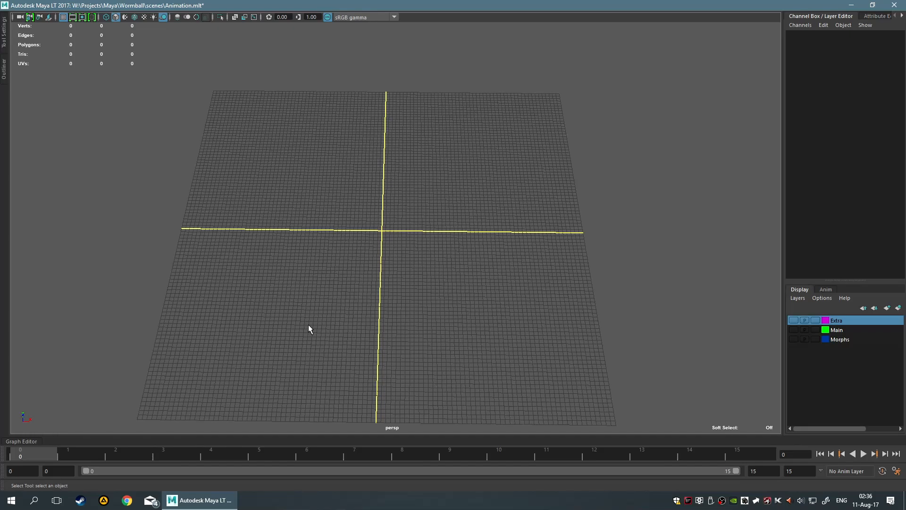
# Make the Extra layer visible, then select and frame the boomerang
pyautogui.keyDown('alt'); pyautogui.moveTo(366, 306); pyautogui.dragTo(391, 270); pyautogui.keyUp('alt')
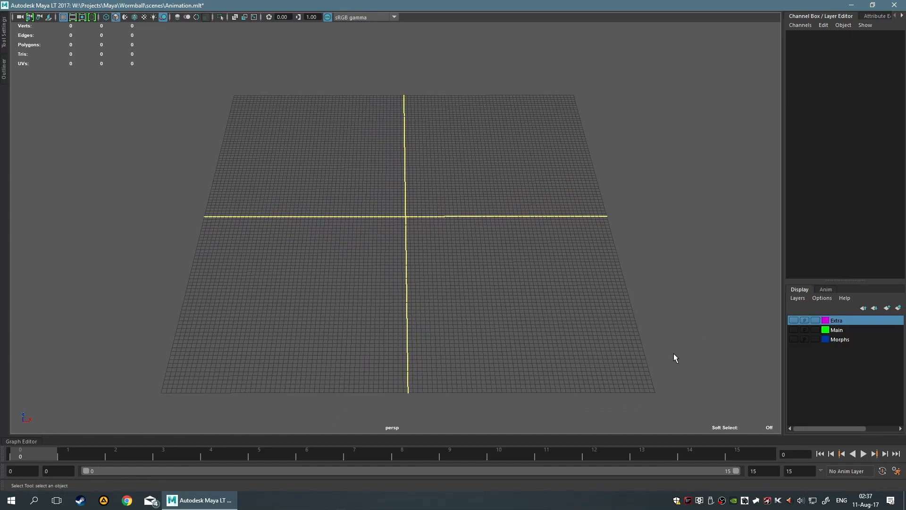
pyautogui.moveTo(325, 135); pyautogui.dragTo(544, 294)
pyautogui.press('f')
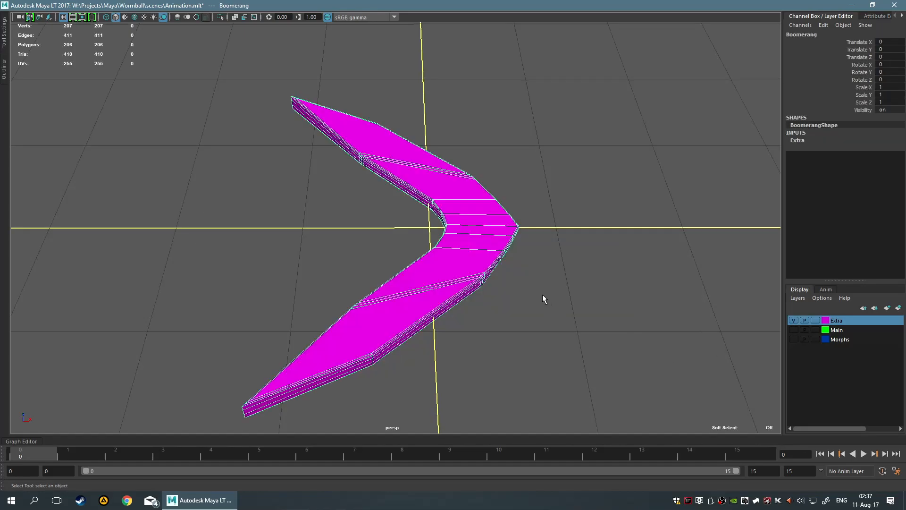
# Scale the boomerang uniformly to 3.9 on all three axes
pyautogui.scroll(-3, 594, 282)
pyautogui.press('r')
pyautogui.keyDown('alt'); pyautogui.moveTo(584, 255); pyautogui.dragTo(475, 263); pyautogui.keyUp('alt')
pyautogui.moveTo(414, 238); pyautogui.dragTo(454, 228)
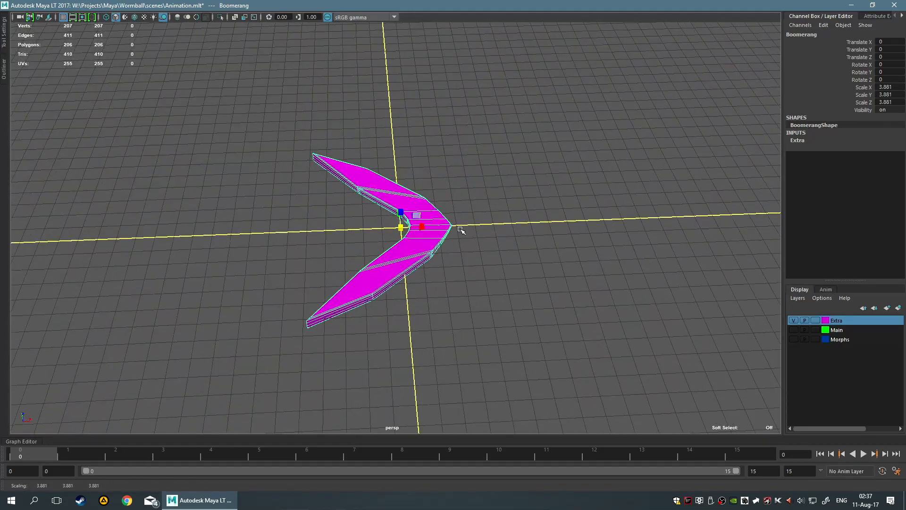
pyautogui.scroll(-5, 519, 233)
pyautogui.click(582, 239)
pyautogui.moveTo(582, 238)
pyautogui.keyDown('alt'); pyautogui.mouseDown()
pyautogui.moveTo(505, 222)
pyautogui.moveTo(565, 225)
pyautogui.moveTo(594, 240)
pyautogui.mouseUp(); pyautogui.keyUp('alt')
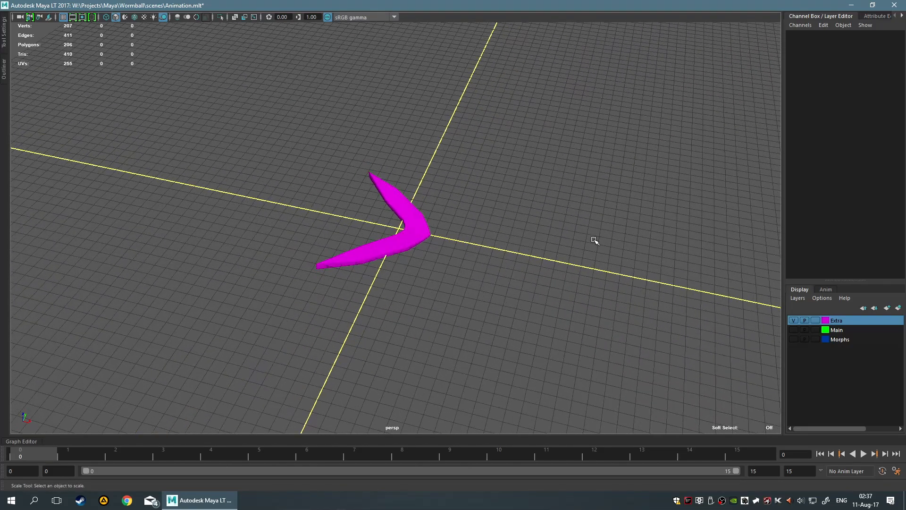
pyautogui.keyDown('alt'); pyautogui.moveTo(570, 217); pyautogui.dragTo(408, 213); pyautogui.keyUp('alt')
pyautogui.click(356, 228)
pyautogui.keyDown('alt'); pyautogui.moveTo(510, 267); pyautogui.dragTo(382, 245); pyautogui.keyUp('alt')
pyautogui.keyDown('alt'); pyautogui.moveTo(441, 295); pyautogui.dragTo(425, 297); pyautogui.keyUp('alt')
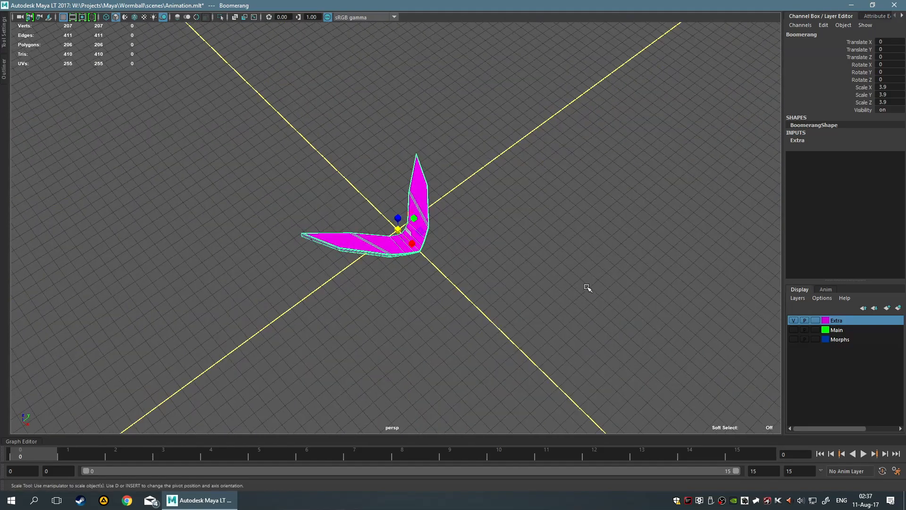
# Set the animation end time to 100 and the playback range end to frame 25
pyautogui.scroll(-6, 583, 299)
pyautogui.scroll(-4, 521, 309)
pyautogui.scroll(3, 521, 311)
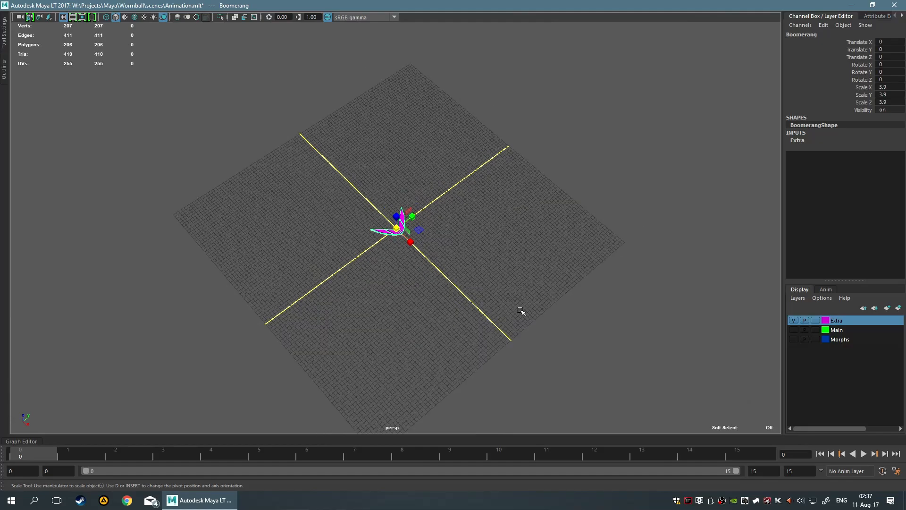
pyautogui.press('e')
pyautogui.press('w')
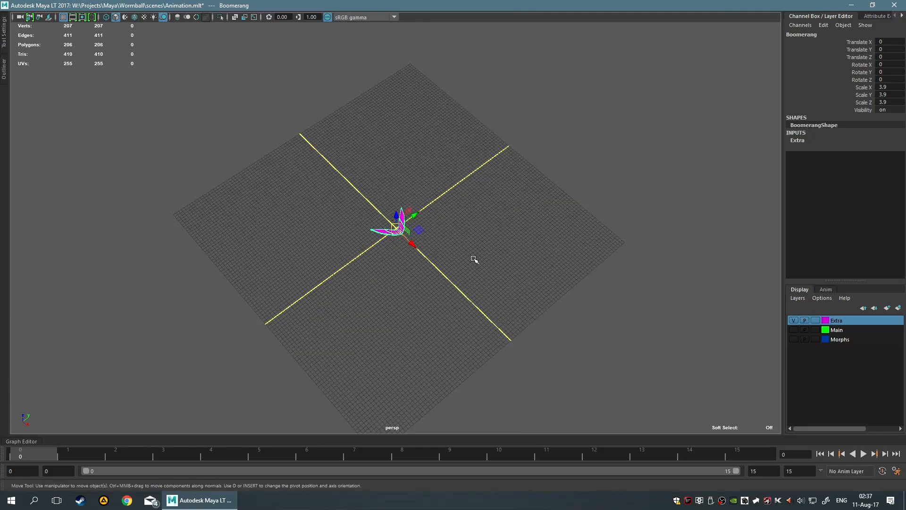
pyautogui.doubleClick(803, 469)
pyautogui.write('100')
pyautogui.press('Return')
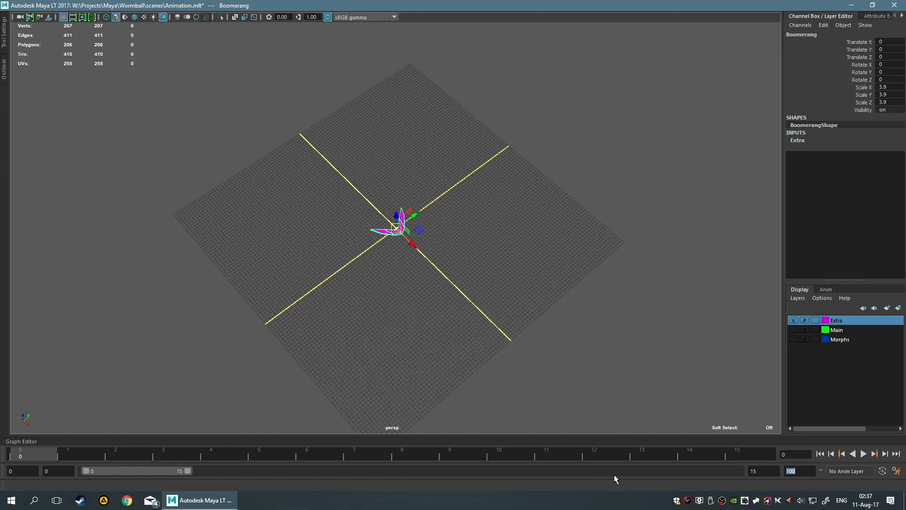
pyautogui.hotkey('shift', 'Tab')
pyautogui.write('25')
pyautogui.press('Return')
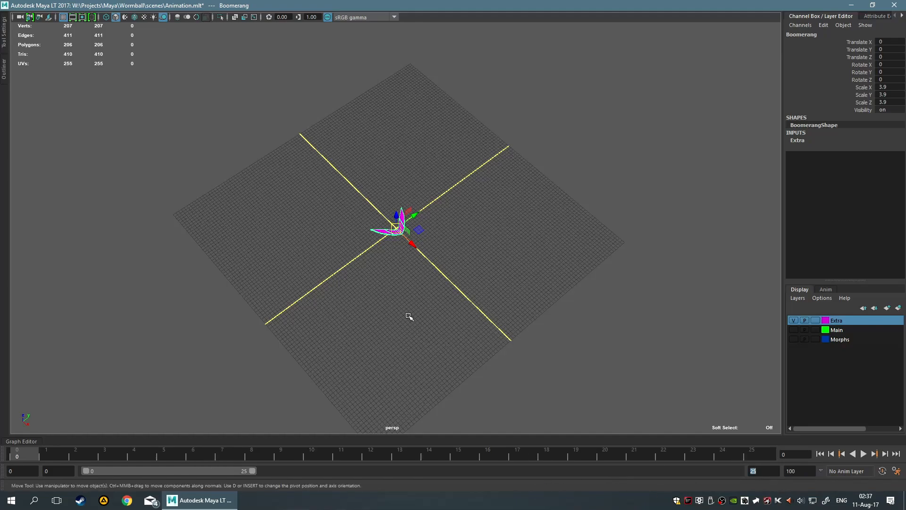
pyautogui.keyDown('alt'); pyautogui.moveTo(610, 249); pyautogui.dragTo(482, 216); pyautogui.keyUp('alt')
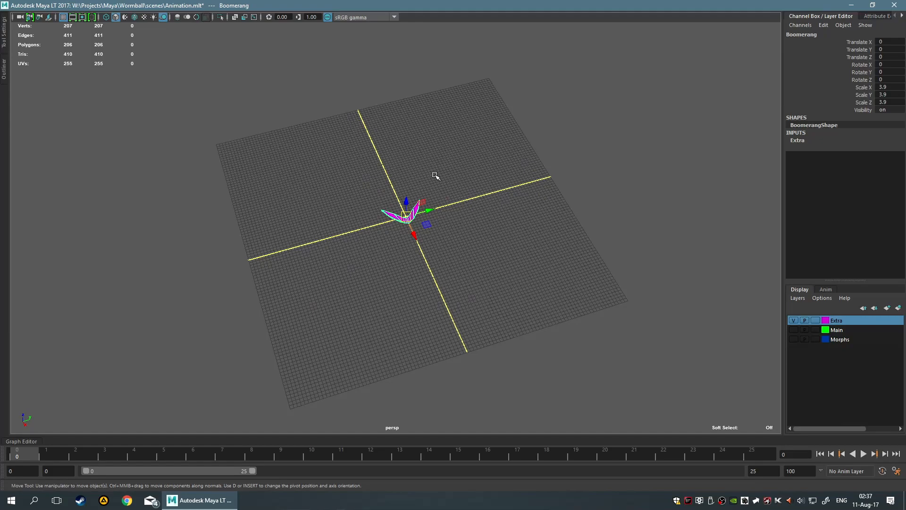
pyautogui.press('space')
pyautogui.click(332, 329)
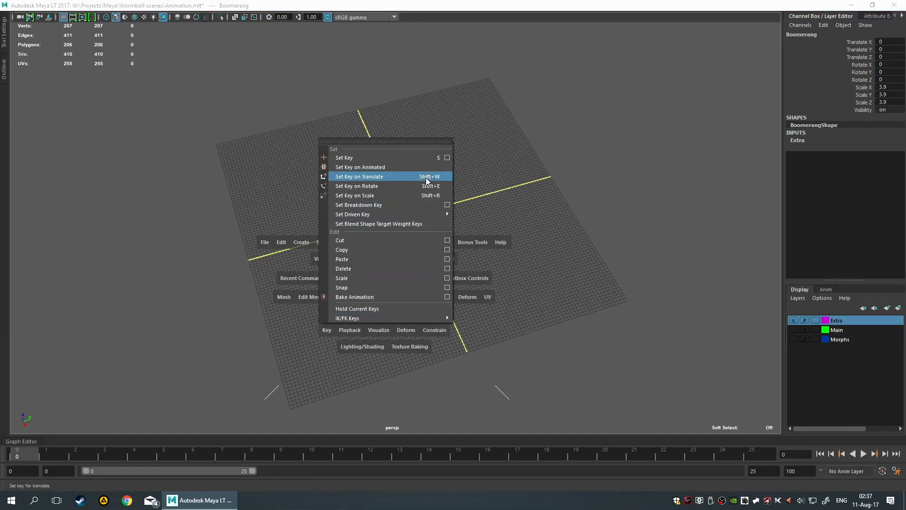
pyautogui.moveTo(419, 214)
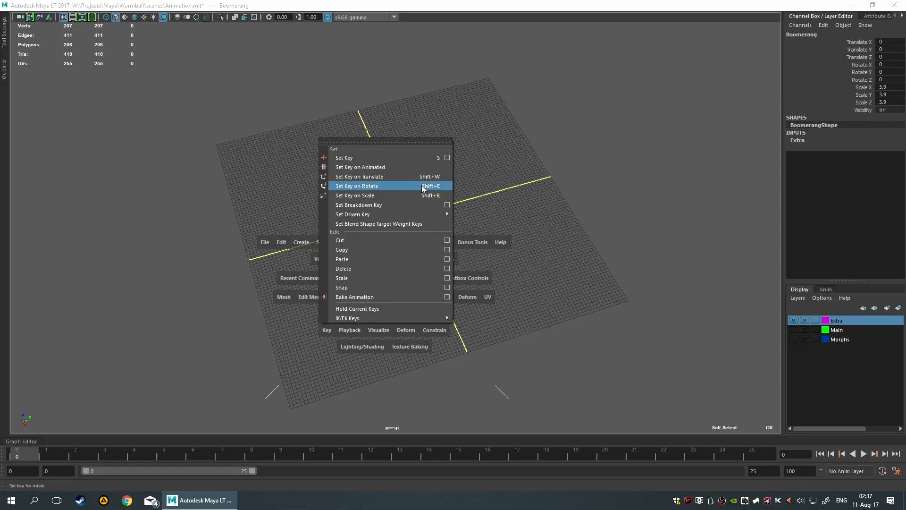
pyautogui.click(645, 170)
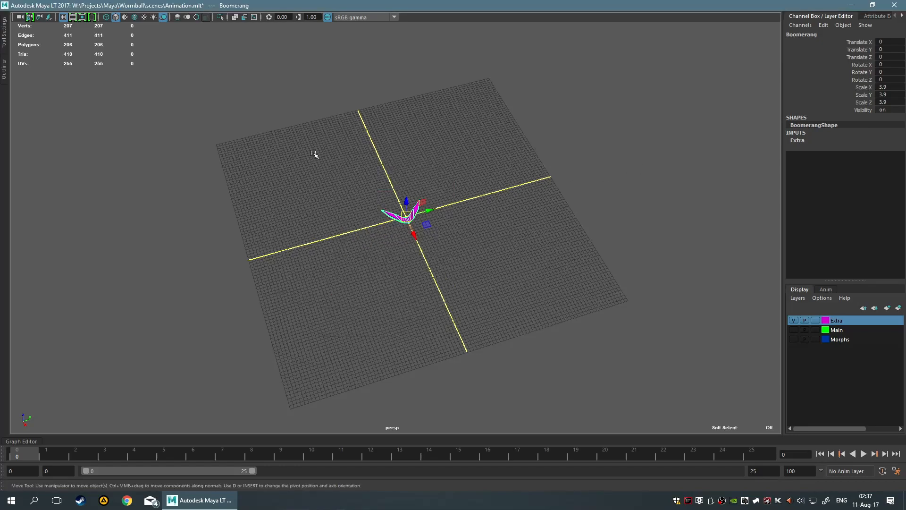
# Place the boomerang at Translate X 0 and Translate Y -30
pyautogui.moveTo(429, 222); pyautogui.dragTo(324, 251)
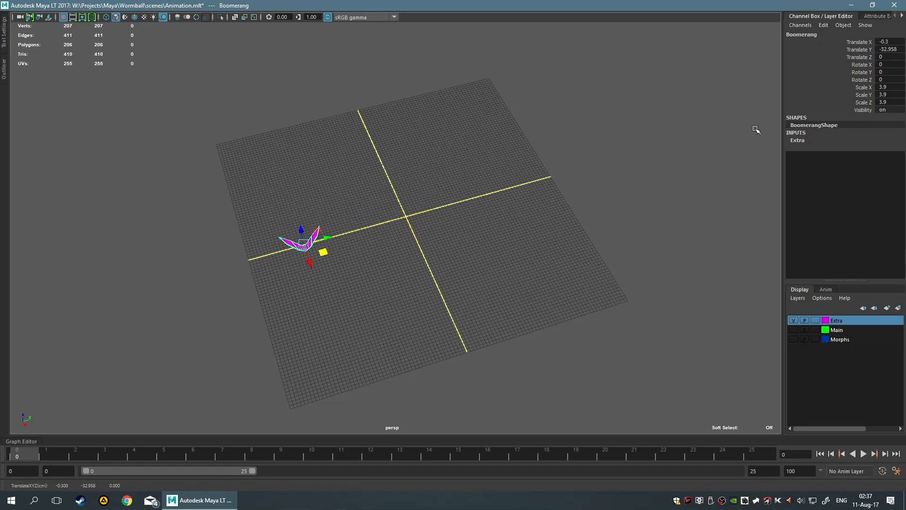
pyautogui.moveTo(886, 39); pyautogui.dragTo(887, 49)
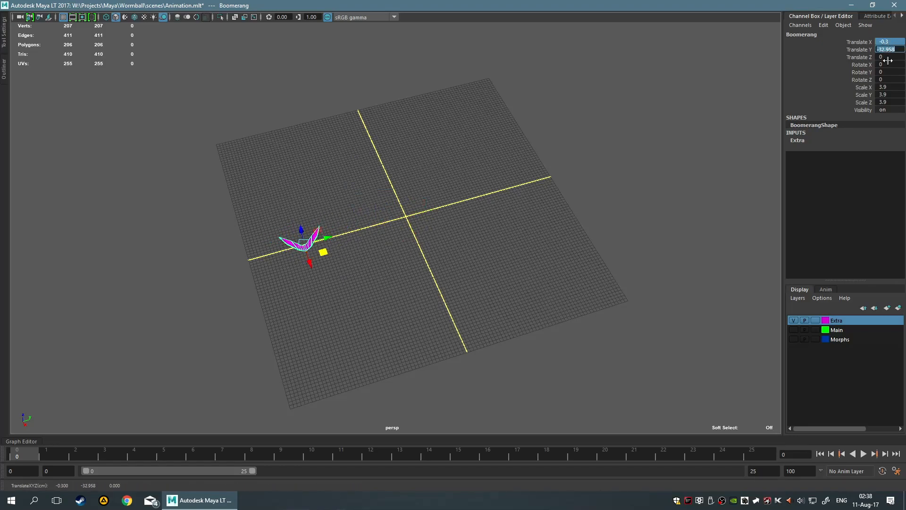
pyautogui.write('0')
pyautogui.press('Return')
pyautogui.press('Tab')
pyautogui.hotkey('shift', 'Tab')
pyautogui.write('-30')
pyautogui.press('Return')
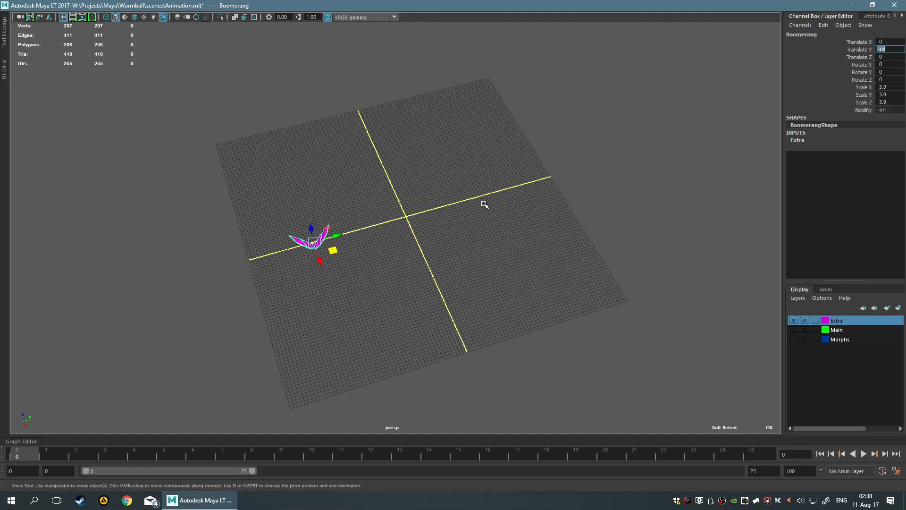
# Set a translate key on the boomerang at frame 0
pyautogui.rightClick(27, 457)
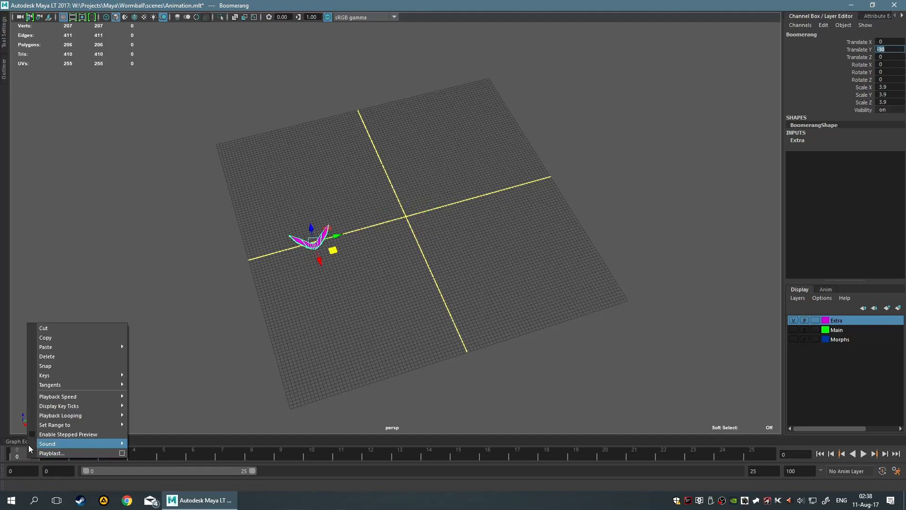
pyautogui.click(283, 339)
pyautogui.moveTo(269, 208); pyautogui.dragTo(418, 315)
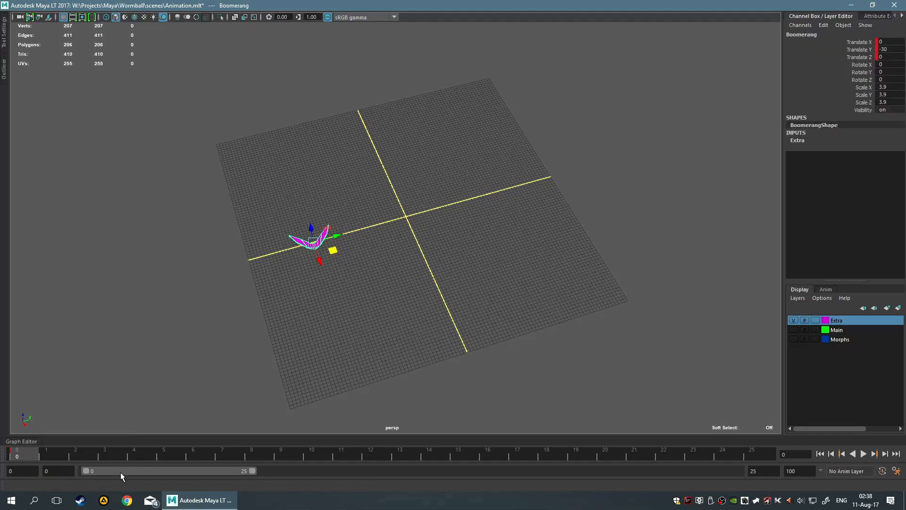
# Shift the playback range to frames 26 to 51 and go to frame 50
pyautogui.moveTo(212, 473); pyautogui.dragTo(384, 471)
pyautogui.click(746, 457)
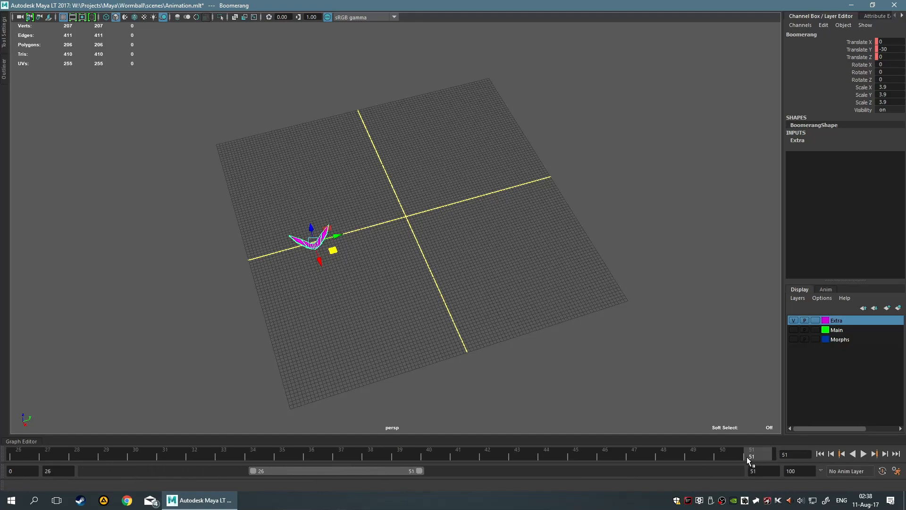
pyautogui.moveTo(746, 457); pyautogui.dragTo(734, 458)
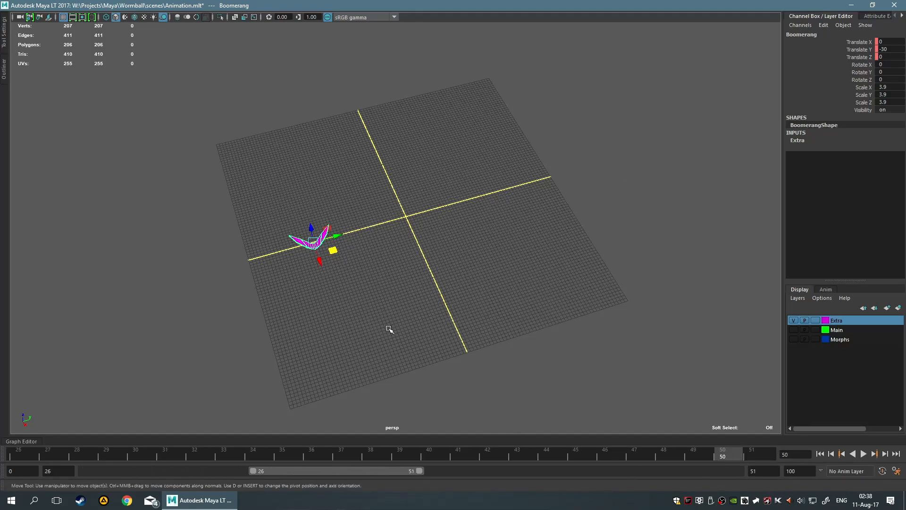
# Move the boomerang off its keyed position and set Translate X and Y to 0
pyautogui.moveTo(336, 254); pyautogui.dragTo(501, 403)
pyautogui.moveTo(893, 41); pyautogui.dragTo(889, 52)
pyautogui.press('Return')
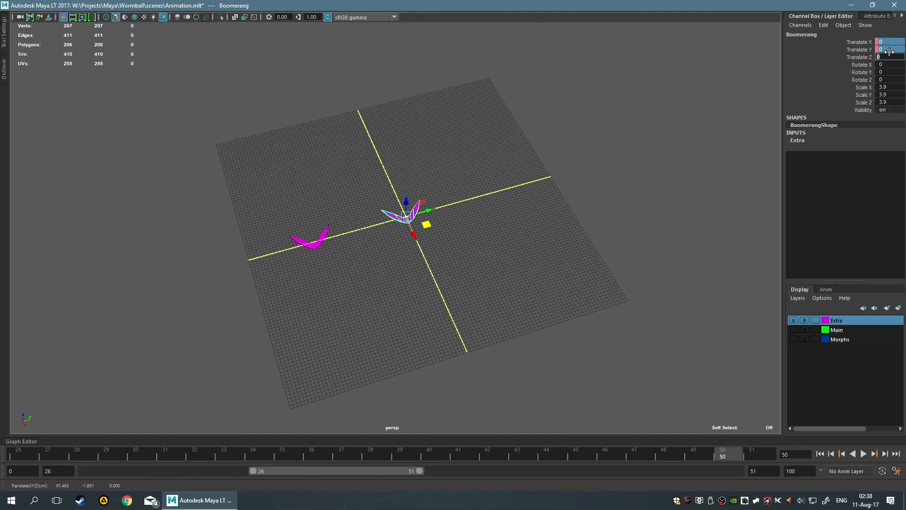
# Try placing the boomerang at Translate Y 80
pyautogui.click(890, 50)
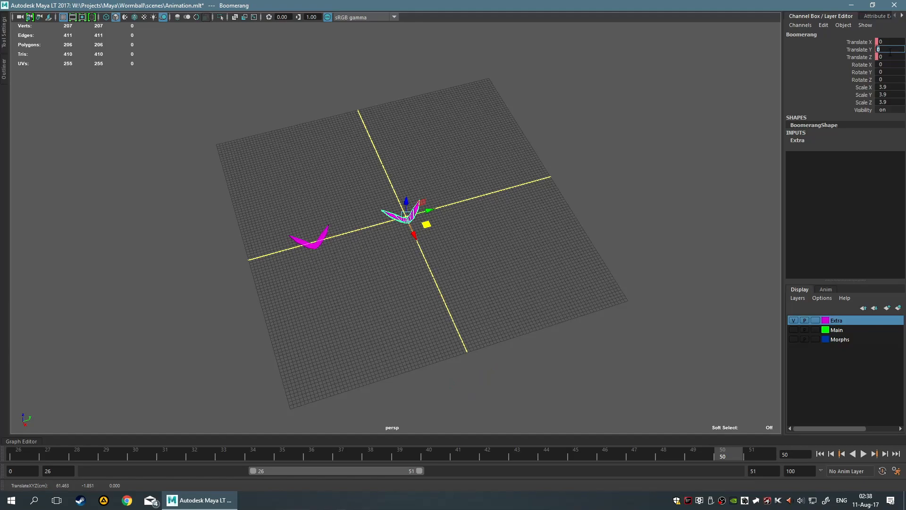
pyautogui.write('80')
pyautogui.press('Return')
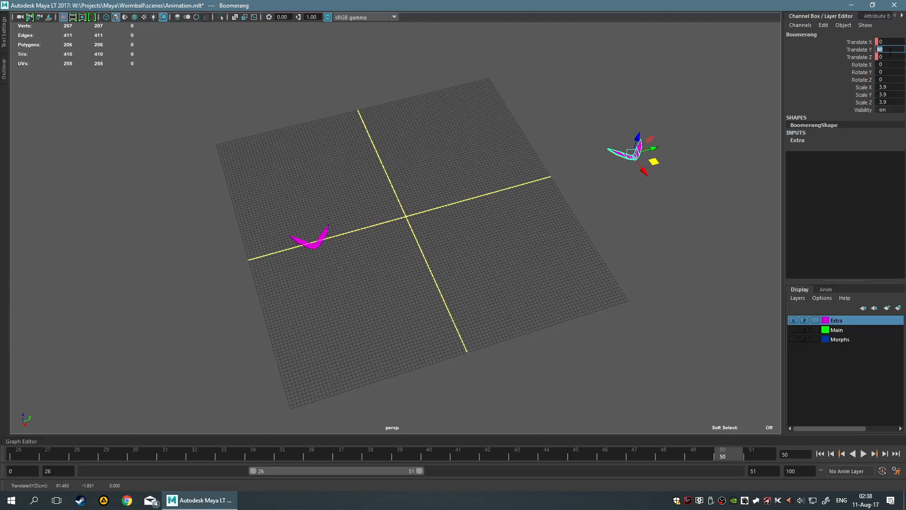
pyautogui.press('Return')
# Set the boomerang's Translate X to 80
pyautogui.press('Up')
pyautogui.write('8')
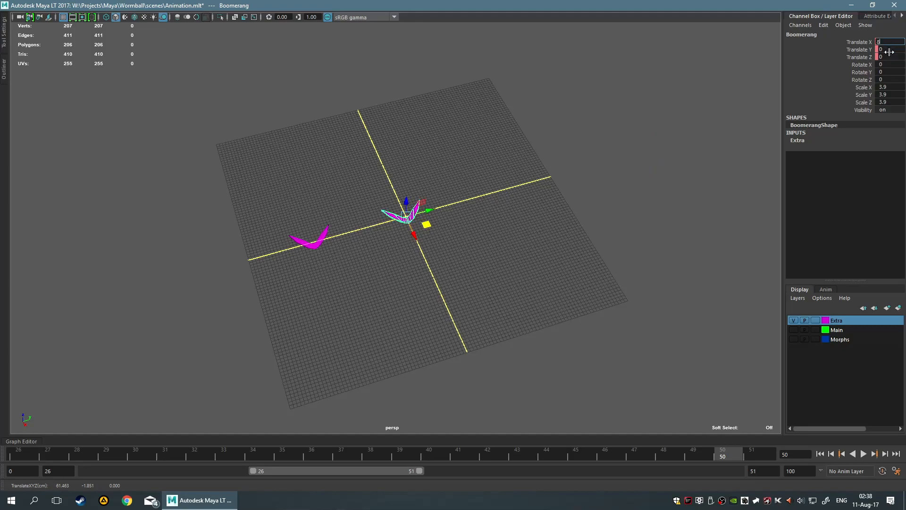
pyautogui.write('0')
pyautogui.press('Return')
# Set a translate key on the boomerang at frame 50
pyautogui.keyDown('alt'); pyautogui.moveTo(562, 266); pyautogui.dragTo(441, 274); pyautogui.keyUp('alt')
pyautogui.rightClick(725, 453)
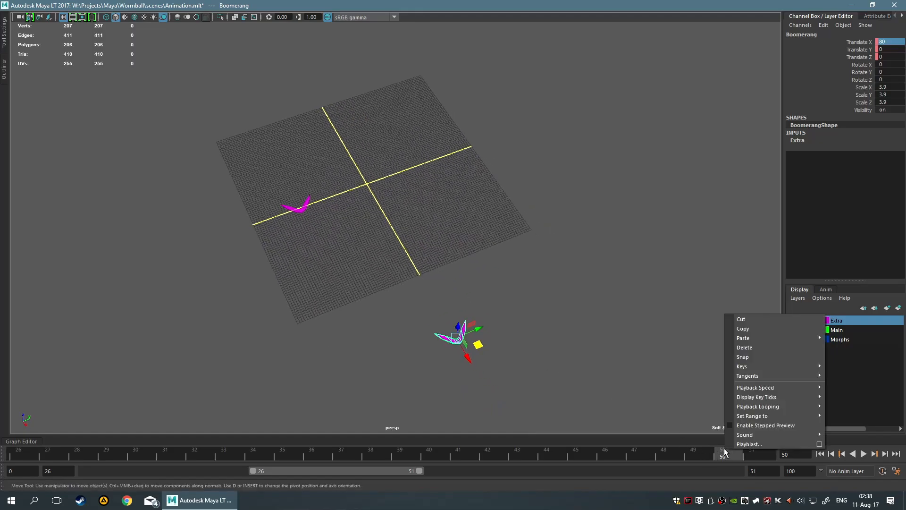
pyautogui.moveTo(752, 367)
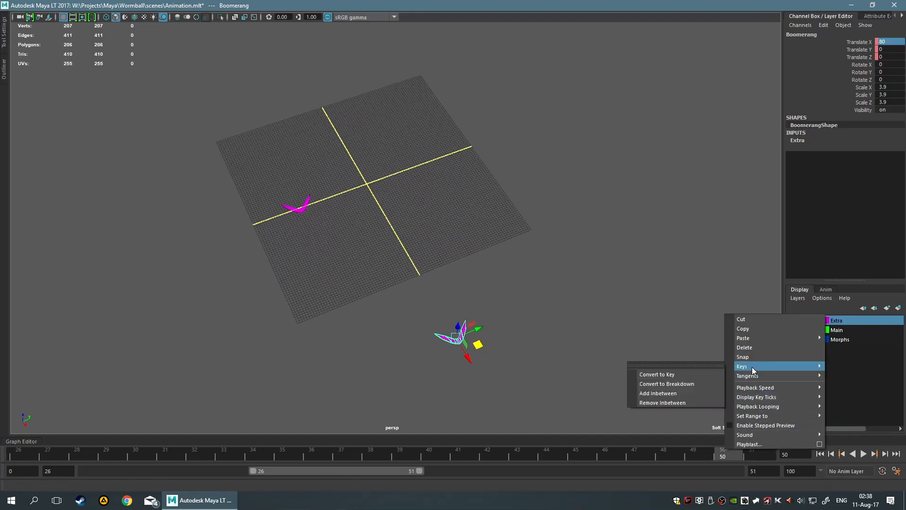
pyautogui.click(533, 378)
pyautogui.hotkey('shift', 'w')
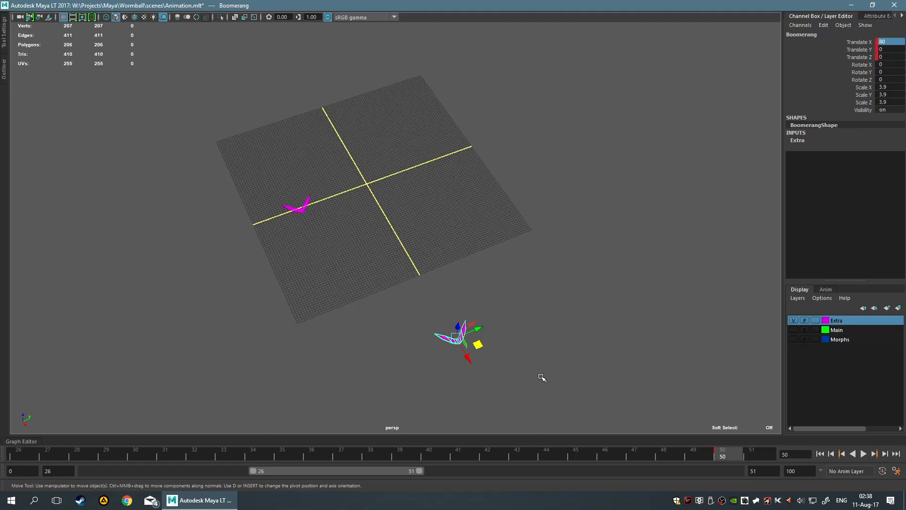
# Convert the frame 50 key to a breakdown and play the animation briefly
pyautogui.rightClick(726, 454)
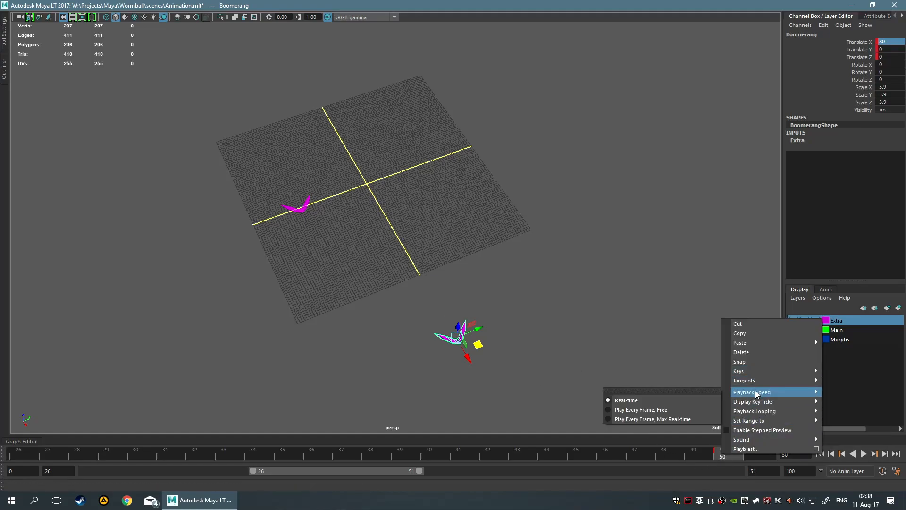
pyautogui.moveTo(752, 373)
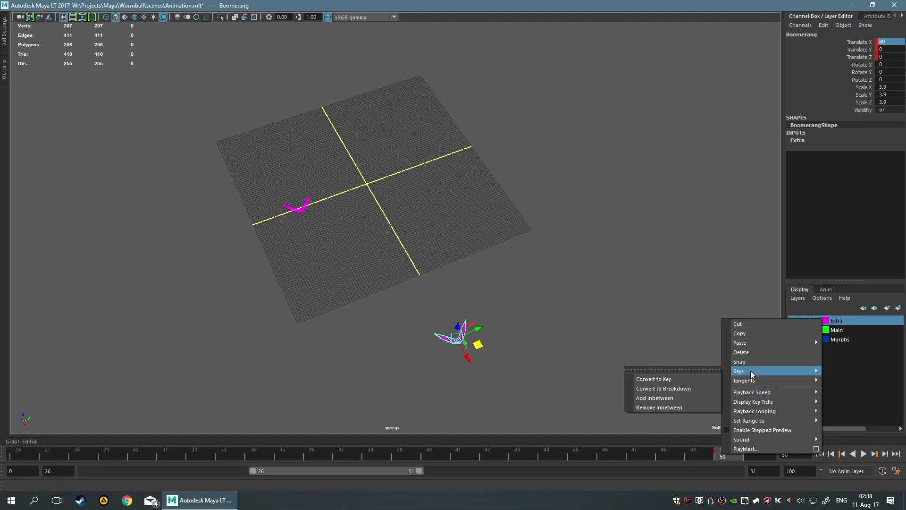
pyautogui.click(681, 388)
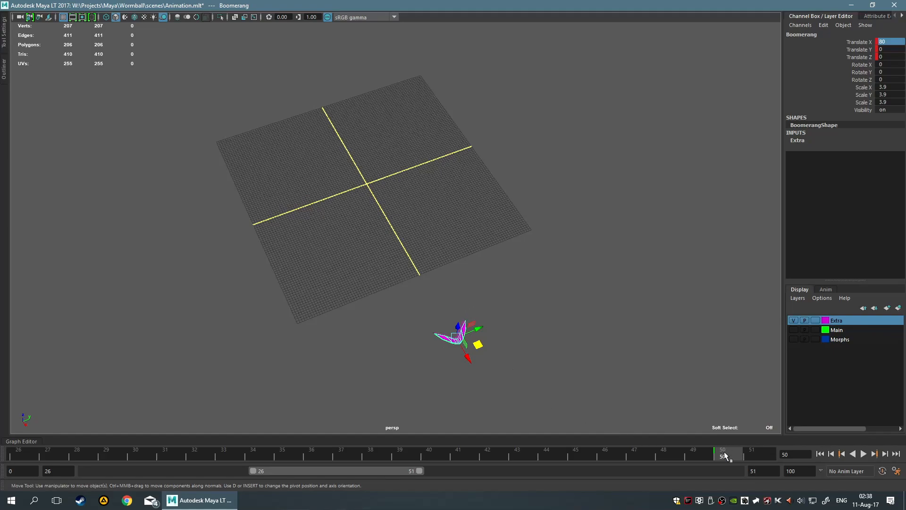
pyautogui.hotkey('alt', 'v')
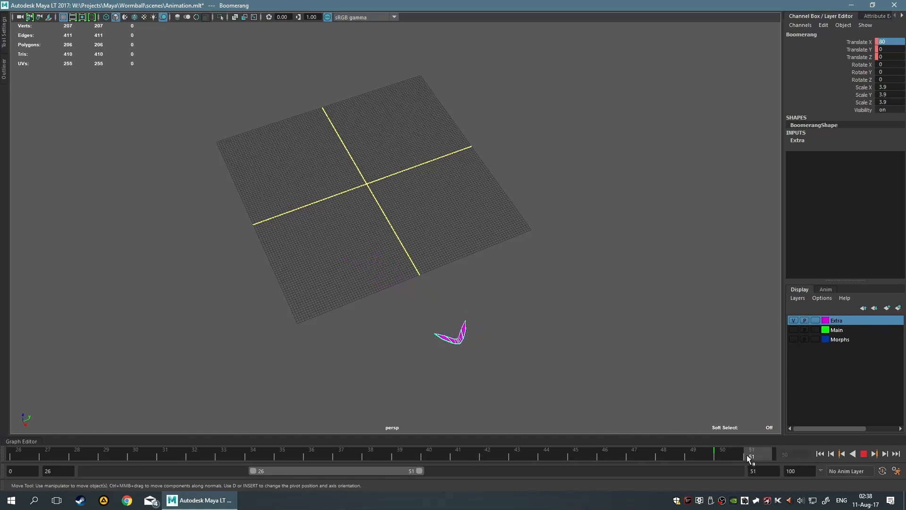
pyautogui.hotkey('alt', 'v')
# Unghost all objects and return to frame 50
pyautogui.press('space')
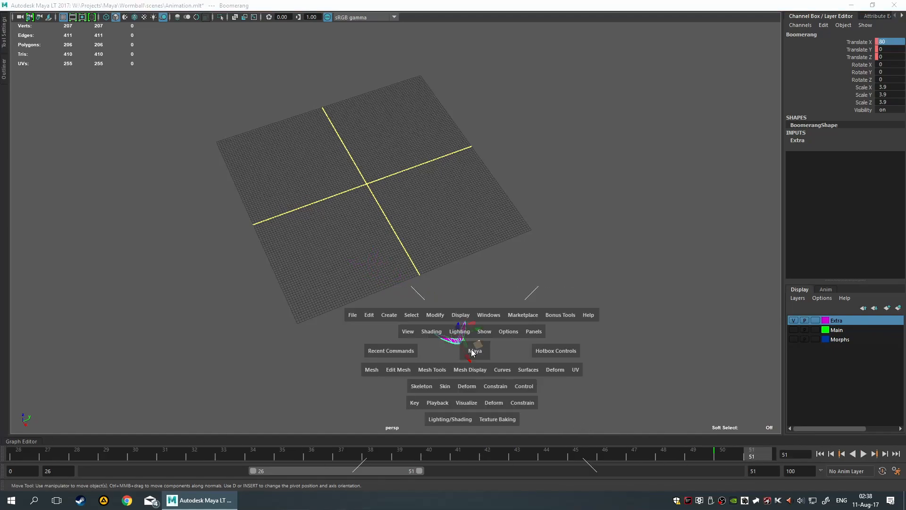
pyautogui.click(461, 405)
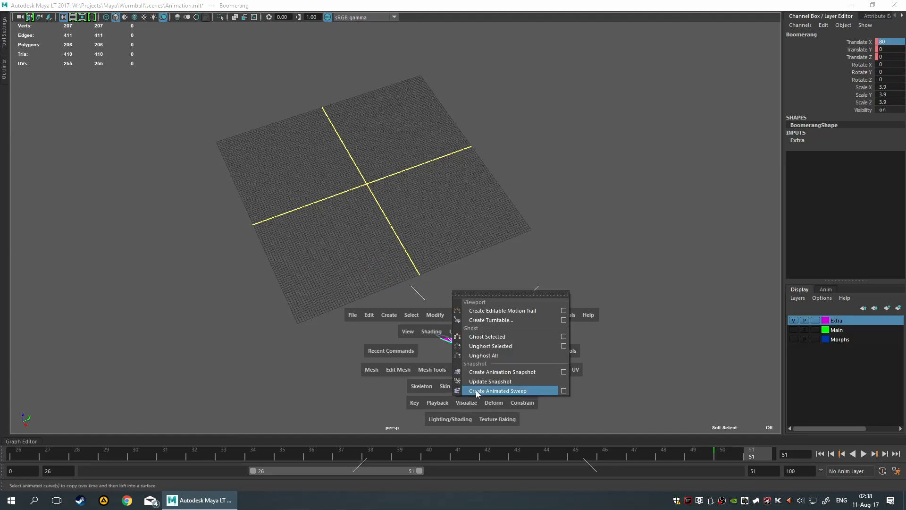
pyautogui.click(520, 357)
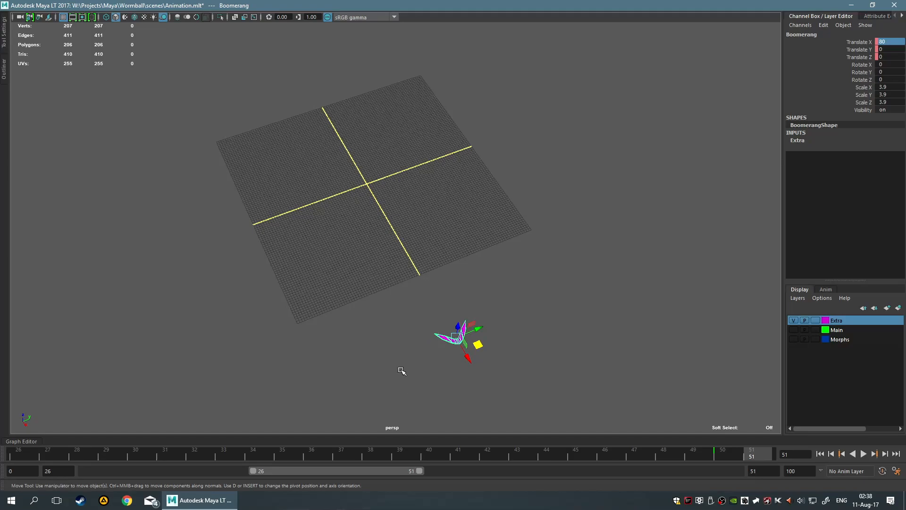
pyautogui.click(729, 456)
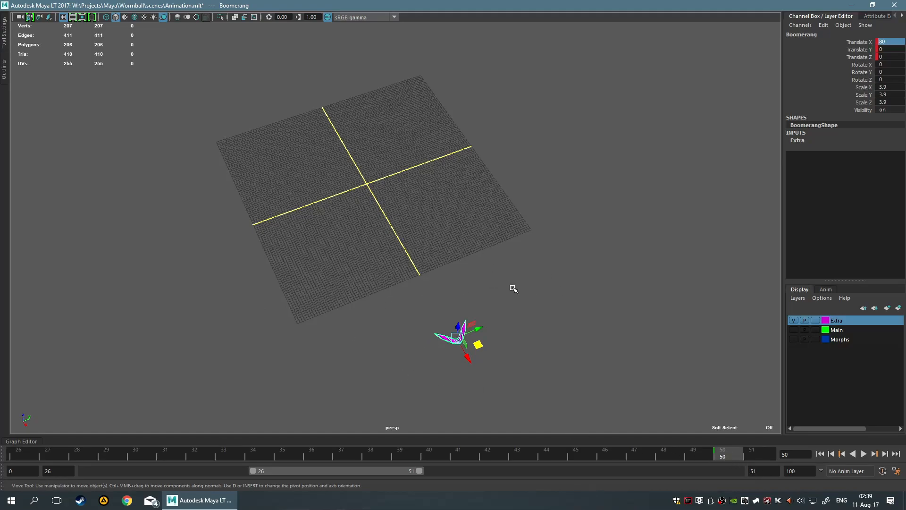
# Make frame 100 current and shift the visible range to frames 75–100, after checking the boomerang's starting position at frame 0
pyautogui.moveTo(358, 468); pyautogui.dragTo(674, 471)
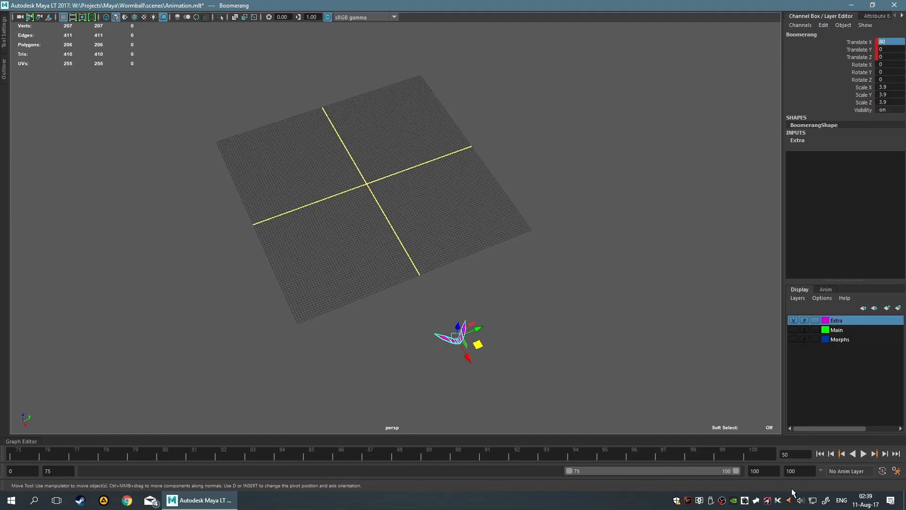
pyautogui.click(742, 448)
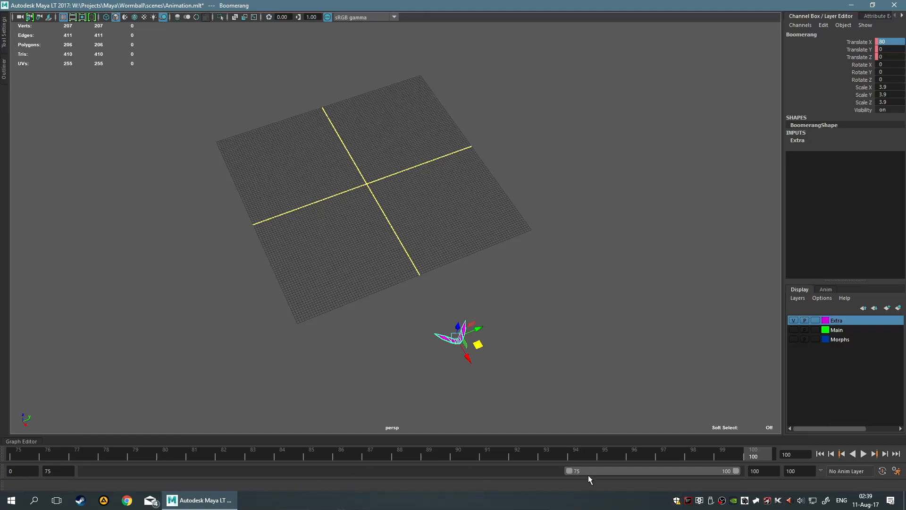
pyautogui.moveTo(604, 469); pyautogui.dragTo(122, 470)
pyautogui.click(12, 454)
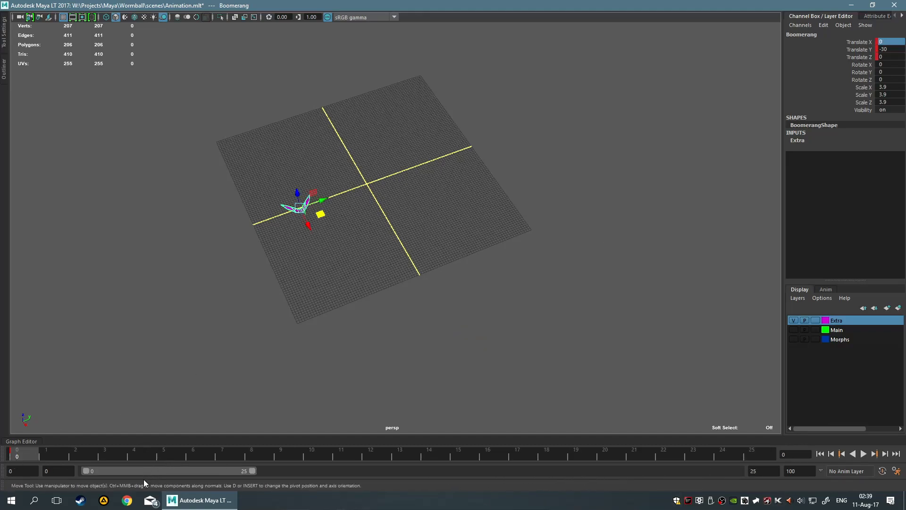
pyautogui.moveTo(138, 471); pyautogui.dragTo(620, 471)
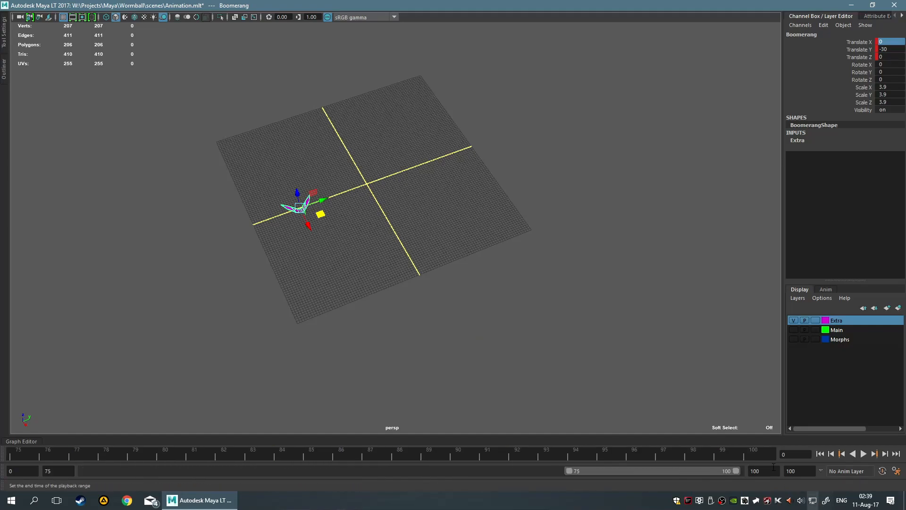
# Set the boomerang's Translate X to 0 and Translate Y to 30, and set a translate key at frame 100
pyautogui.click(886, 42)
pyautogui.write('30')
pyautogui.press('Return')
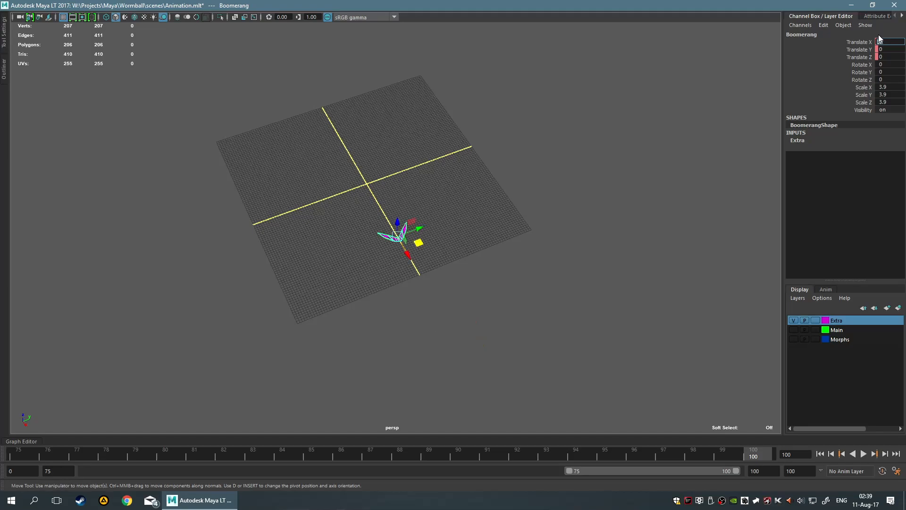
pyautogui.write('0')
pyautogui.press('Tab')
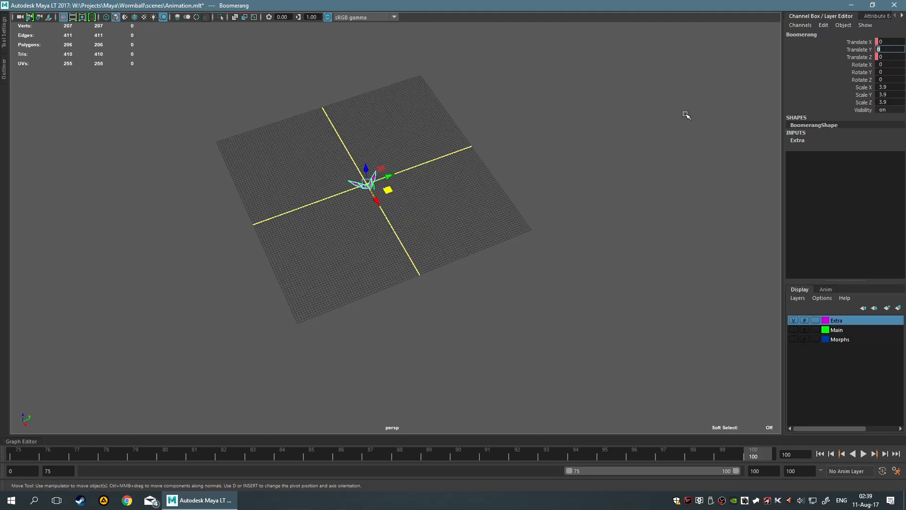
pyautogui.press('Return')
pyautogui.moveTo(276, 71); pyautogui.dragTo(646, 288)
pyautogui.click(583, 274)
pyautogui.moveTo(365, 148); pyautogui.dragTo(574, 264)
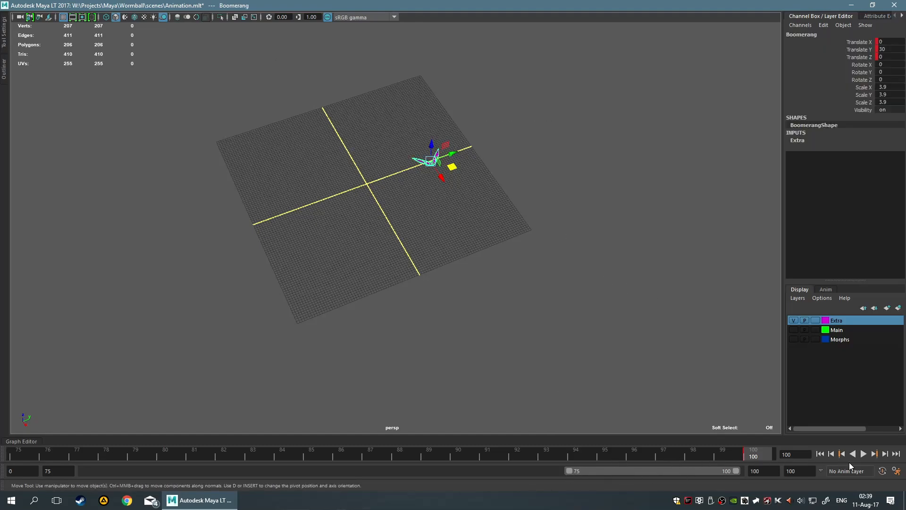
# Extend the visible playback range to frames 0–100 and play the boomerang's animation through
pyautogui.click(863, 455)
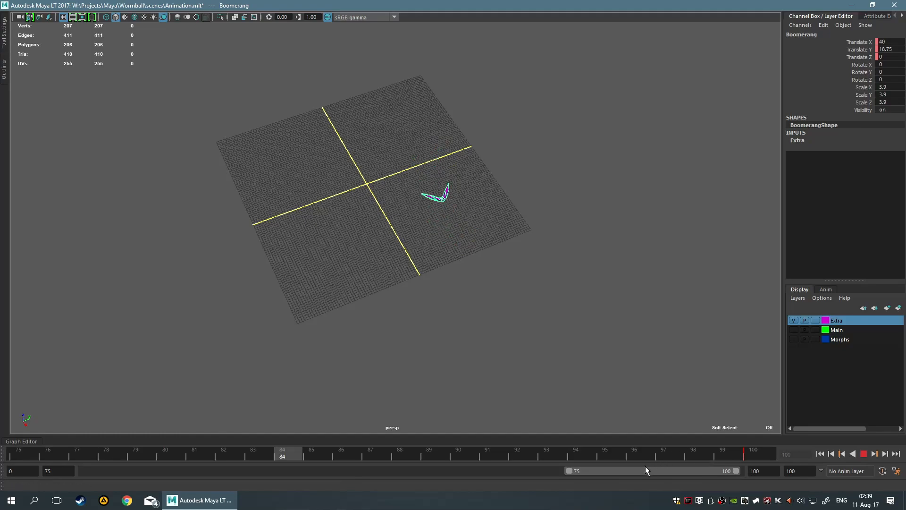
pyautogui.moveTo(639, 471); pyautogui.dragTo(251, 471)
pyautogui.click(862, 454)
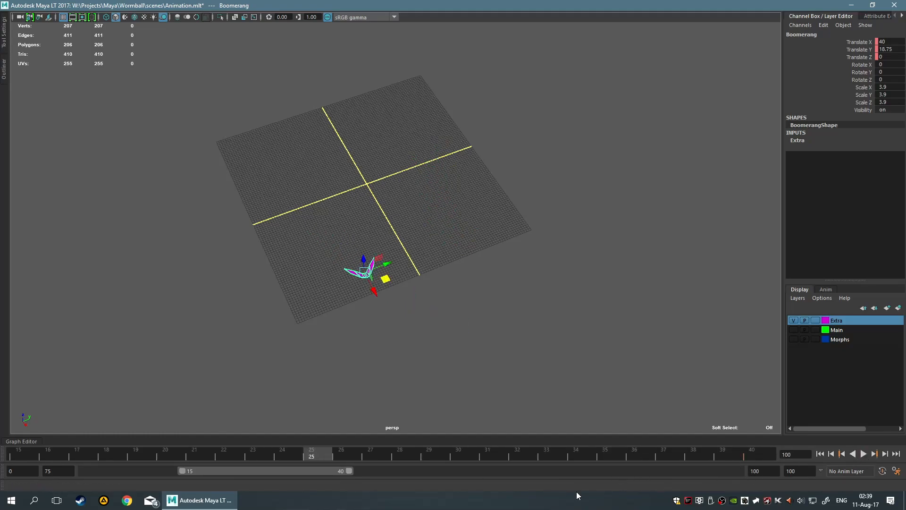
pyautogui.moveTo(178, 470); pyautogui.dragTo(108, 470)
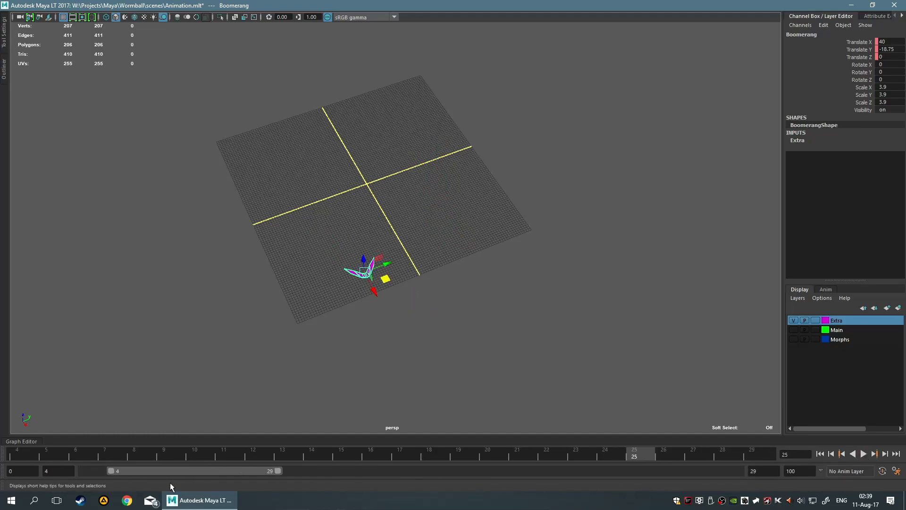
pyautogui.moveTo(273, 470); pyautogui.dragTo(729, 470)
pyautogui.moveTo(569, 471); pyautogui.dragTo(2, 458)
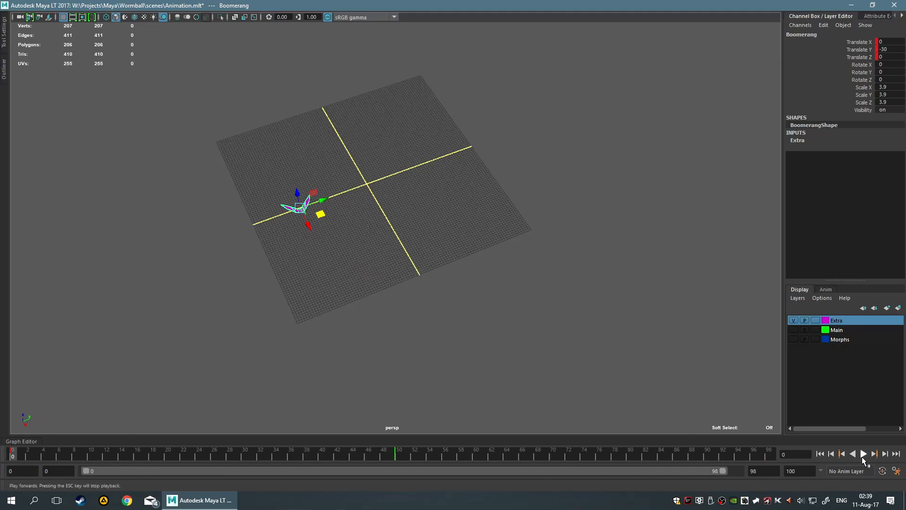
pyautogui.click(862, 455)
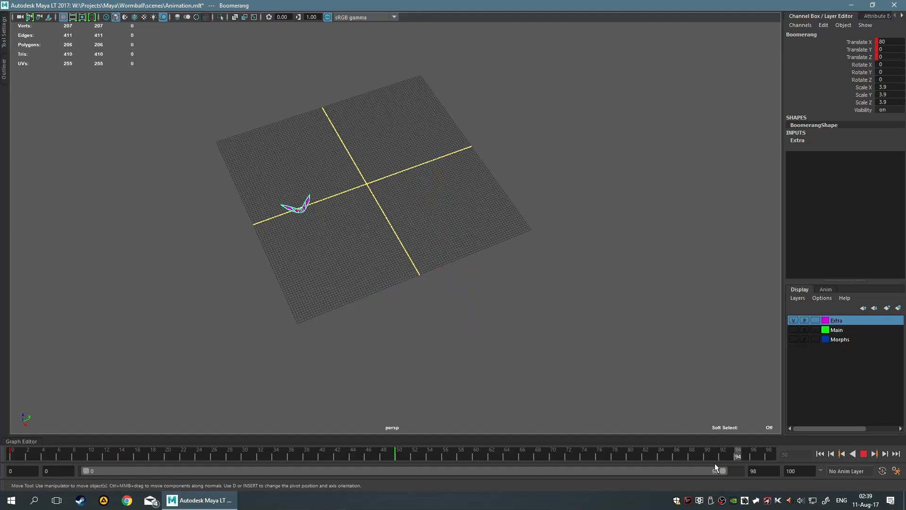
pyautogui.moveTo(722, 472); pyautogui.dragTo(750, 474)
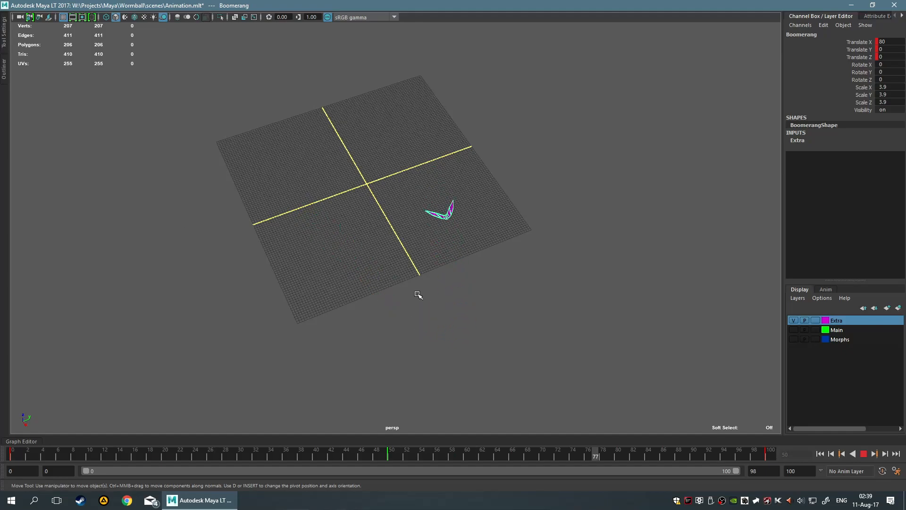
pyautogui.click(864, 454)
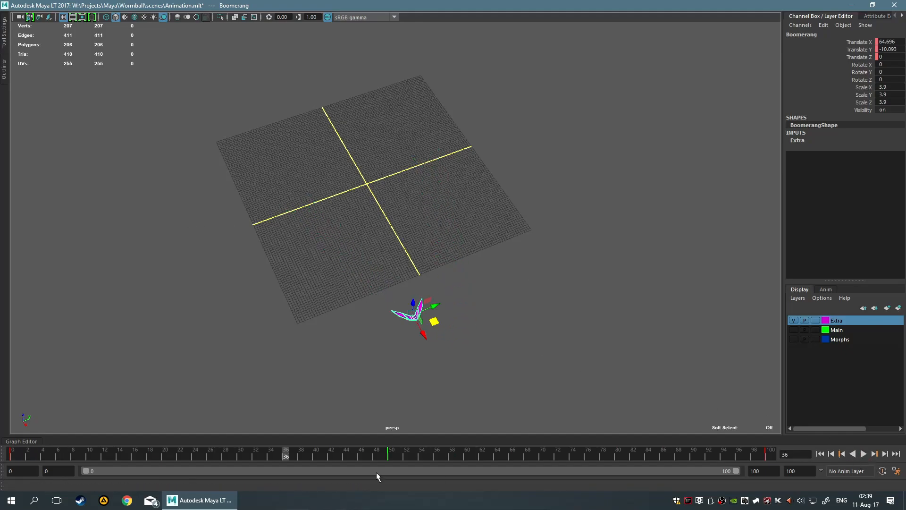
# At frame 25, move the boomerang outward along Y to about -46.4 and set a translate key
pyautogui.moveTo(284, 453); pyautogui.dragTo(203, 461)
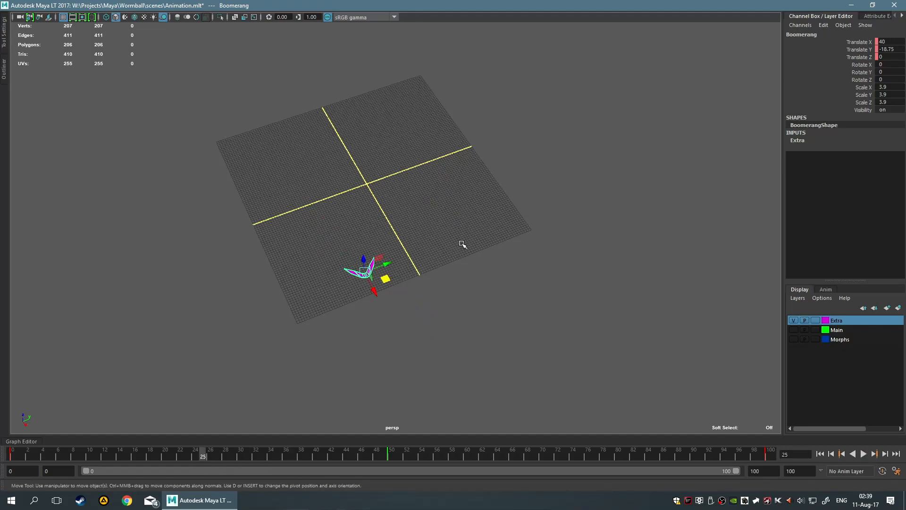
pyautogui.moveTo(387, 264); pyautogui.dragTo(318, 285)
pyautogui.hotkey('shift', 'w')
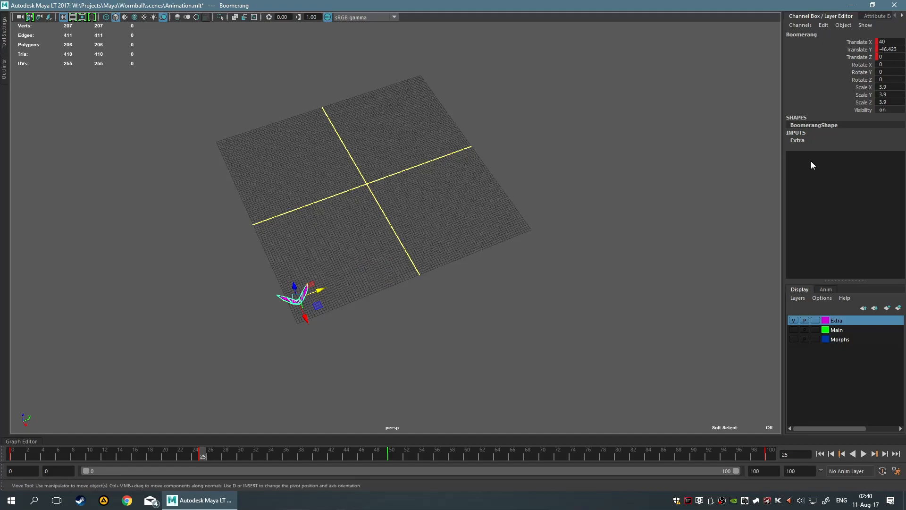
# Reuse the frame 25 Translate Y value as positive 46.423 at frame 75 and set a translate key there
pyautogui.doubleClick(891, 49)
pyautogui.hotkey('ctrl', 'c')
pyautogui.click(578, 456)
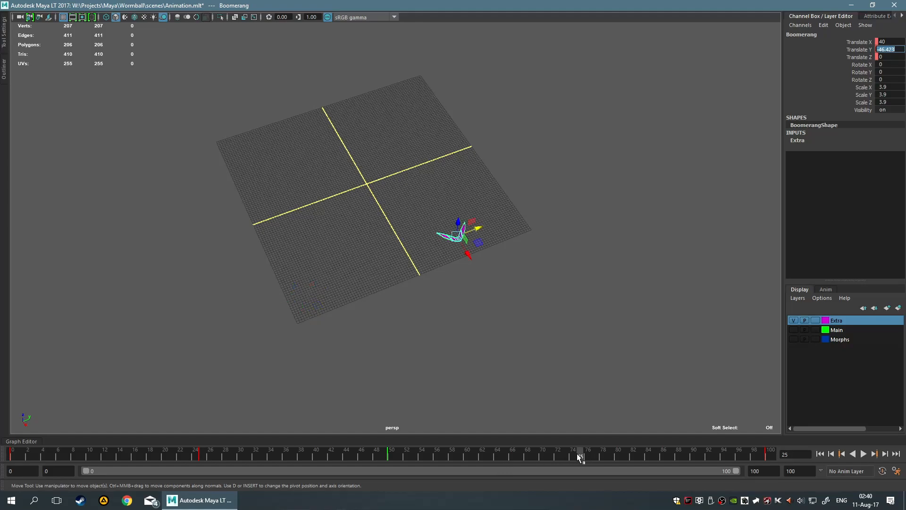
pyautogui.hotkey('ctrl', 'v')
pyautogui.press('Return')
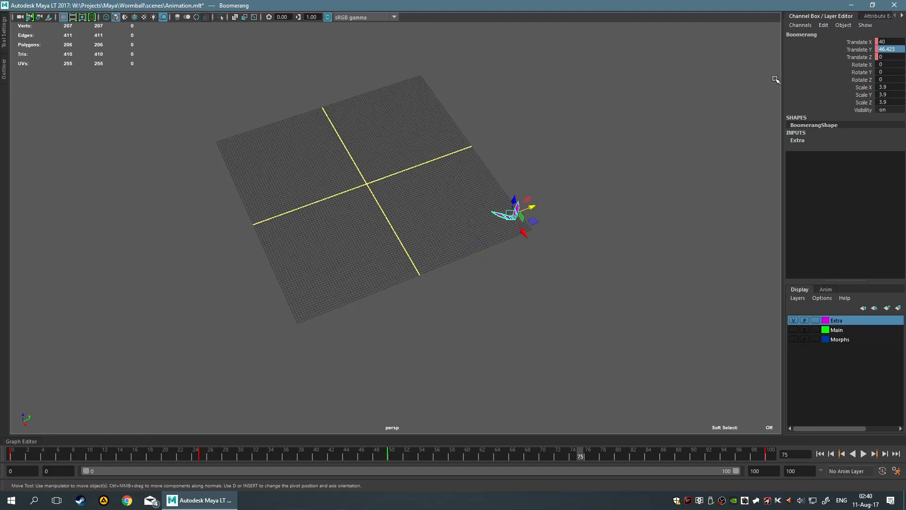
pyautogui.click(672, 150)
pyautogui.hotkey('ctrl', 'z')
# Play the animation to check the widened flight path, and return to frame 0
pyautogui.click(863, 453)
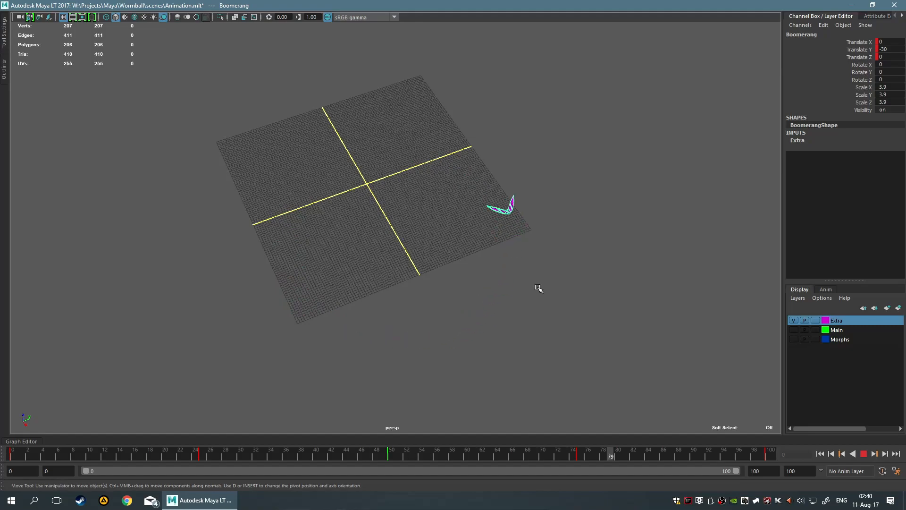
pyautogui.click(863, 454)
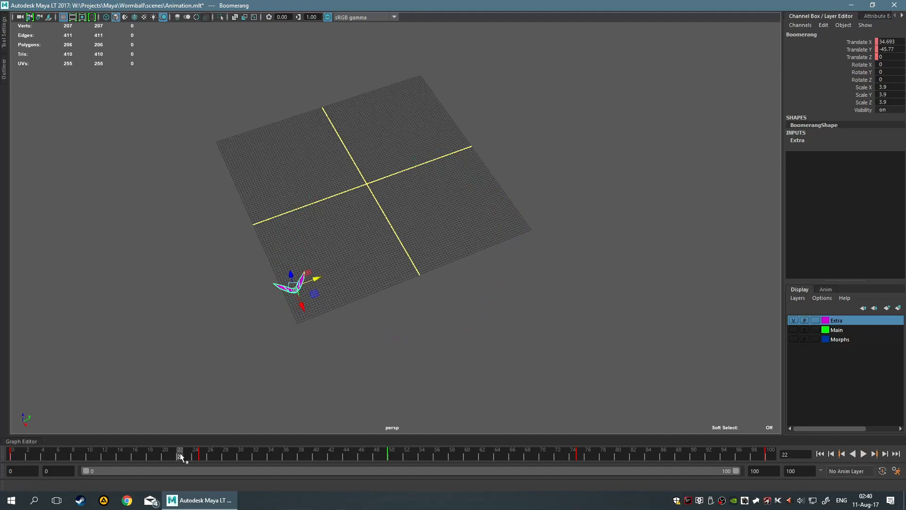
pyautogui.moveTo(184, 455); pyautogui.dragTo(1, 453)
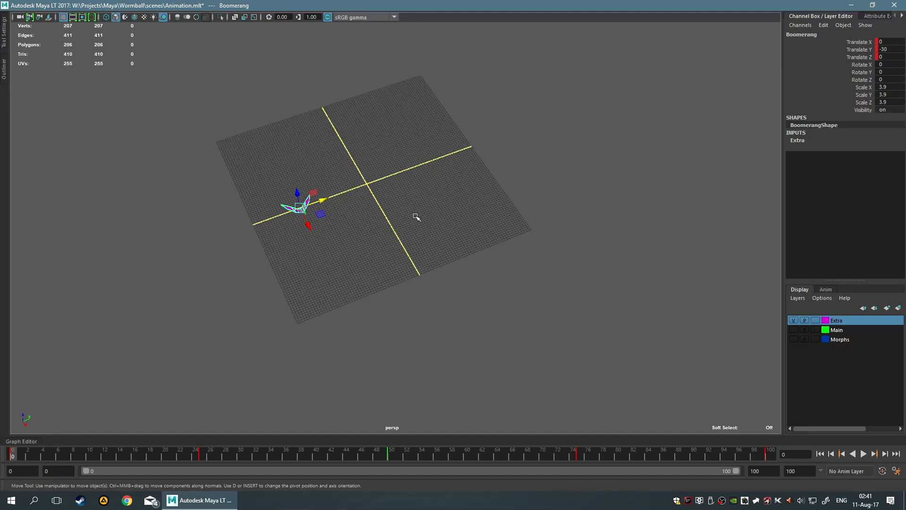
pyautogui.press('space')
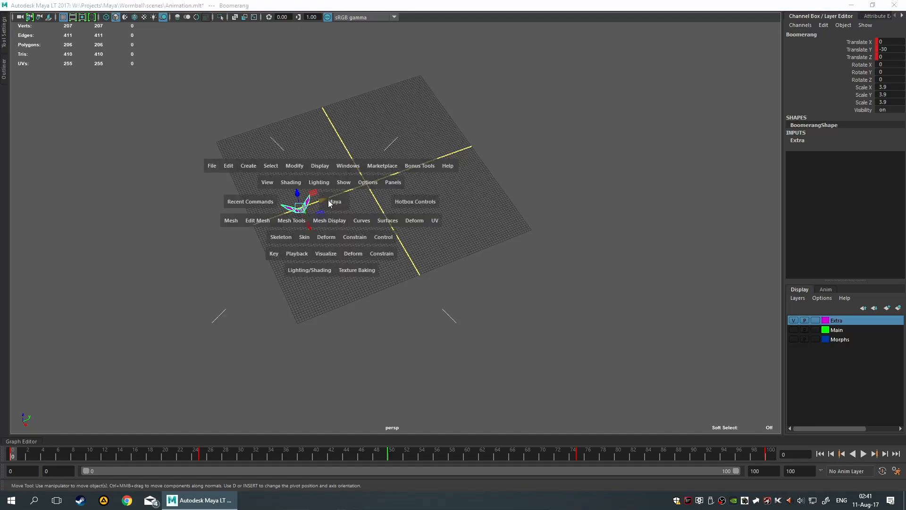
pyautogui.click(304, 168)
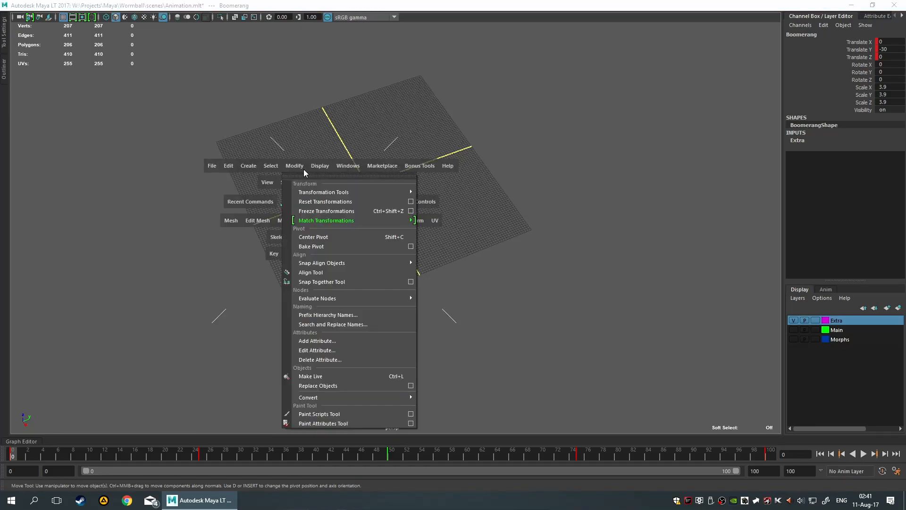
pyautogui.click(318, 211)
pyautogui.click(415, 299)
pyautogui.moveTo(232, 157); pyautogui.dragTo(438, 274)
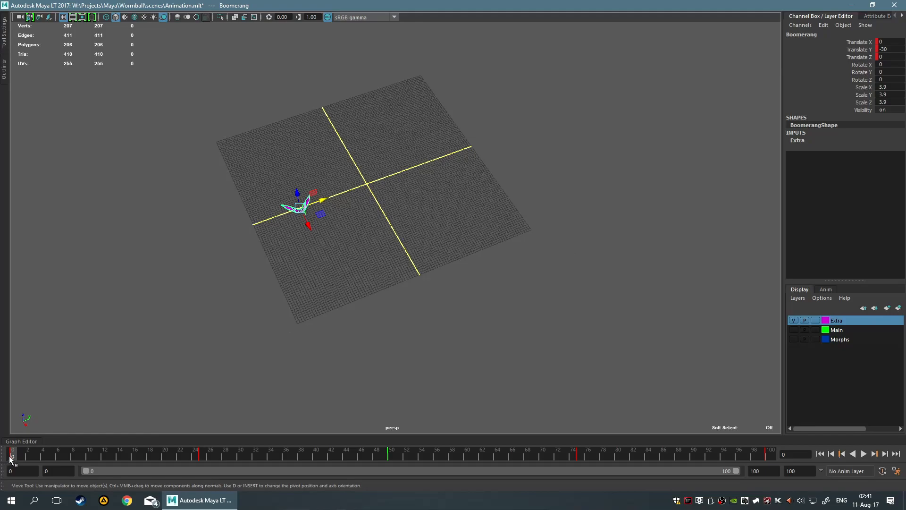
# At frame 100, set the boomerang's Rotate Z to 3600 and set a rotation key
pyautogui.hotkey('alt', 'v')
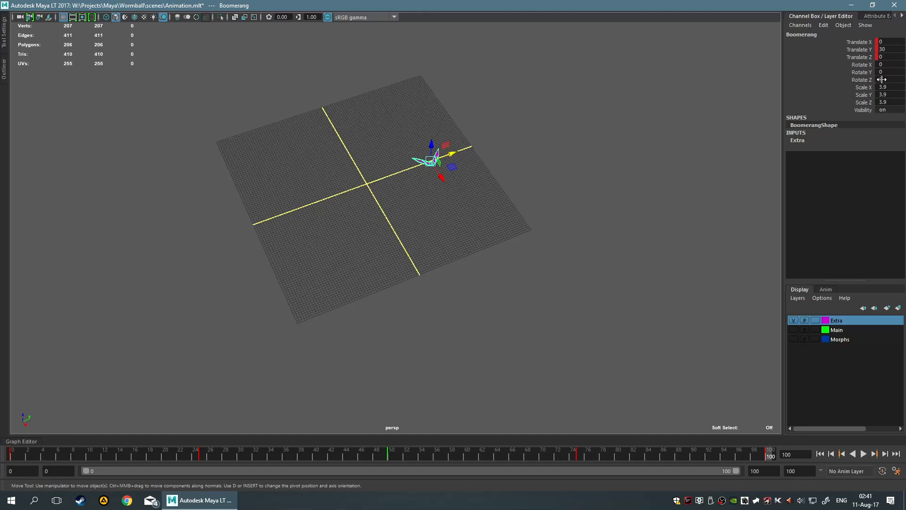
pyautogui.write('36000')
pyautogui.press('Return')
pyautogui.click(605, 173)
pyautogui.click(437, 155)
pyautogui.rightClick(856, 79)
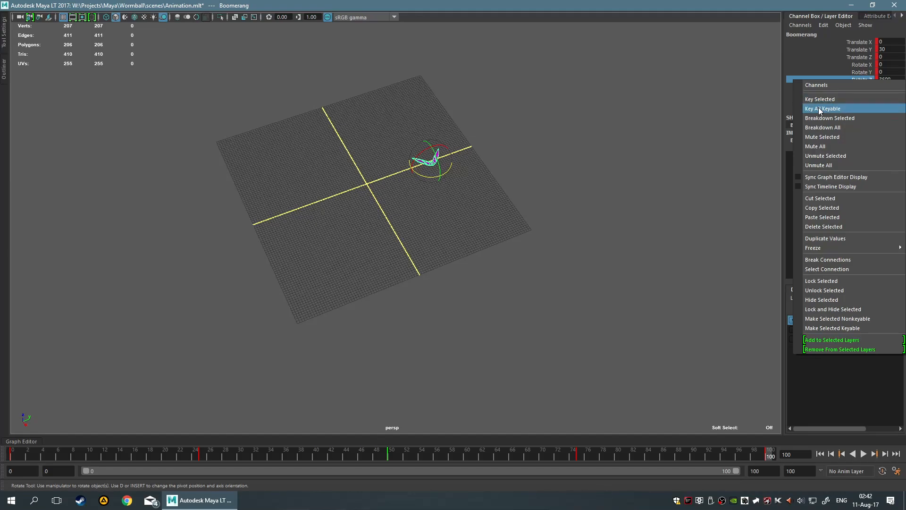
pyautogui.click(508, 288)
pyautogui.moveTo(409, 117); pyautogui.dragTo(542, 229)
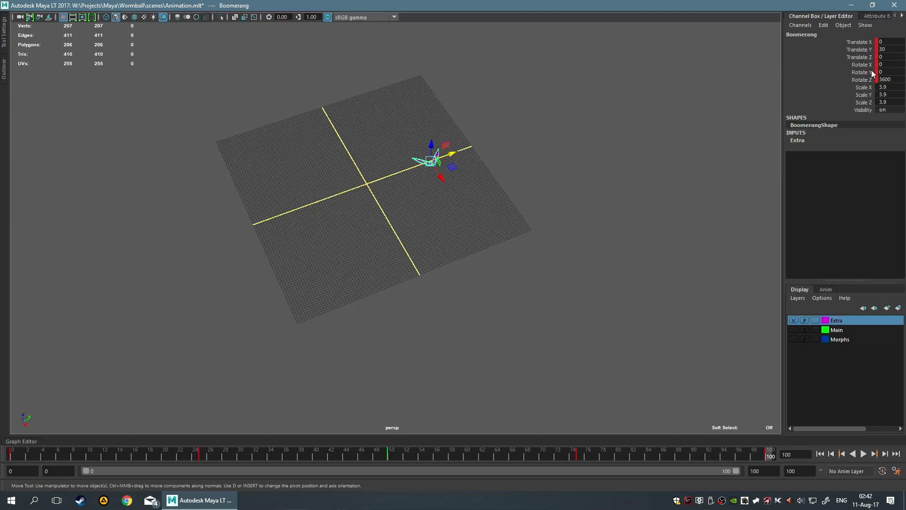
# Return to frame 0, edit the boomerang's Rotate Z value there, and deselect the boomerang
pyautogui.hotkey('alt', 'v')
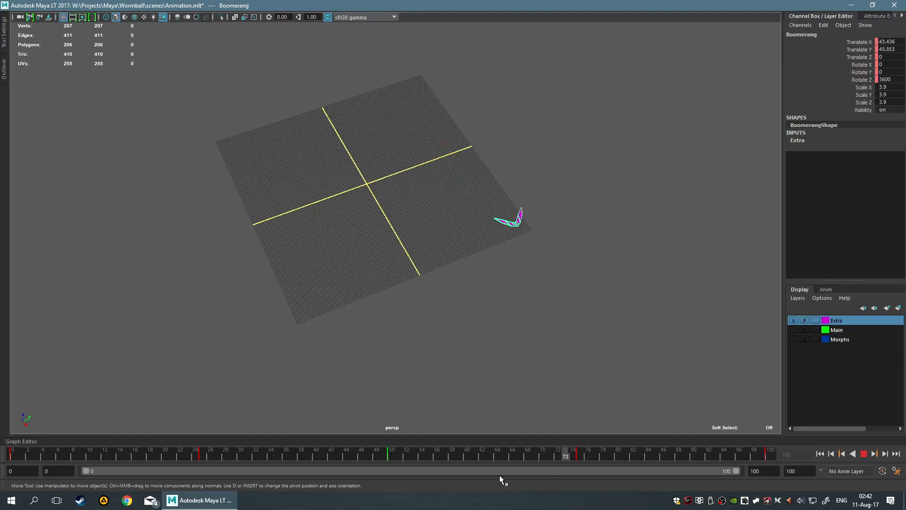
pyautogui.moveTo(256, 456); pyautogui.dragTo(6, 457)
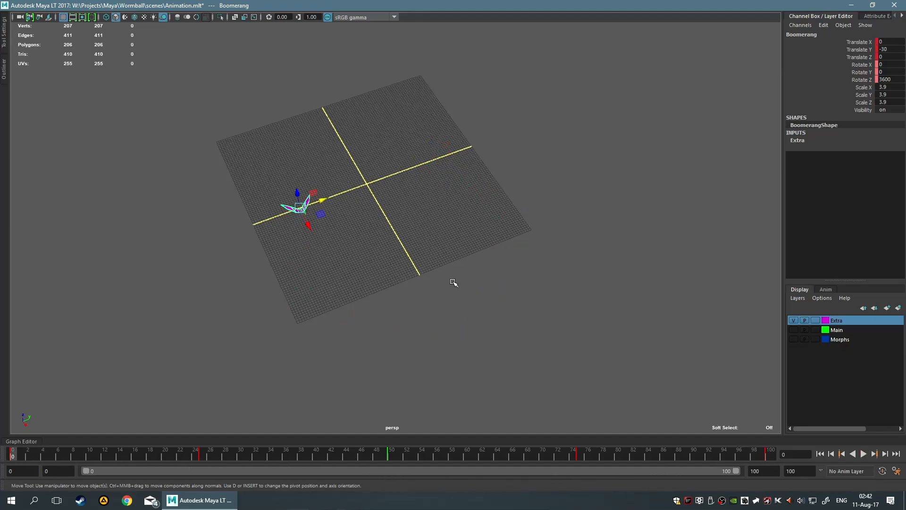
pyautogui.doubleClick(882, 80)
pyautogui.press('Return')
pyautogui.click(522, 337)
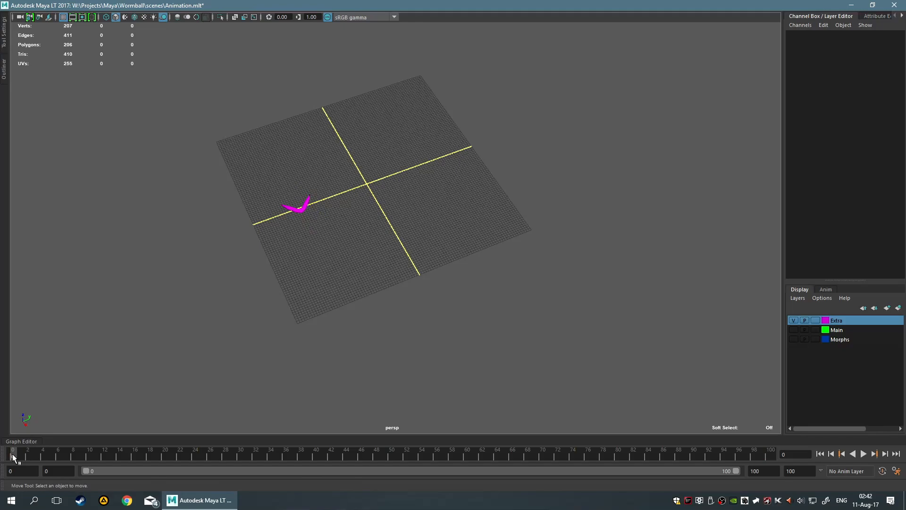
# Play the animation to review the boomerang's flight and spin, and return to frame 0
pyautogui.click(863, 454)
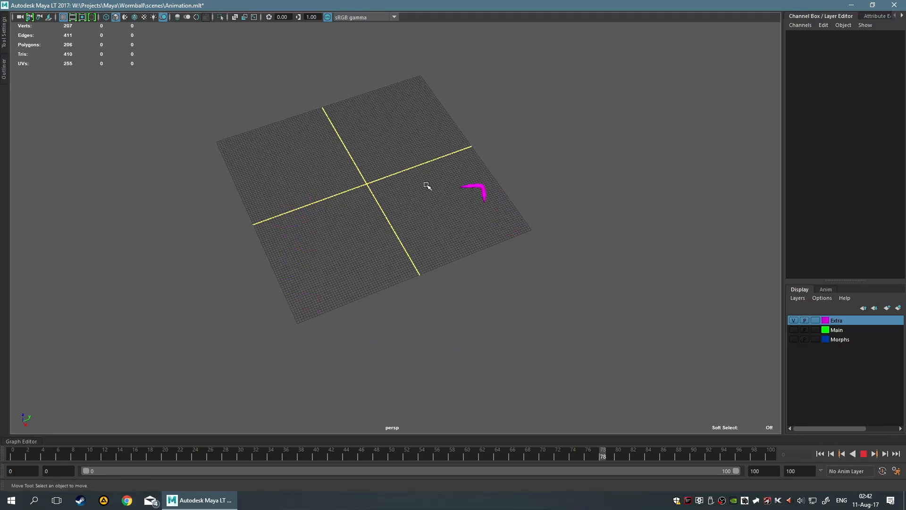
pyautogui.click(863, 456)
pyautogui.moveTo(253, 457); pyautogui.dragTo(10, 455)
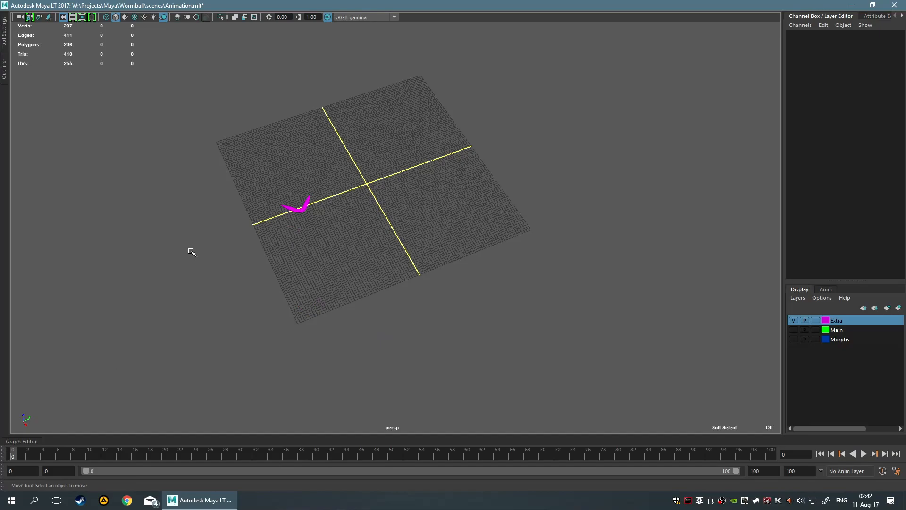
# Detach the Visualize commands as a floating window and place it clear of the grid
pyautogui.press('space')
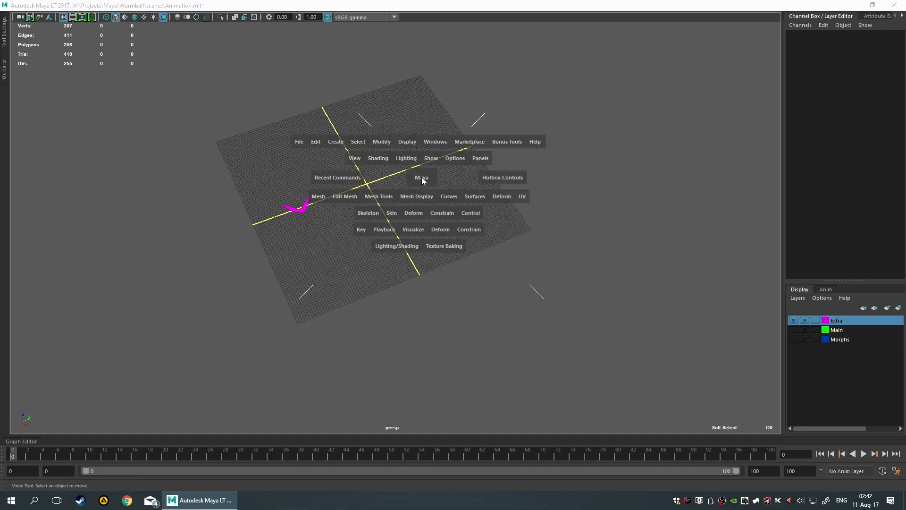
pyautogui.click(413, 231)
pyautogui.click(425, 238)
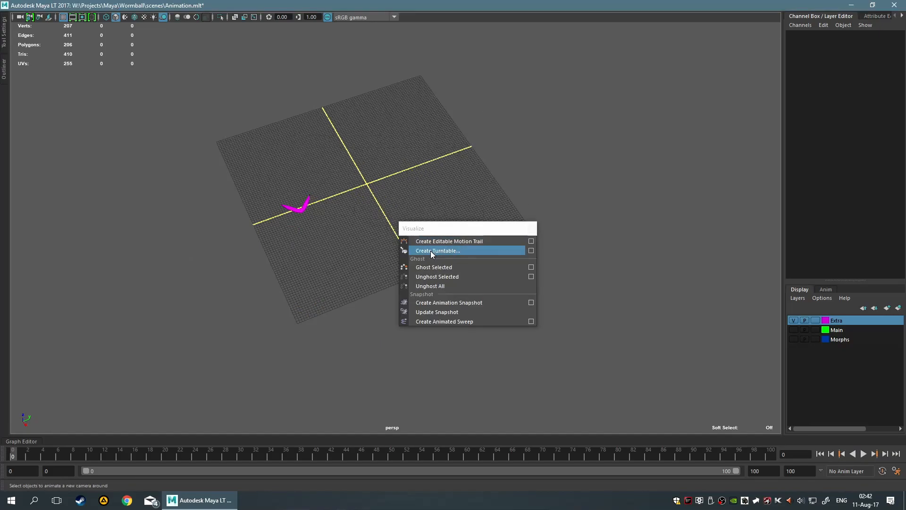
pyautogui.moveTo(441, 231); pyautogui.dragTo(66, 331)
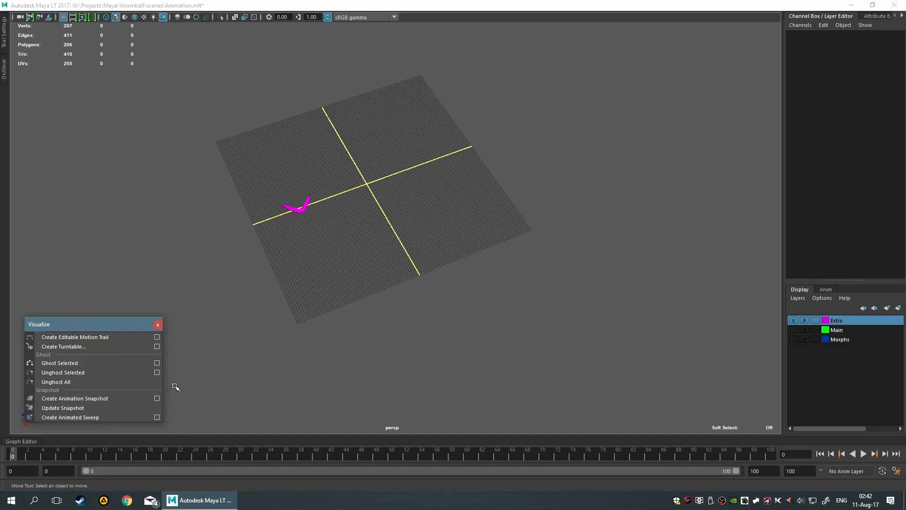
# Move the floating Visualize window up slightly, clear of the viewport's axis indicator
pyautogui.moveTo(99, 325); pyautogui.dragTo(105, 300)
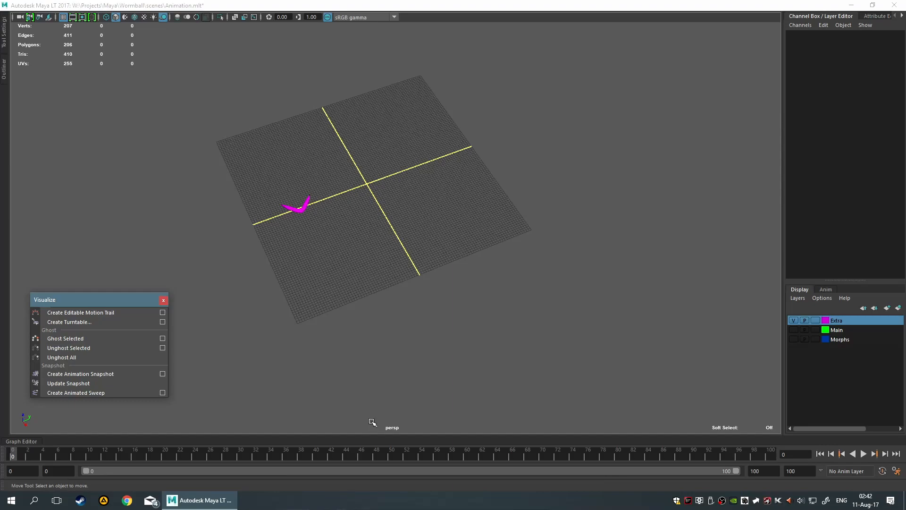
# Create a NURBS circle at the grid origin
pyautogui.click(364, 242)
pyautogui.keyDown('alt'); pyautogui.moveTo(309, 202); pyautogui.dragTo(365, 224, button='right'); pyautogui.keyUp('alt')
pyautogui.keyDown('alt'); pyautogui.moveTo(349, 187); pyautogui.dragTo(352, 230, button='middle'); pyautogui.keyUp('alt')
pyautogui.press('space')
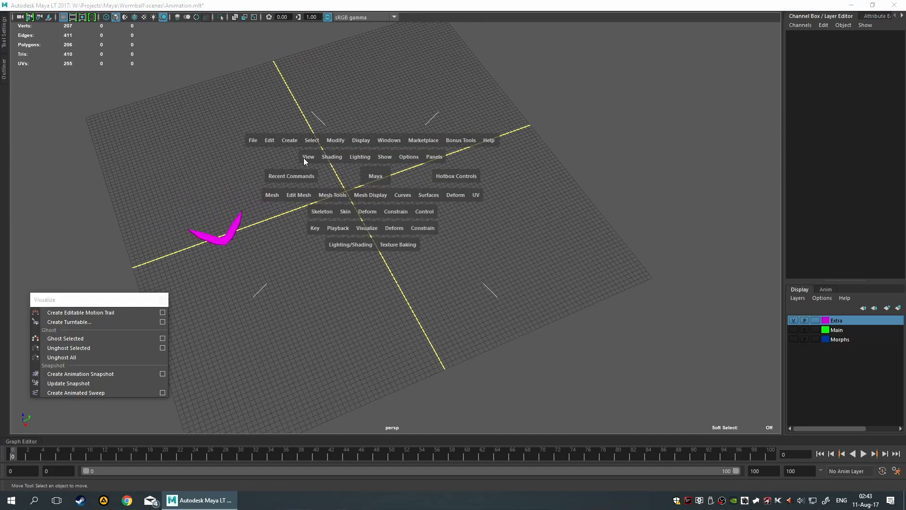
pyautogui.click(339, 139)
pyautogui.click(290, 140)
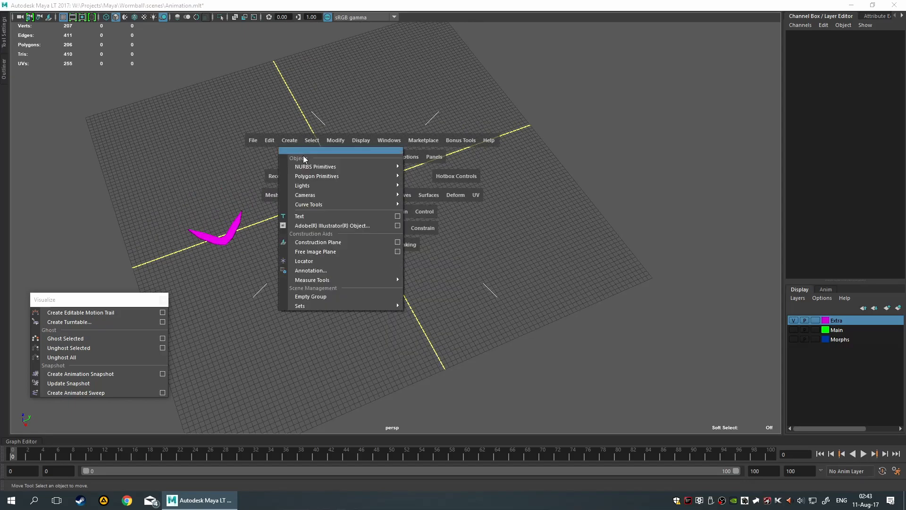
pyautogui.moveTo(324, 167)
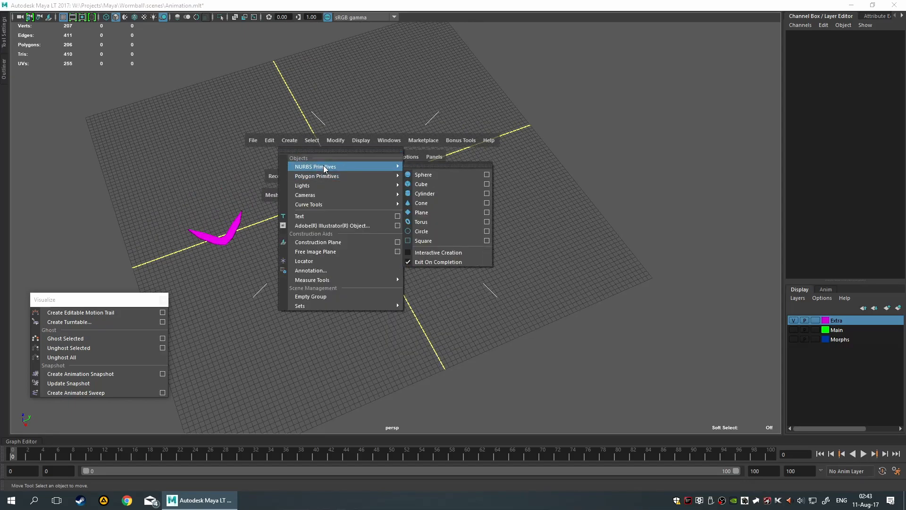
pyautogui.click(458, 231)
# Rotate the NURBS circle to Rotate Y 75 so that it faces along the grid's X direction
pyautogui.press('e')
pyautogui.keyDown('alt'); pyautogui.moveTo(366, 211); pyautogui.dragTo(552, 225); pyautogui.keyUp('alt')
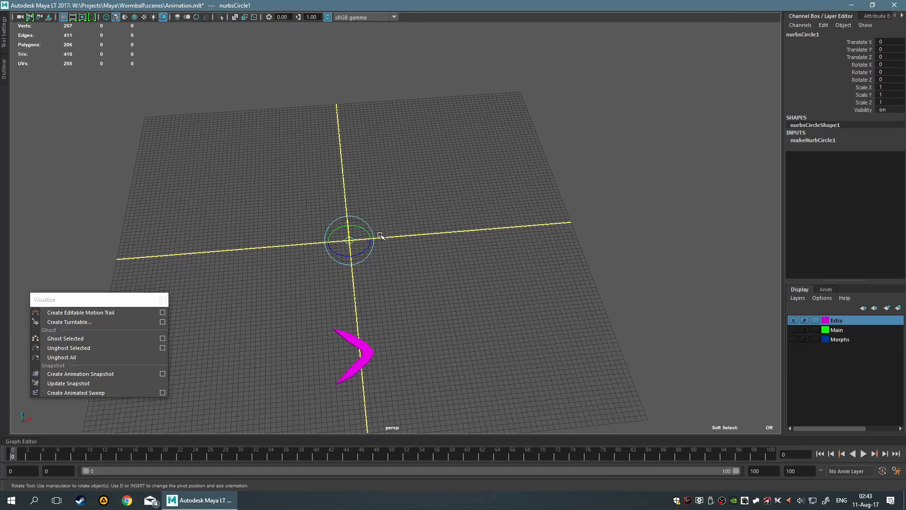
pyautogui.moveTo(362, 232); pyautogui.dragTo(336, 197)
pyautogui.scroll(5, 415, 259)
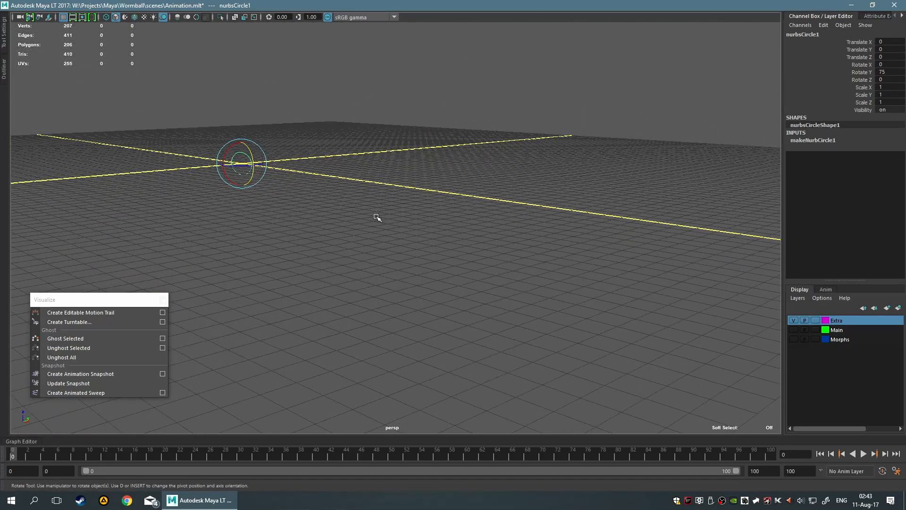
pyautogui.keyDown('alt'); pyautogui.moveTo(197, 265); pyautogui.dragTo(290, 200); pyautogui.keyUp('alt')
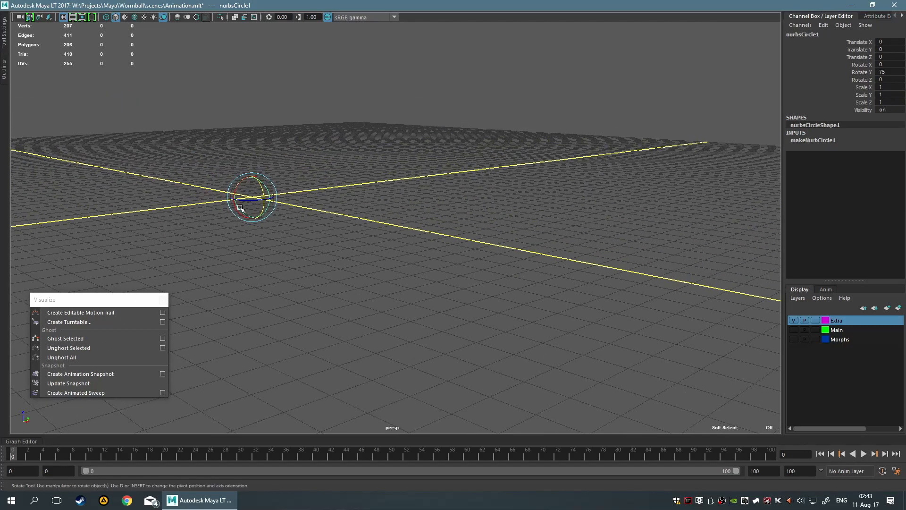
# Move the circle to about X 47.7, Z 12.8 at the grid's far edge and scale it uniformly to about 5.17
pyautogui.press('w')
pyautogui.keyDown('alt'); pyautogui.moveTo(304, 239); pyautogui.dragTo(685, 147); pyautogui.keyUp('alt')
pyautogui.scroll(-3, 392, 237)
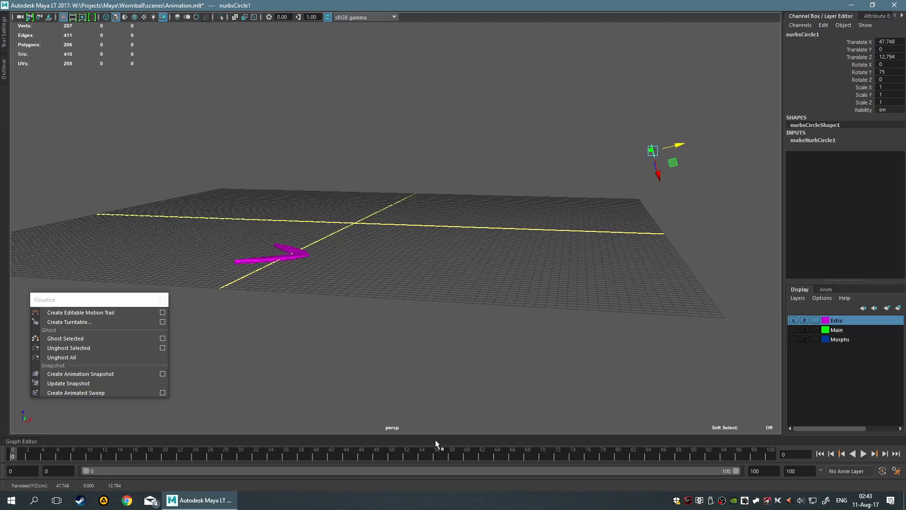
pyautogui.press('r')
pyautogui.keyDown('alt'); pyautogui.moveTo(692, 237); pyautogui.dragTo(607, 283); pyautogui.keyUp('alt')
pyautogui.click(229, 325)
pyautogui.keyDown('alt'); pyautogui.moveTo(332, 298); pyautogui.dragTo(415, 297); pyautogui.keyUp('alt')
pyautogui.moveTo(564, 105); pyautogui.dragTo(695, 243)
# Duplicate the large circle and move the copy near the grid origin, to about X 4.7, Z 1.3
pyautogui.hotkey('ctrl', 'd')
pyautogui.press('w')
pyautogui.moveTo(680, 173); pyautogui.dragTo(476, 205)
# Set the copied circle's Scale X, Y and Z to 1
pyautogui.click(885, 87)
pyautogui.write('5')
pyautogui.press('Return')
pyautogui.moveTo(886, 87); pyautogui.dragTo(886, 102)
pyautogui.write('1')
pyautogui.press('Return')
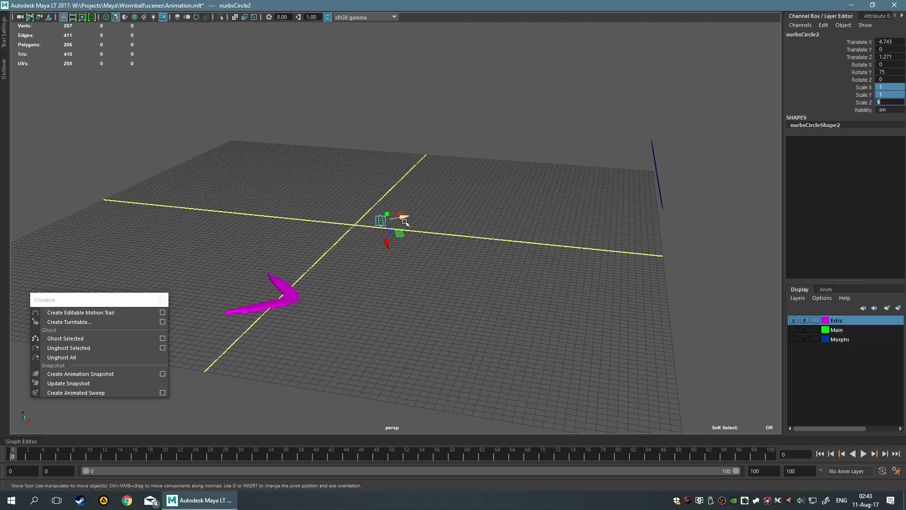
# Select both circles for comparison, and delete the small copy near the grid origin
pyautogui.click(659, 194)
pyautogui.moveTo(303, 167); pyautogui.dragTo(373, 233)
pyautogui.moveTo(349, 126); pyautogui.dragTo(662, 293)
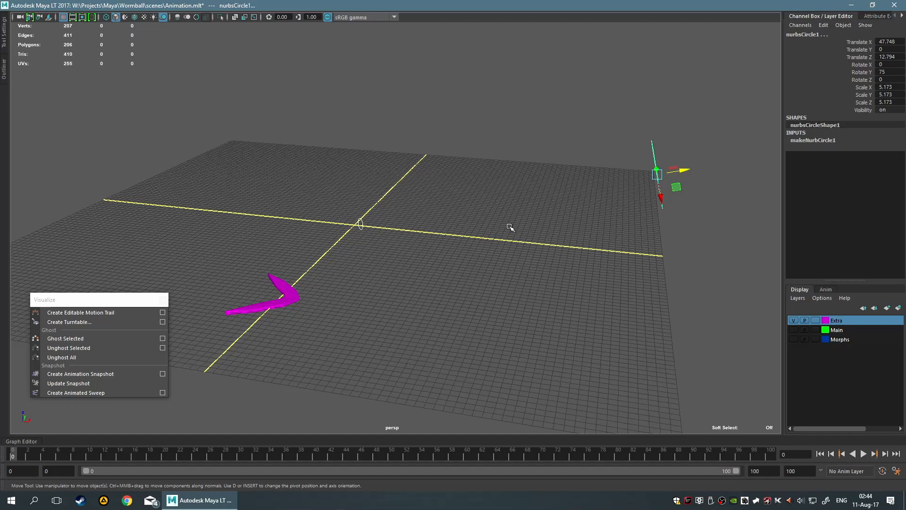
pyautogui.scroll(-4, 364, 201)
pyautogui.scroll(8, 361, 202)
pyautogui.moveTo(296, 172); pyautogui.dragTo(429, 262)
pyautogui.press('Delete')
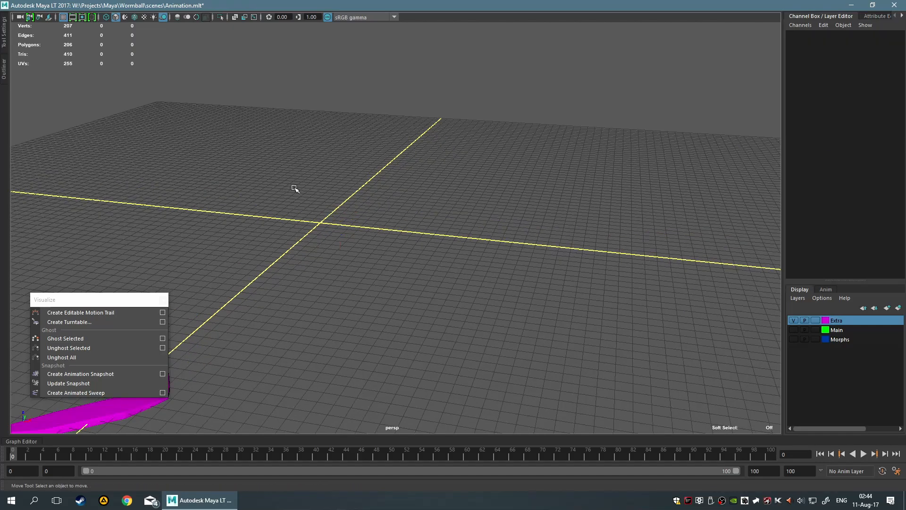
# Duplicate the remaining circle with a repeated transform to form an evenly spaced row extending beyond the grid
pyautogui.scroll(-5, 290, 189)
pyautogui.keyDown('alt'); pyautogui.moveTo(477, 155); pyautogui.dragTo(420, 159, button='middle'); pyautogui.keyUp('alt')
pyautogui.moveTo(464, 156); pyautogui.dragTo(613, 293)
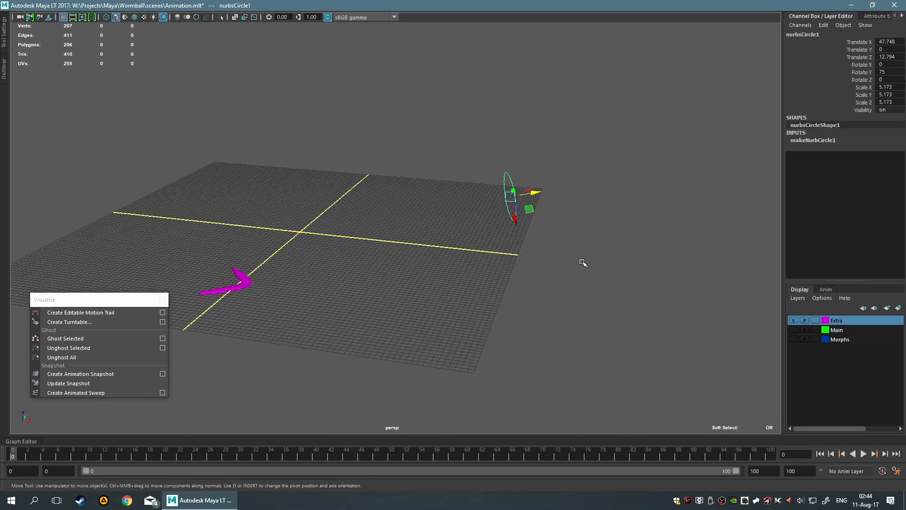
pyautogui.keyDown('alt'); pyautogui.moveTo(599, 257); pyautogui.dragTo(553, 260, button='middle'); pyautogui.keyUp('alt')
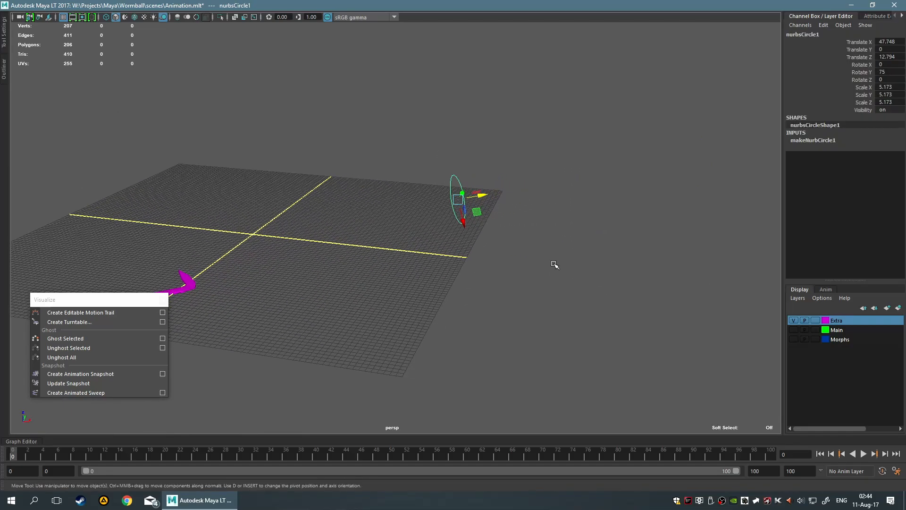
pyautogui.hotkey('shift', 'd')
pyautogui.hotkey('shift', 'd')
pyautogui.hotkey('shift', 'd')
pyautogui.hotkey('shift', 'd')
pyautogui.hotkey('shift', 'd')
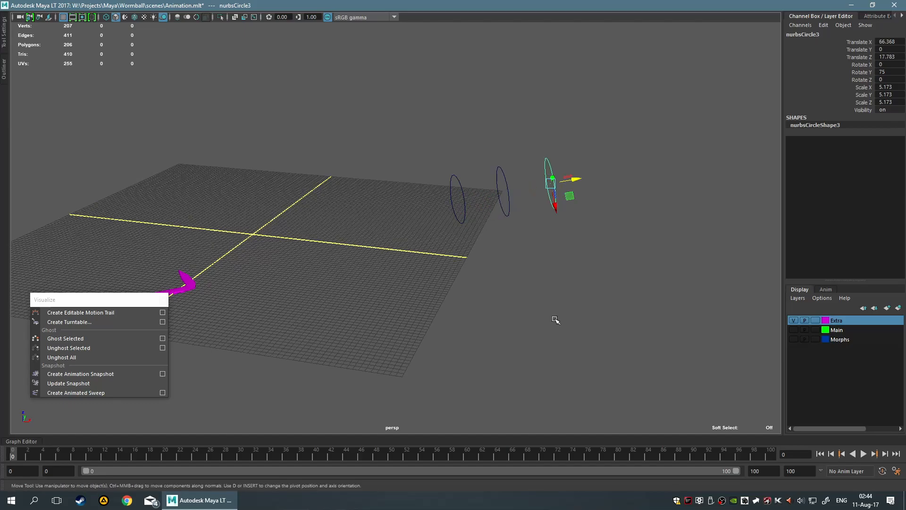
# Enlarge the latest circle and repeat the duplication with its transform to continue the row with progressively larger circles
pyautogui.scroll(-2, 608, 306)
pyautogui.scroll(-3, 608, 306)
pyautogui.scroll(5, 491, 279)
pyautogui.press('r')
pyautogui.moveTo(442, 178); pyautogui.dragTo(533, 257)
pyautogui.hotkey('shift', 'd')
pyautogui.hotkey('shift', 'd')
pyautogui.scroll(-3, 571, 328)
pyautogui.hotkey('shift', 'd')
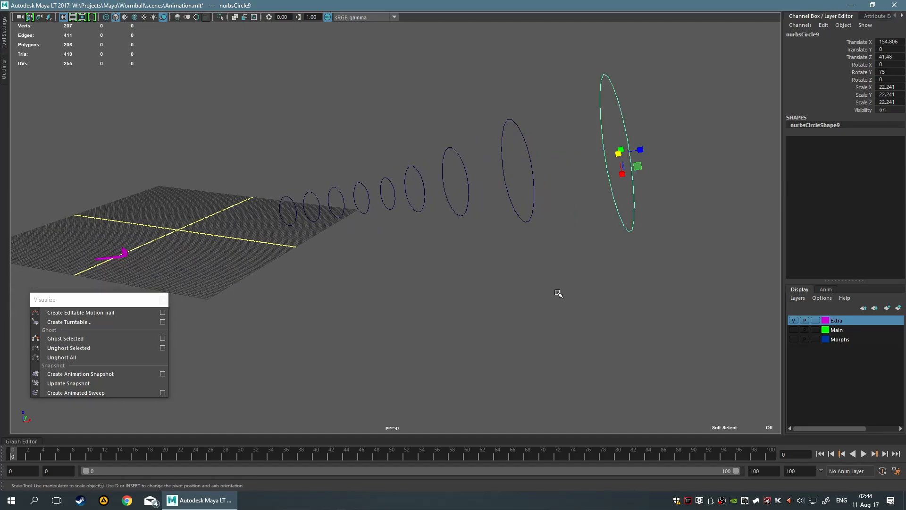
pyautogui.hotkey('shift', 'd')
# Select the whole row of NURBS circles, delete it, and return to the Select tool
pyautogui.scroll(-5, 561, 295)
pyautogui.keyDown('alt'); pyautogui.moveTo(465, 310); pyautogui.dragTo(555, 284); pyautogui.keyUp('alt')
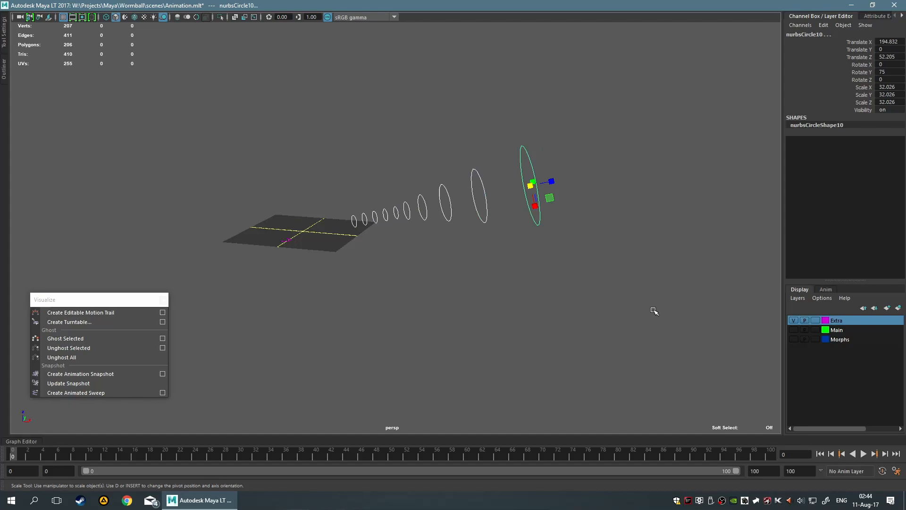
pyautogui.press('Delete')
pyautogui.press('q')
# Select the boomerang and frame it together with the grid
pyautogui.scroll(3, 373, 262)
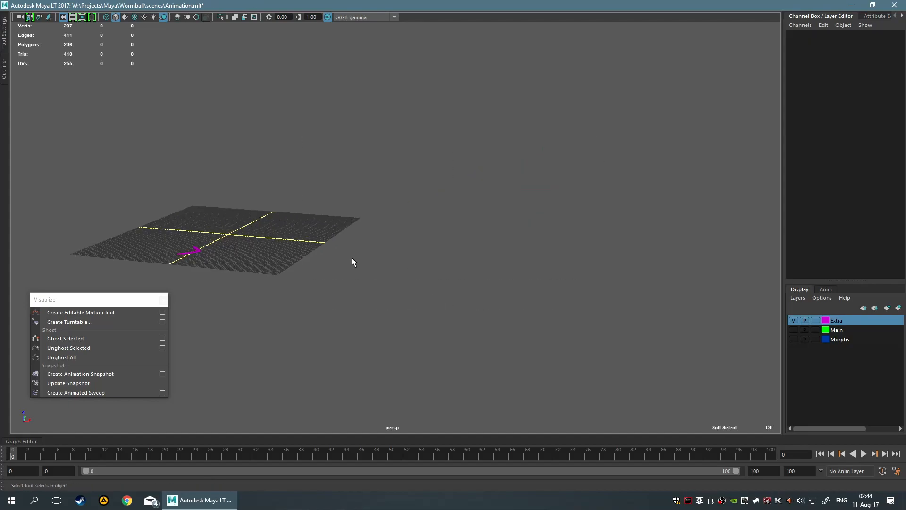
pyautogui.keyDown('alt'); pyautogui.moveTo(372, 257); pyautogui.dragTo(427, 251, button='middle'); pyautogui.keyUp('alt')
pyautogui.scroll(5, 379, 251)
pyautogui.keyDown('alt'); pyautogui.moveTo(392, 289); pyautogui.dragTo(431, 266); pyautogui.keyUp('alt')
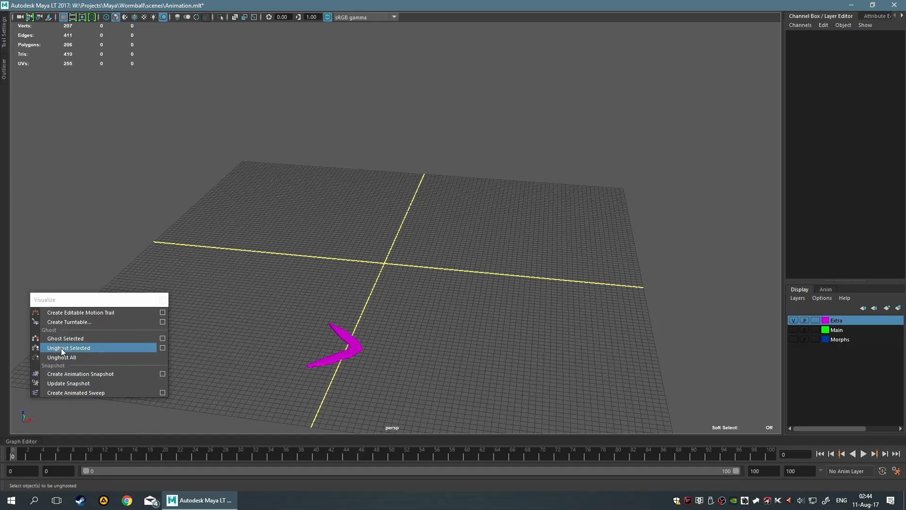
pyautogui.keyDown('alt'); pyautogui.moveTo(231, 321); pyautogui.dragTo(290, 235, button='middle'); pyautogui.keyUp('alt')
pyautogui.keyDown('alt'); pyautogui.moveTo(253, 252); pyautogui.dragTo(264, 258); pyautogui.keyUp('alt')
pyautogui.keyDown('alt'); pyautogui.moveTo(264, 258); pyautogui.dragTo(310, 264, button='middle'); pyautogui.keyUp('alt')
pyautogui.keyDown('alt'); pyautogui.moveTo(311, 265); pyautogui.dragTo(495, 315); pyautogui.keyUp('alt')
pyautogui.keyDown('alt'); pyautogui.moveTo(496, 315); pyautogui.dragTo(452, 281, button='middle'); pyautogui.keyUp('alt')
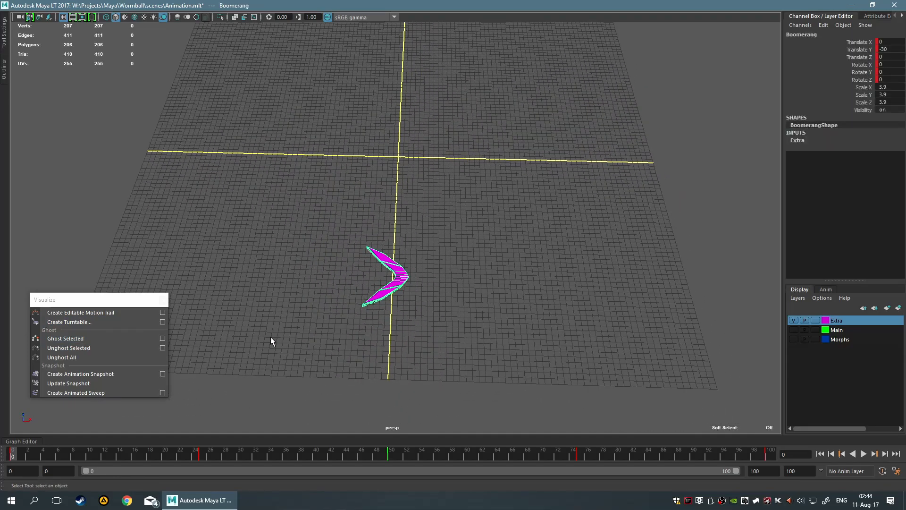
# Open the Ghost Selected options, inspect the ghosting settings for the boomerang, and close them
pyautogui.click(160, 339)
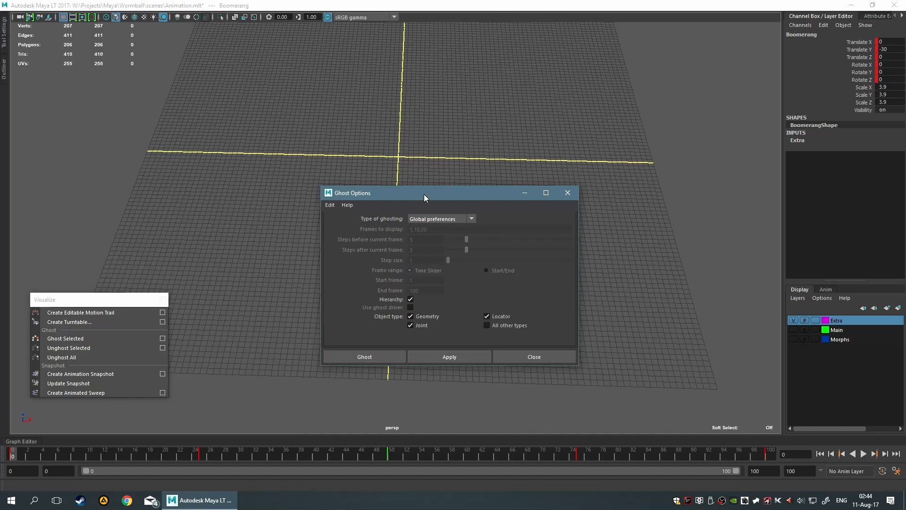
pyautogui.moveTo(423, 195); pyautogui.dragTo(379, 329)
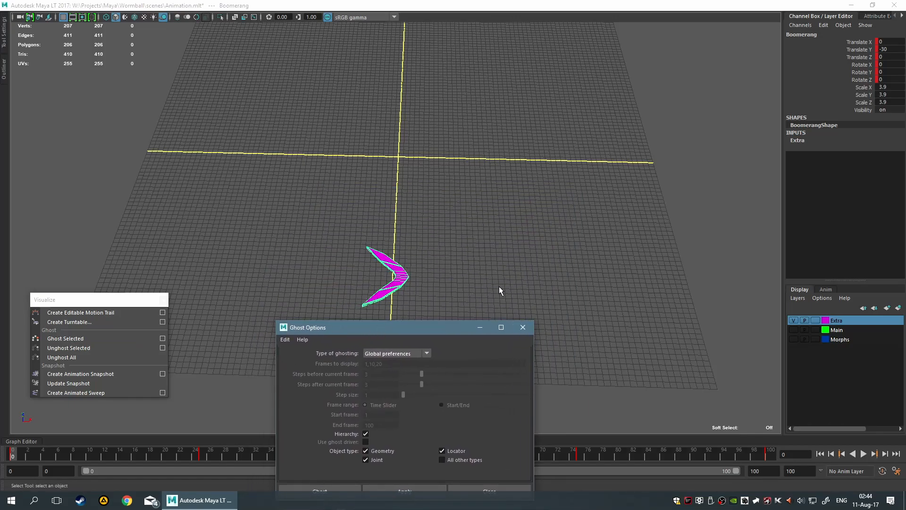
pyautogui.moveTo(399, 332); pyautogui.dragTo(400, 218)
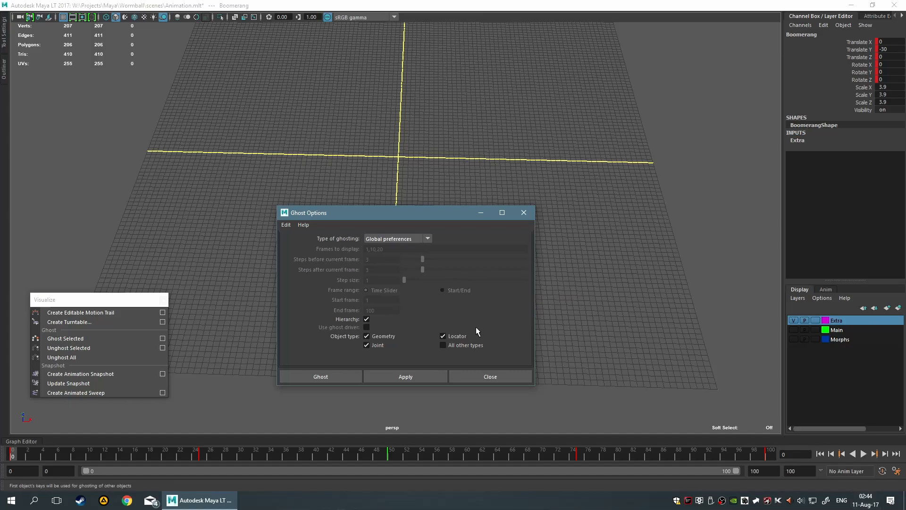
pyautogui.click(480, 377)
# Check the ghost step settings in the Animation display preferences and close the preferences without changing anything
pyautogui.press('space')
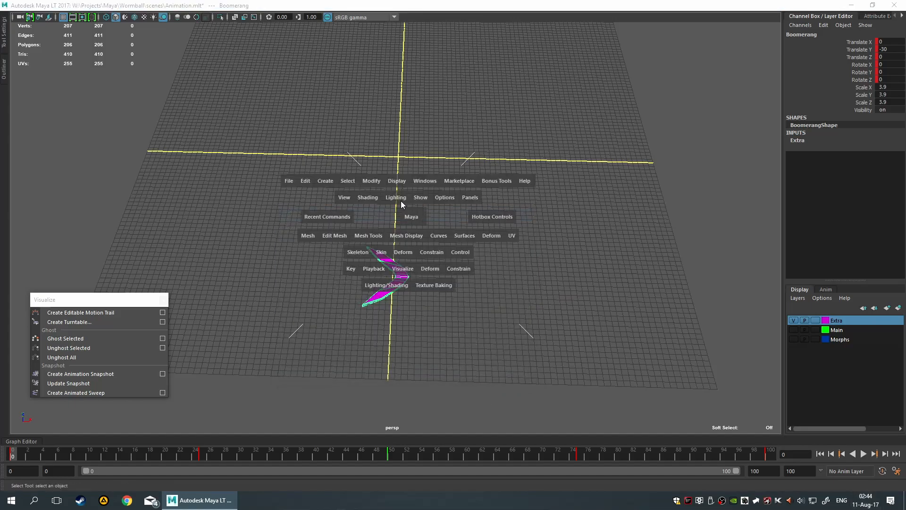
pyautogui.click(424, 182)
pyautogui.moveTo(470, 277)
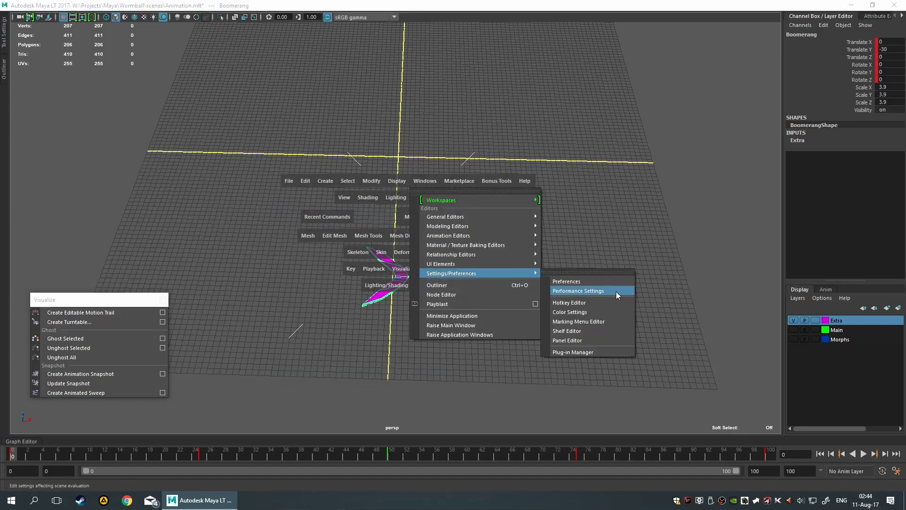
pyautogui.click(593, 281)
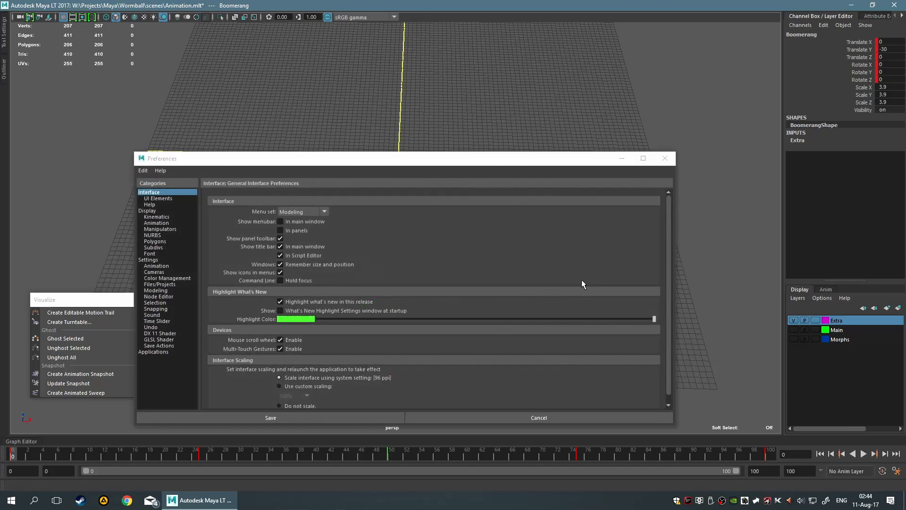
pyautogui.click(163, 223)
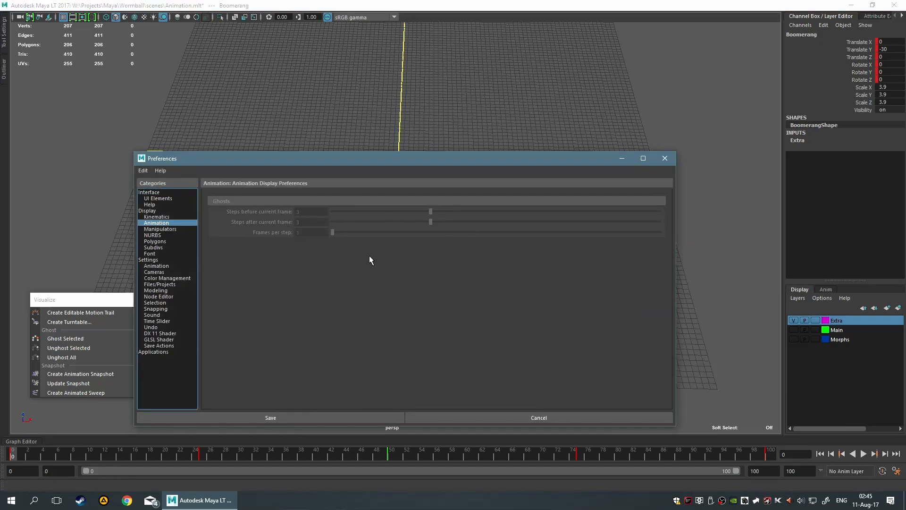
pyautogui.click(163, 210)
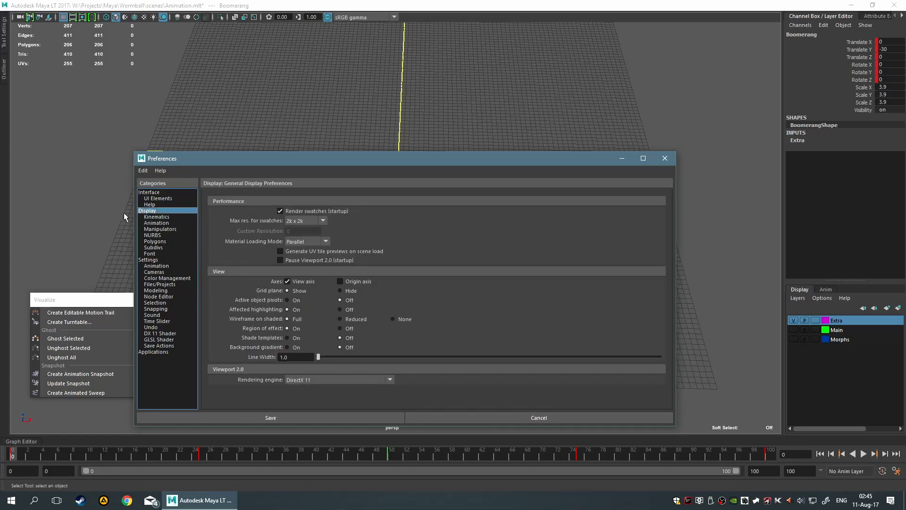
pyautogui.click(164, 217)
pyautogui.click(664, 158)
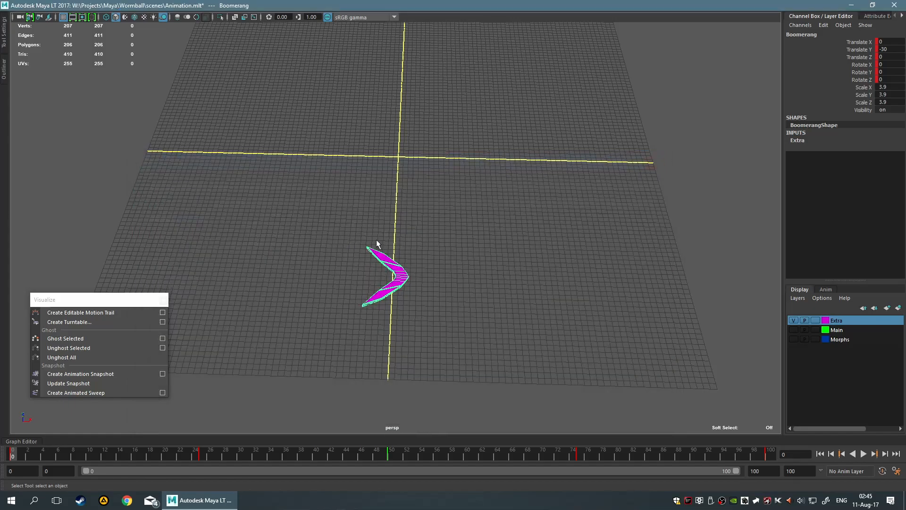
pyautogui.press('space')
# Ghost the selected boomerang using the Global preferences ghosting type
pyautogui.click(163, 338)
pyautogui.click(423, 239)
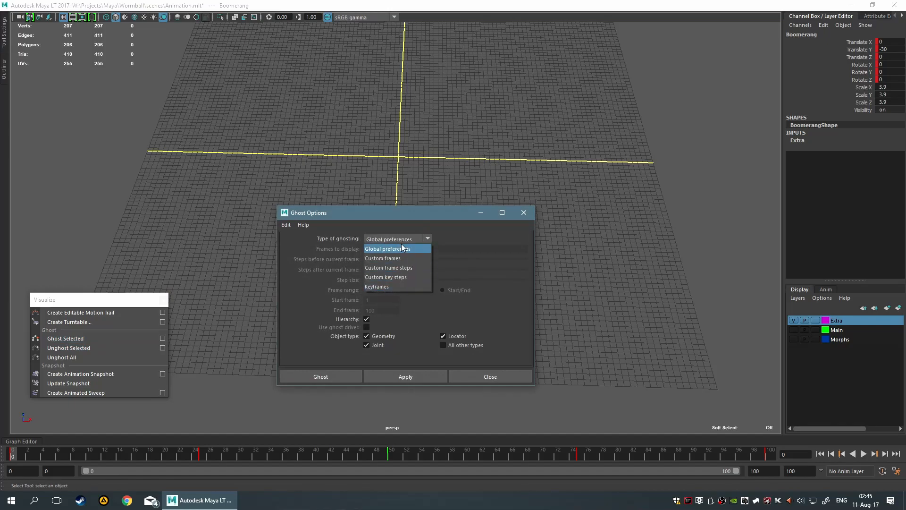
pyautogui.click(473, 251)
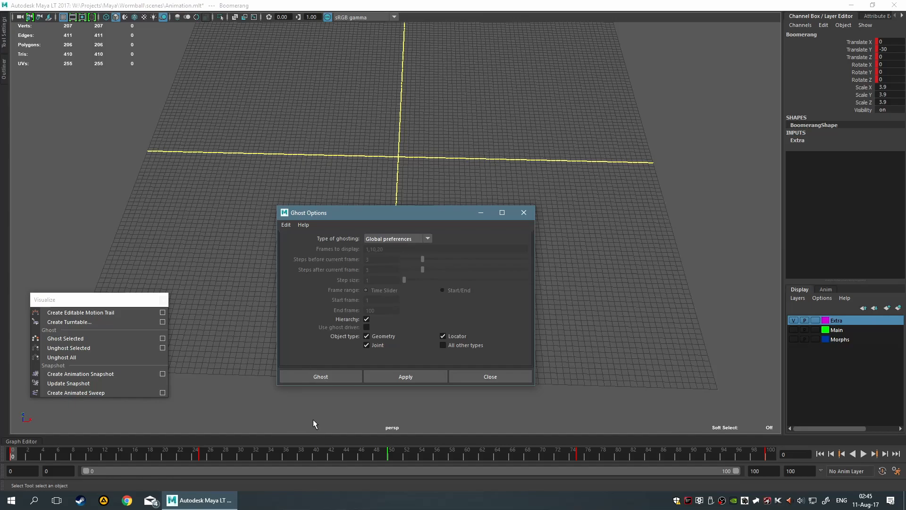
pyautogui.click(331, 371)
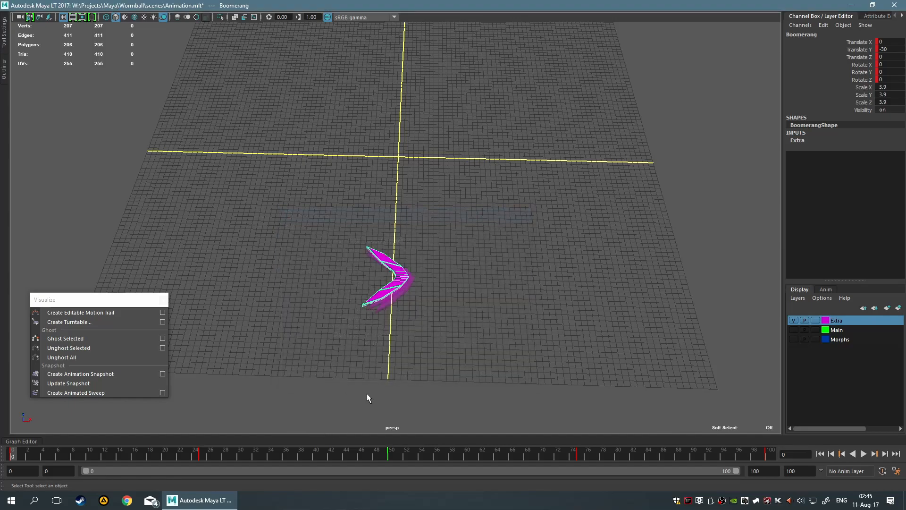
# Scrub to frame 47 and play the animation to review the boomerang's ghosts, returning to frame 0
pyautogui.moveTo(12, 455); pyautogui.dragTo(369, 482)
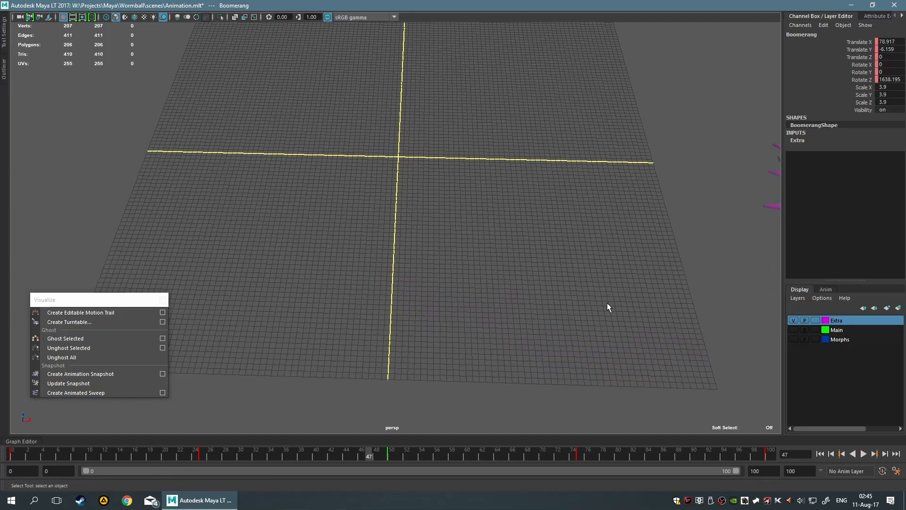
pyautogui.keyDown('alt'); pyautogui.moveTo(609, 307); pyautogui.dragTo(287, 341, button='middle'); pyautogui.keyUp('alt')
pyautogui.hotkey('alt', 'v')
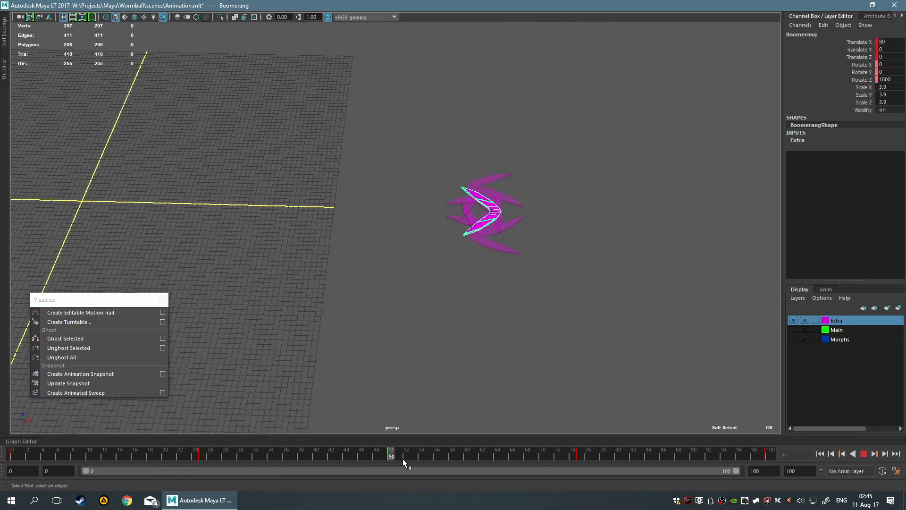
pyautogui.hotkey('alt', 'v')
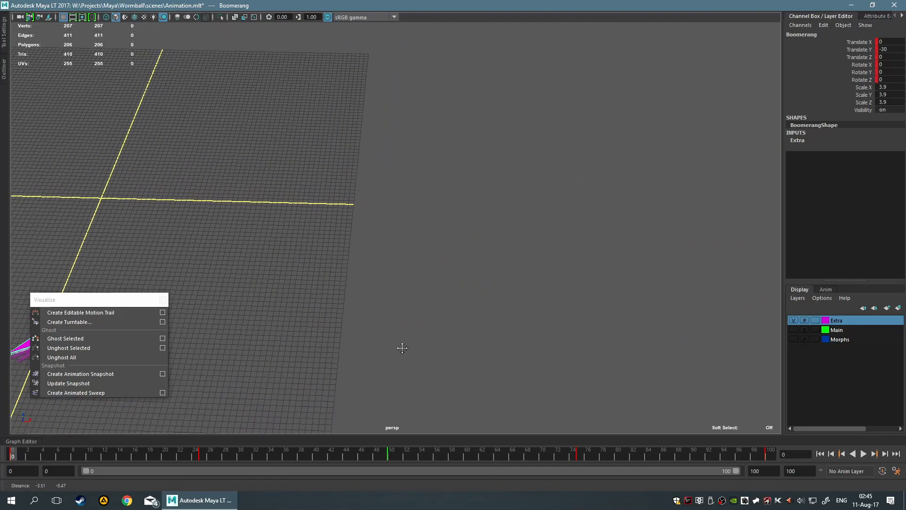
# Ghost the boomerang with custom frame steps: 3 steps before and after the current frame, with a step size of 4
pyautogui.click(162, 337)
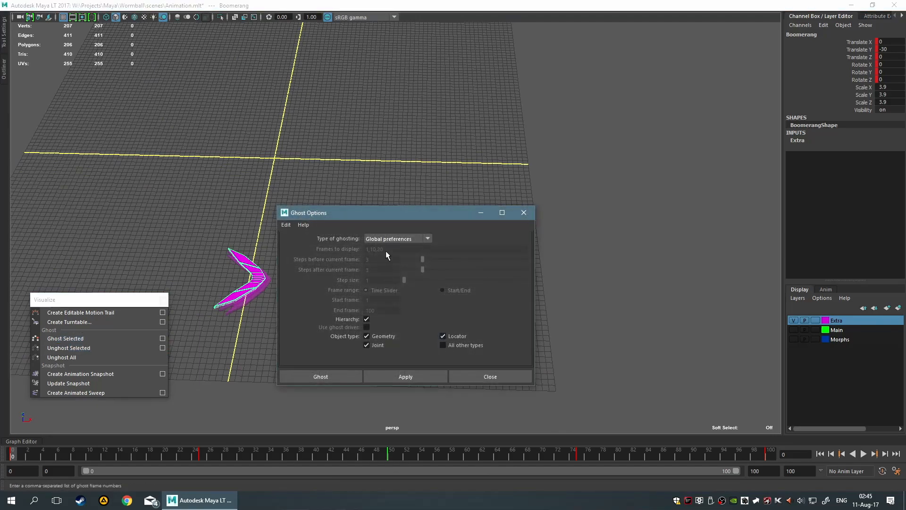
pyautogui.click(394, 239)
pyautogui.click(423, 268)
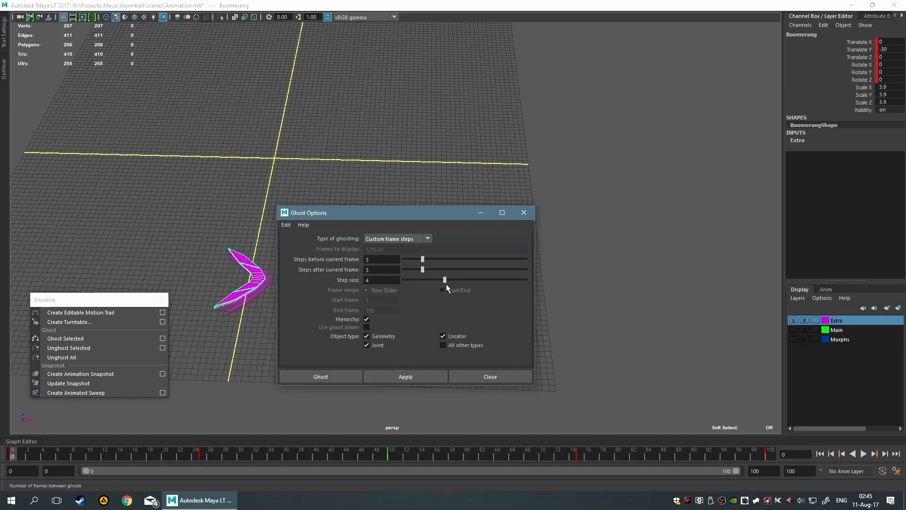
pyautogui.click(346, 376)
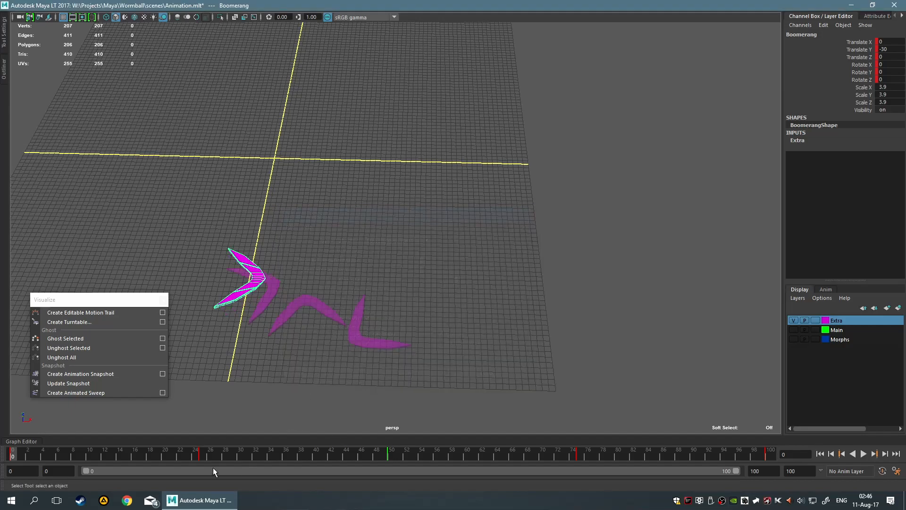
# Play the animation to review the boomerang's custom-step ghosts, stopping at frame 61
pyautogui.hotkey('alt', 'v')
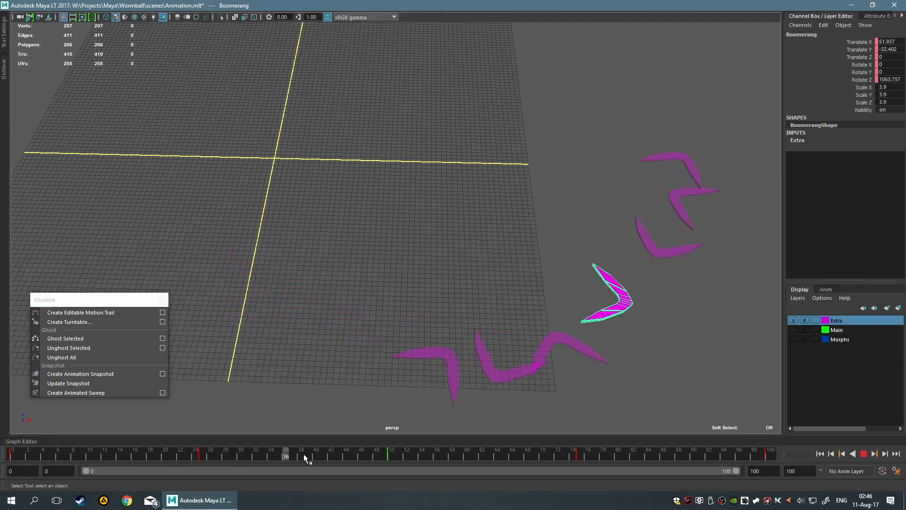
pyautogui.hotkey('alt', 'v')
pyautogui.press('f')
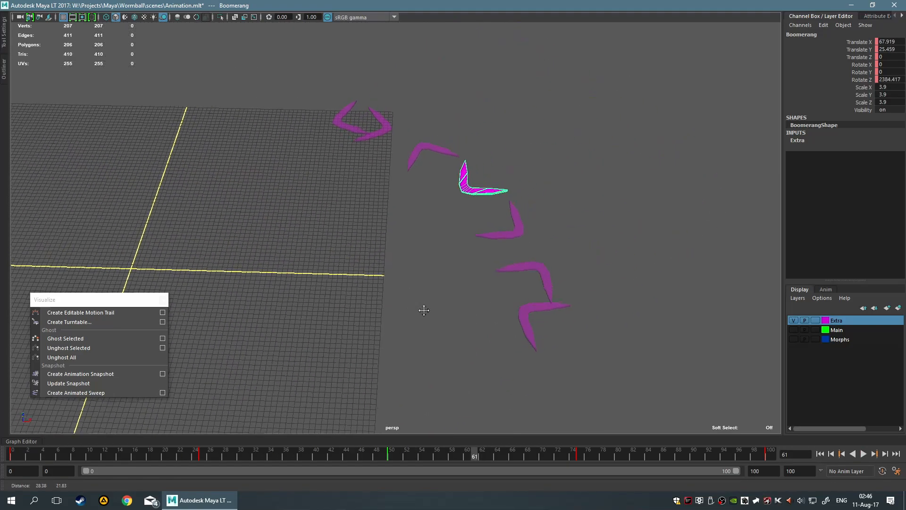
# Try rotating the boomerang about its Z axis at frame 61 and undo the rotation
pyautogui.press('e')
pyautogui.moveTo(490, 215); pyautogui.dragTo(508, 218, button='middle')
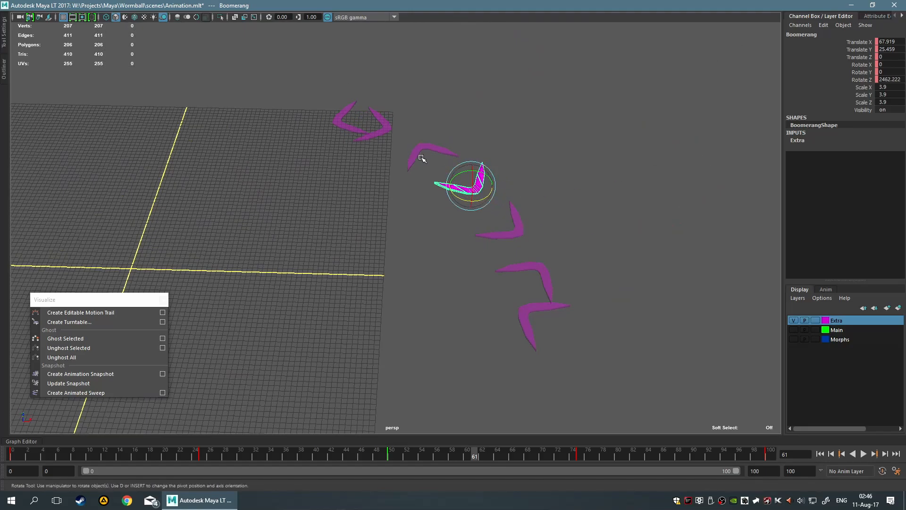
pyautogui.hotkey('ctrl', 'z')
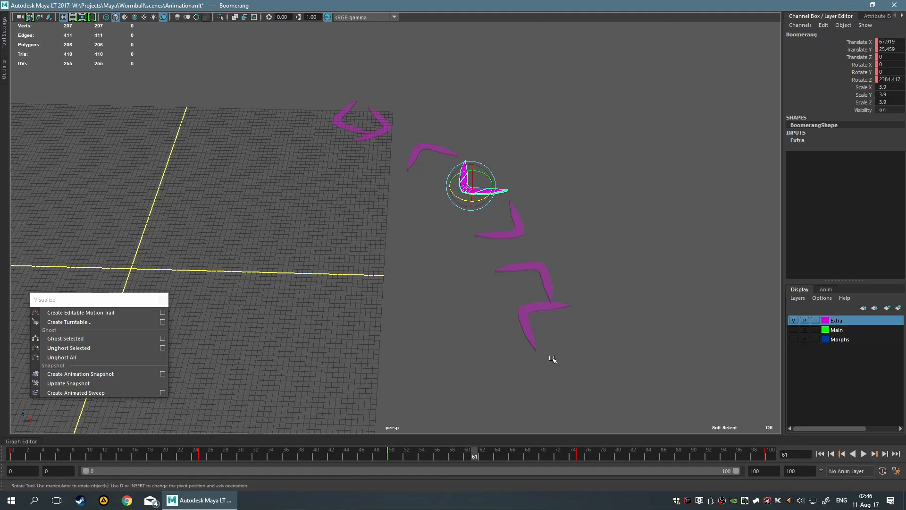
# Return to frame 0 and remove all ghosts from the scene
pyautogui.moveTo(474, 453); pyautogui.dragTo(12, 453)
pyautogui.keyDown('alt'); pyautogui.moveTo(313, 349); pyautogui.dragTo(502, 229, button='middle'); pyautogui.keyUp('alt')
pyautogui.press('q')
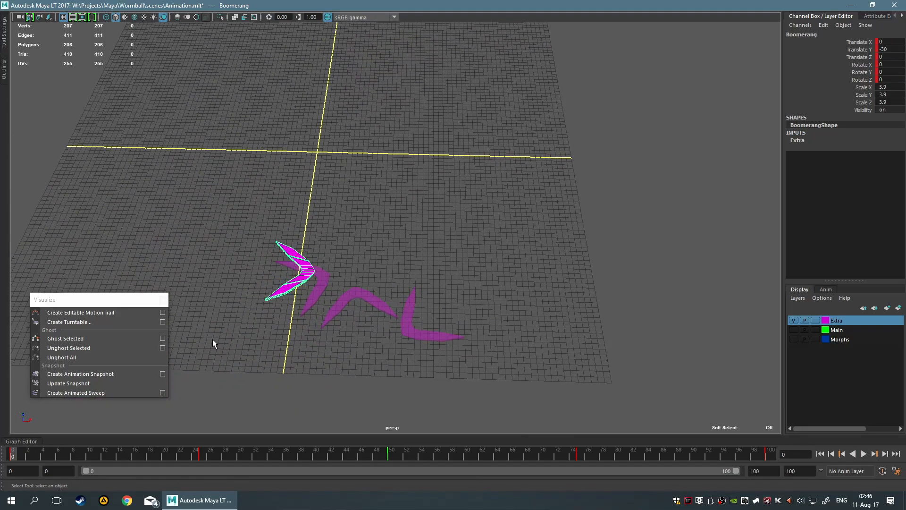
pyautogui.click(106, 356)
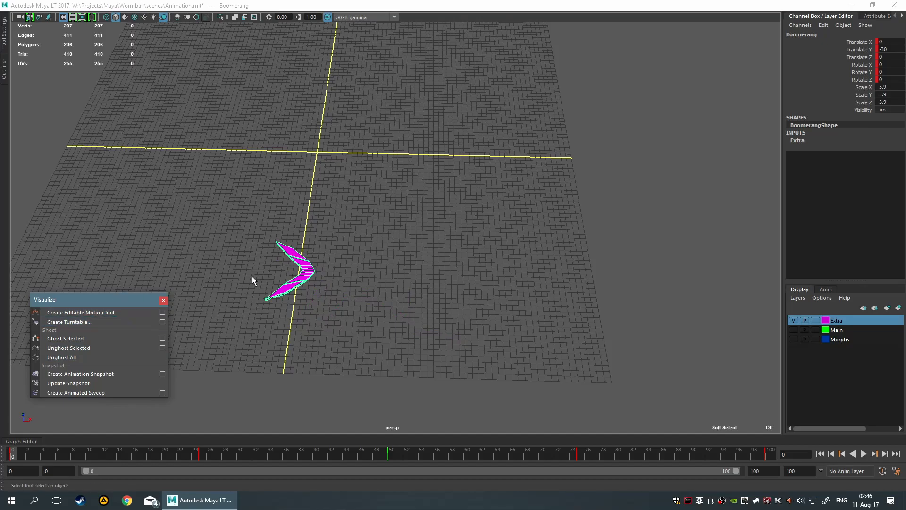
pyautogui.keyDown('alt'); pyautogui.moveTo(249, 278); pyautogui.dragTo(340, 250, button='middle'); pyautogui.keyUp('alt')
pyautogui.keyDown('alt'); pyautogui.moveTo(381, 255); pyautogui.dragTo(597, 239); pyautogui.keyUp('alt')
pyautogui.scroll(5, 359, 251)
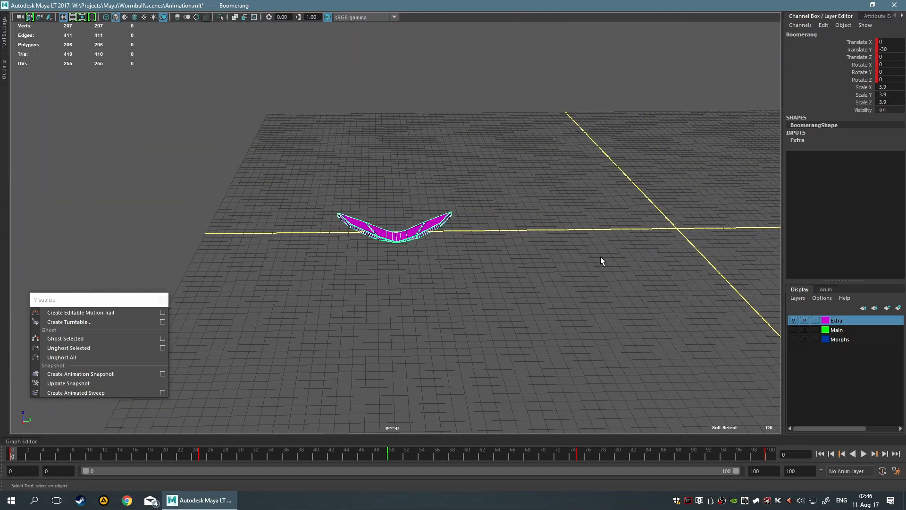
pyautogui.keyDown('alt'); pyautogui.moveTo(404, 164); pyautogui.dragTo(411, 250); pyautogui.keyUp('alt')
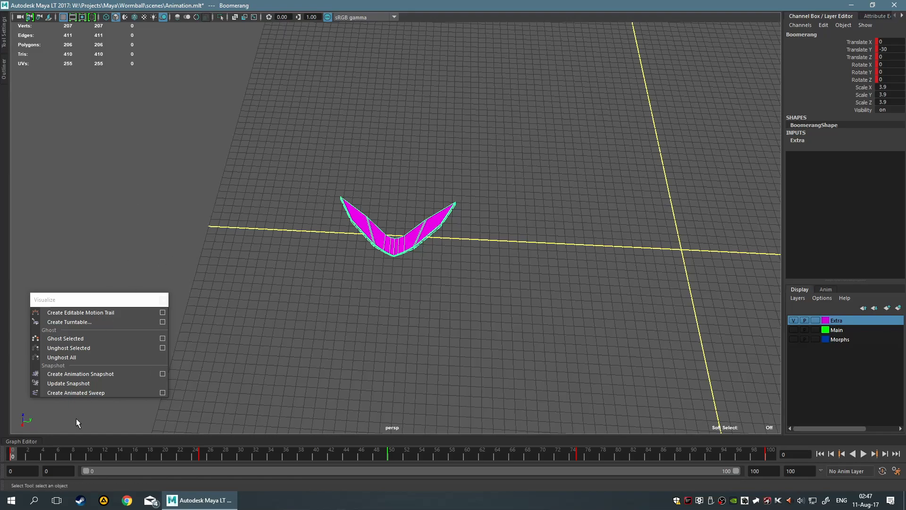
pyautogui.keyDown('alt'); pyautogui.moveTo(308, 230); pyautogui.dragTo(321, 223); pyautogui.keyUp('alt')
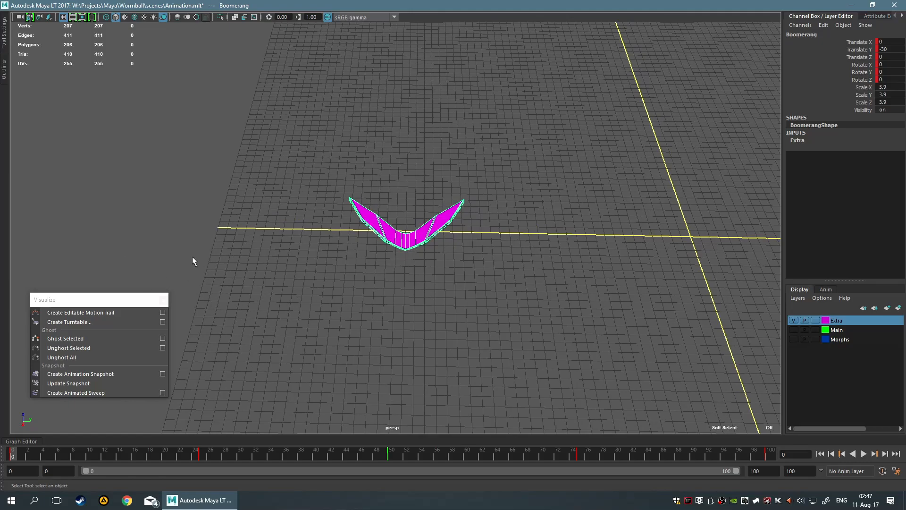
# Create an editable motion trail for the boomerang over the Time Slider range, set to always draw
pyautogui.click(162, 312)
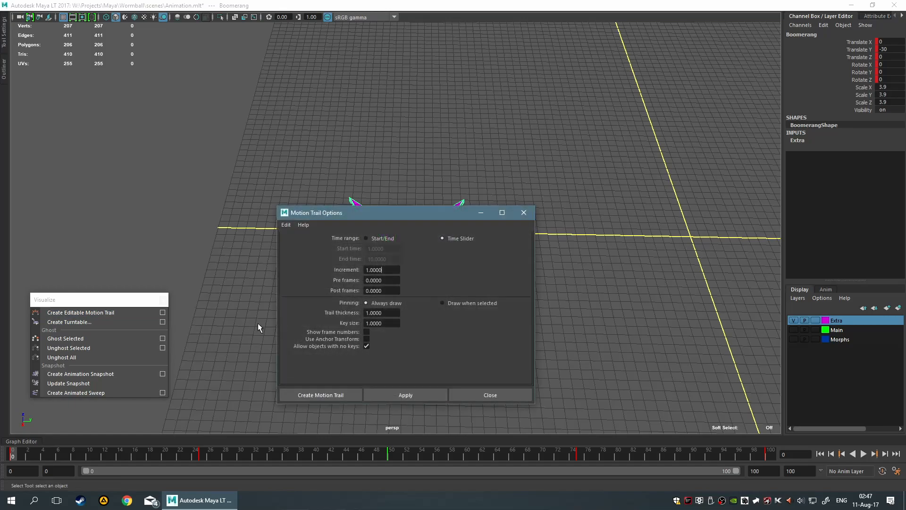
pyautogui.click(163, 300)
pyautogui.moveTo(368, 212); pyautogui.dragTo(609, 209)
pyautogui.keyDown('alt'); pyautogui.moveTo(345, 249); pyautogui.dragTo(249, 244, button='middle'); pyautogui.keyUp('alt')
pyautogui.keyDown('alt'); pyautogui.moveTo(249, 244); pyautogui.dragTo(278, 202); pyautogui.keyUp('alt')
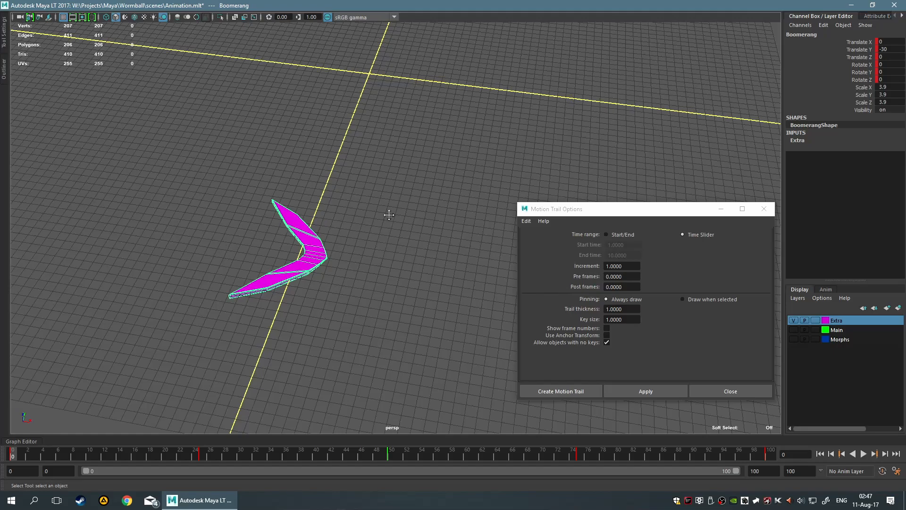
pyautogui.keyDown('alt'); pyautogui.moveTo(389, 214); pyautogui.dragTo(301, 211, button='middle'); pyautogui.keyUp('alt')
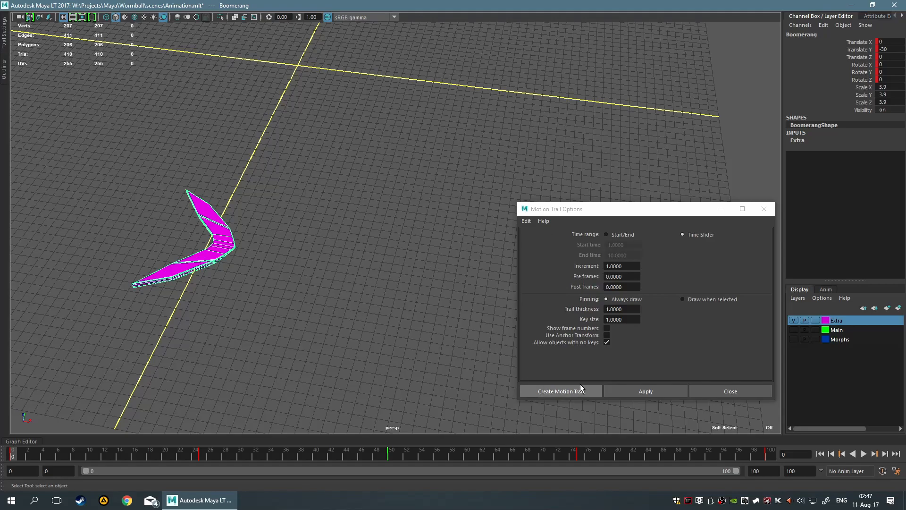
pyautogui.click(572, 393)
pyautogui.scroll(-5, 479, 350)
pyautogui.keyDown('alt'); pyautogui.moveTo(569, 277); pyautogui.dragTo(539, 273, button='middle'); pyautogui.keyUp('alt')
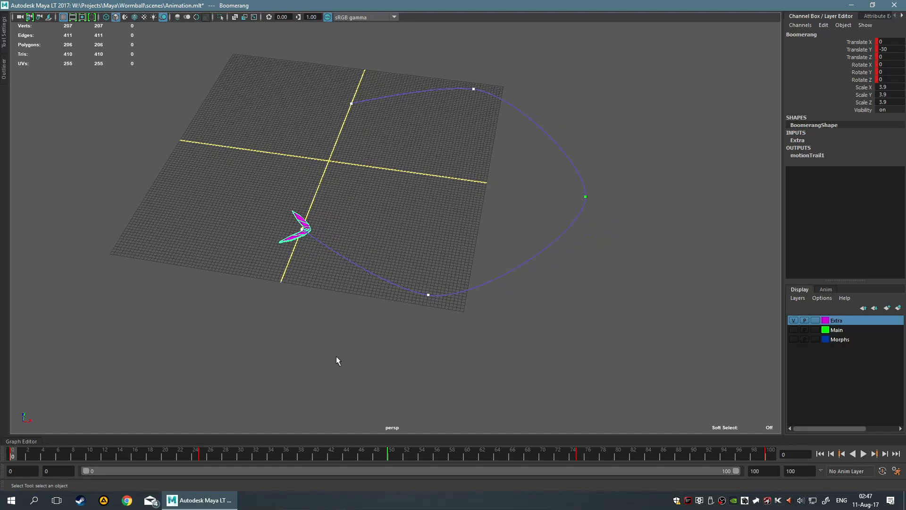
pyautogui.scroll(1, 475, 400)
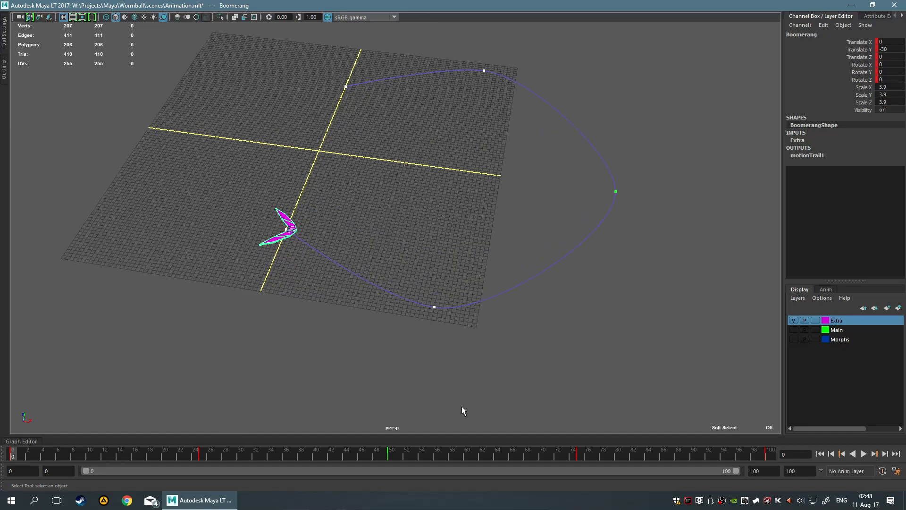
# Go to frame 50, deselect the boomerang, play its motion along the trail, and return to frame 0
pyautogui.click(391, 454)
pyautogui.keyDown('alt'); pyautogui.moveTo(578, 354); pyautogui.dragTo(488, 325, button='middle'); pyautogui.keyUp('alt')
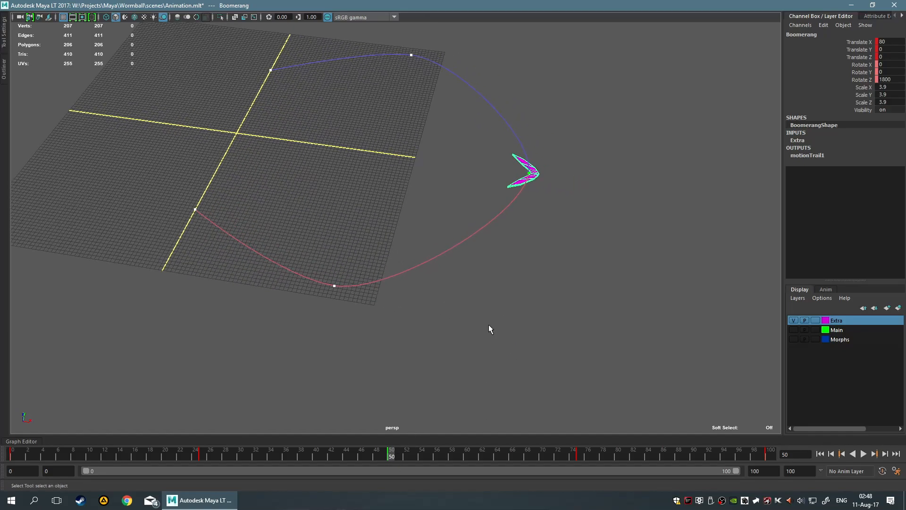
pyautogui.click(313, 424)
pyautogui.hotkey('alt', 'v')
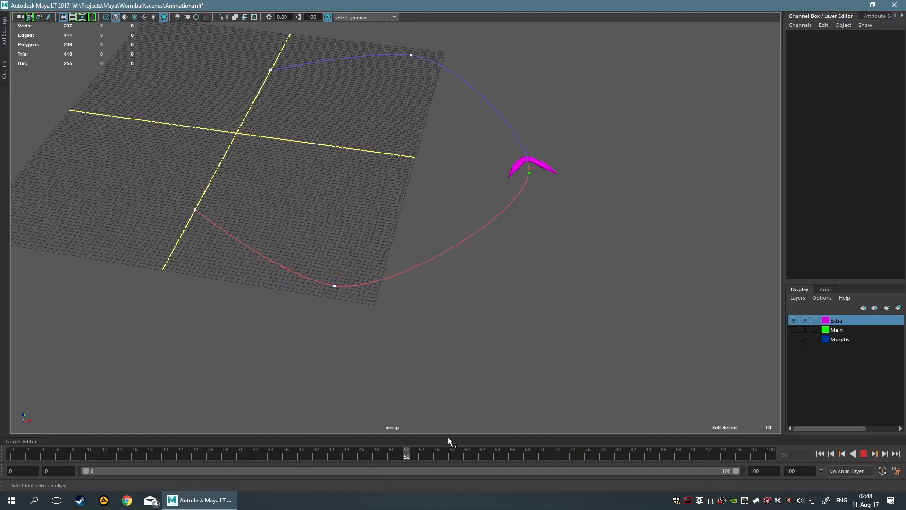
pyautogui.moveTo(631, 440); pyautogui.dragTo(5, 421)
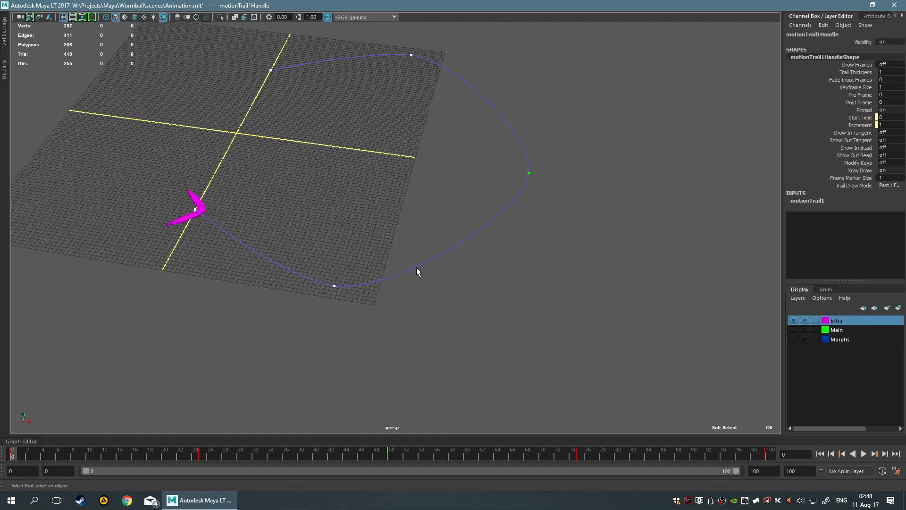
# Check the Motion Trail options, close them unchanged, and expand the selected trail's input attributes
pyautogui.press('space')
pyautogui.click(398, 310)
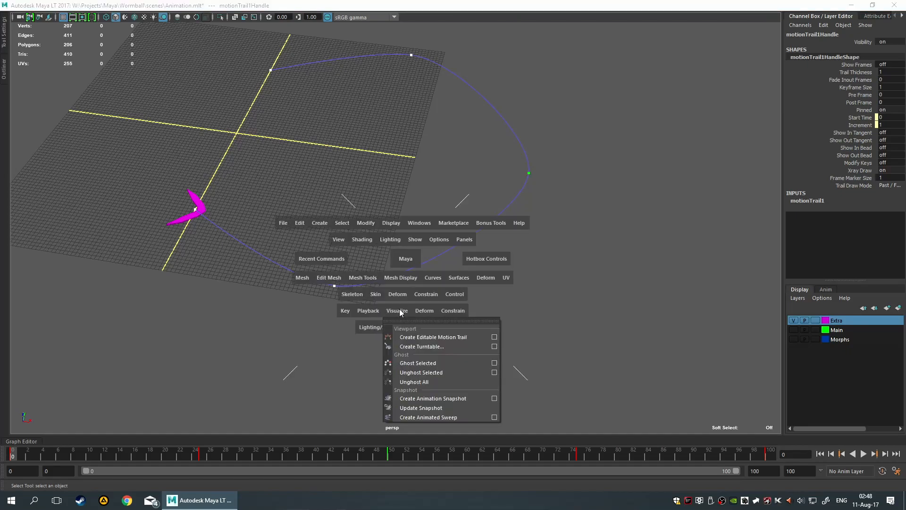
pyautogui.click(494, 336)
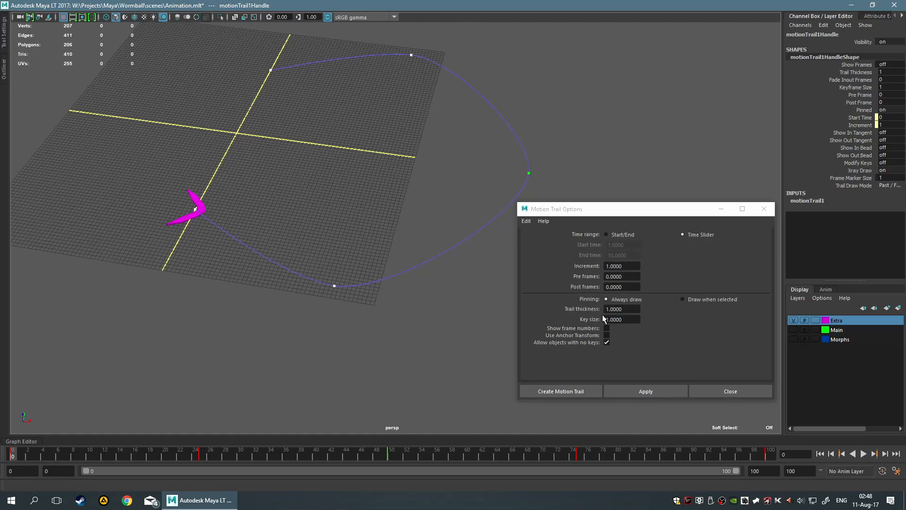
pyautogui.click(750, 390)
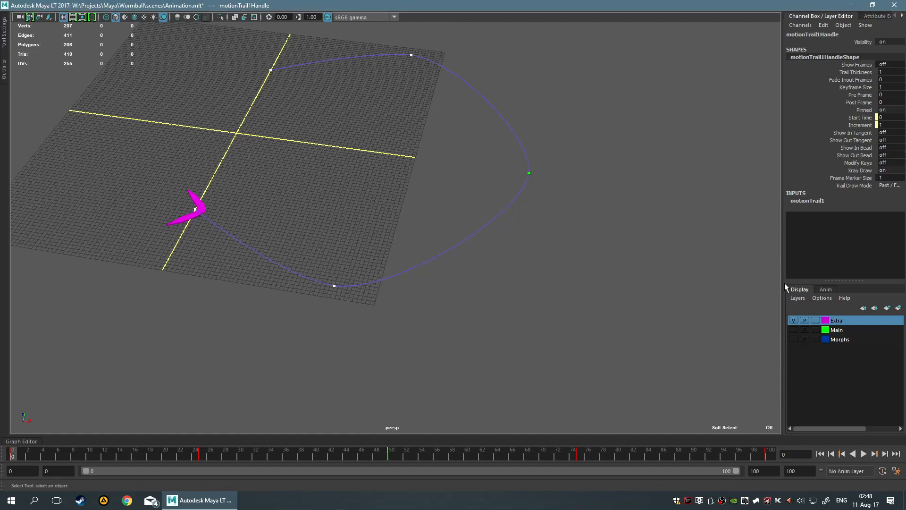
pyautogui.click(817, 200)
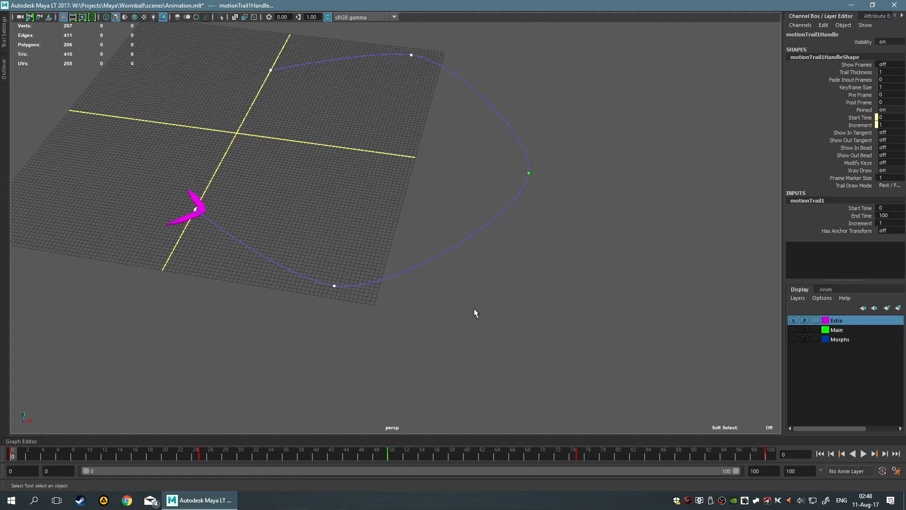
# Move the motion trail's second key point inward toward the centre of the grid
pyautogui.moveTo(278, 243); pyautogui.dragTo(456, 379)
pyautogui.press('w')
pyautogui.moveTo(324, 308); pyautogui.dragTo(326, 324)
pyautogui.moveTo(283, 247); pyautogui.dragTo(361, 349)
pyautogui.moveTo(320, 301); pyautogui.dragTo(323, 276)
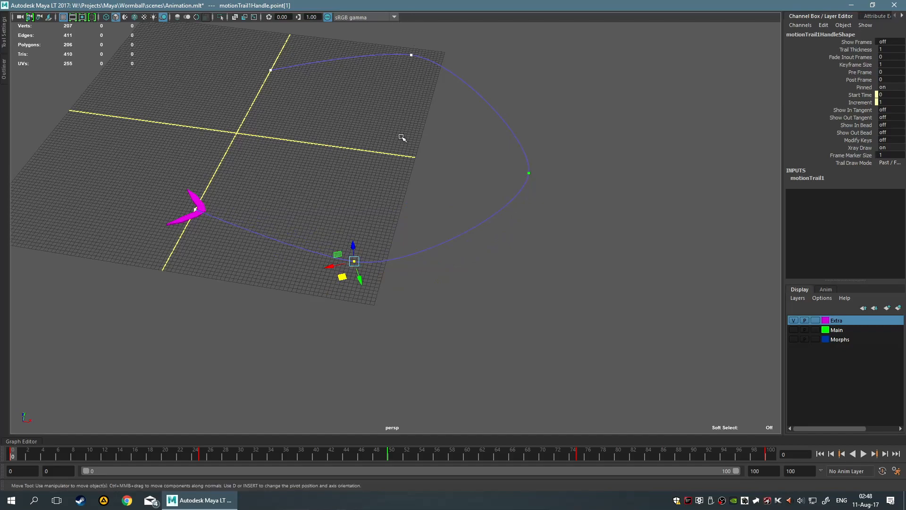
# Try to select the motion trail's fourth key point near the far corner of the grid
pyautogui.rightClick(412, 201)
pyautogui.keyDown('ctrl'); pyautogui.keyDown('shift'); pyautogui.moveTo(413, 200); pyautogui.dragTo(424, 91, button='right'); pyautogui.keyUp('shift'); pyautogui.keyUp('ctrl')
pyautogui.keyDown('shift'); pyautogui.moveTo(389, 43); pyautogui.dragTo(430, 69); pyautogui.keyUp('shift')
pyautogui.moveTo(316, 208); pyautogui.dragTo(383, 288)
pyautogui.moveTo(386, 56); pyautogui.dragTo(446, 94)
pyautogui.moveTo(412, 47); pyautogui.dragTo(444, 96)
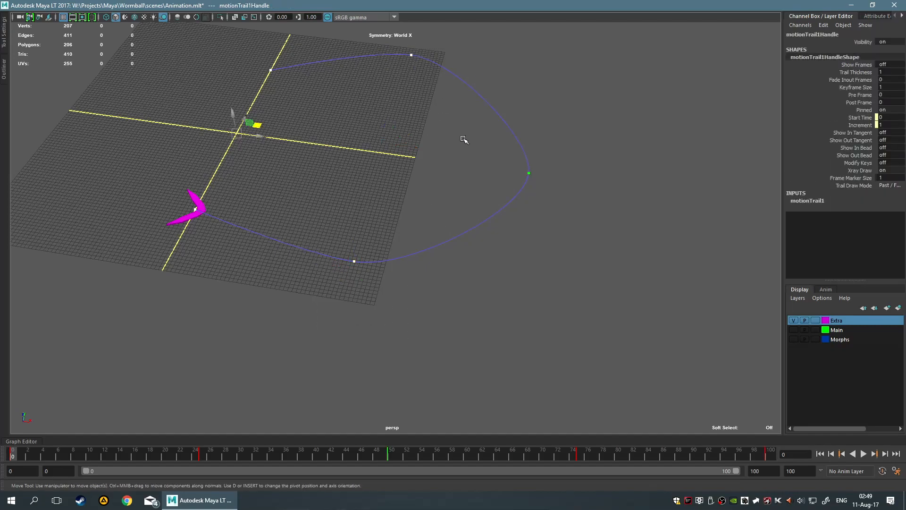
pyautogui.moveTo(379, 31); pyautogui.dragTo(441, 82)
pyautogui.moveTo(331, 144); pyautogui.dragTo(429, 367)
pyautogui.keyDown('ctrl'); pyautogui.keyDown('shift'); pyautogui.moveTo(387, 192); pyautogui.dragTo(373, 28, button='right'); pyautogui.keyUp('shift'); pyautogui.keyUp('ctrl')
pyautogui.click(517, 319)
# Move the motion trail's second key point back outward and shift its fourth key point within the ground plane
pyautogui.moveTo(272, 164); pyautogui.dragTo(503, 335)
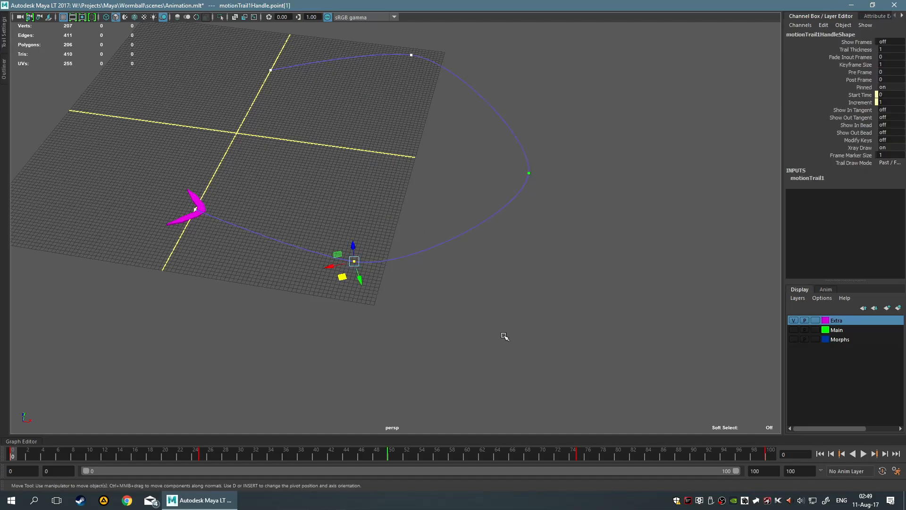
pyautogui.moveTo(343, 277); pyautogui.dragTo(338, 300)
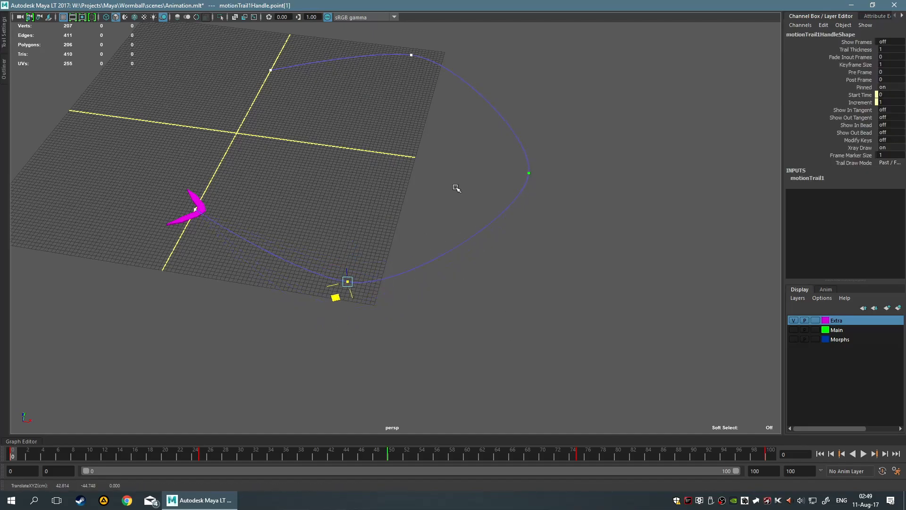
pyautogui.press('F8')
pyautogui.moveTo(347, 49); pyautogui.dragTo(490, 212)
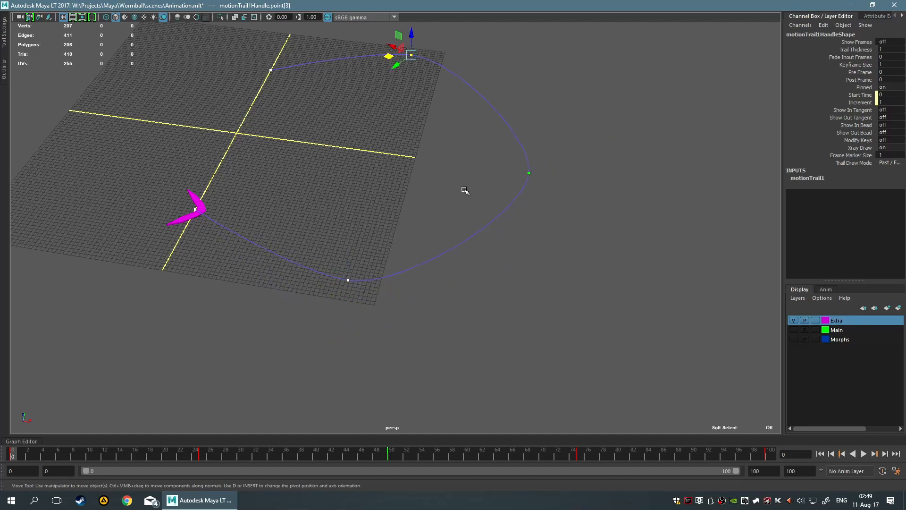
pyautogui.moveTo(392, 60); pyautogui.dragTo(374, 74)
# Move the motion trail's last key point close to the grid centre and nudge its first key point toward the centre
pyautogui.moveTo(228, 53); pyautogui.dragTo(283, 104)
pyautogui.moveTo(295, 66); pyautogui.dragTo(224, 149)
pyautogui.moveTo(320, 49); pyautogui.dragTo(364, 93)
pyautogui.moveTo(140, 184); pyautogui.dragTo(267, 255)
pyautogui.moveTo(220, 203); pyautogui.dragTo(229, 191)
# Select the motion trail, turn on its frame numbers, and deselect it to view the labelled keys
pyautogui.click(339, 237)
pyautogui.keyDown('alt'); pyautogui.moveTo(339, 237); pyautogui.dragTo(386, 266, button='right'); pyautogui.keyUp('alt')
pyautogui.keyDown('alt'); pyautogui.moveTo(386, 265); pyautogui.dragTo(353, 226, button='middle'); pyautogui.keyUp('alt')
pyautogui.rightClick(316, 250)
pyautogui.moveTo(316, 250); pyautogui.dragTo(344, 277)
pyautogui.click(334, 251)
pyautogui.rightClick(330, 248)
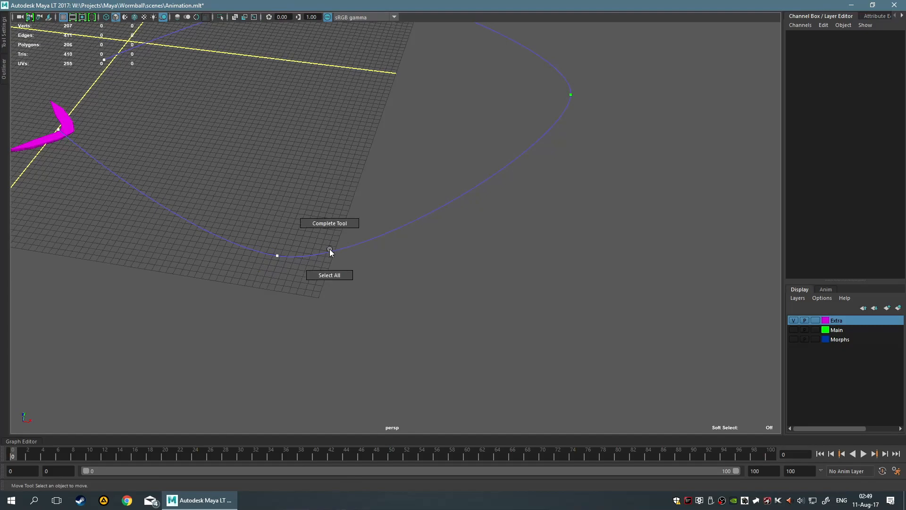
pyautogui.click(339, 250)
pyautogui.rightClick(339, 250)
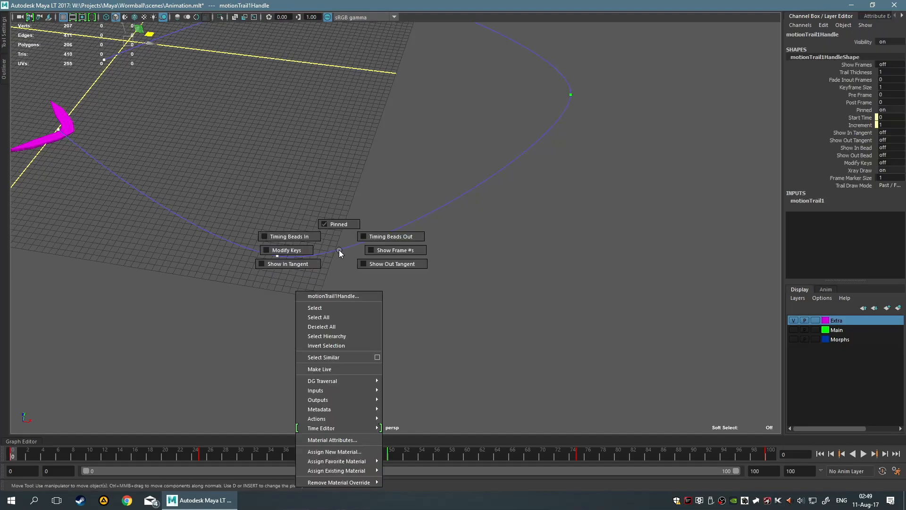
pyautogui.moveTo(339, 250); pyautogui.dragTo(373, 250, button='right')
pyautogui.scroll(-3, 377, 252)
pyautogui.click(452, 274)
pyautogui.scroll(3, 452, 273)
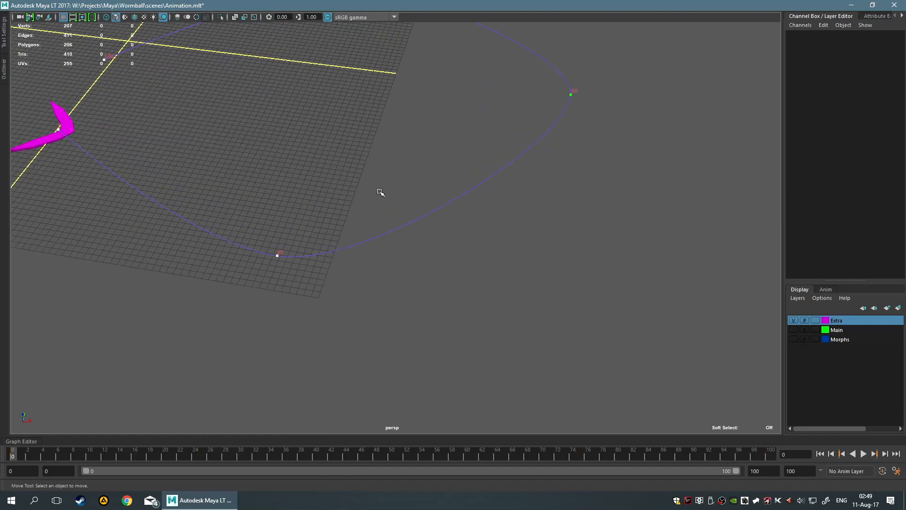
# Go to frame 50 with the motion trail selected and convert the breakdown there to a regular key
pyautogui.keyDown('alt'); pyautogui.moveTo(366, 201); pyautogui.dragTo(467, 411); pyautogui.keyUp('alt')
pyautogui.keyDown('alt'); pyautogui.moveTo(468, 272); pyautogui.dragTo(462, 212); pyautogui.keyUp('alt')
pyautogui.moveTo(595, 152); pyautogui.dragTo(524, 226)
pyautogui.click(483, 248)
pyautogui.moveTo(504, 155); pyautogui.dragTo(630, 249)
pyautogui.click(388, 454)
pyautogui.click(391, 455)
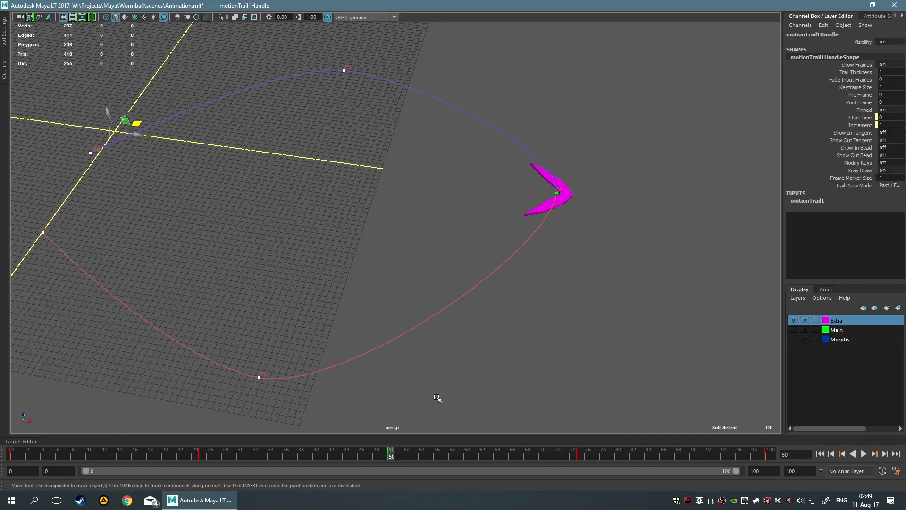
pyautogui.rightClick(393, 457)
pyautogui.moveTo(448, 378)
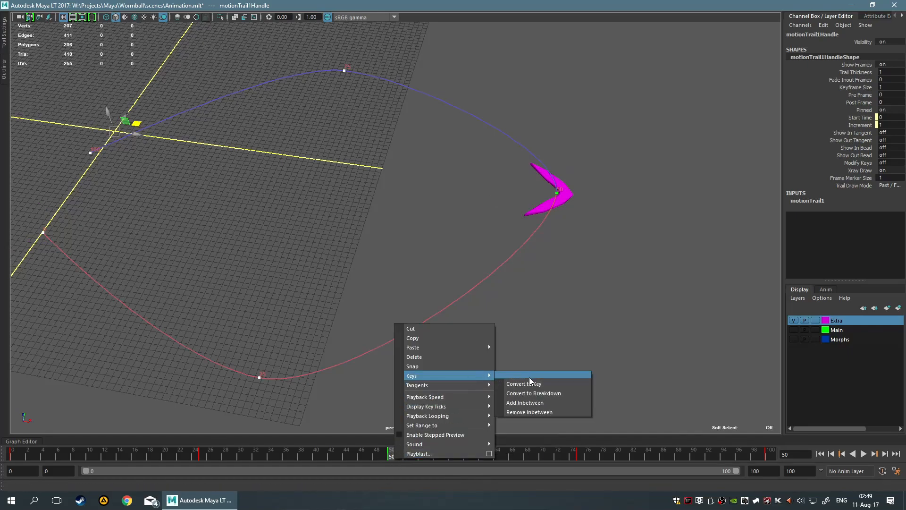
pyautogui.click(552, 386)
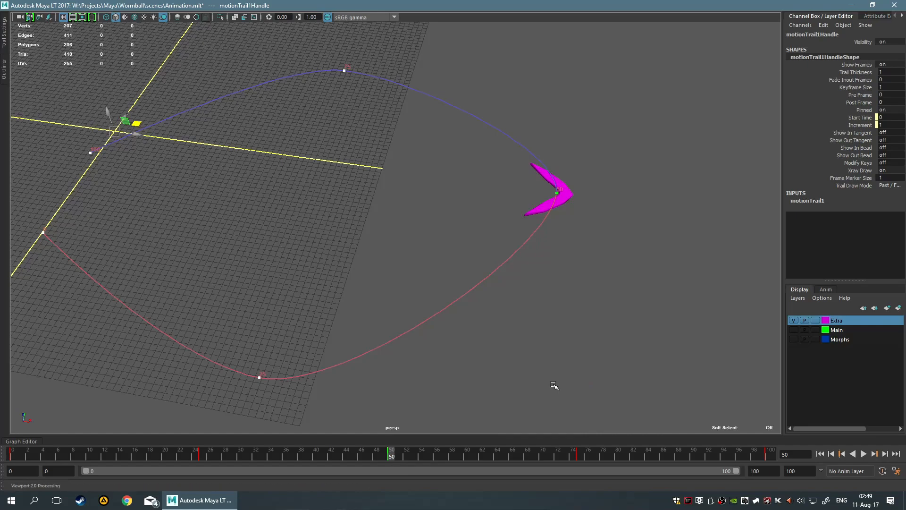
# Reselect the motion trail and return the timeline to frame 0
pyautogui.click(553, 387)
pyautogui.moveTo(454, 156); pyautogui.dragTo(667, 329)
pyautogui.click(661, 329)
pyautogui.moveTo(313, 224); pyautogui.dragTo(401, 360)
pyautogui.moveTo(387, 454); pyautogui.dragTo(2, 447)
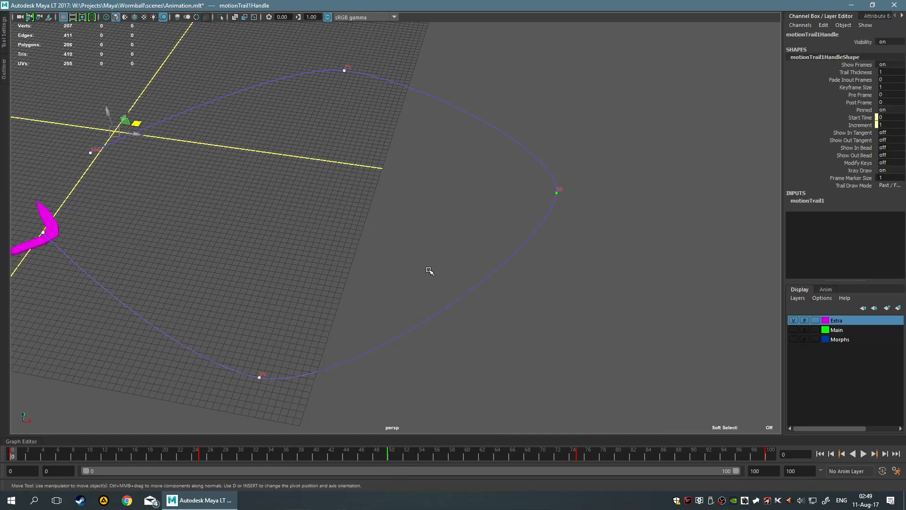
pyautogui.rightClick(389, 455)
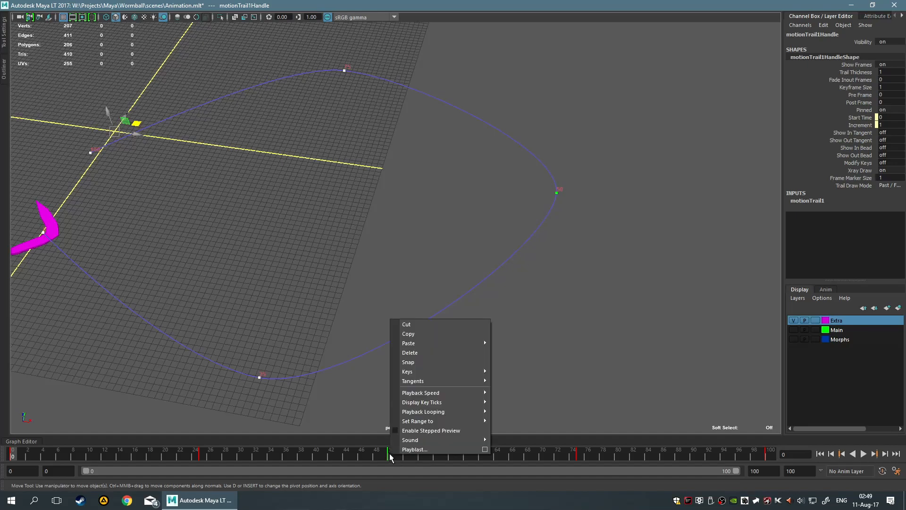
pyautogui.moveTo(429, 382)
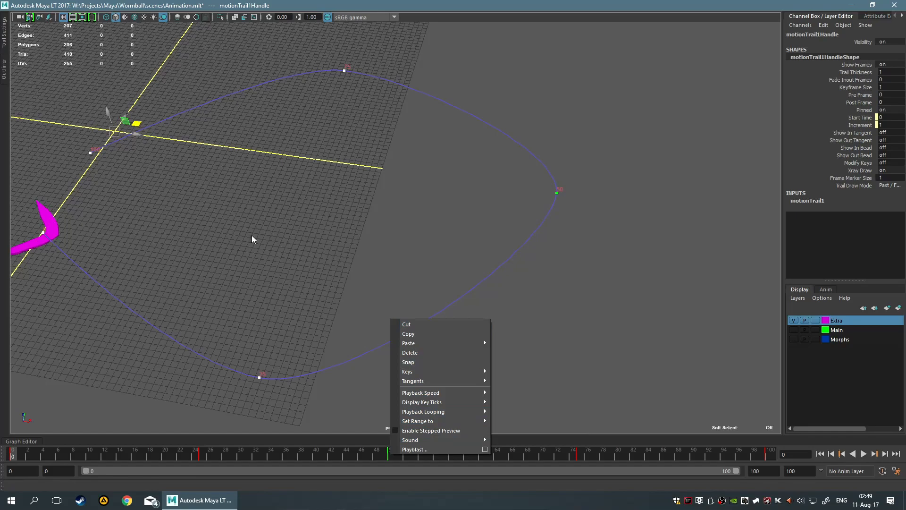
pyautogui.moveTo(396, 411)
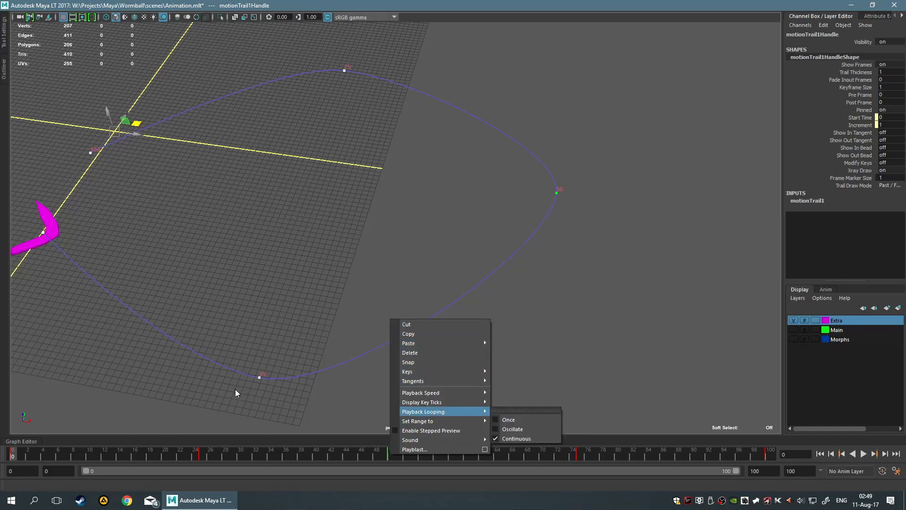
pyautogui.click(289, 325)
pyautogui.moveTo(176, 278); pyautogui.dragTo(378, 395)
pyautogui.moveTo(343, 272); pyautogui.dragTo(399, 211)
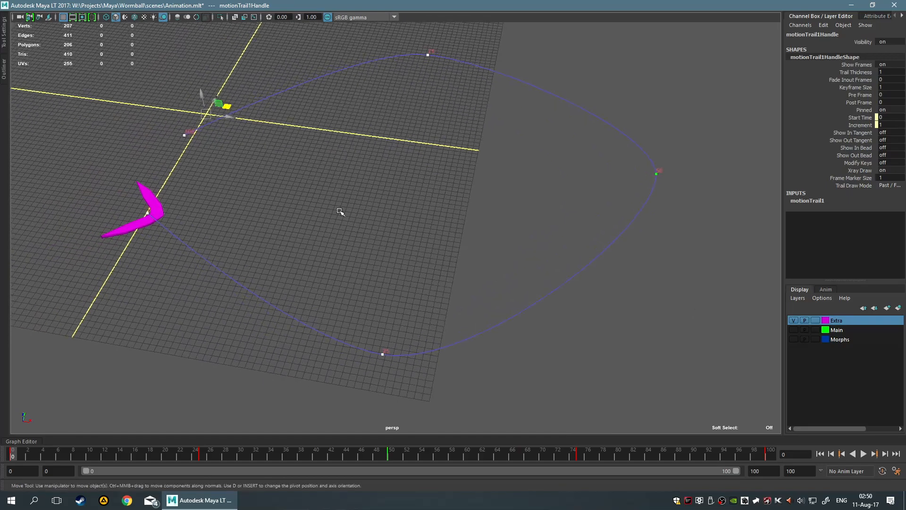
pyautogui.click(4, 70)
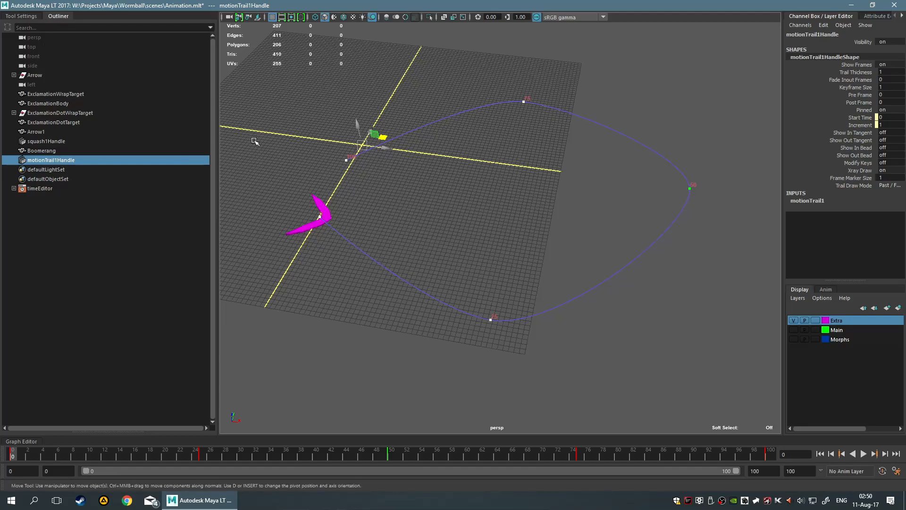
pyautogui.click(56, 16)
pyautogui.keyDown('alt'); pyautogui.moveTo(356, 175); pyautogui.dragTo(356, 176, button='middle'); pyautogui.keyUp('alt')
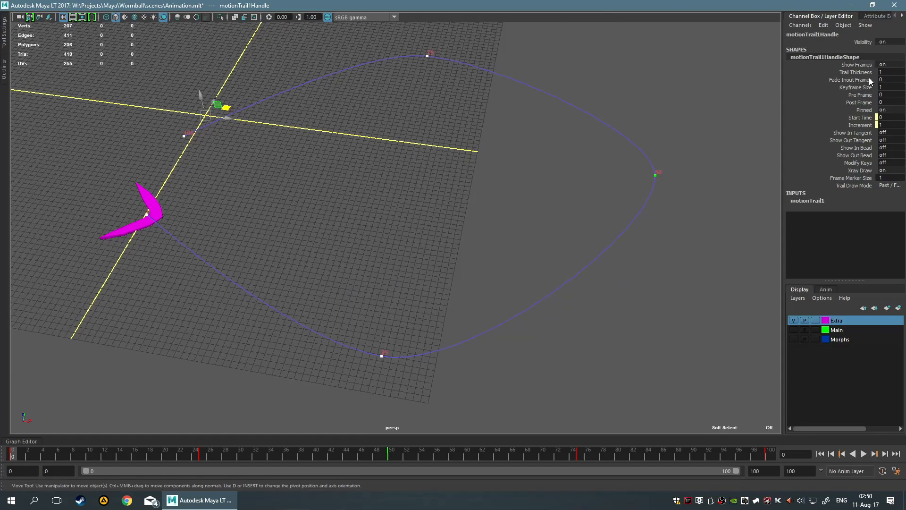
# Set the motion trail's Trail Thickness to 2 and reselect the trail
pyautogui.click(854, 74)
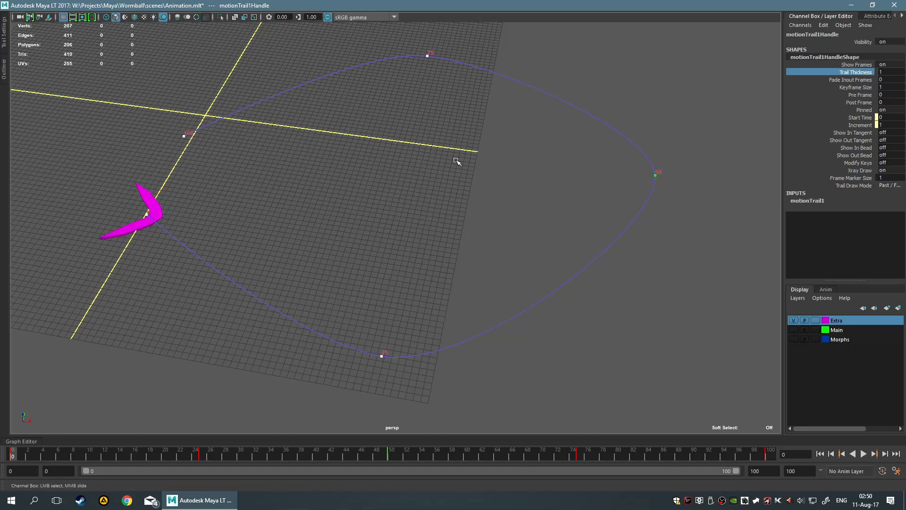
pyautogui.moveTo(487, 171)
pyautogui.mouseDown(button='middle')
pyautogui.moveTo(581, 172)
pyautogui.moveTo(492, 167)
pyautogui.mouseUp(button='middle')
pyautogui.scroll(2, 494, 167)
pyautogui.click(494, 169)
pyautogui.moveTo(440, 330); pyautogui.dragTo(583, 415)
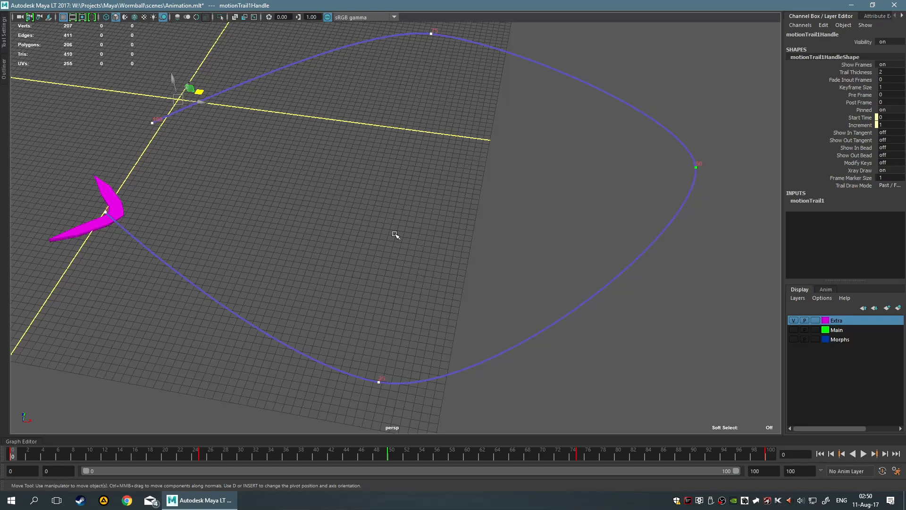
# Try out the motion trail's Fade Inout Frames setting while scrubbing the timeline, and return it to 0
pyautogui.click(850, 80)
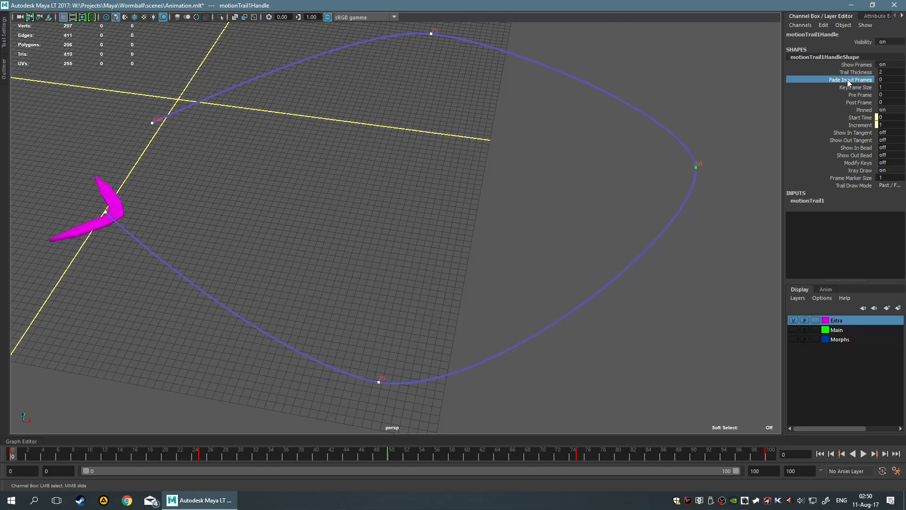
pyautogui.moveTo(370, 214); pyautogui.dragTo(453, 217, button='middle')
pyautogui.moveTo(110, 458); pyautogui.dragTo(1, 425)
pyautogui.moveTo(657, 224); pyautogui.dragTo(2, 211, button='middle')
# Try a Keyframe Size of 20 on the motion trail, return it to 1, and decline the autosave
pyautogui.click(857, 87)
pyautogui.moveTo(542, 174); pyautogui.dragTo(679, 179, button='middle')
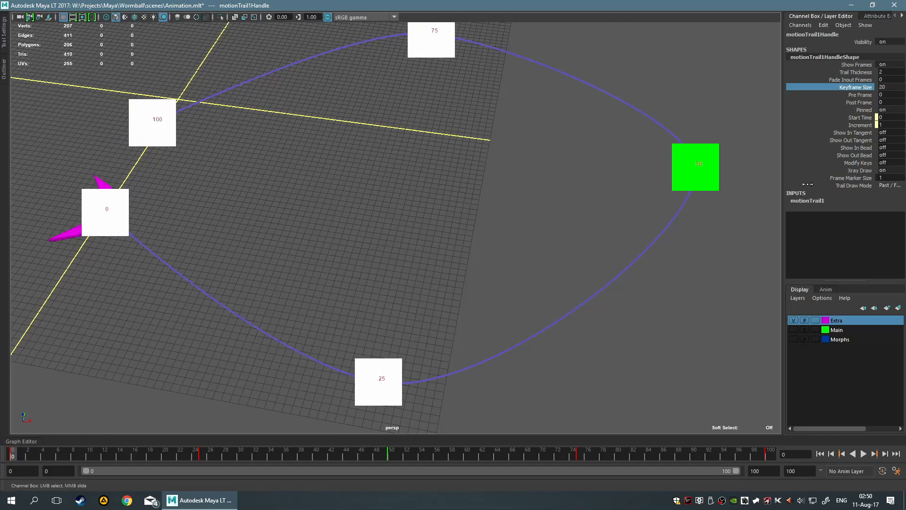
pyautogui.moveTo(764, 184); pyautogui.dragTo(542, 168, button='middle')
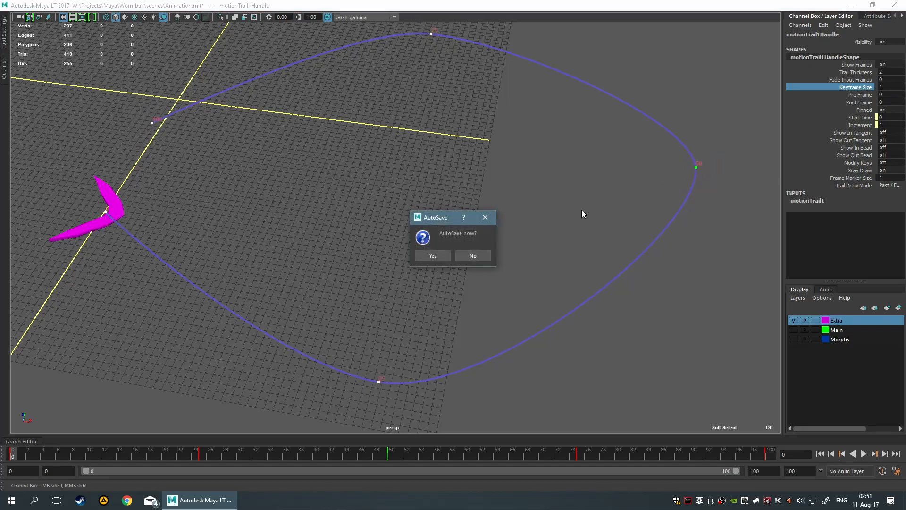
pyautogui.click(474, 255)
# Try limiting the motion trail with a Post Frame value of 10, scrub the timeline, and reset the value to 0
pyautogui.click(852, 95)
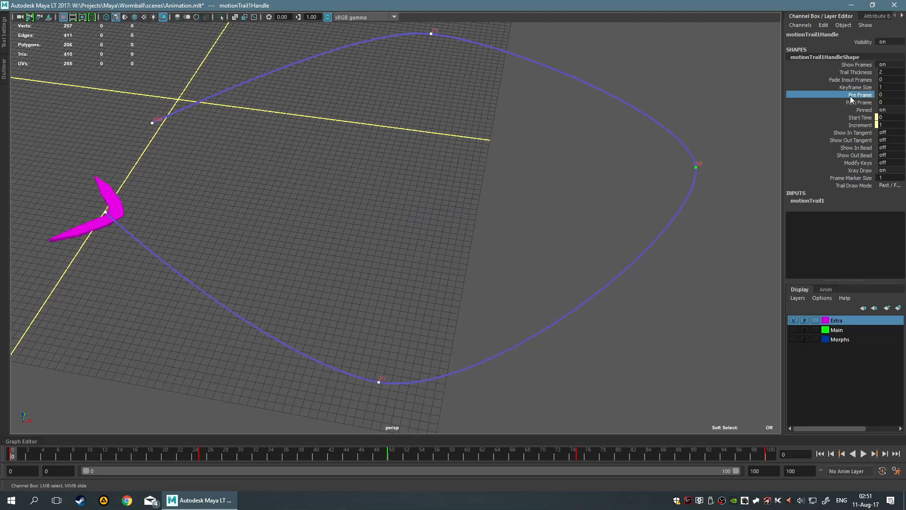
pyautogui.moveTo(495, 160); pyautogui.dragTo(551, 160, button='middle')
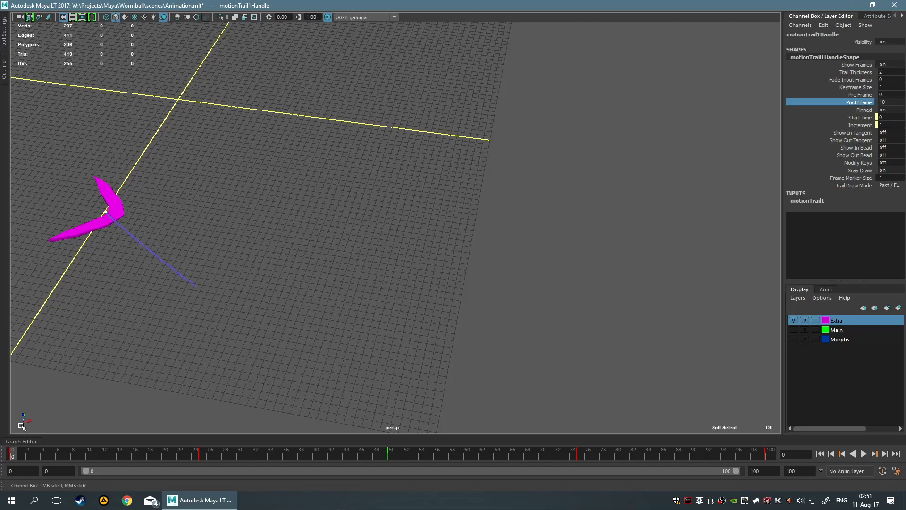
pyautogui.moveTo(19, 460)
pyautogui.mouseDown()
pyautogui.moveTo(333, 468)
pyautogui.moveTo(465, 452)
pyautogui.moveTo(627, 449)
pyautogui.moveTo(498, 450)
pyautogui.moveTo(426, 428)
pyautogui.moveTo(368, 455)
pyautogui.moveTo(52, 437)
pyautogui.moveTo(13, 446)
pyautogui.mouseUp()
pyautogui.click(791, 110)
pyautogui.click(849, 102)
pyautogui.moveTo(771, 114); pyautogui.dragTo(418, 115, button='middle')
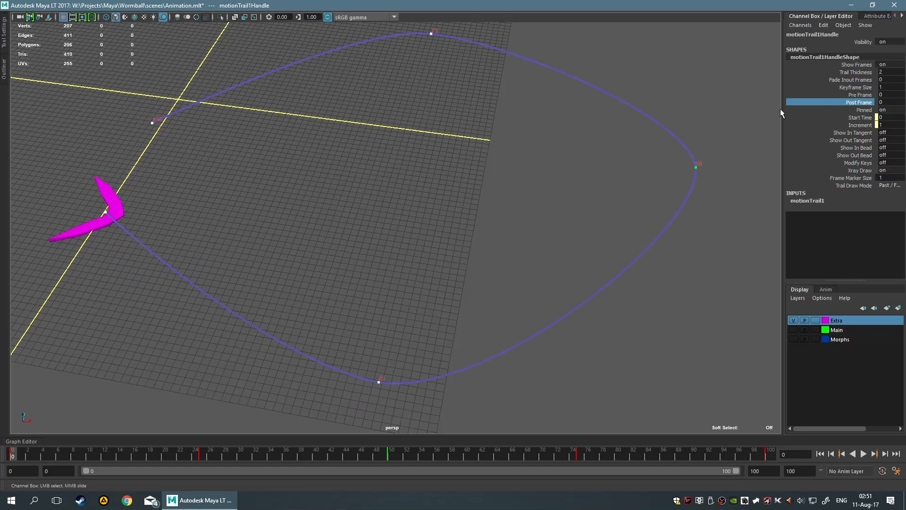
pyautogui.click(456, 144)
pyautogui.scroll(-5, 231, 217)
pyautogui.moveTo(230, 317); pyautogui.dragTo(313, 340)
pyautogui.moveTo(106, 278); pyautogui.dragTo(415, 423)
pyautogui.moveTo(442, 213); pyautogui.dragTo(538, 282)
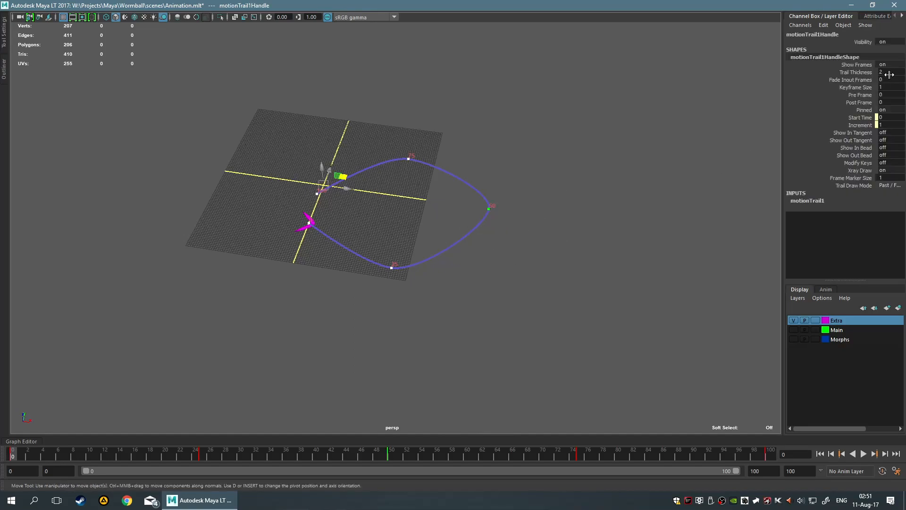
pyautogui.click(593, 274)
pyautogui.click(4, 71)
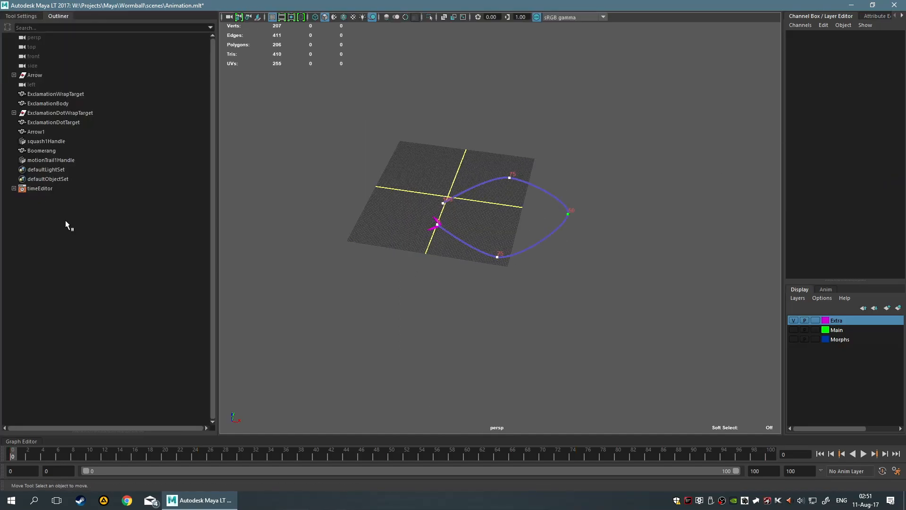
pyautogui.click(60, 17)
pyautogui.press('space')
pyautogui.scroll(5, 326, 144)
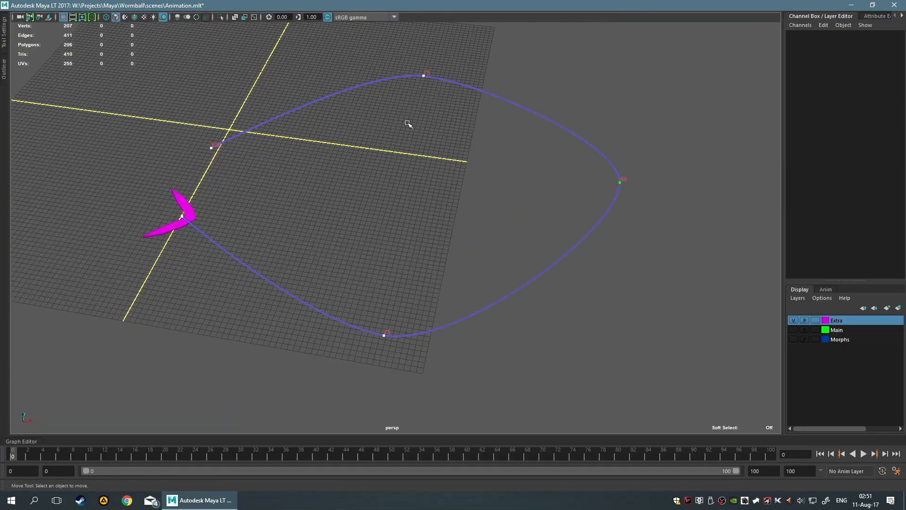
pyautogui.scroll(-3, 406, 124)
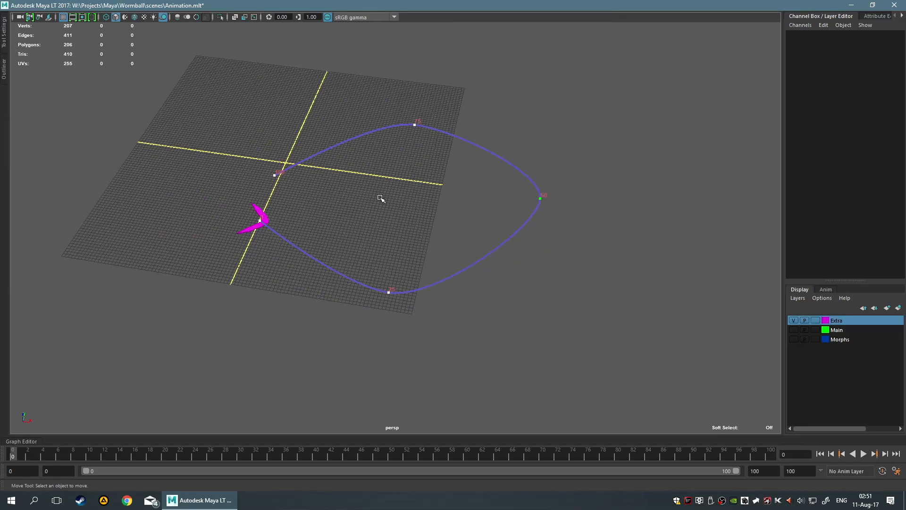
pyautogui.scroll(2, 406, 237)
pyautogui.keyDown('alt'); pyautogui.moveTo(410, 236); pyautogui.dragTo(370, 231, button='middle'); pyautogui.keyUp('alt')
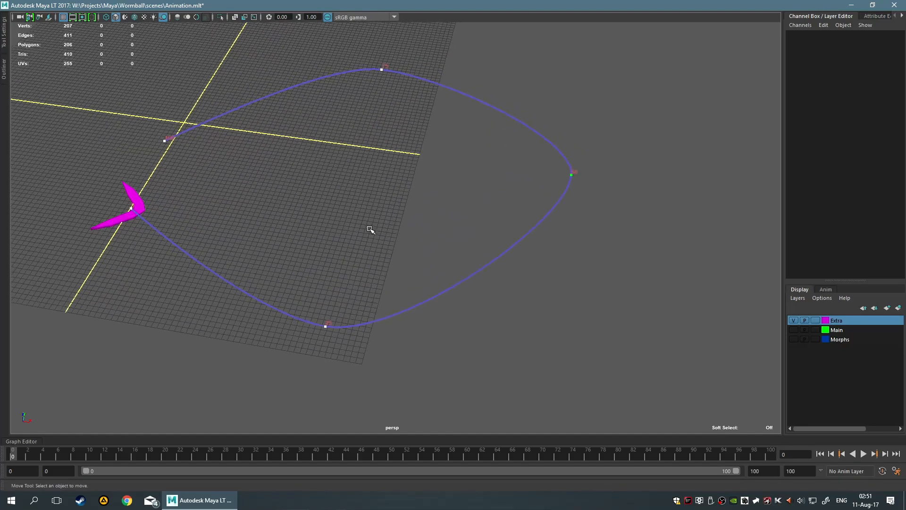
pyautogui.moveTo(384, 209); pyautogui.dragTo(445, 312)
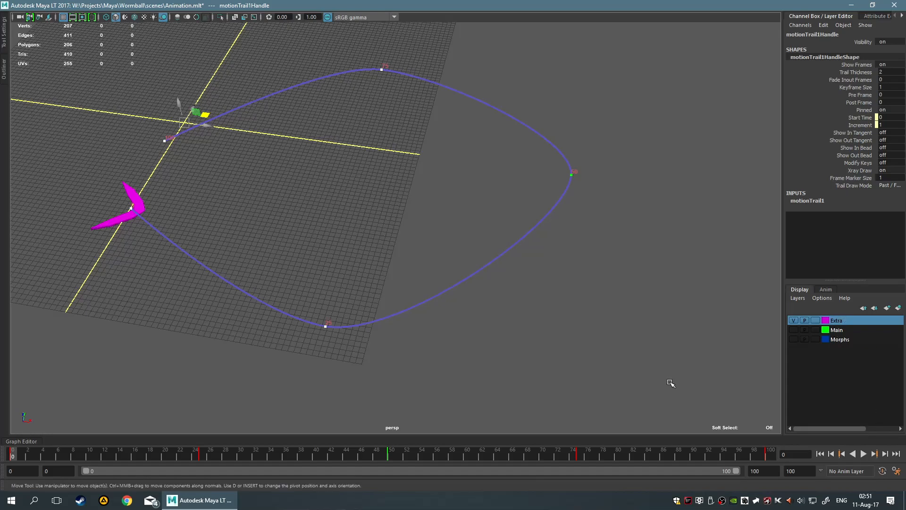
# Inspect the motionTrail1 input attributes, including Has Anchor Transform, and reselect the motion trail
pyautogui.scroll(3, 368, 200)
pyautogui.click(807, 200)
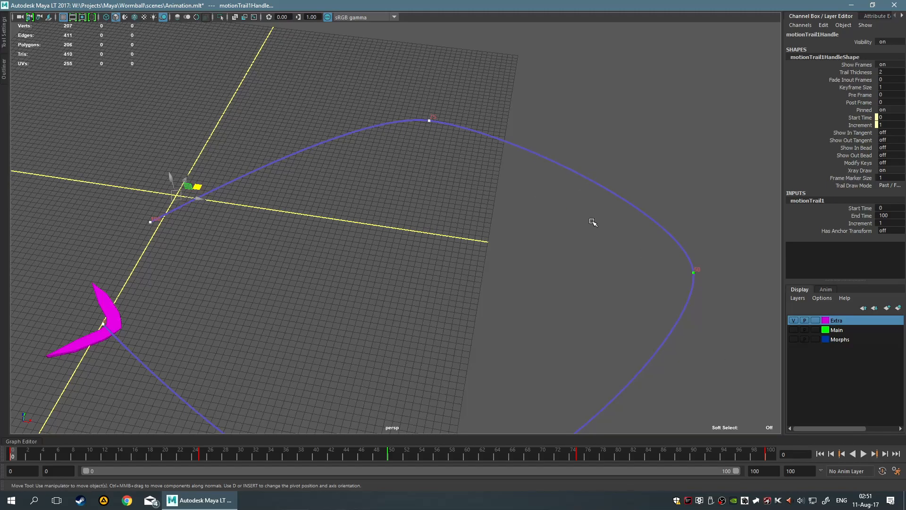
pyautogui.click(837, 232)
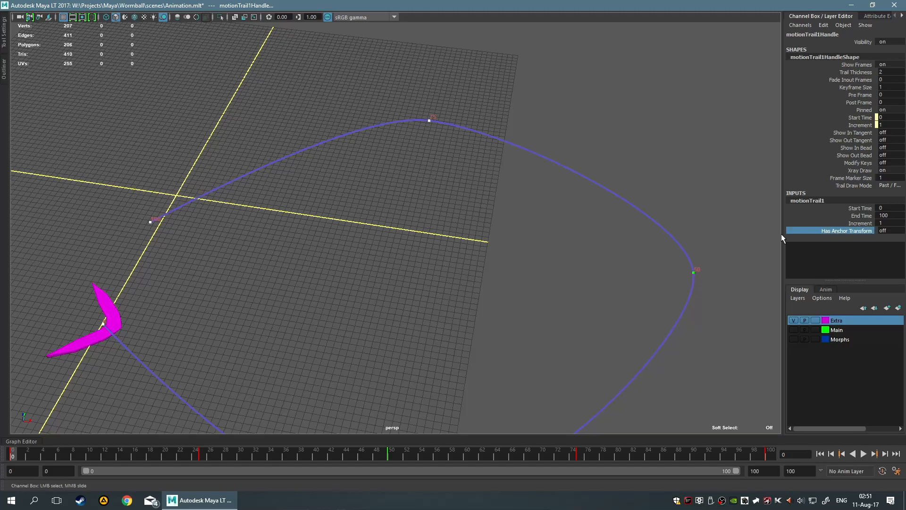
pyautogui.click(172, 255)
pyautogui.moveTo(298, 134); pyautogui.dragTo(357, 186)
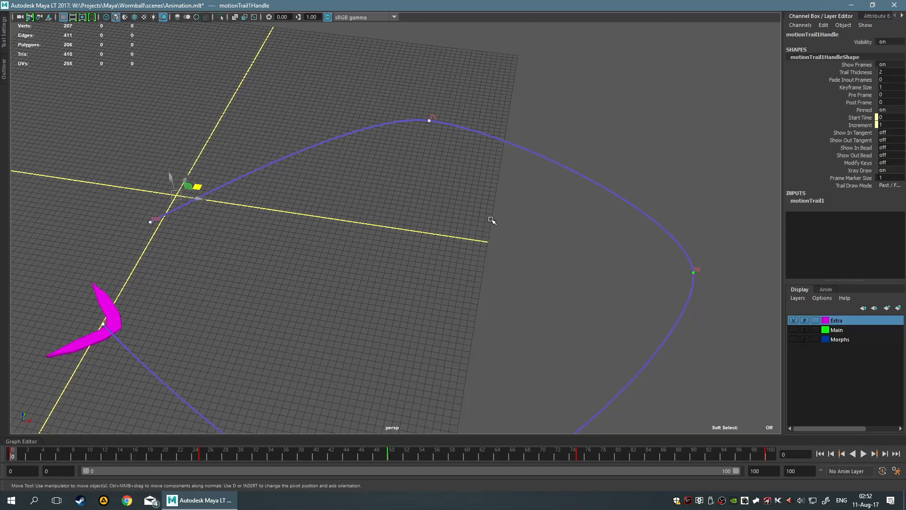
# Turn on the outgoing timing beads for the motion trail at its frame 25 key
pyautogui.keyDown('alt'); pyautogui.moveTo(485, 214); pyautogui.dragTo(498, 104, button='middle'); pyautogui.keyUp('alt')
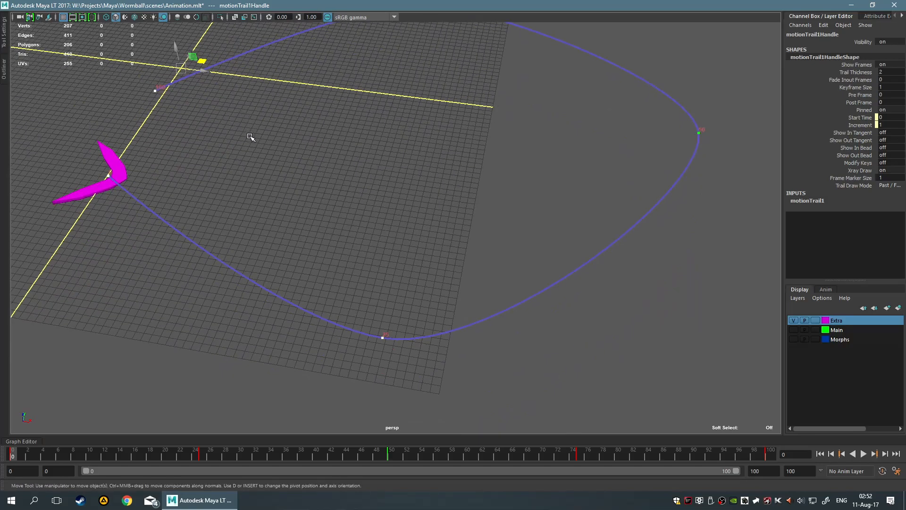
pyautogui.keyDown('alt'); pyautogui.moveTo(477, 287); pyautogui.dragTo(517, 243, button='middle'); pyautogui.keyUp('alt')
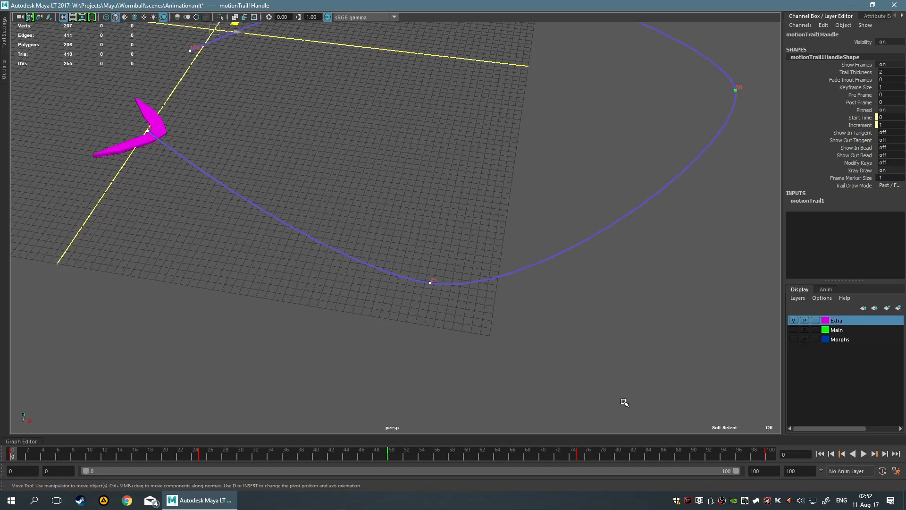
pyautogui.moveTo(378, 247); pyautogui.dragTo(487, 325)
pyautogui.click(434, 284)
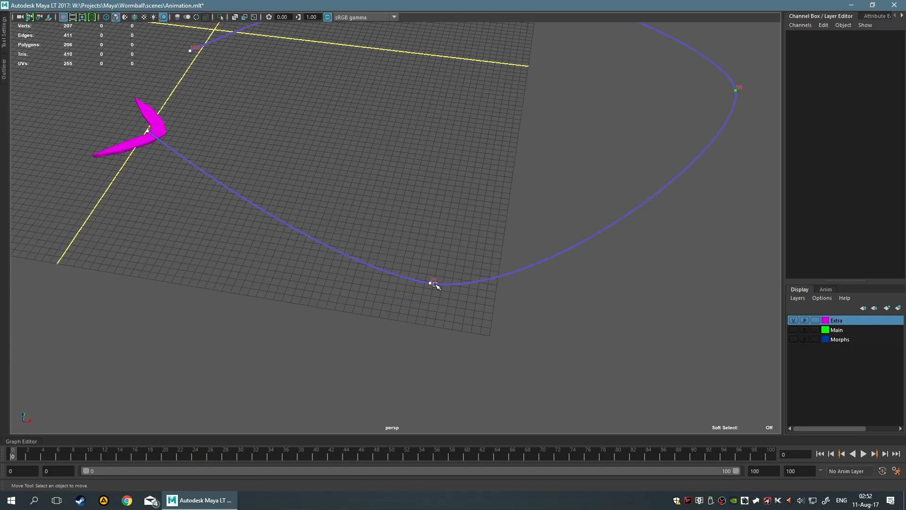
pyautogui.rightClick(435, 283)
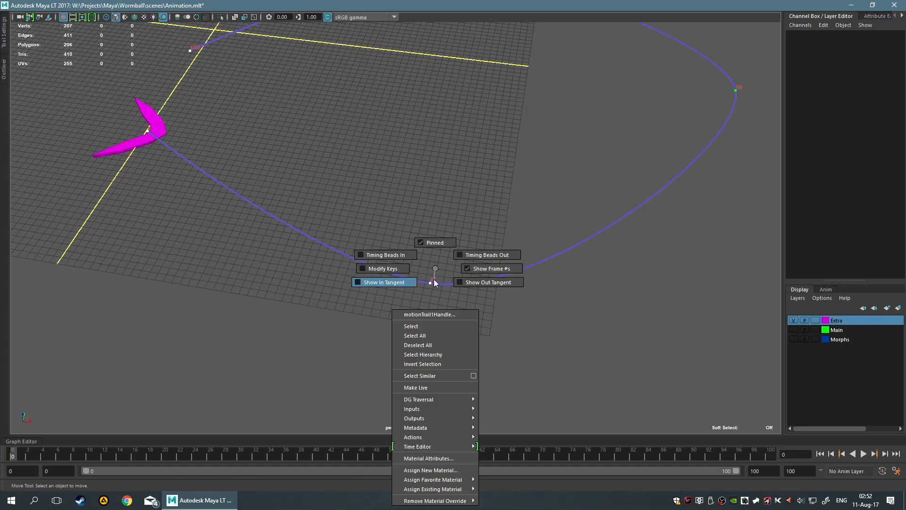
pyautogui.click(461, 255)
pyautogui.scroll(5, 477, 311)
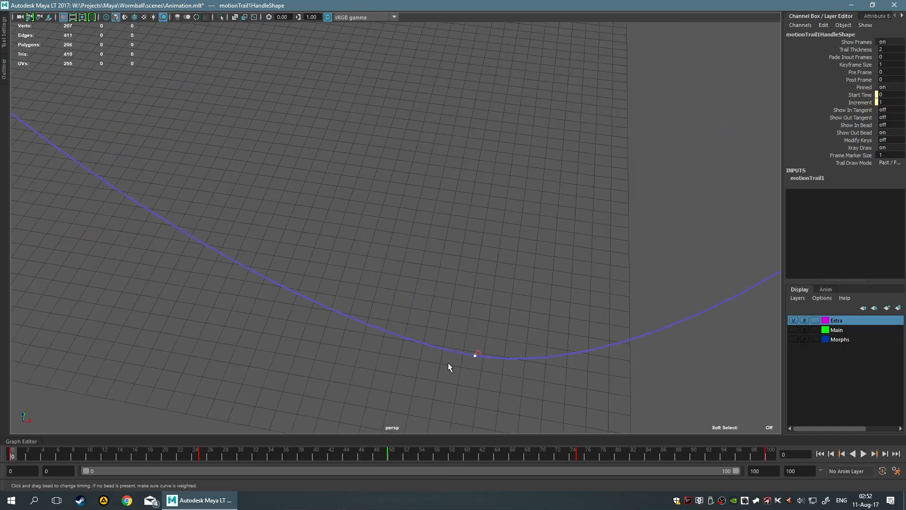
# Select the motion trail's key at frame 25 to display its outgoing timing beads
pyautogui.scroll(-5, 585, 290)
pyautogui.keyDown('alt'); pyautogui.moveTo(543, 293); pyautogui.dragTo(367, 302, button='middle'); pyautogui.keyUp('alt')
pyautogui.keyDown('alt'); pyautogui.moveTo(499, 210); pyautogui.dragTo(539, 356, button='middle'); pyautogui.keyUp('alt')
pyautogui.hotkey('ctrl', 'z')
pyautogui.keyDown('alt'); pyautogui.moveTo(485, 337); pyautogui.dragTo(556, 219, button='middle'); pyautogui.keyUp('alt')
pyautogui.moveTo(386, 283); pyautogui.dragTo(443, 356)
pyautogui.scroll(5, 427, 354)
pyautogui.keyDown('alt'); pyautogui.moveTo(413, 389); pyautogui.dragTo(432, 295, button='middle'); pyautogui.keyUp('alt')
pyautogui.rightClick(428, 297)
pyautogui.moveTo(423, 292); pyautogui.dragTo(448, 257, button='right')
pyautogui.moveTo(497, 304)
pyautogui.keyDown('alt'); pyautogui.mouseDown(button='middle')
pyautogui.moveTo(524, 281)
pyautogui.moveTo(390, 297)
pyautogui.moveTo(428, 269)
pyautogui.moveTo(452, 267)
pyautogui.moveTo(313, 310)
pyautogui.moveTo(418, 268)
pyautogui.mouseUp(button='middle'); pyautogui.keyUp('alt')
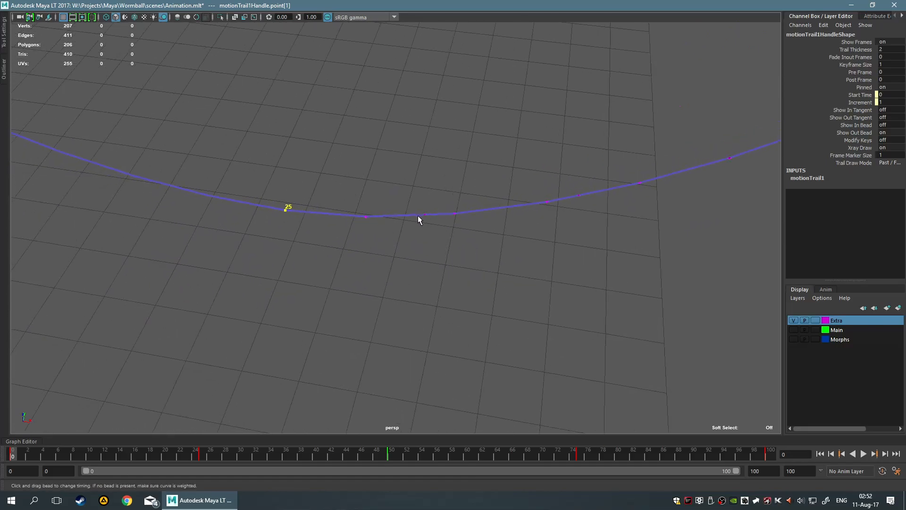
# Slide the outgoing timing beads after the frame 25 key back and forth along the trail to adjust the boomerang's timing
pyautogui.moveTo(422, 216); pyautogui.dragTo(390, 222)
pyautogui.moveTo(184, 213); pyautogui.dragTo(509, 211)
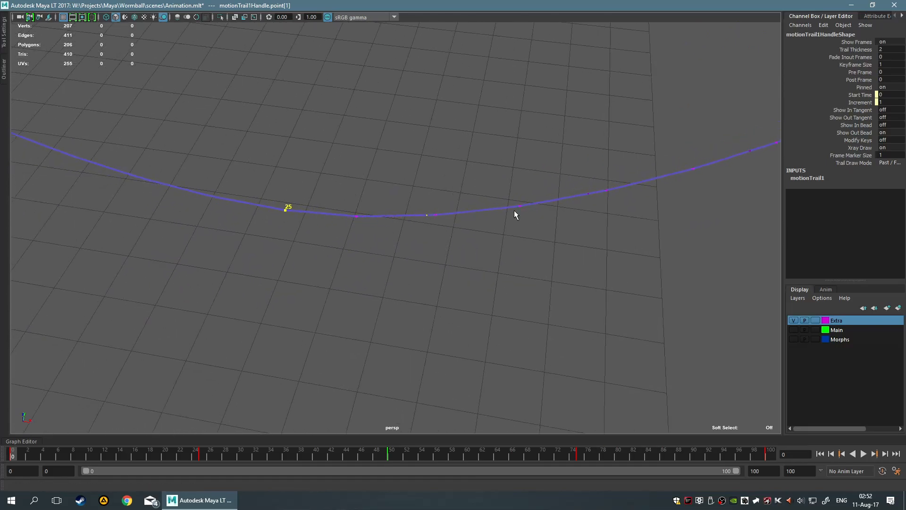
pyautogui.moveTo(748, 211); pyautogui.dragTo(902, 213)
pyautogui.scroll(-8, 590, 242)
pyautogui.keyDown('alt'); pyautogui.moveTo(506, 243); pyautogui.dragTo(499, 246, button='middle'); pyautogui.keyUp('alt')
pyautogui.scroll(5, 462, 256)
pyautogui.moveTo(403, 226); pyautogui.dragTo(532, 228)
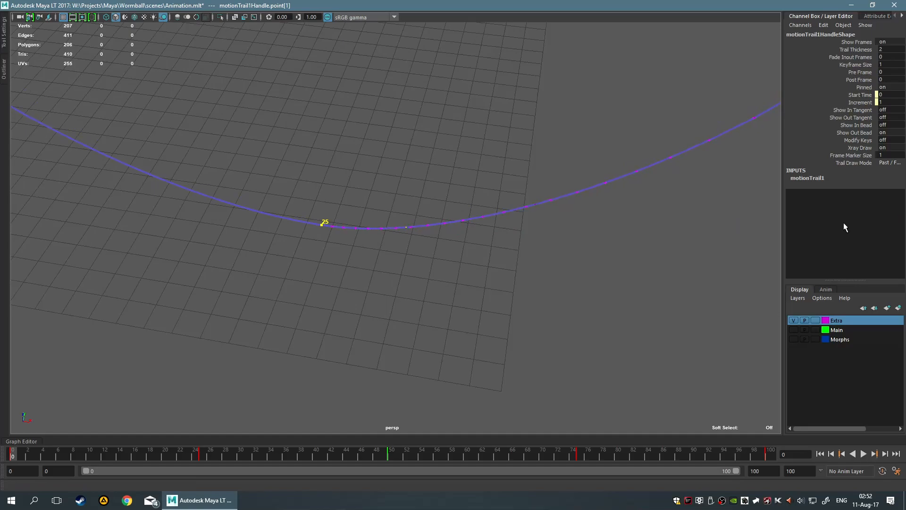
pyautogui.keyDown('alt'); pyautogui.moveTo(653, 233); pyautogui.dragTo(400, 256); pyautogui.keyUp('alt')
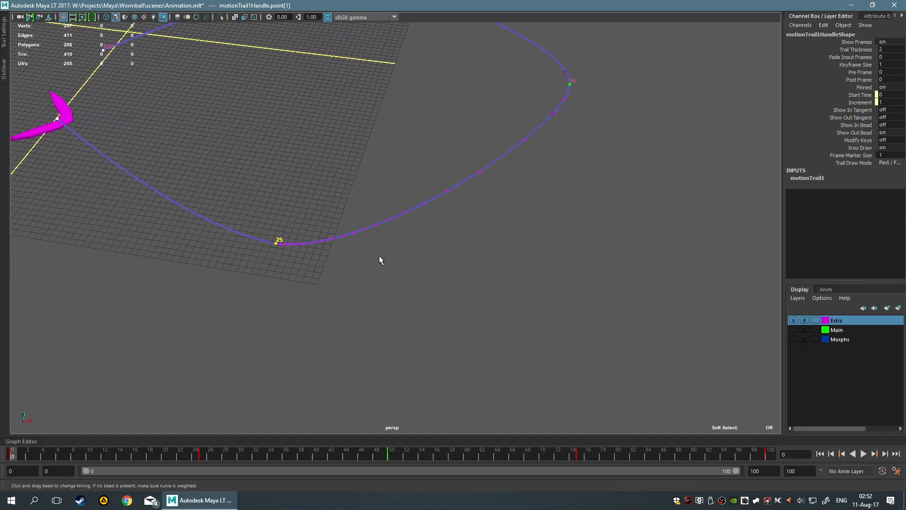
pyautogui.moveTo(397, 216); pyautogui.dragTo(401, 214)
pyautogui.moveTo(526, 166); pyautogui.dragTo(606, 76)
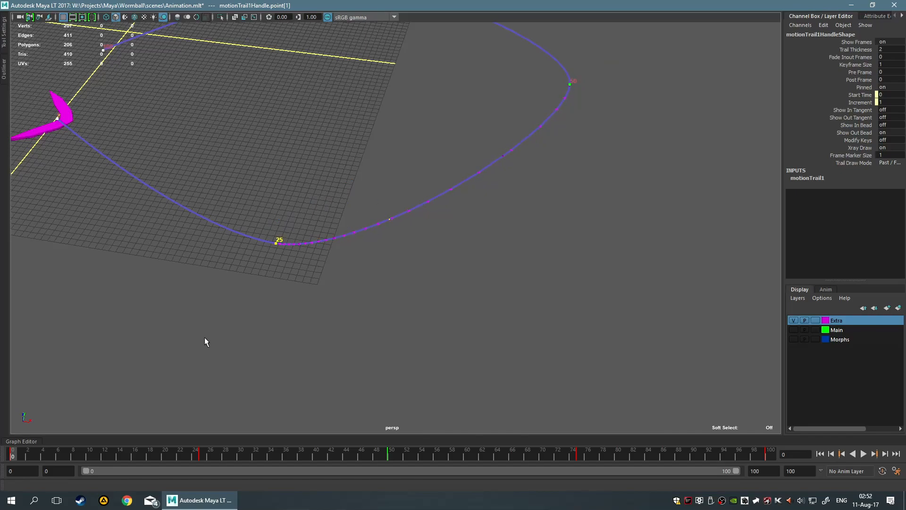
# Play the animation to check the boomerang's adjusted timing, and stop playback
pyautogui.click(863, 453)
pyautogui.scroll(-3, 521, 312)
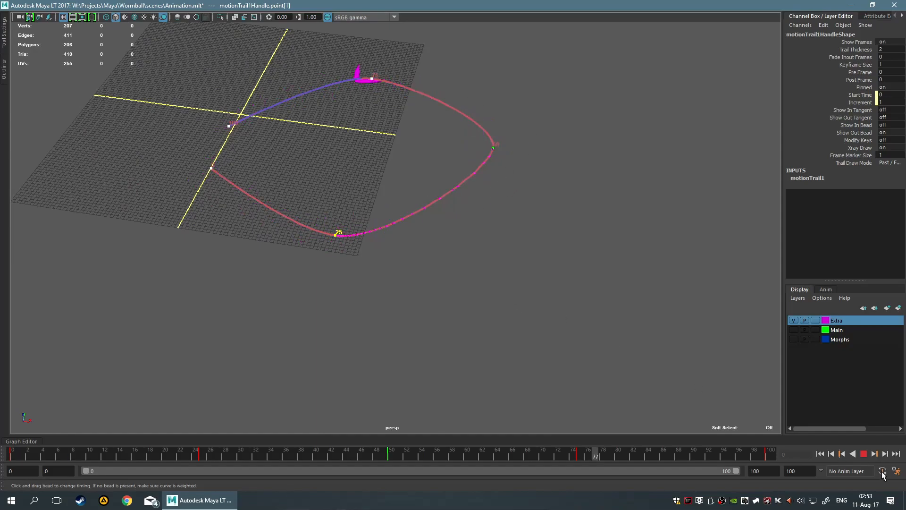
pyautogui.click(863, 454)
pyautogui.scroll(5, 392, 298)
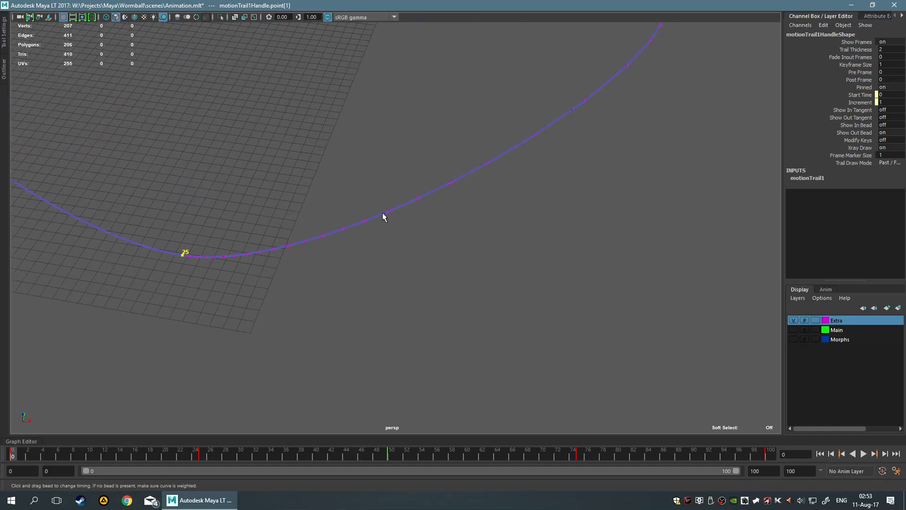
# Slide the outgoing timing beads after the frame 25 key again to fine-tune the spacing of the boomerang's frames
pyautogui.moveTo(385, 212); pyautogui.dragTo(407, 207)
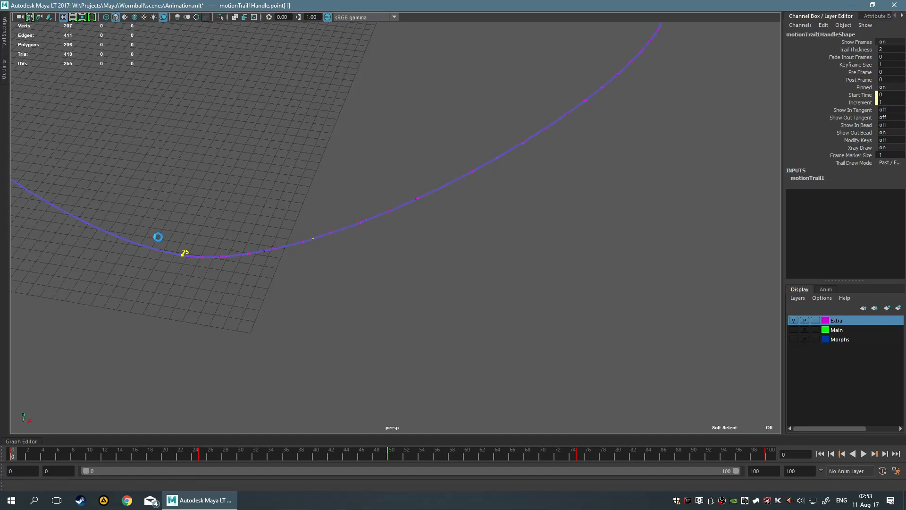
pyautogui.moveTo(194, 234); pyautogui.dragTo(112, 237)
pyautogui.moveTo(178, 223); pyautogui.dragTo(112, 224)
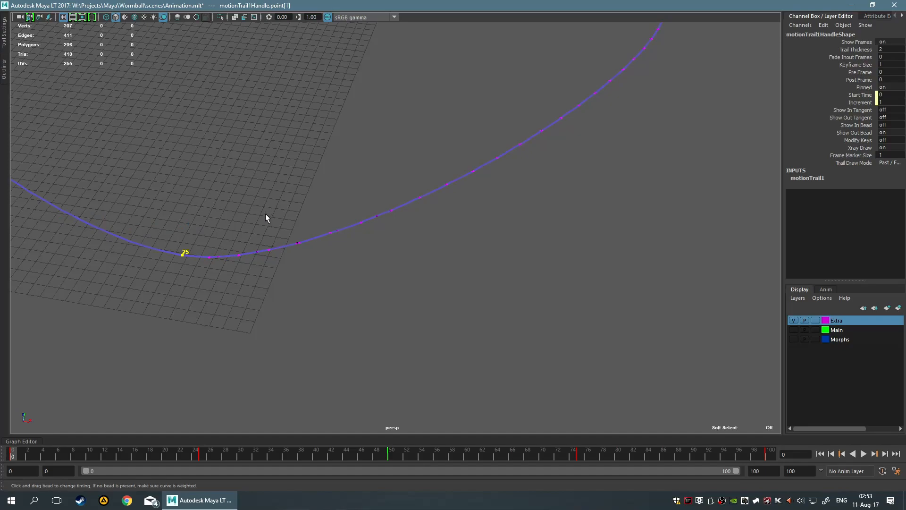
pyautogui.moveTo(297, 245); pyautogui.dragTo(320, 211)
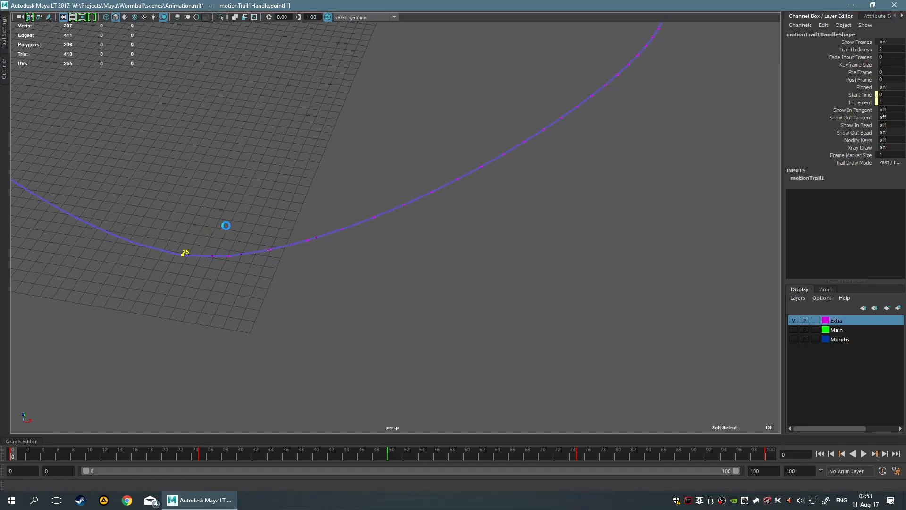
# Play the animation to check the outgoing bead timing, stop playback and return to frame 0
pyautogui.click(864, 455)
pyautogui.scroll(-6, 420, 311)
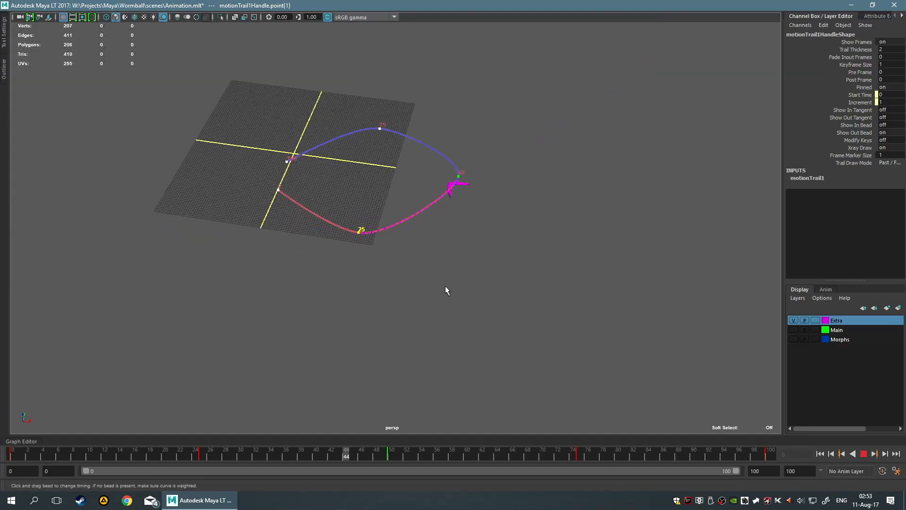
pyautogui.click(864, 453)
pyautogui.scroll(4, 289, 276)
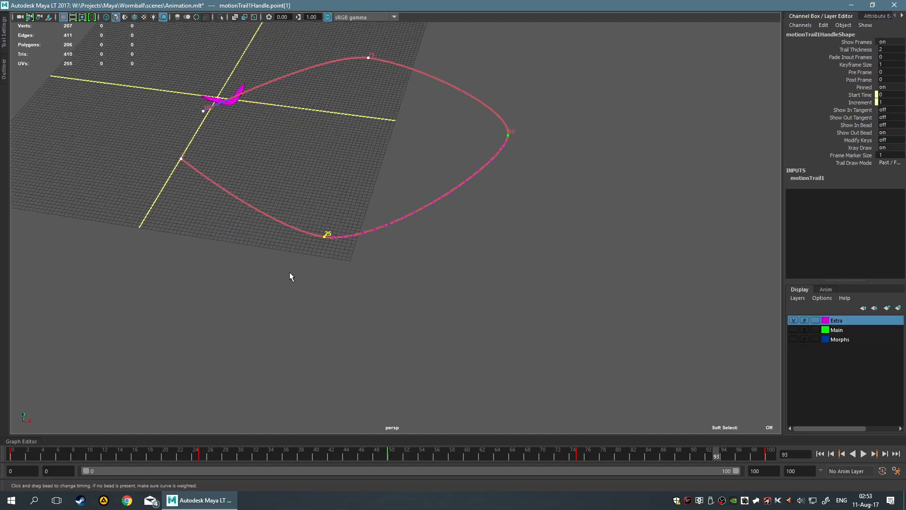
pyautogui.moveTo(0, 451); pyautogui.dragTo(0, 451)
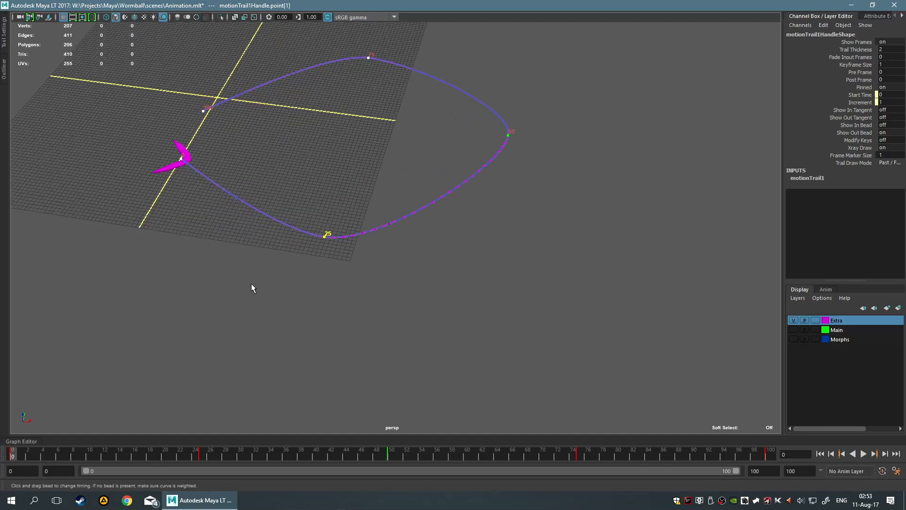
# Turn off the outgoing timing beads at the motion trail's frame 25 key and turn on the incoming ones
pyautogui.scroll(4, 266, 231)
pyautogui.rightClick(278, 243)
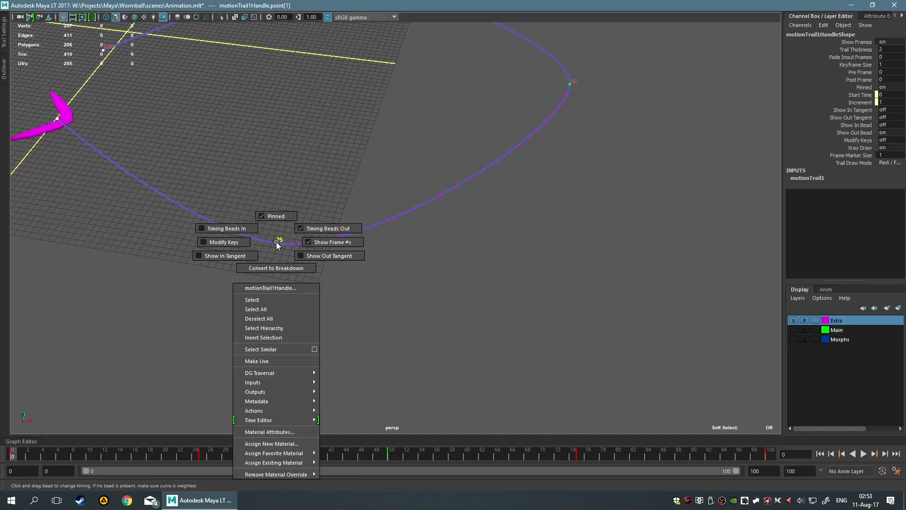
pyautogui.click(282, 241)
pyautogui.rightClick(279, 245)
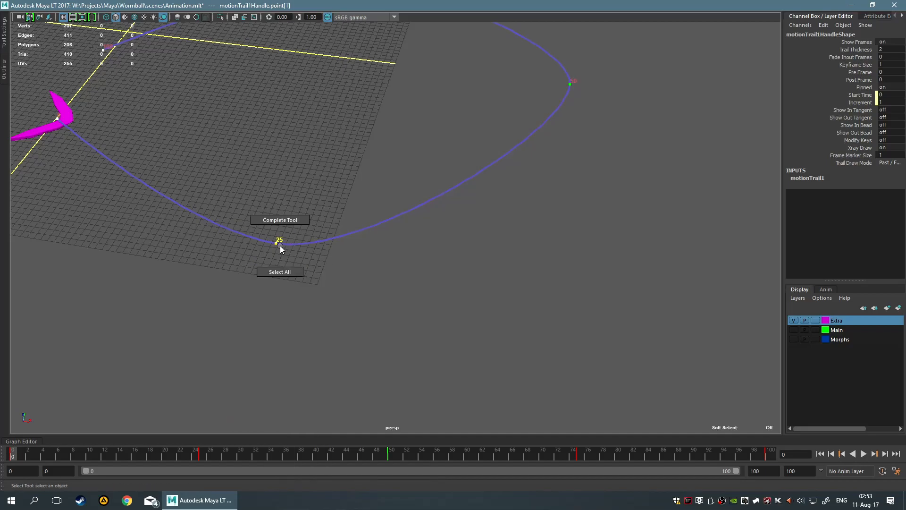
pyautogui.rightClick(274, 244)
pyautogui.click(230, 238)
# Slide the incoming timing beads before the frame 25 key along the trail to adjust the boomerang's approach timing
pyautogui.keyDown('alt'); pyautogui.moveTo(230, 237); pyautogui.dragTo(431, 250); pyautogui.keyUp('alt')
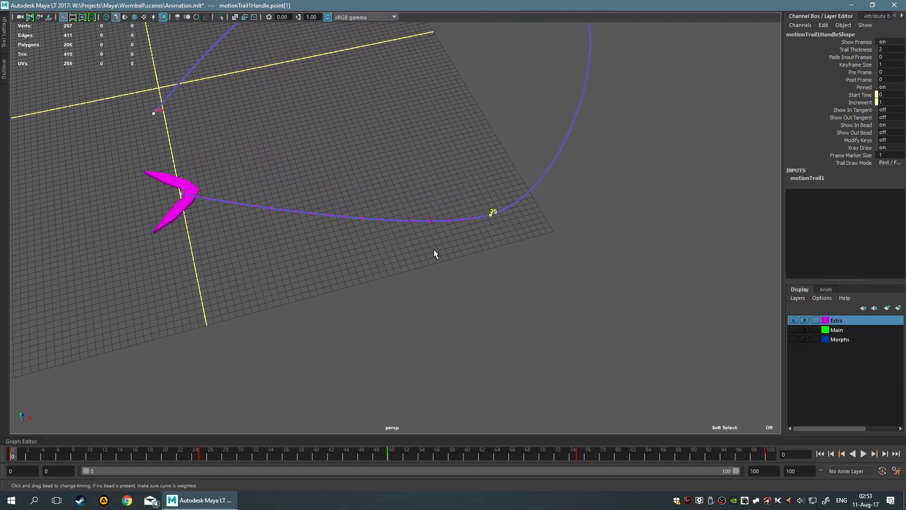
pyautogui.press('f')
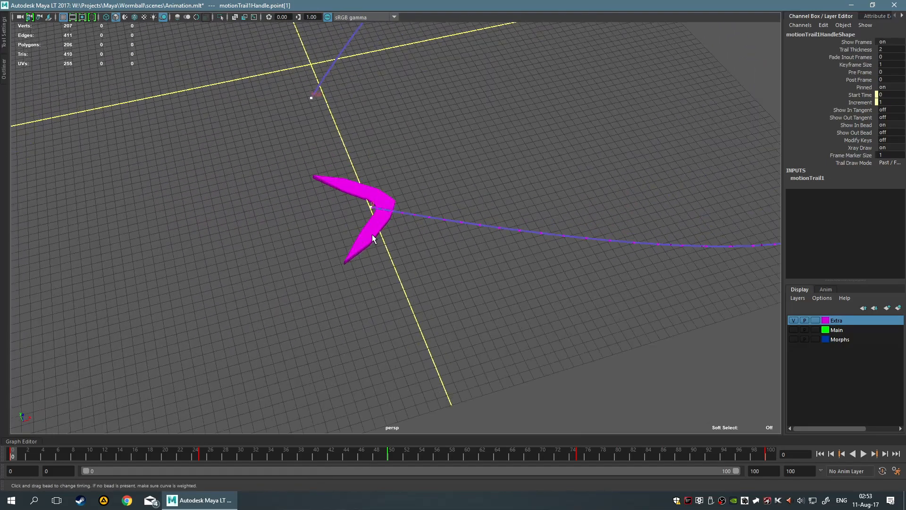
pyautogui.keyDown('alt'); pyautogui.moveTo(343, 211); pyautogui.dragTo(495, 234); pyautogui.keyUp('alt')
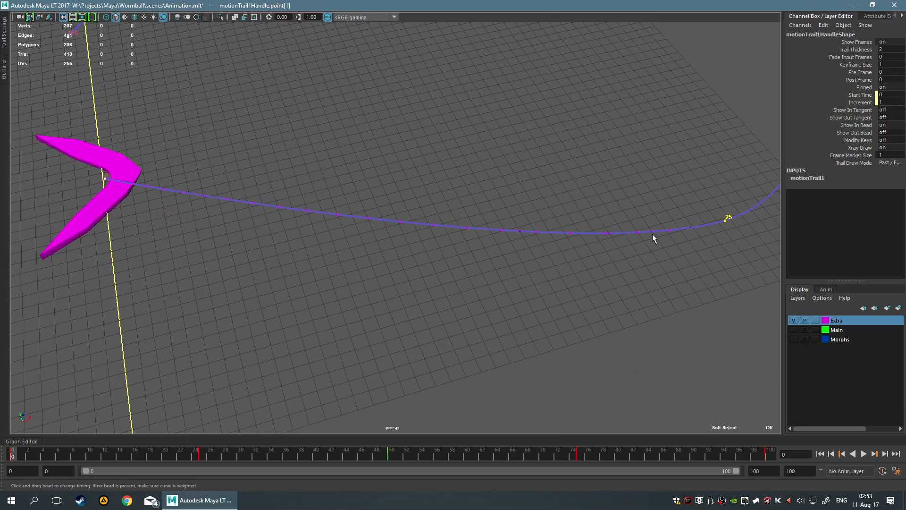
pyautogui.moveTo(651, 231); pyautogui.dragTo(637, 231)
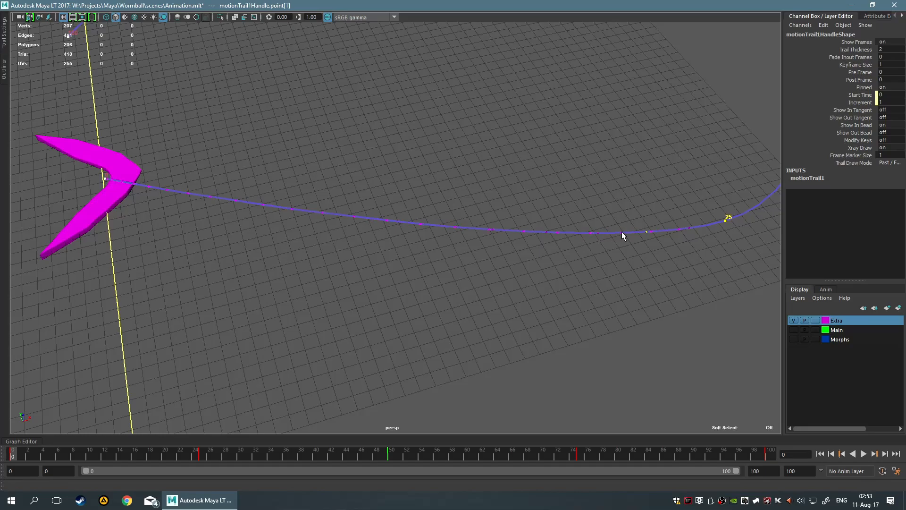
pyautogui.moveTo(563, 230); pyautogui.dragTo(546, 231)
# Switch the frame 25 key to outgoing timing beads and slide them along the trail section leading to frame 50
pyautogui.keyDown('alt'); pyautogui.moveTo(766, 242); pyautogui.dragTo(540, 236, button='middle'); pyautogui.keyUp('alt')
pyautogui.moveTo(498, 214); pyautogui.dragTo(531, 201, button='right')
pyautogui.keyDown('alt'); pyautogui.moveTo(679, 178); pyautogui.dragTo(375, 223); pyautogui.keyUp('alt')
pyautogui.keyDown('alt'); pyautogui.moveTo(504, 218); pyautogui.dragTo(530, 239); pyautogui.keyUp('alt')
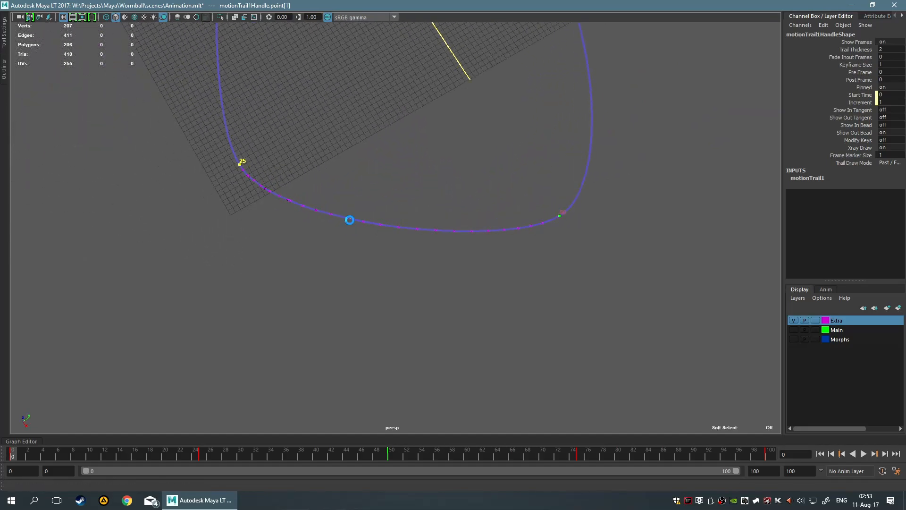
pyautogui.moveTo(335, 220)
pyautogui.mouseDown()
pyautogui.moveTo(501, 239)
pyautogui.moveTo(568, 259)
pyautogui.mouseUp()
# Switch the frame 25 key back to incoming timing beads and slide them toward the start of the trail
pyautogui.rightClick(349, 237)
pyautogui.moveTo(351, 236); pyautogui.dragTo(331, 227, button='right')
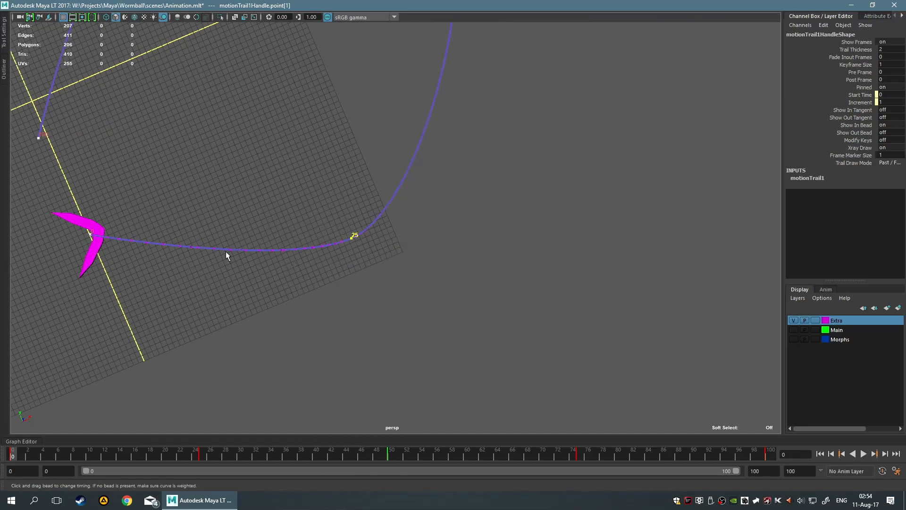
pyautogui.click(197, 247)
pyautogui.moveTo(179, 247); pyautogui.dragTo(158, 246)
# Play the animation to check the boomerang's timing into frame 25, stop playback and return to frame 0
pyautogui.click(863, 454)
pyautogui.scroll(-5, 589, 108)
pyautogui.scroll(-3, 590, 112)
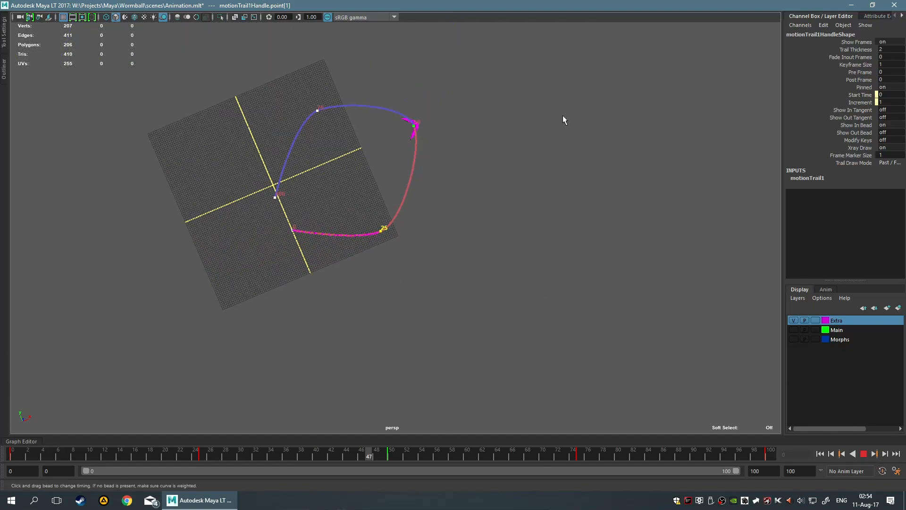
pyautogui.scroll(4, 323, 265)
pyautogui.scroll(3, 422, 229)
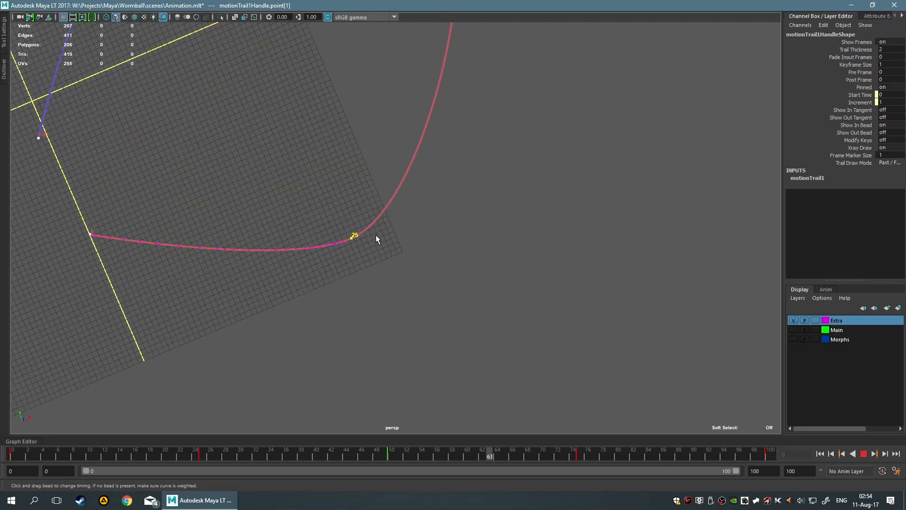
pyautogui.keyDown('alt'); pyautogui.moveTo(448, 250); pyautogui.dragTo(332, 472, button='middle'); pyautogui.keyUp('alt')
pyautogui.click(862, 453)
pyautogui.keyDown('alt'); pyautogui.moveTo(331, 151); pyautogui.dragTo(501, 227); pyautogui.keyUp('alt')
pyautogui.keyDown('alt'); pyautogui.moveTo(553, 187); pyautogui.dragTo(773, 191, button='middle'); pyautogui.keyUp('alt')
pyautogui.scroll(4, 434, 209)
pyautogui.moveTo(79, 452); pyautogui.dragTo(2, 451)
# Turn off the incoming timing beads at the motion trail's frame 25 key
pyautogui.keyDown('alt'); pyautogui.moveTo(448, 288); pyautogui.dragTo(370, 125, button='middle'); pyautogui.keyUp('alt')
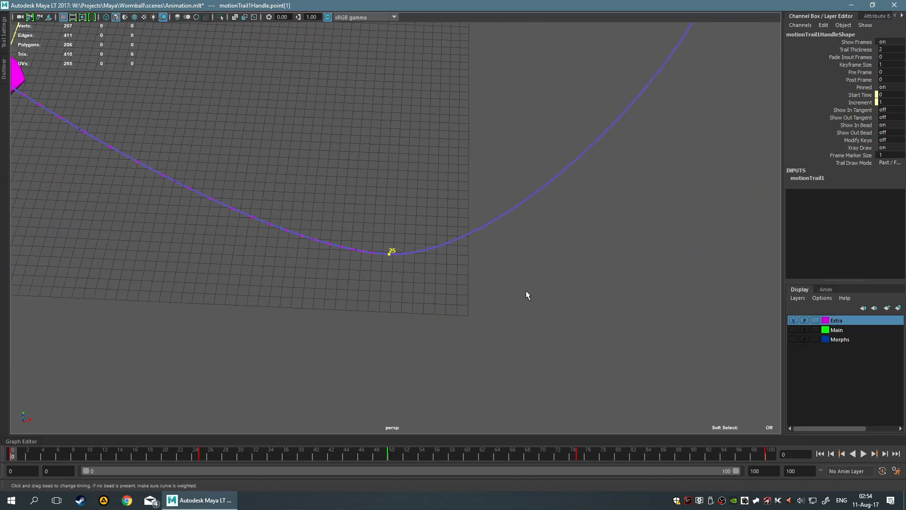
pyautogui.scroll(2, 413, 336)
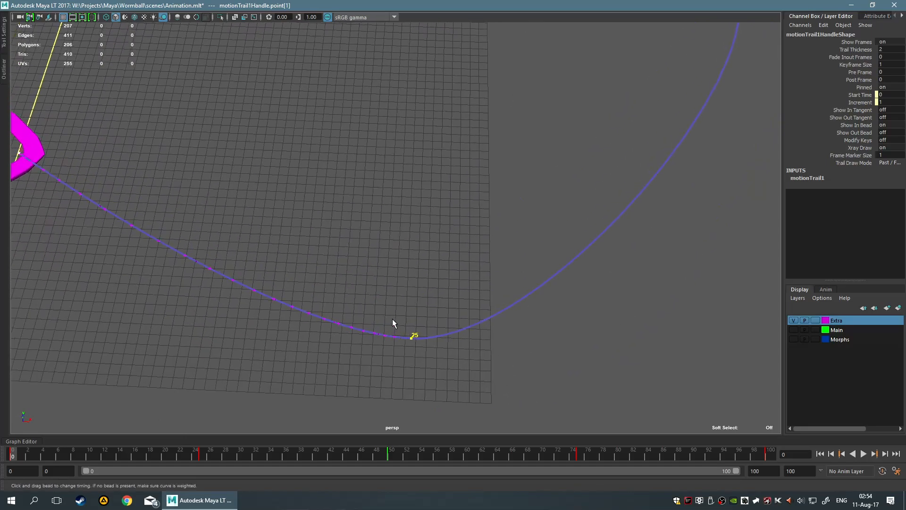
pyautogui.rightClick(417, 338)
pyautogui.rightClick(412, 339)
pyautogui.moveTo(413, 339)
pyautogui.mouseDown(button='right')
pyautogui.moveTo(405, 273)
pyautogui.moveTo(425, 284)
pyautogui.moveTo(396, 281)
pyautogui.moveTo(390, 267)
pyautogui.moveTo(406, 294)
pyautogui.moveTo(399, 271)
pyautogui.mouseUp(button='right')
pyautogui.keyDown('alt'); pyautogui.moveTo(420, 267); pyautogui.dragTo(406, 330); pyautogui.keyUp('alt')
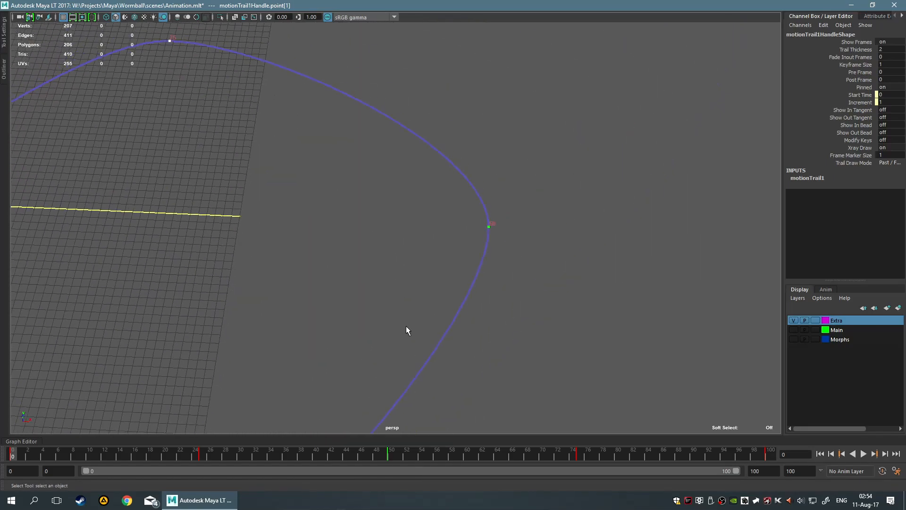
# View the motion trail options available at the frame 50 breakdown
pyautogui.rightClick(489, 225)
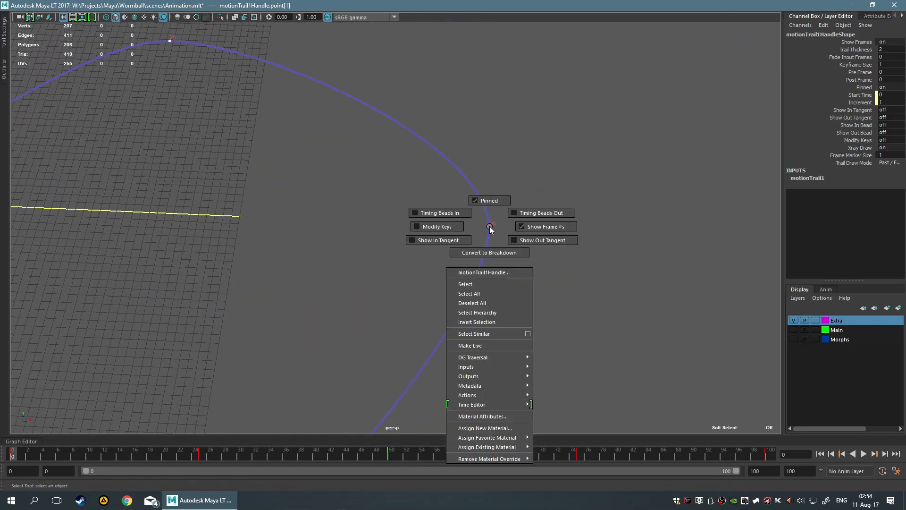
pyautogui.click(499, 232)
pyautogui.rightClick(489, 229)
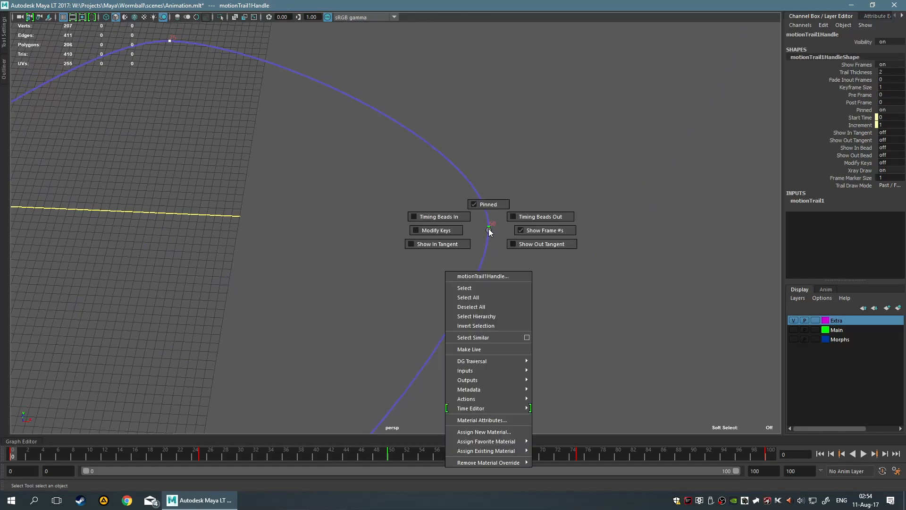
pyautogui.moveTo(489, 229); pyautogui.dragTo(489, 229, button='right')
# Convert the motion trail's key at frame 25 to a breakdown and reselect the trail
pyautogui.keyDown('alt'); pyautogui.moveTo(463, 339); pyautogui.dragTo(550, 126, button='middle'); pyautogui.keyUp('alt')
pyautogui.moveTo(233, 283); pyautogui.dragTo(323, 398)
pyautogui.rightClick(271, 327)
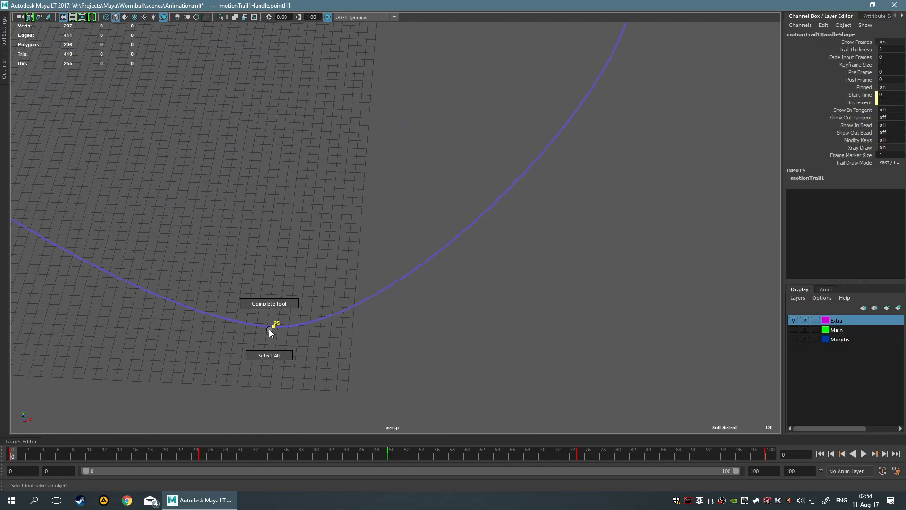
pyautogui.rightClick(273, 325)
pyautogui.click(277, 302)
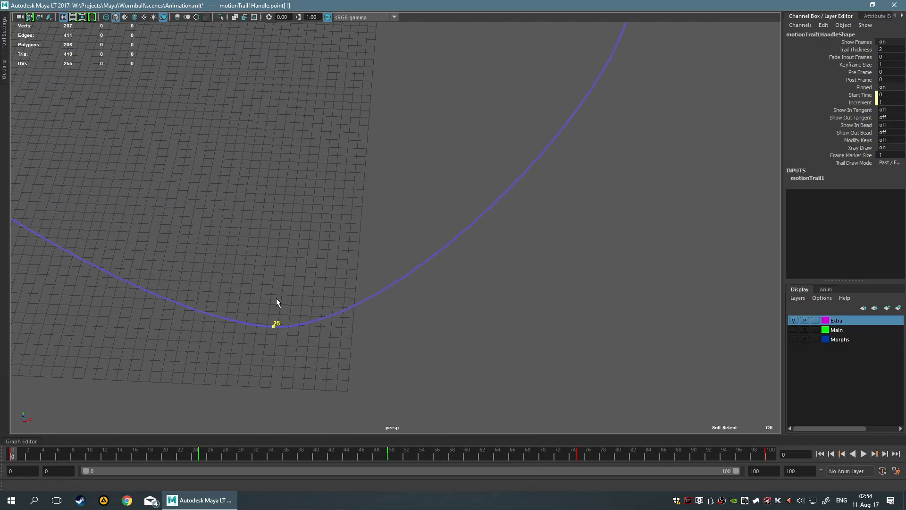
pyautogui.click(264, 364)
pyautogui.click(277, 326)
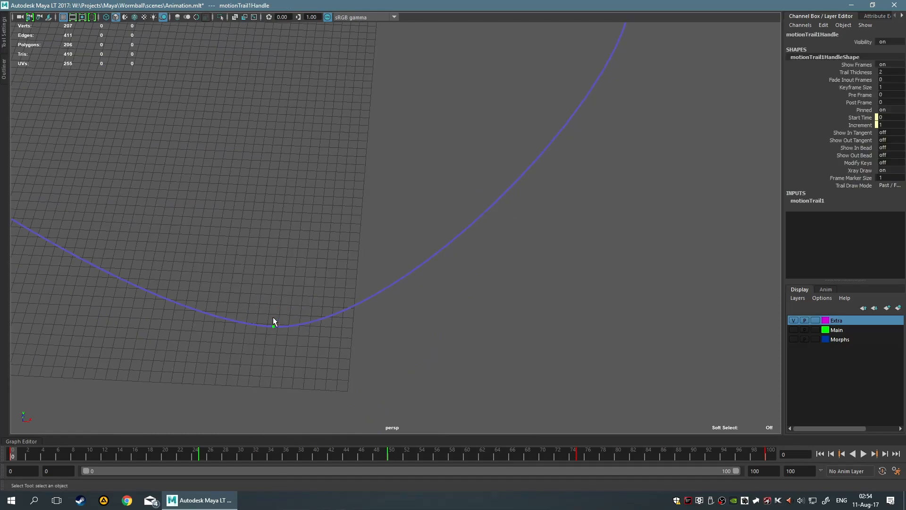
# Try to convert the breakdown at frame 25 back into a regular key from the timeline
pyautogui.click(202, 454)
pyautogui.rightClick(202, 455)
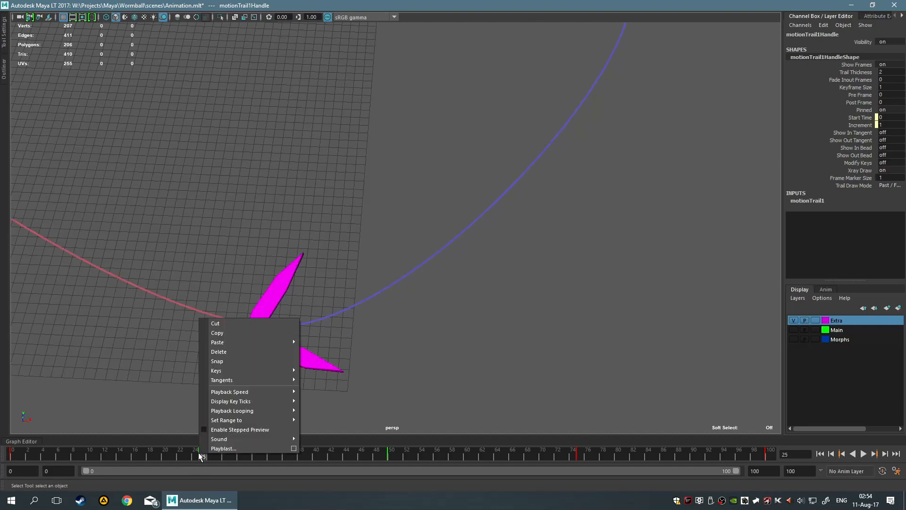
pyautogui.moveTo(254, 370)
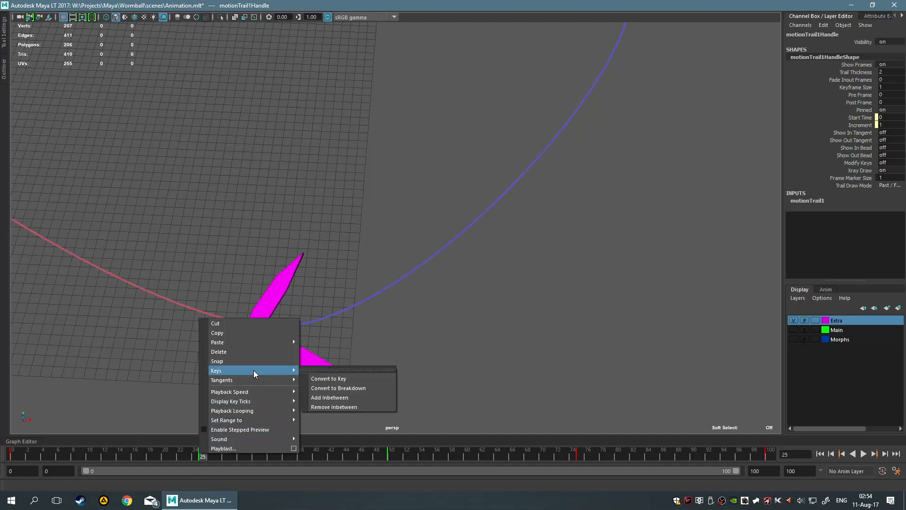
pyautogui.click(357, 378)
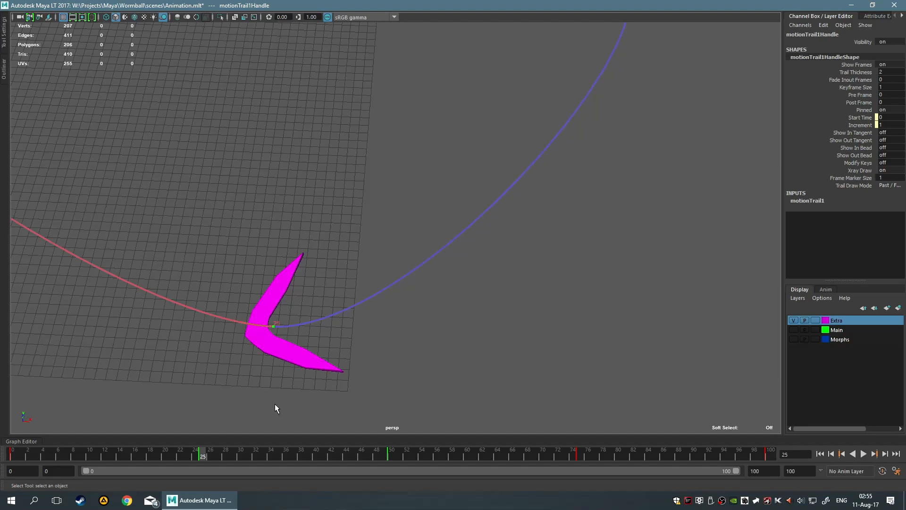
# Turn on Modify Keys for the motion trail so its keys can be inserted and deleted directly
pyautogui.click(274, 325)
pyautogui.rightClick(274, 326)
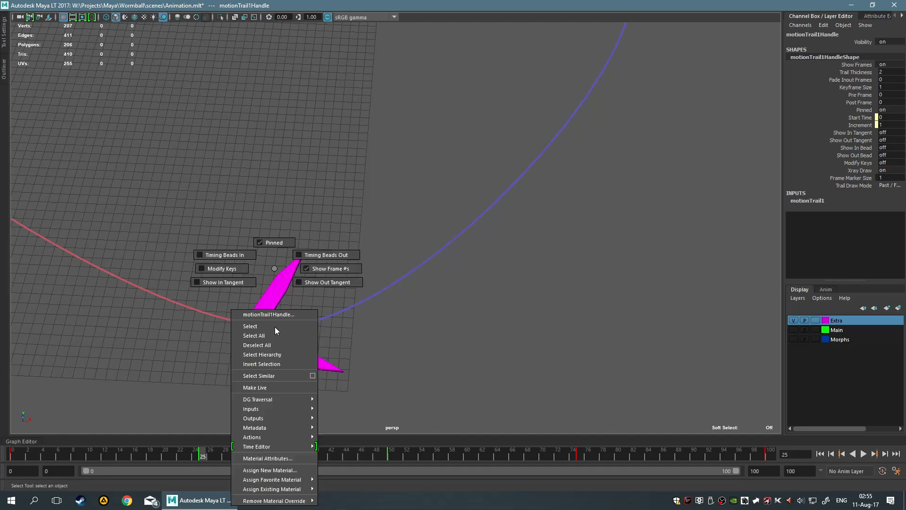
pyautogui.click(222, 268)
# Delete the frame 25 key from the motion trail and inspect the resulting path up to frame 50
pyautogui.scroll(4, 251, 357)
pyautogui.keyDown('alt'); pyautogui.moveTo(251, 361); pyautogui.dragTo(383, 245, button='middle'); pyautogui.keyUp('alt')
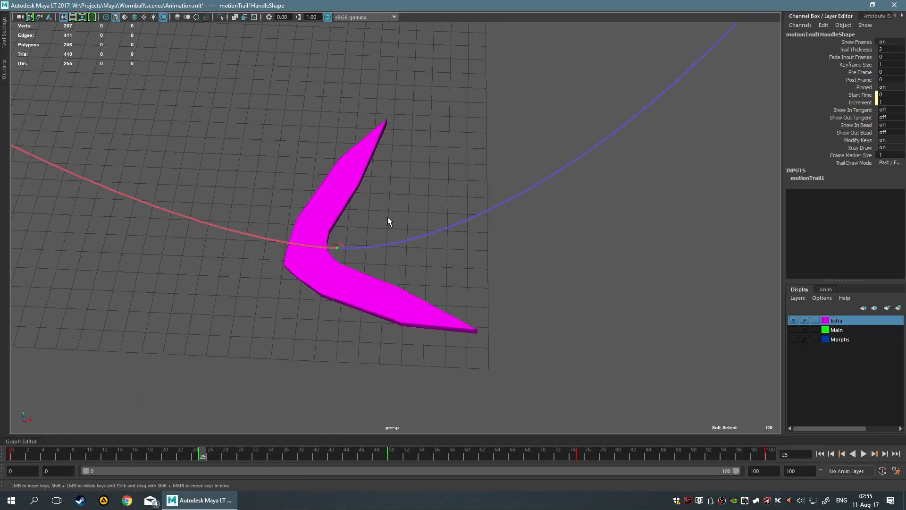
pyautogui.keyDown('shift'); pyautogui.click(338, 248); pyautogui.keyUp('shift')
pyautogui.scroll(-9, 377, 259)
pyautogui.keyDown('alt'); pyautogui.moveTo(428, 183); pyautogui.dragTo(426, 298, button='middle'); pyautogui.keyUp('alt')
pyautogui.scroll(3, 429, 285)
pyautogui.scroll(6, 429, 285)
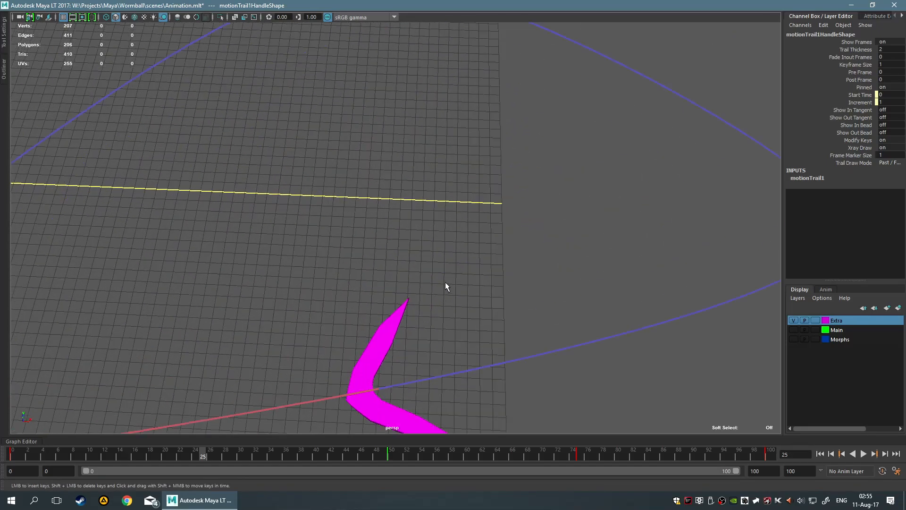
pyautogui.scroll(-5, 483, 223)
pyautogui.keyDown('alt'); pyautogui.moveTo(532, 210); pyautogui.dragTo(412, 164, button='middle'); pyautogui.keyUp('alt')
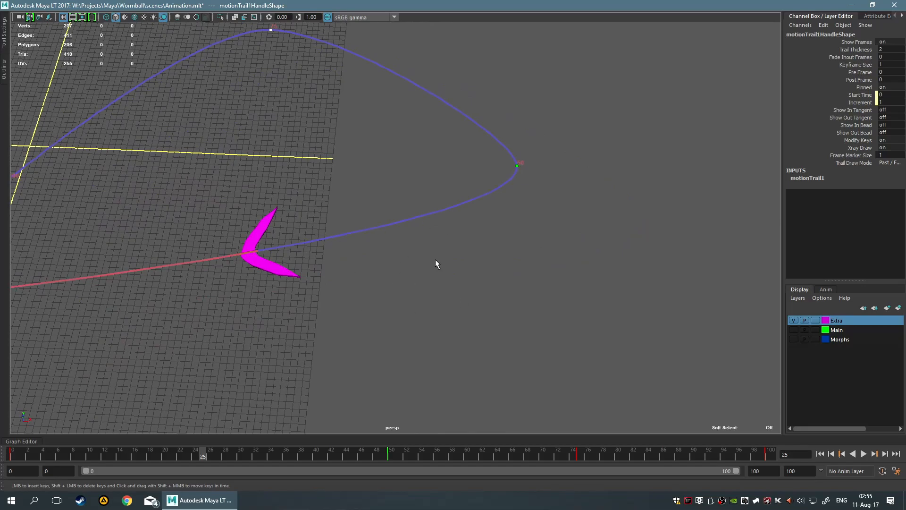
pyautogui.keyDown('alt'); pyautogui.moveTo(274, 262); pyautogui.dragTo(344, 237, button='middle'); pyautogui.keyUp('alt')
pyautogui.scroll(3, 350, 246)
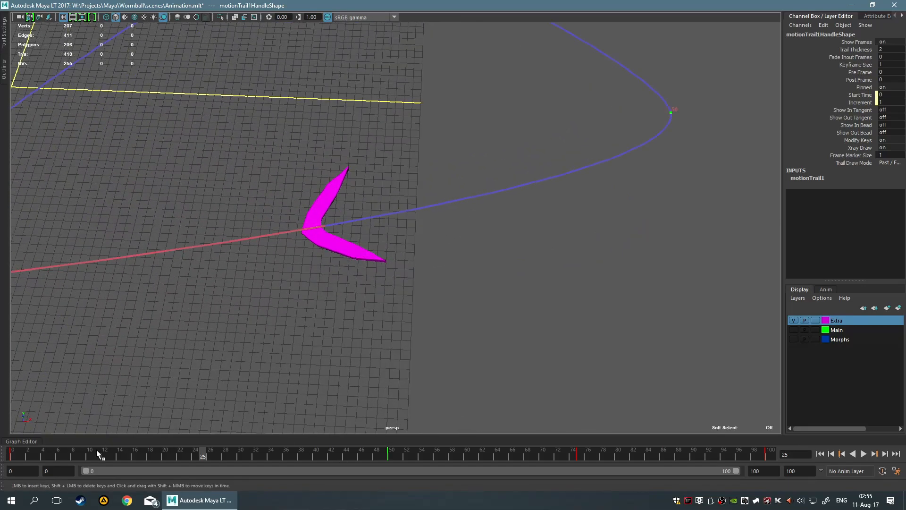
# Return to frame 0 and insert a new key on the motion trail at frame 24
pyautogui.moveTo(205, 456); pyautogui.dragTo(13, 455)
pyautogui.keyDown('alt'); pyautogui.moveTo(284, 309); pyautogui.dragTo(424, 234, button='middle'); pyautogui.keyUp('alt')
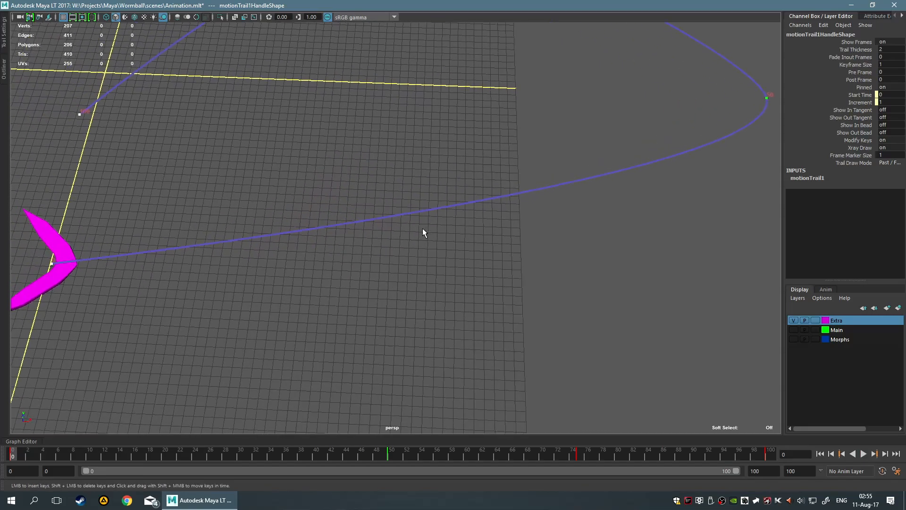
pyautogui.moveTo(392, 198); pyautogui.dragTo(692, 312)
pyautogui.click(551, 256)
pyautogui.scroll(6, 413, 213)
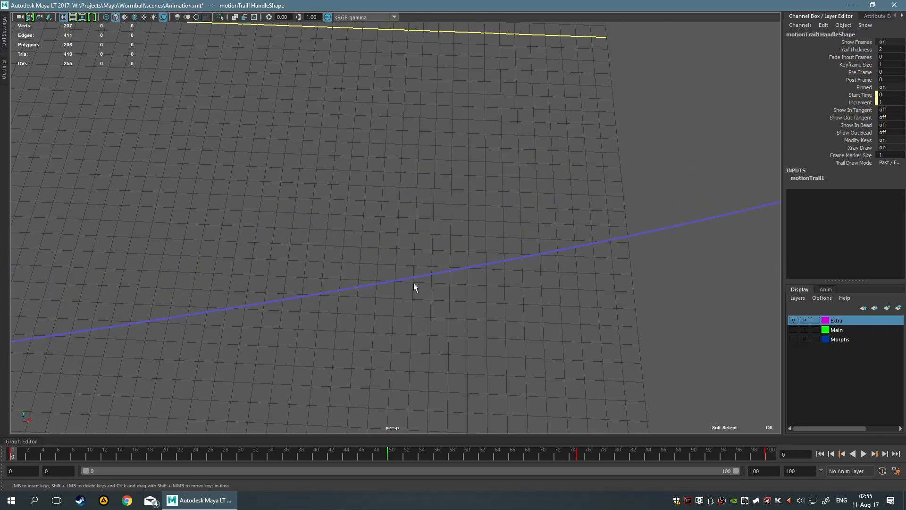
pyautogui.click(413, 278)
pyautogui.keyDown('alt'); pyautogui.moveTo(414, 280); pyautogui.dragTo(460, 233); pyautogui.keyUp('alt')
pyautogui.scroll(-5, 458, 212)
pyautogui.scroll(3, 439, 201)
pyautogui.keyDown('alt'); pyautogui.moveTo(400, 202); pyautogui.dragTo(398, 240, button='middle'); pyautogui.keyUp('alt')
pyautogui.scroll(2, 398, 245)
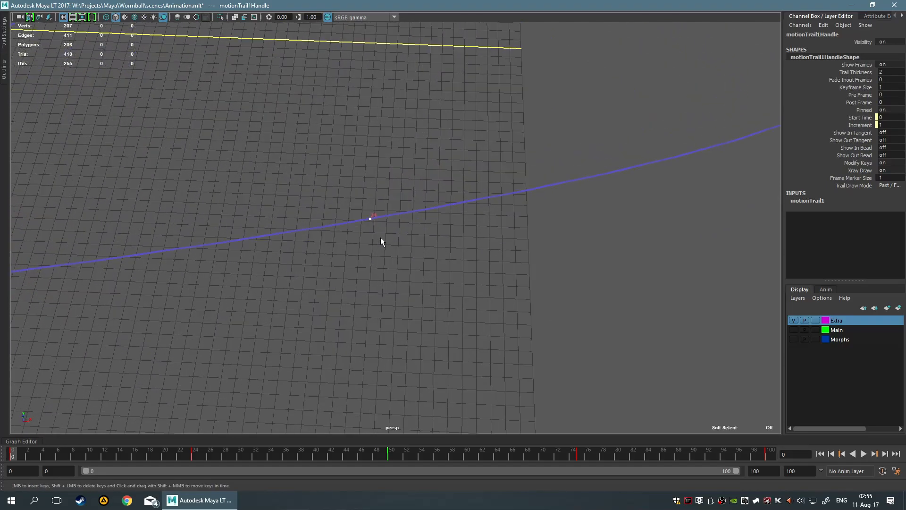
# Move the motion trail's frame 24 key to frame 25 in the timeline and undo the extra key inserted on the trail
pyautogui.press('f')
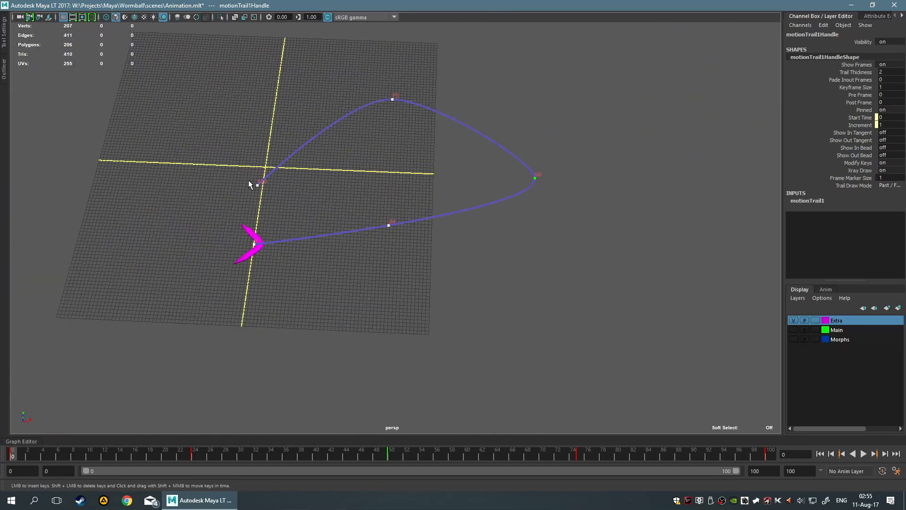
pyautogui.scroll(2, 340, 352)
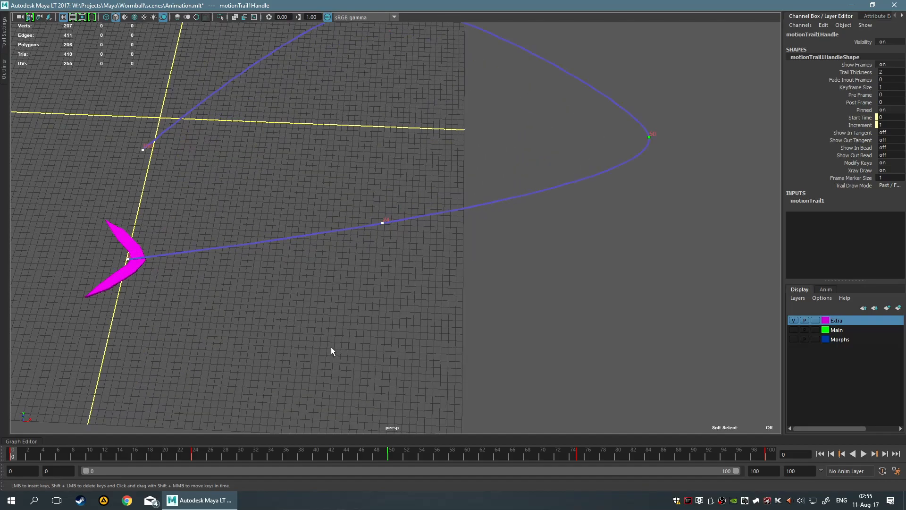
pyautogui.click(194, 456)
pyautogui.keyDown('shift'); pyautogui.click(194, 455); pyautogui.keyUp('shift')
pyautogui.moveTo(197, 455)
pyautogui.mouseDown()
pyautogui.moveTo(212, 457)
pyautogui.moveTo(203, 456)
pyautogui.mouseUp()
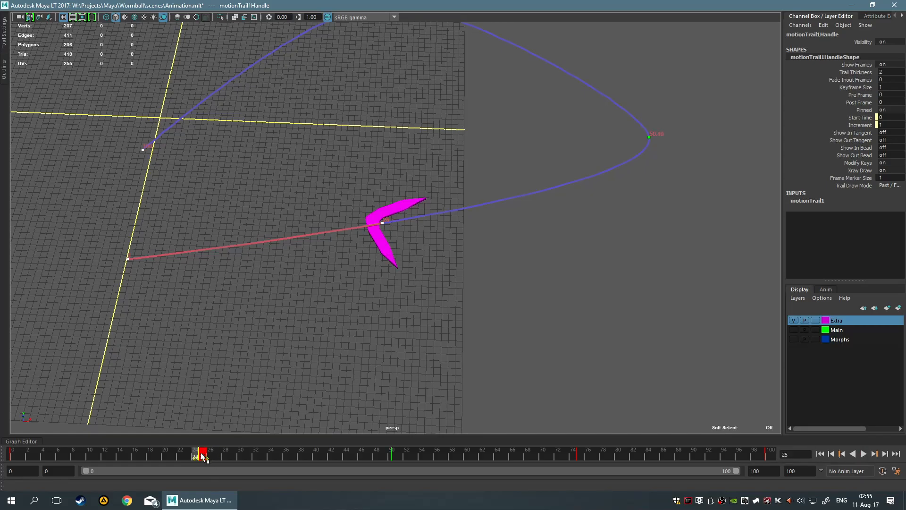
pyautogui.click(324, 318)
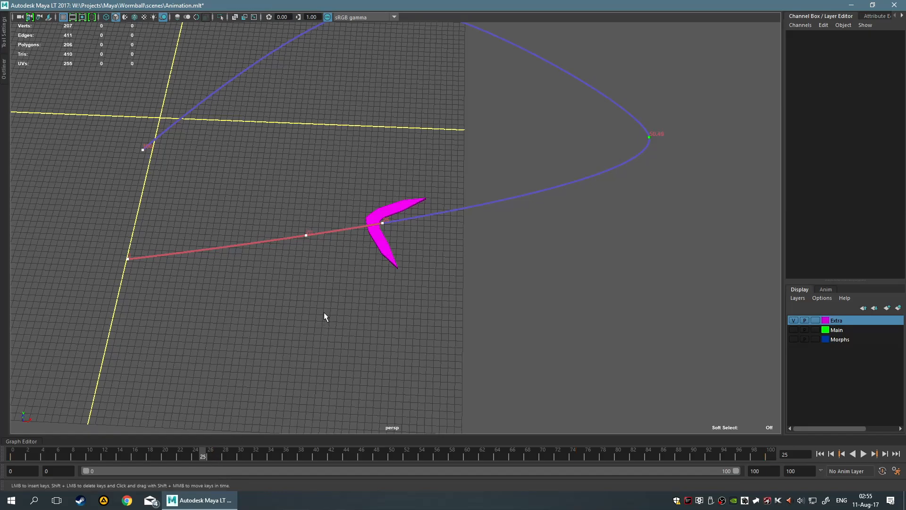
pyautogui.hotkey('ctrl', 'z')
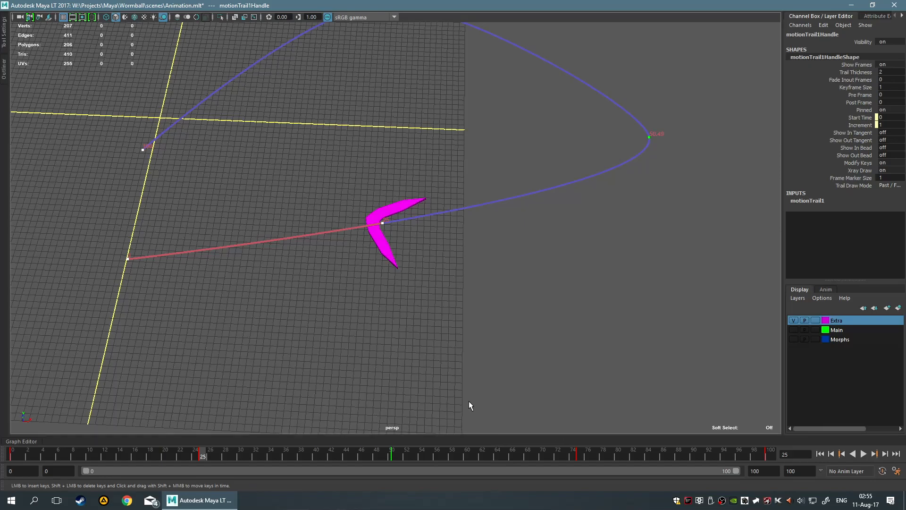
# Move the frame 25 key back to frame 24 in the timeline
pyautogui.keyDown('alt'); pyautogui.moveTo(651, 206); pyautogui.dragTo(465, 315, button='middle'); pyautogui.keyUp('alt')
pyautogui.keyDown('alt'); pyautogui.moveTo(465, 315); pyautogui.dragTo(556, 225, button='right'); pyautogui.keyUp('alt')
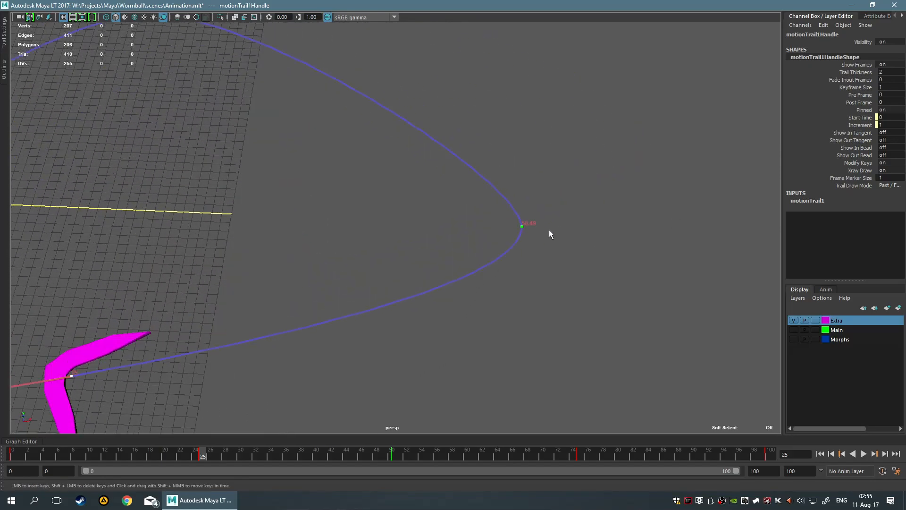
pyautogui.keyDown('shift'); pyautogui.click(200, 453); pyautogui.keyUp('shift')
pyautogui.moveTo(200, 449); pyautogui.dragTo(194, 449)
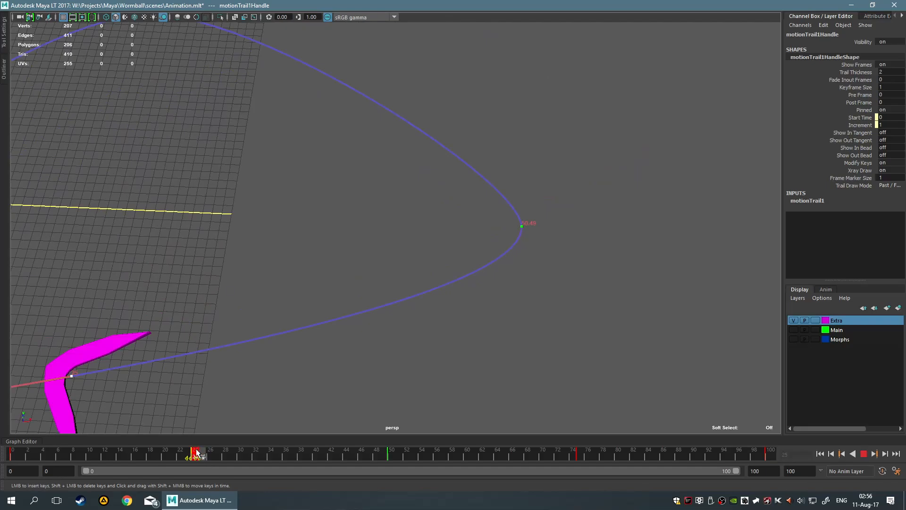
# Delete the stray frame 30 key inserted on the motion trail and return to object selection mode
pyautogui.click(242, 376)
pyautogui.keyDown('alt'); pyautogui.moveTo(238, 365); pyautogui.dragTo(408, 314, button='middle'); pyautogui.keyUp('alt')
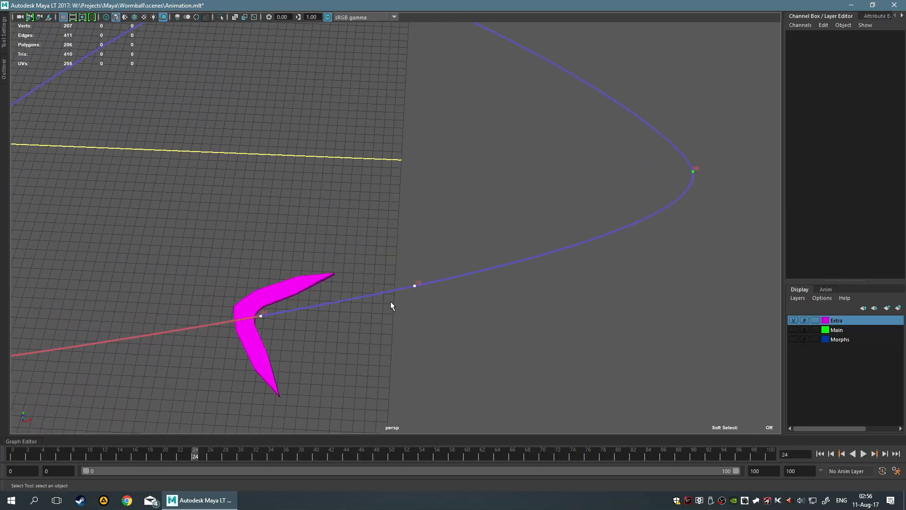
pyautogui.click(415, 286)
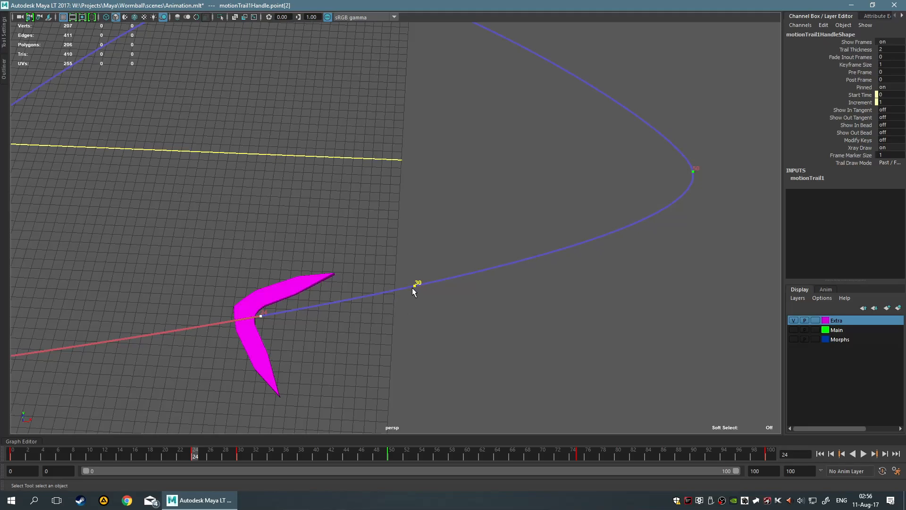
pyautogui.click(426, 315)
pyautogui.press('F8')
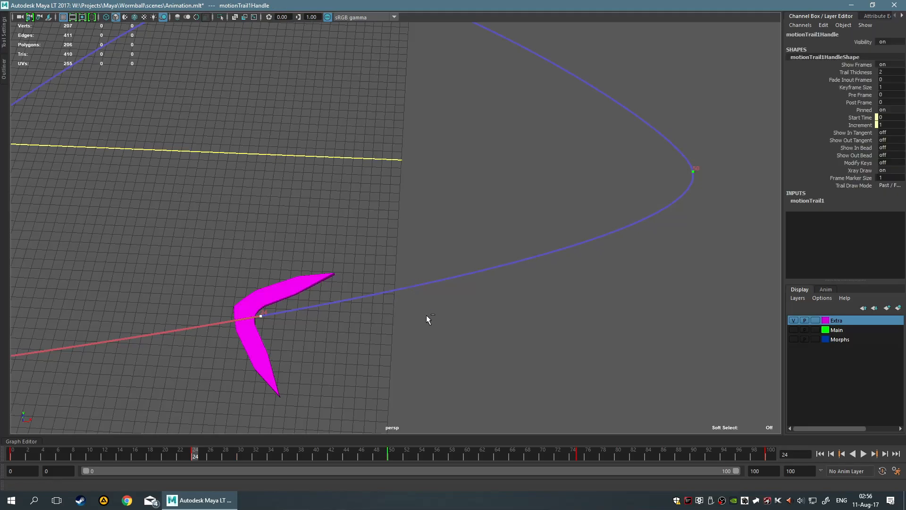
# Return to frame 0 and turn Modify Keys back on for the motion trail
pyautogui.keyDown('alt'); pyautogui.moveTo(364, 326); pyautogui.dragTo(423, 305, button='middle'); pyautogui.keyUp('alt')
pyautogui.moveTo(197, 457); pyautogui.dragTo(3, 464)
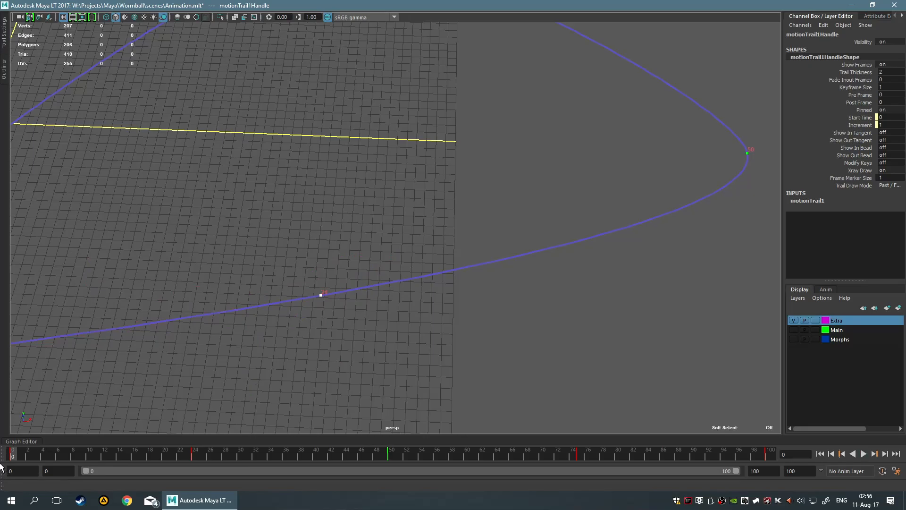
pyautogui.rightClick(333, 290)
pyautogui.rightClick(322, 297)
pyautogui.moveTo(322, 299); pyautogui.dragTo(272, 268, button='right')
# Shift the motion trail's frame 24 key in time to about frame 55 and play back the boomerang's flight
pyautogui.scroll(5, 298, 323)
pyautogui.keyDown('alt'); pyautogui.moveTo(298, 323); pyautogui.dragTo(320, 264, button='middle'); pyautogui.keyUp('alt')
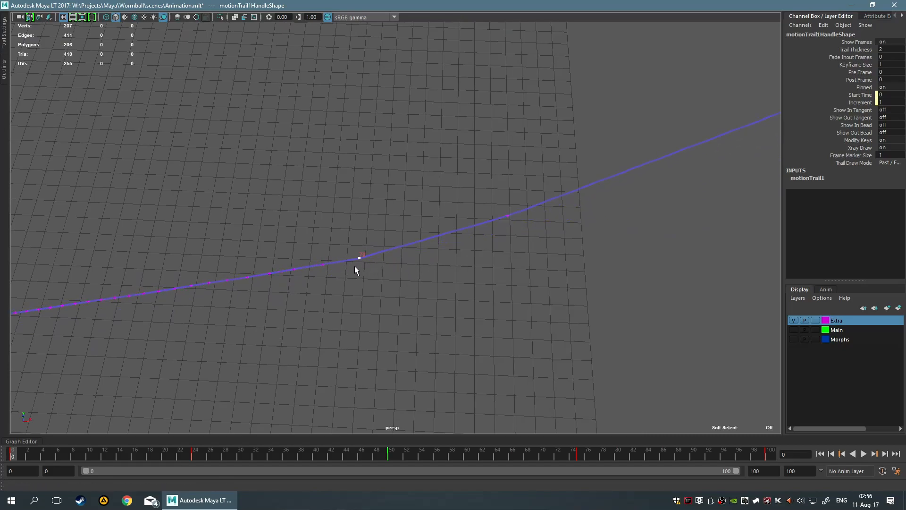
pyautogui.keyDown('shift'); pyautogui.moveTo(322, 264); pyautogui.dragTo(313, 265, button='middle'); pyautogui.keyUp('shift')
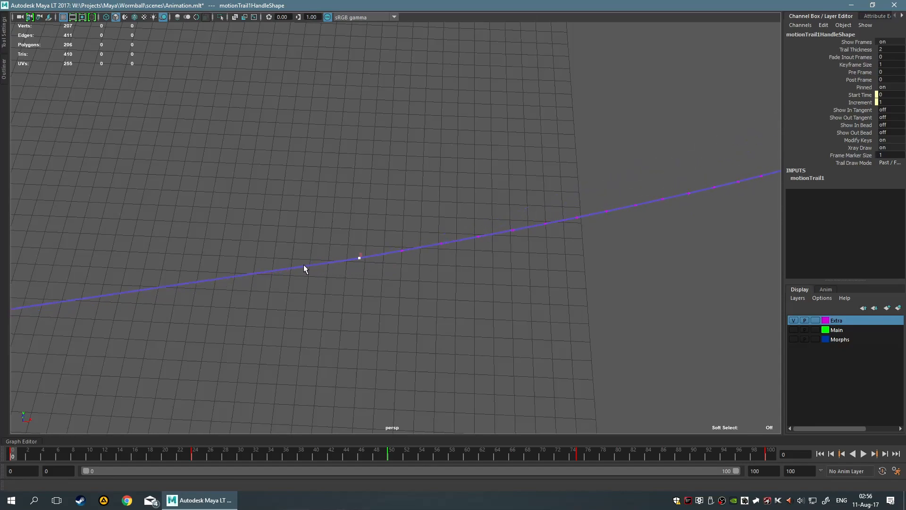
pyautogui.keyDown('shift'); pyautogui.moveTo(366, 262); pyautogui.dragTo(340, 268, button='middle'); pyautogui.keyUp('shift')
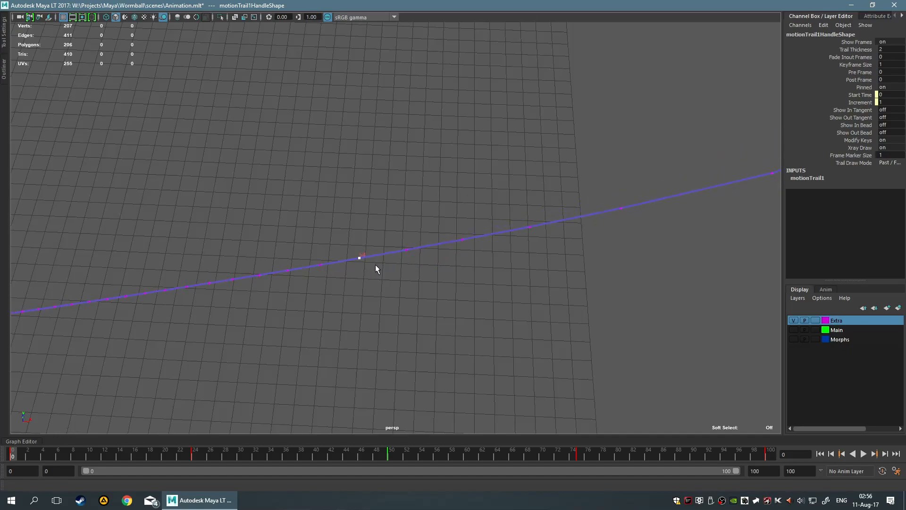
pyautogui.moveTo(366, 272)
pyautogui.keyDown('shift'); pyautogui.mouseDown(button='middle')
pyautogui.moveTo(387, 273)
pyautogui.moveTo(377, 277)
pyautogui.mouseUp(button='middle'); pyautogui.keyUp('shift')
pyautogui.keyDown('shift'); pyautogui.moveTo(355, 274); pyautogui.dragTo(399, 295, button='middle'); pyautogui.keyUp('shift')
pyautogui.scroll(-5, 516, 267)
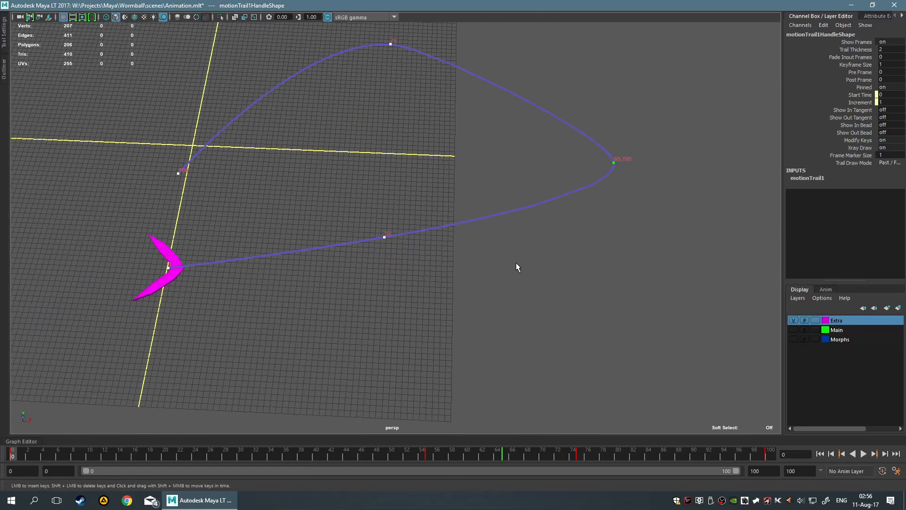
pyautogui.click(863, 454)
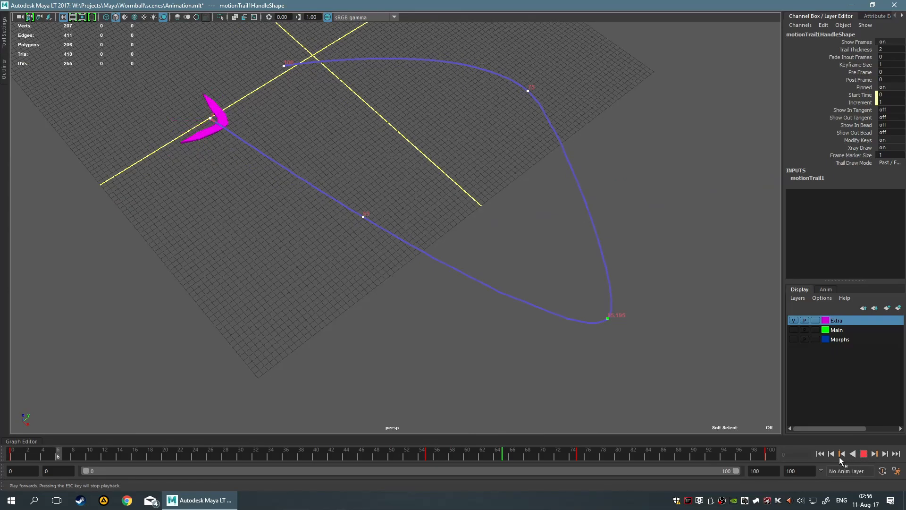
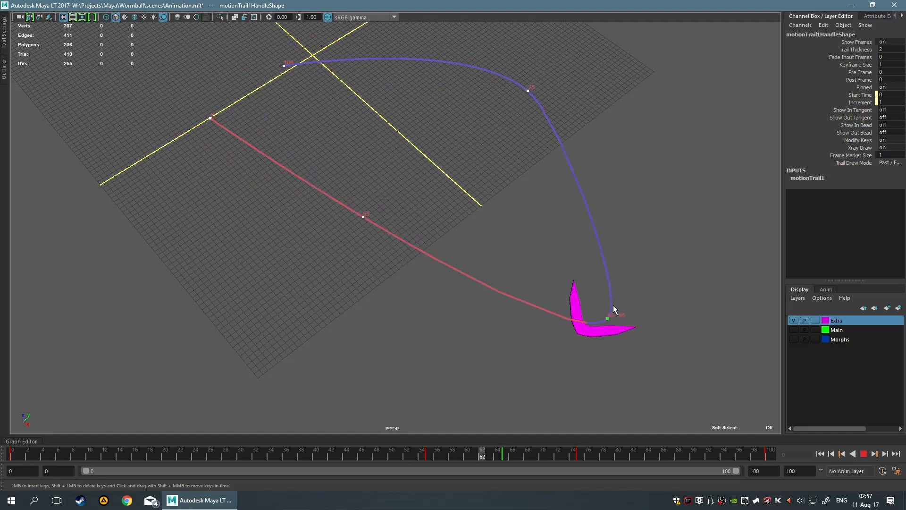
# Stop playback, shift the motion trail's frame 55 key back in time to frame 29, and return to frame 0
pyautogui.click(866, 454)
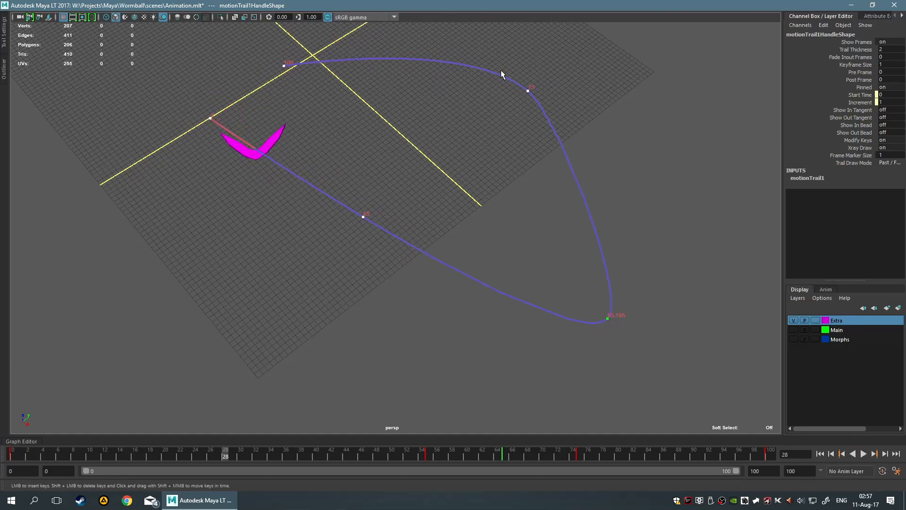
pyautogui.keyDown('alt'); pyautogui.moveTo(454, 207); pyautogui.dragTo(335, 238); pyautogui.keyUp('alt')
pyautogui.scroll(5, 335, 239)
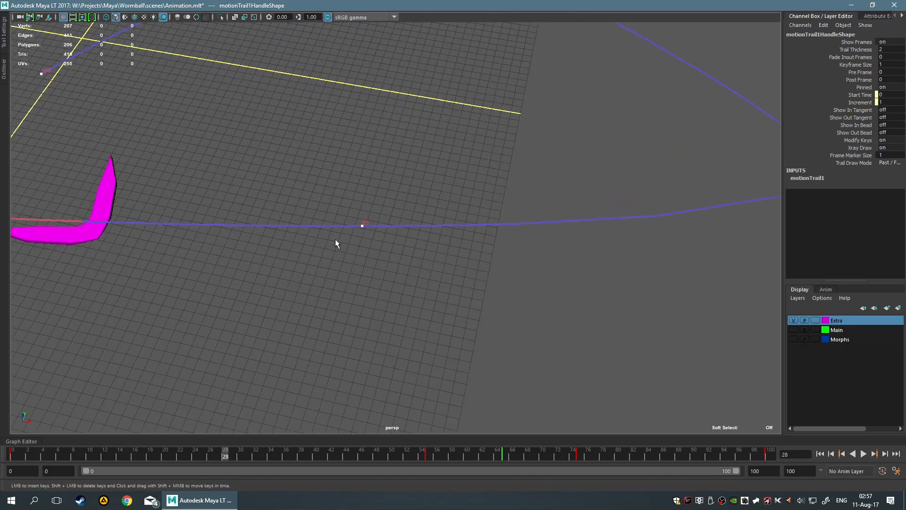
pyautogui.click(373, 240)
pyautogui.click(362, 223)
pyautogui.moveTo(363, 223); pyautogui.dragTo(333, 228, button='right')
pyautogui.moveTo(355, 239)
pyautogui.keyDown('shift'); pyautogui.mouseDown(button='middle')
pyautogui.moveTo(324, 233)
pyautogui.moveTo(393, 236)
pyautogui.moveTo(358, 240)
pyautogui.moveTo(366, 241)
pyautogui.mouseUp(button='middle'); pyautogui.keyUp('shift')
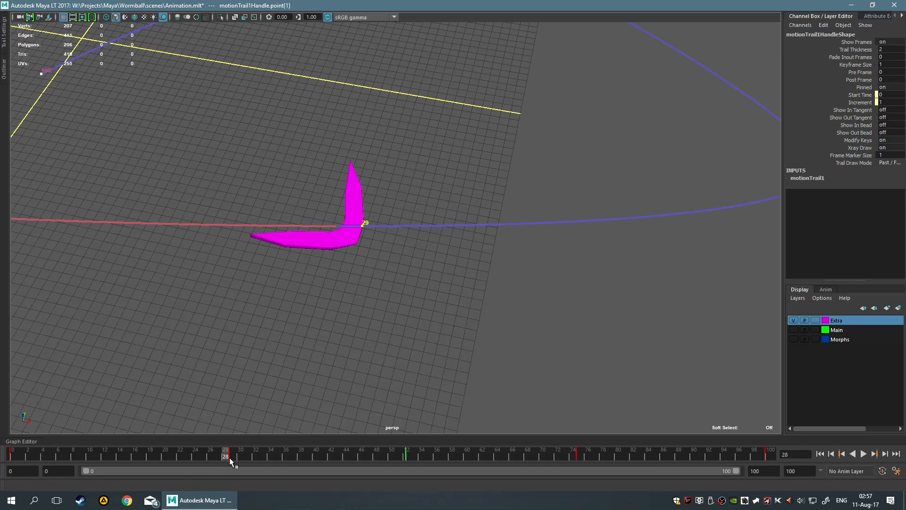
pyautogui.moveTo(229, 456); pyautogui.dragTo(13, 457)
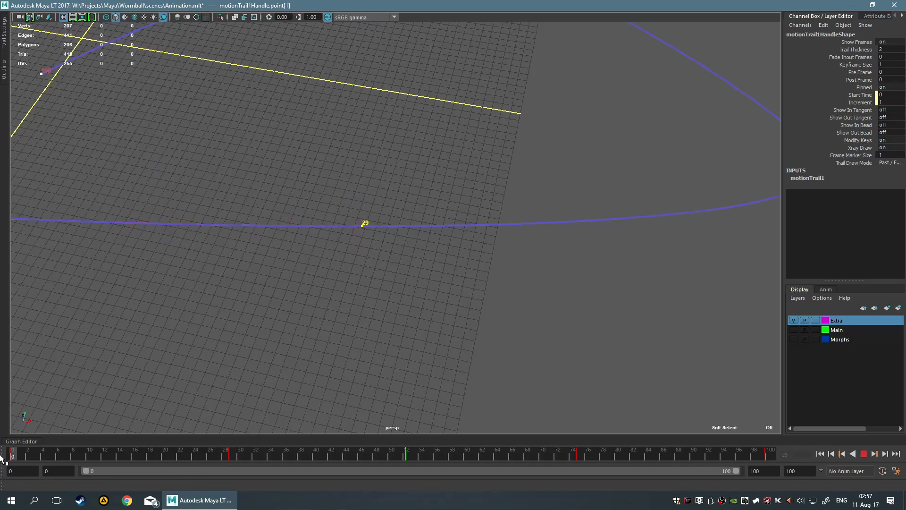
# Turn on Show Out Tangent and turn off Modify Keys for the motion trail
pyautogui.rightClick(366, 224)
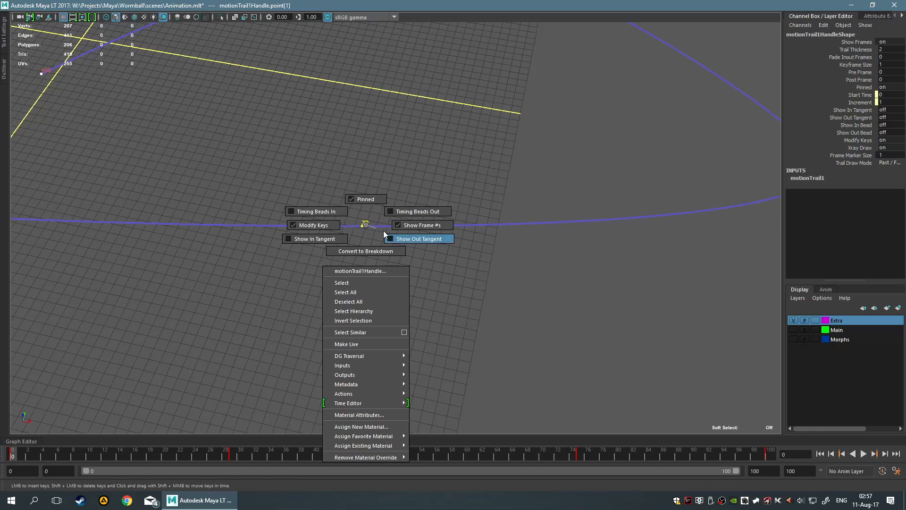
pyautogui.click(380, 230)
pyautogui.keyDown('alt'); pyautogui.moveTo(593, 286); pyautogui.dragTo(374, 272); pyautogui.keyUp('alt')
pyautogui.click(484, 263)
# Bend the motion trail around frame 29 by moving that key's out tangent with the Move tool
pyautogui.press('w')
pyautogui.moveTo(355, 260); pyautogui.dragTo(283, 222, button='middle')
pyautogui.click(435, 249)
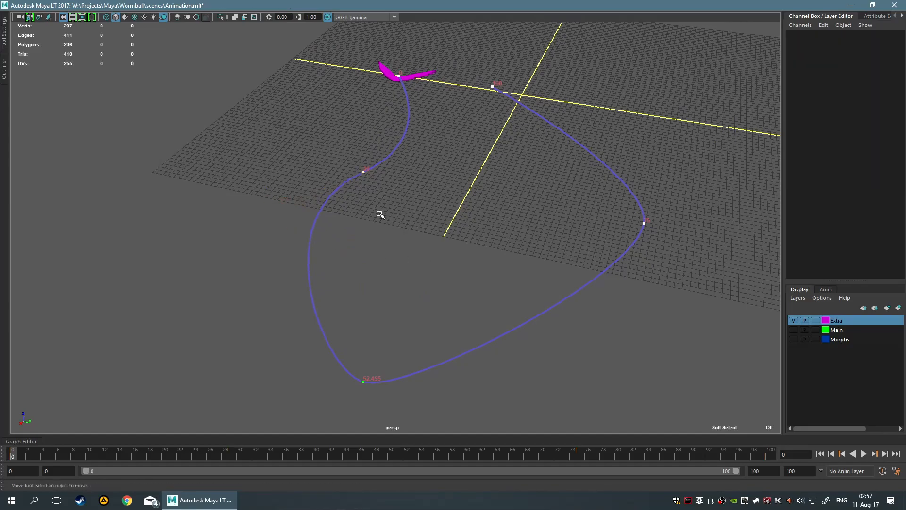
pyautogui.keyDown('alt'); pyautogui.moveTo(380, 213); pyautogui.dragTo(508, 241); pyautogui.keyUp('alt')
# Turn on Show In Tangent for the motion trail and select its frame 29 key
pyautogui.click(384, 249)
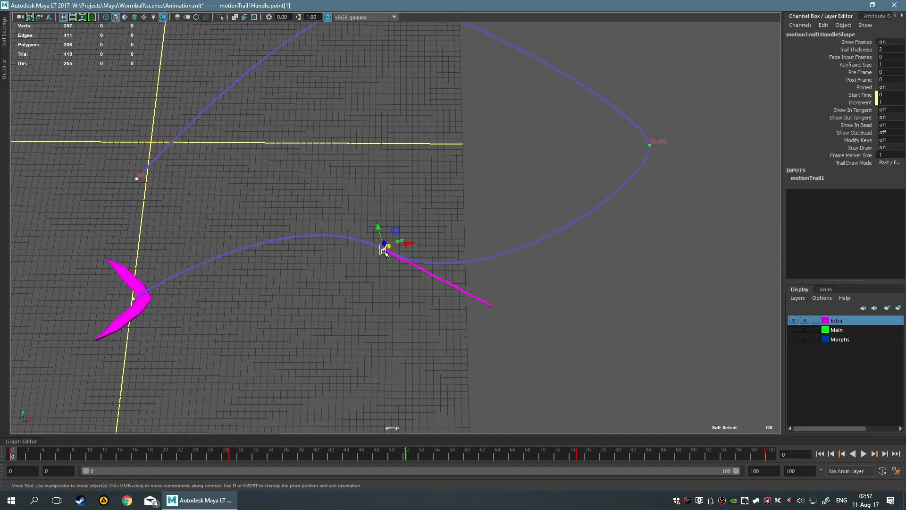
pyautogui.click(356, 296)
pyautogui.scroll(3, 373, 276)
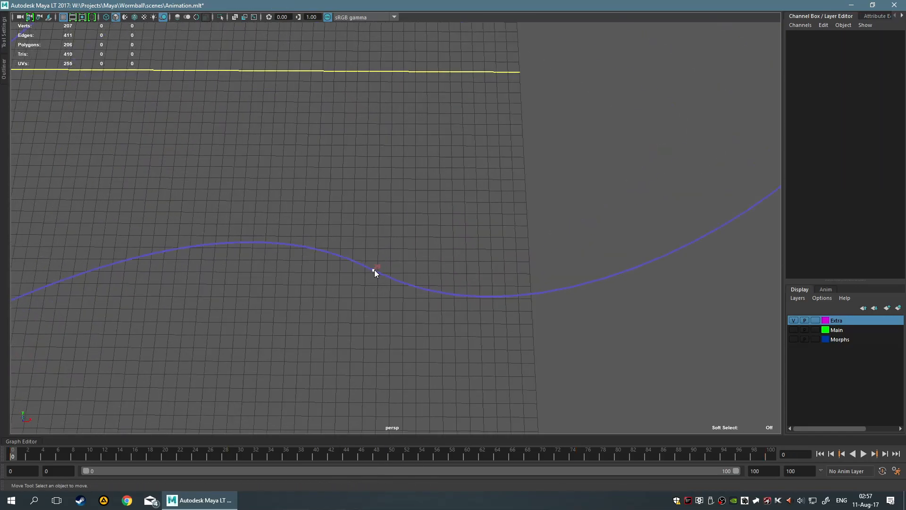
pyautogui.rightClick(375, 271)
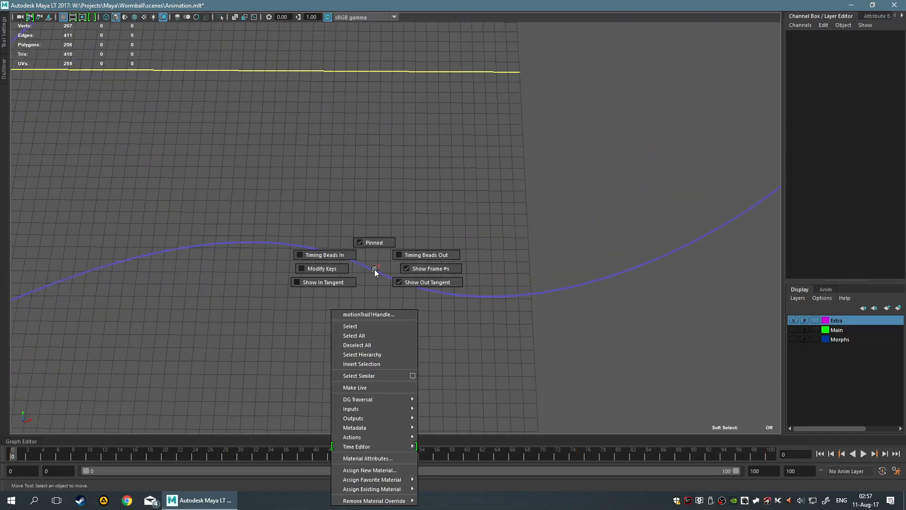
pyautogui.click(345, 280)
pyautogui.moveTo(350, 256); pyautogui.dragTo(409, 298)
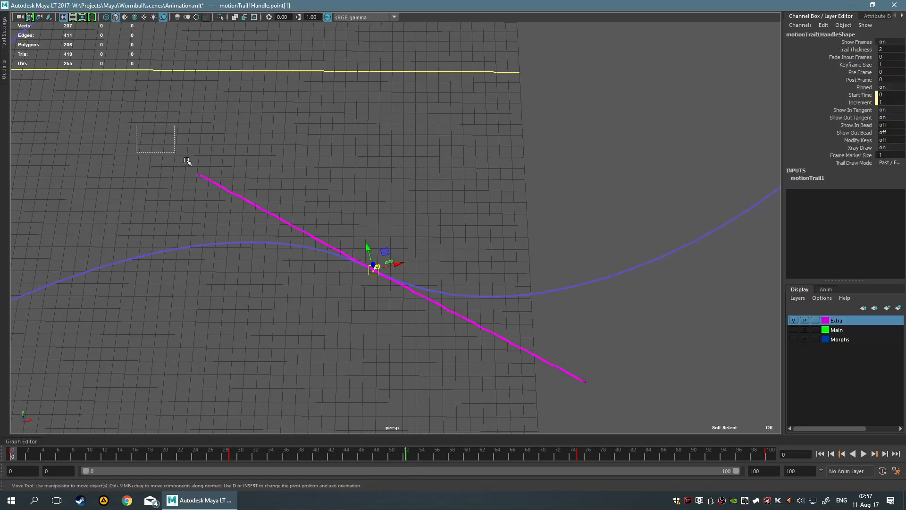
# Select the frame 29 key's in tangent and move it to reshape the trail on both sides of the key
pyautogui.moveTo(165, 147); pyautogui.dragTo(256, 214)
pyautogui.scroll(-3, 256, 214)
pyautogui.keyDown('alt'); pyautogui.moveTo(350, 189); pyautogui.dragTo(307, 179); pyautogui.keyUp('alt')
pyautogui.moveTo(409, 84); pyautogui.dragTo(408, 104, button='middle')
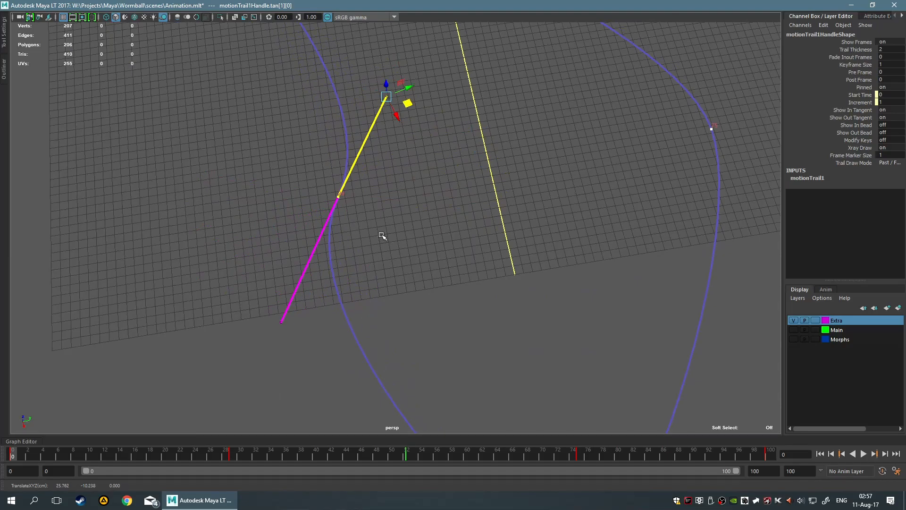
pyautogui.keyDown('alt'); pyautogui.moveTo(382, 236); pyautogui.dragTo(459, 218); pyautogui.keyUp('alt')
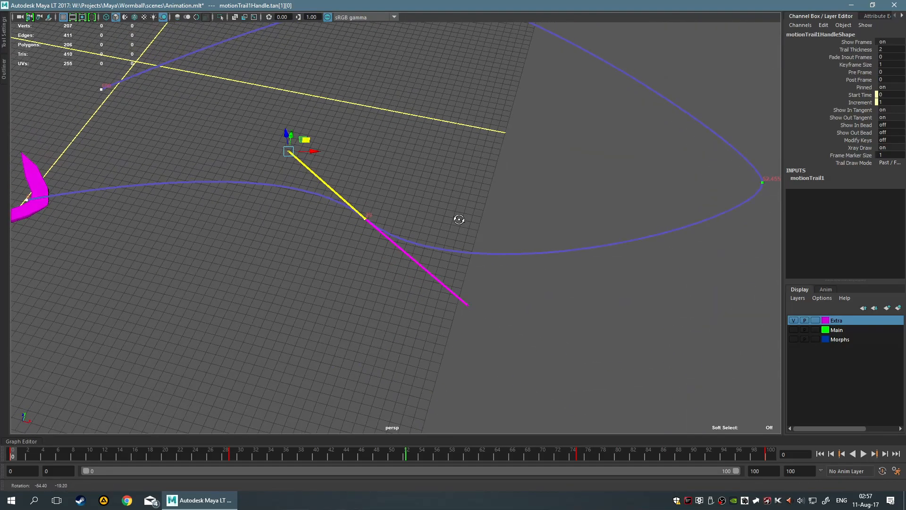
# Go to frame 29 and examine the tangent types available for its key, such as Spline and Stepped
pyautogui.click(230, 459)
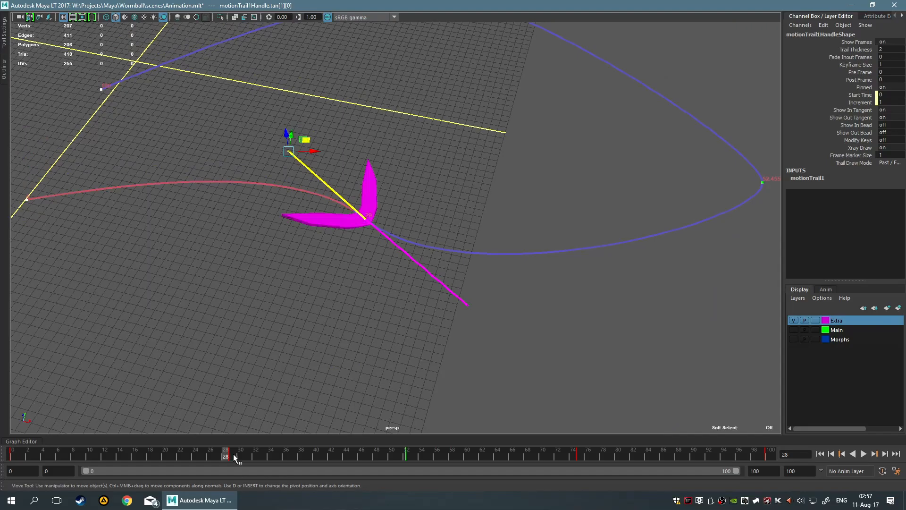
pyautogui.click(234, 457)
pyautogui.rightClick(233, 457)
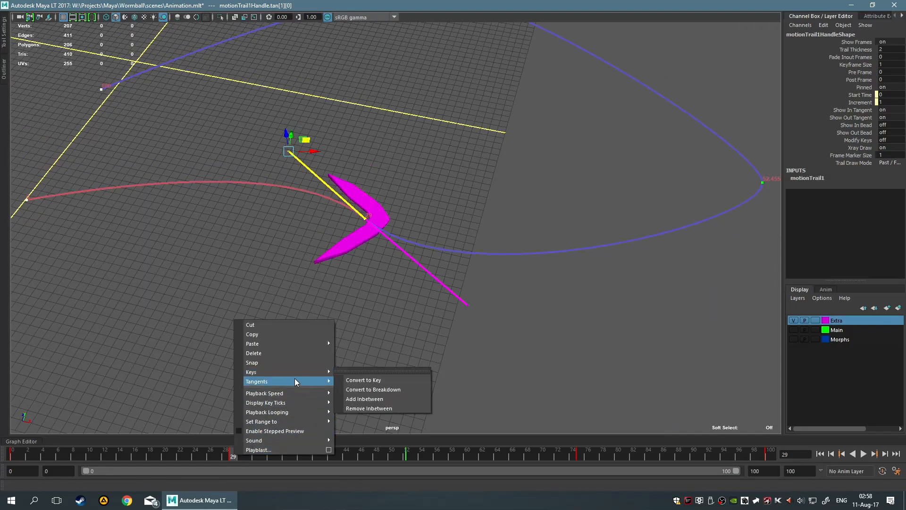
pyautogui.moveTo(295, 379)
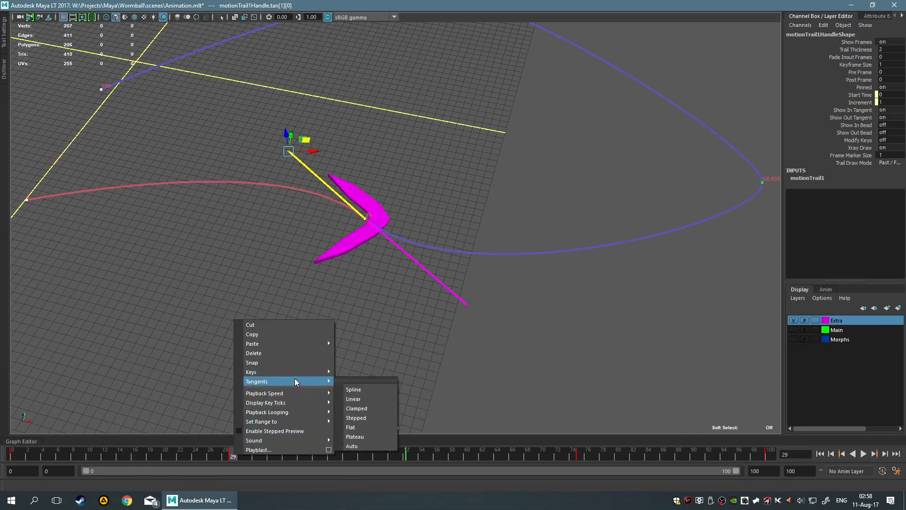
pyautogui.click(377, 386)
pyautogui.rightClick(234, 454)
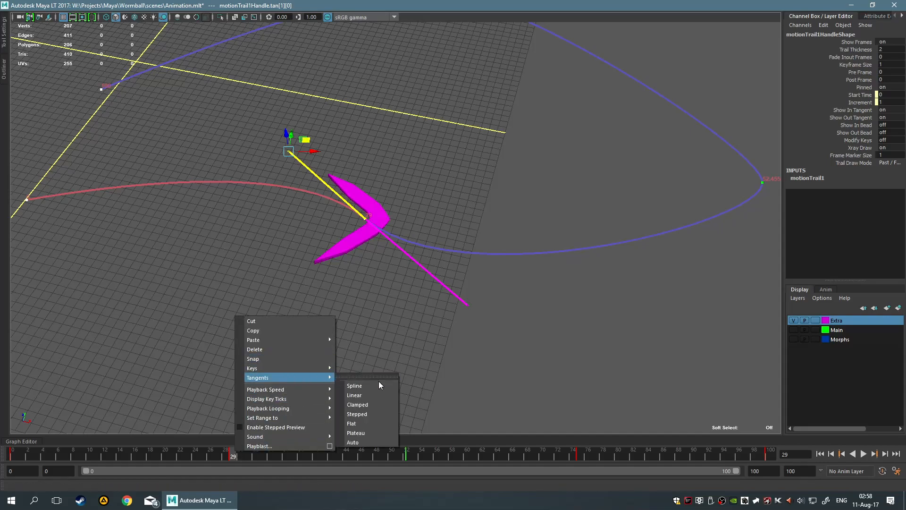
pyautogui.click(390, 414)
pyautogui.click(438, 347)
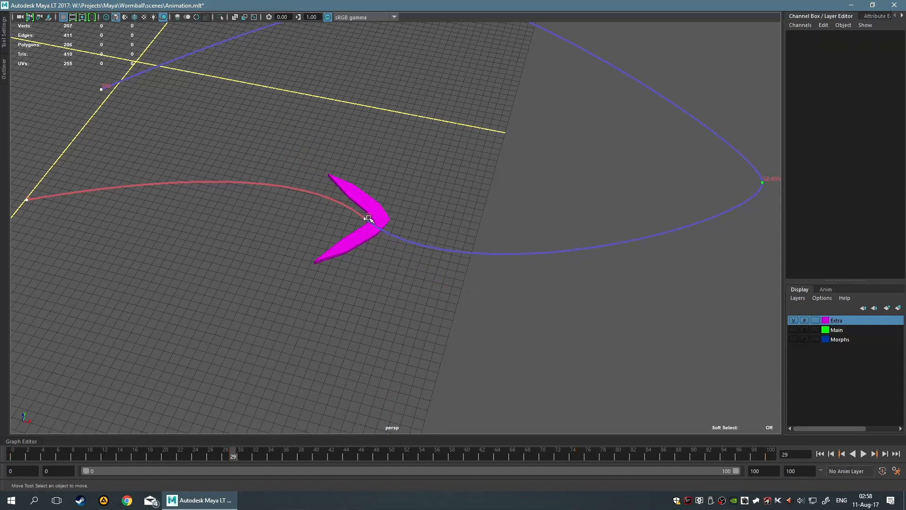
# Select the frame 29 key's out tangent on the motion trail and reposition it to change the curve
pyautogui.click(367, 218)
pyautogui.click(366, 218)
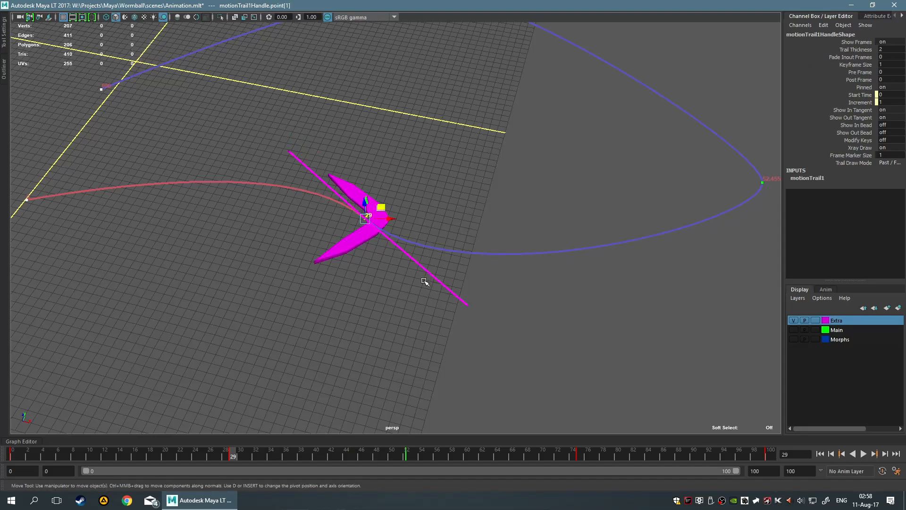
pyautogui.click(456, 290)
pyautogui.keyDown('alt'); pyautogui.moveTo(567, 304); pyautogui.dragTo(514, 303); pyautogui.keyUp('alt')
pyautogui.moveTo(376, 303); pyautogui.dragTo(355, 260)
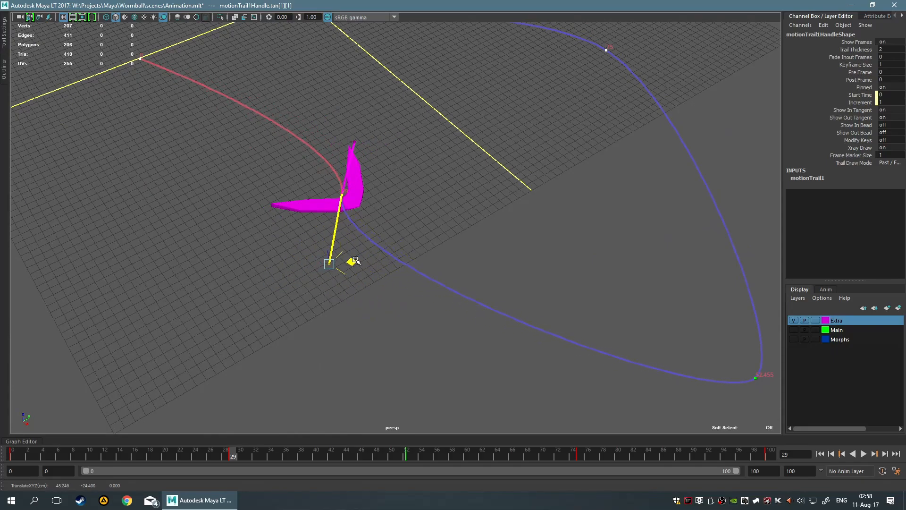
# Review the tangent type options for the frame 29 key once more
pyautogui.rightClick(234, 453)
pyautogui.moveTo(270, 382)
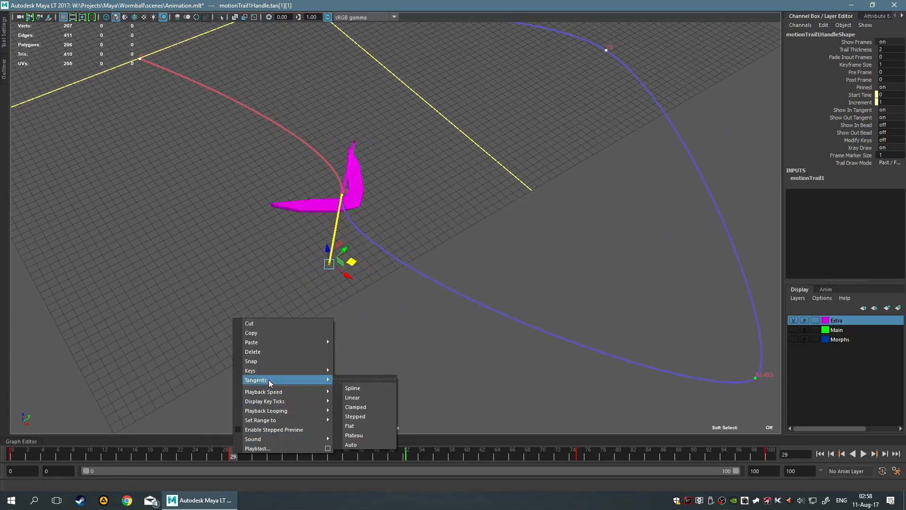
pyautogui.click(388, 426)
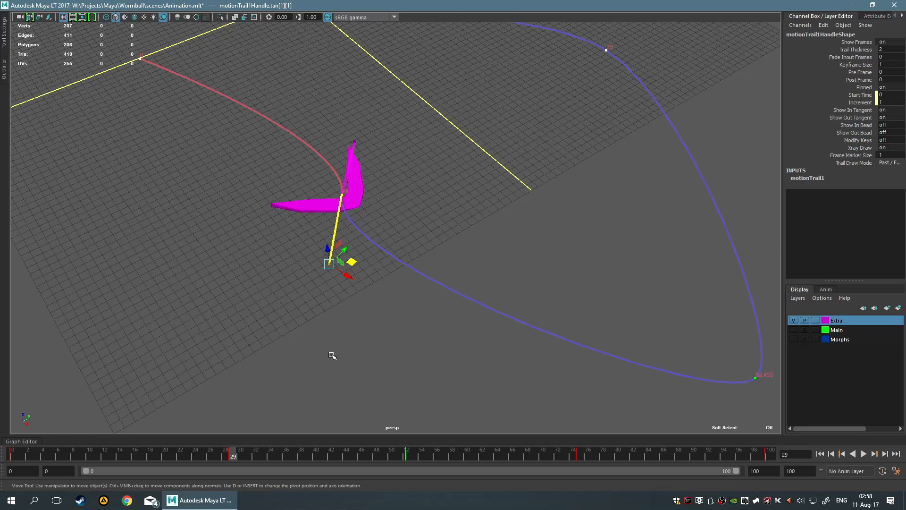
# Adjust the frame 29 key's out tangent further to reshape the boomerang's path around that key
pyautogui.keyDown('alt'); pyautogui.moveTo(353, 341); pyautogui.dragTo(310, 299); pyautogui.keyUp('alt')
pyautogui.moveTo(307, 257)
pyautogui.mouseDown()
pyautogui.moveTo(338, 269)
pyautogui.moveTo(302, 250)
pyautogui.moveTo(295, 234)
pyautogui.moveTo(384, 253)
pyautogui.moveTo(266, 236)
pyautogui.moveTo(340, 247)
pyautogui.moveTo(311, 261)
pyautogui.mouseUp()
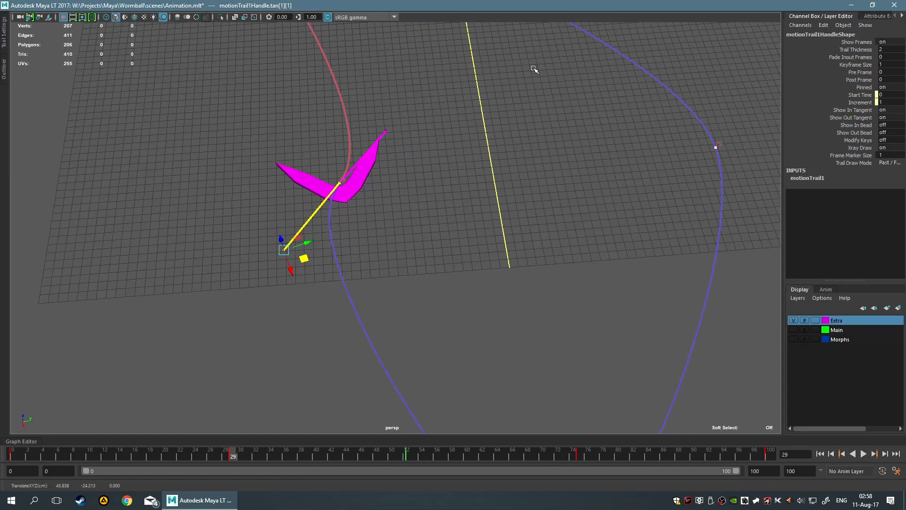
pyautogui.keyDown('alt'); pyautogui.moveTo(390, 180); pyautogui.dragTo(383, 211); pyautogui.keyUp('alt')
pyautogui.moveTo(284, 178); pyautogui.dragTo(374, 193)
pyautogui.keyDown('alt'); pyautogui.moveTo(437, 236); pyautogui.dragTo(410, 241); pyautogui.keyUp('alt')
pyautogui.click(411, 241)
# Return to frame 0 and select the frame 29 key on the motion trail
pyautogui.click(380, 144)
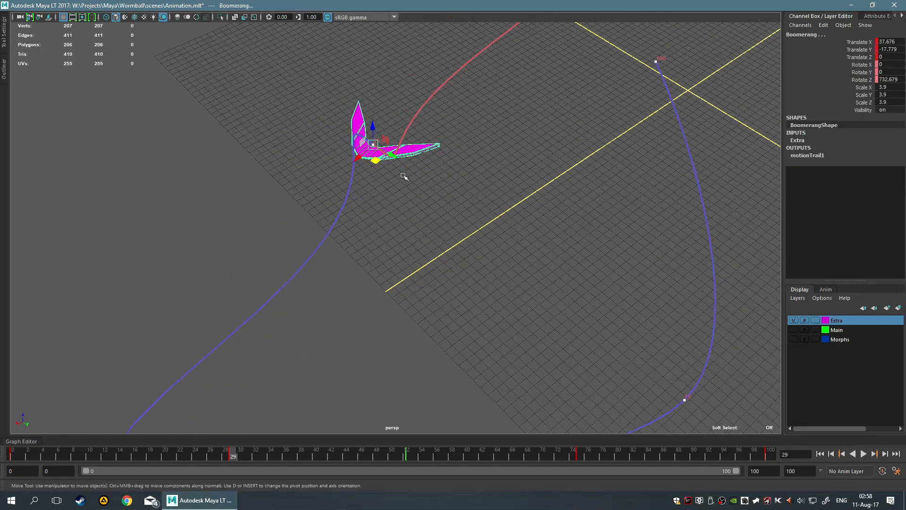
pyautogui.hotkey('ctrl', 'z')
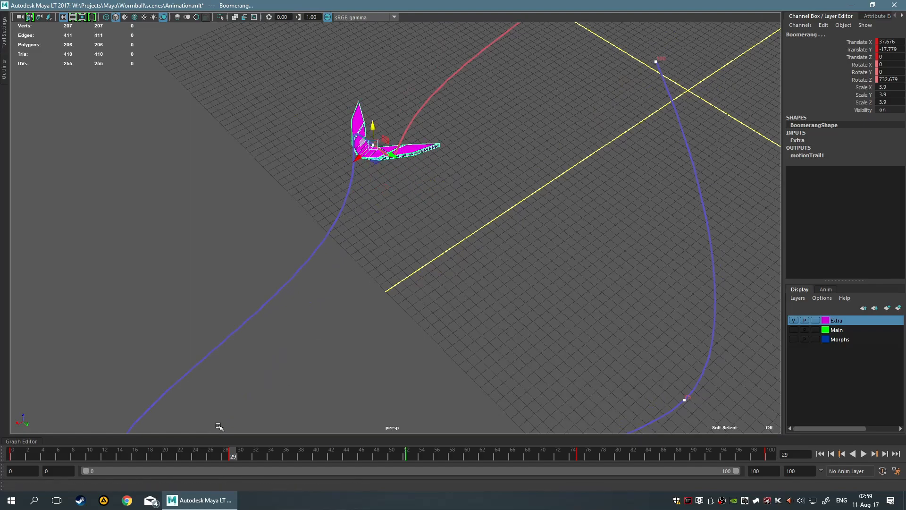
pyautogui.moveTo(209, 452); pyautogui.dragTo(11, 451)
pyautogui.moveTo(357, 120); pyautogui.dragTo(408, 166)
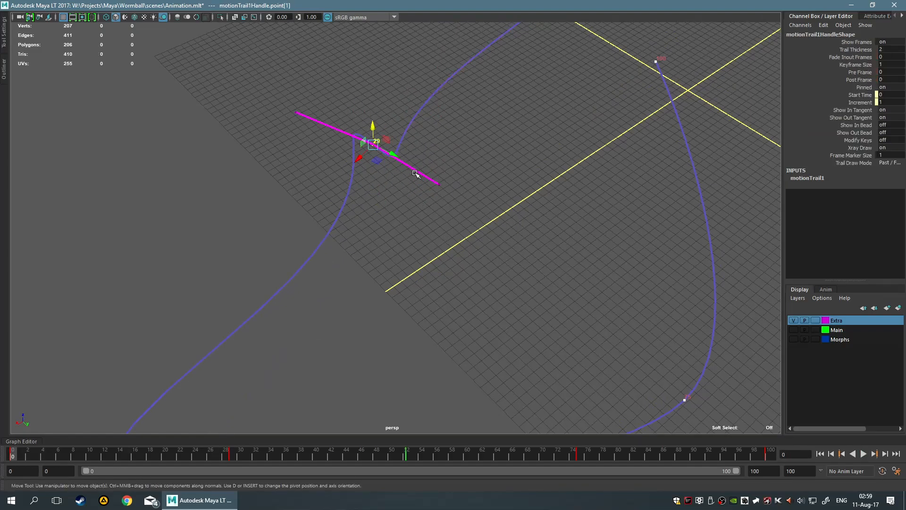
# Reposition the frame 29 key's in and out tangents separately to bend each side of the trail
pyautogui.keyDown('alt'); pyautogui.moveTo(497, 217); pyautogui.dragTo(415, 248); pyautogui.keyUp('alt')
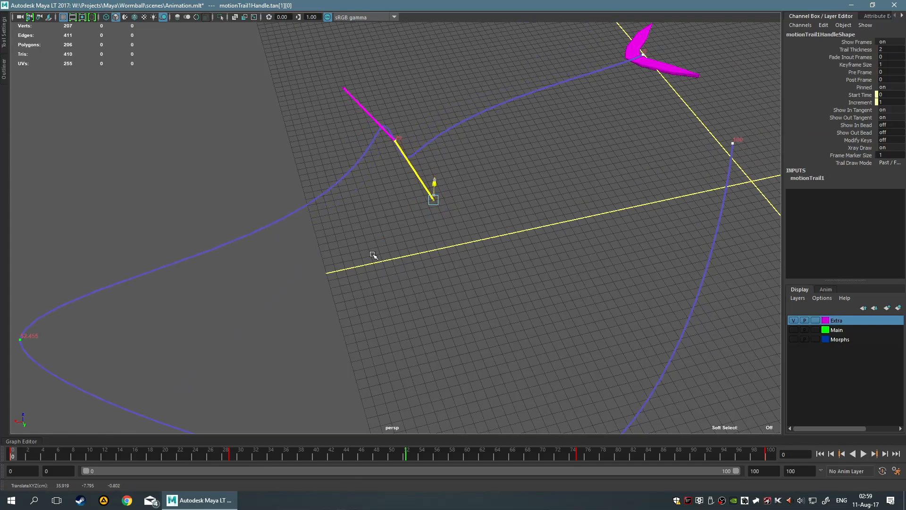
pyautogui.moveTo(421, 209); pyautogui.dragTo(392, 208)
pyautogui.moveTo(396, 156); pyautogui.dragTo(399, 202)
pyautogui.keyDown('alt'); pyautogui.moveTo(514, 188); pyautogui.dragTo(465, 181); pyautogui.keyUp('alt')
pyautogui.moveTo(374, 87); pyautogui.dragTo(458, 125)
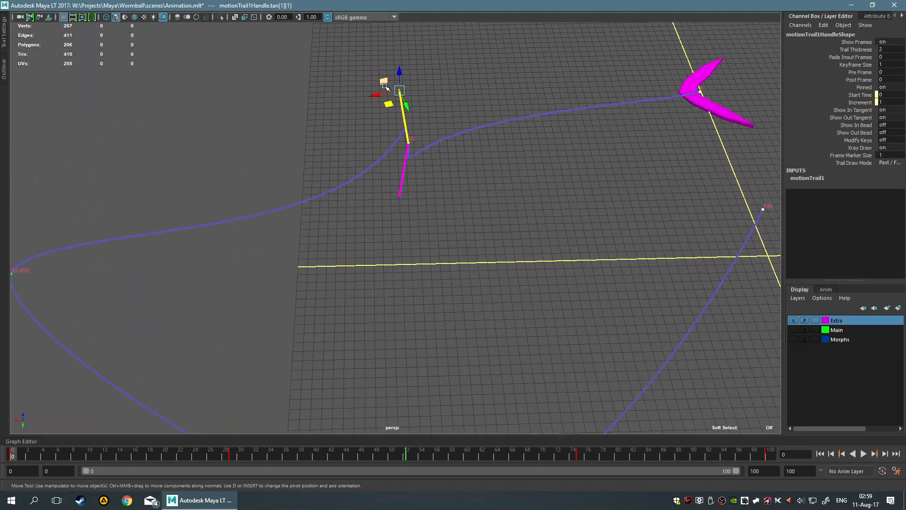
# Select the frame 29 key together with both tangents, move them across the grid, and clear the selection
pyautogui.moveTo(382, 80); pyautogui.dragTo(489, 237)
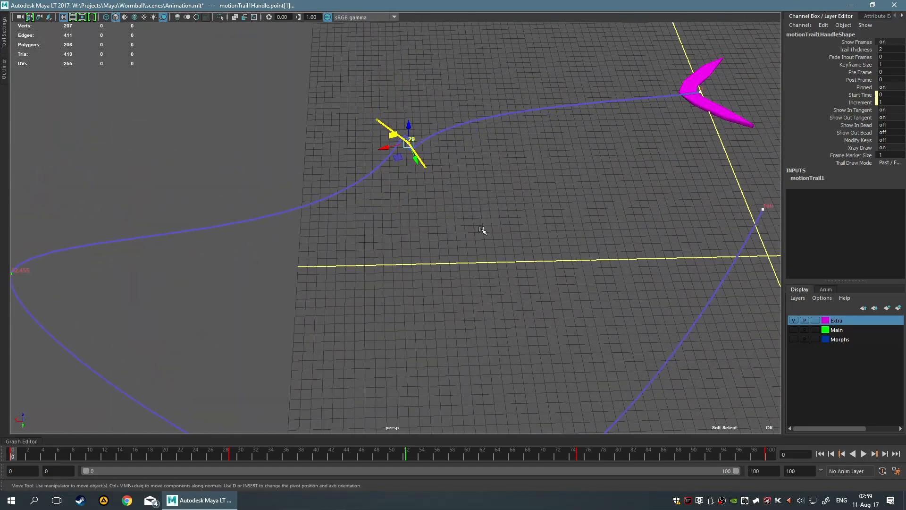
pyautogui.moveTo(337, 107); pyautogui.dragTo(375, 167)
pyautogui.keyDown('alt'); pyautogui.moveTo(459, 207); pyautogui.dragTo(441, 213); pyautogui.keyUp('alt')
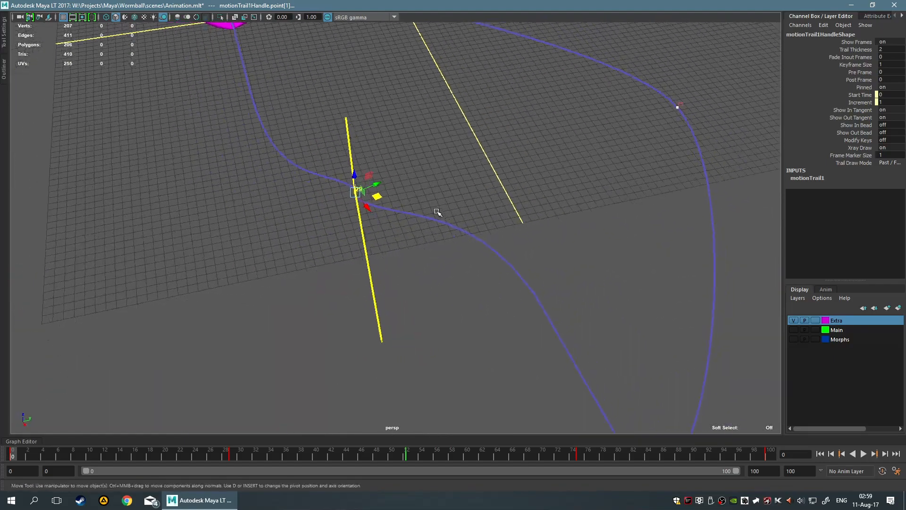
pyautogui.moveTo(386, 197); pyautogui.dragTo(375, 187)
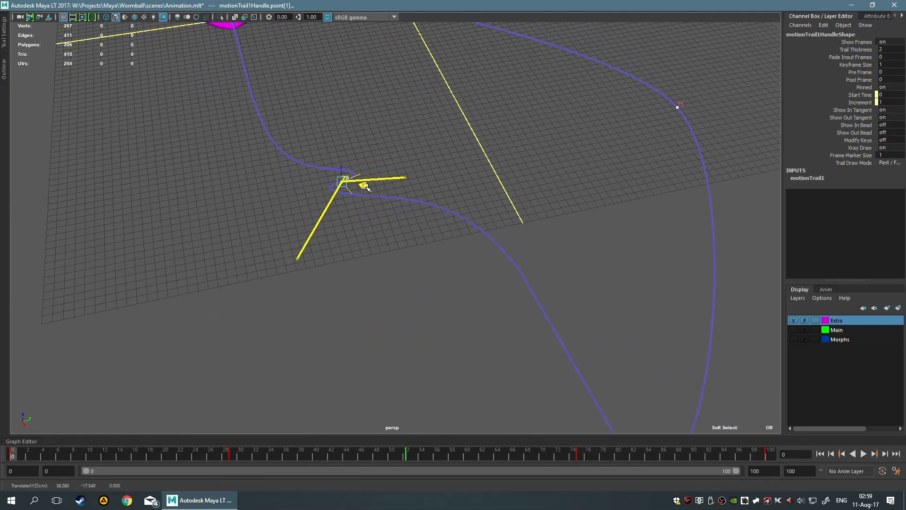
pyautogui.keyDown('alt'); pyautogui.moveTo(395, 230); pyautogui.dragTo(462, 222); pyautogui.keyUp('alt')
pyautogui.click(461, 222)
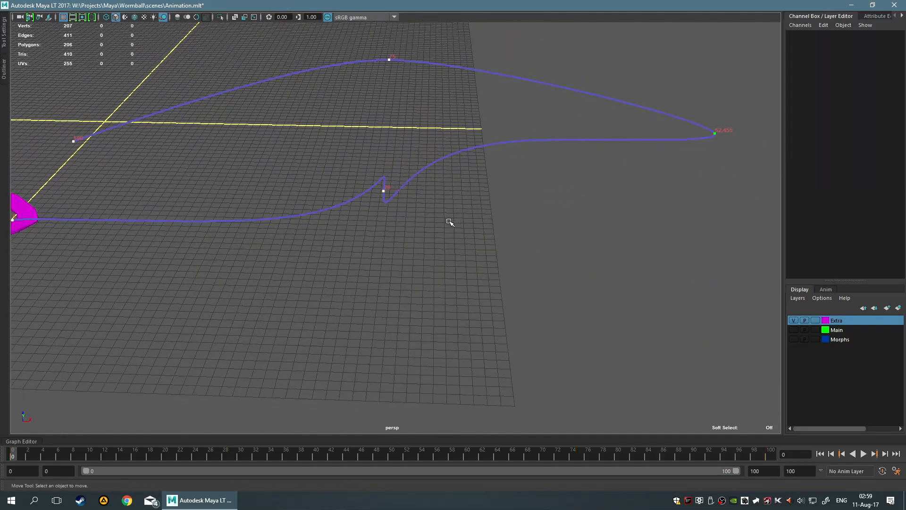
# Raise the frame 29 key's in tangent above the grid to give the trail a vertical bend
pyautogui.click(381, 192)
pyautogui.keyDown('alt'); pyautogui.moveTo(381, 192); pyautogui.dragTo(463, 174); pyautogui.keyUp('alt')
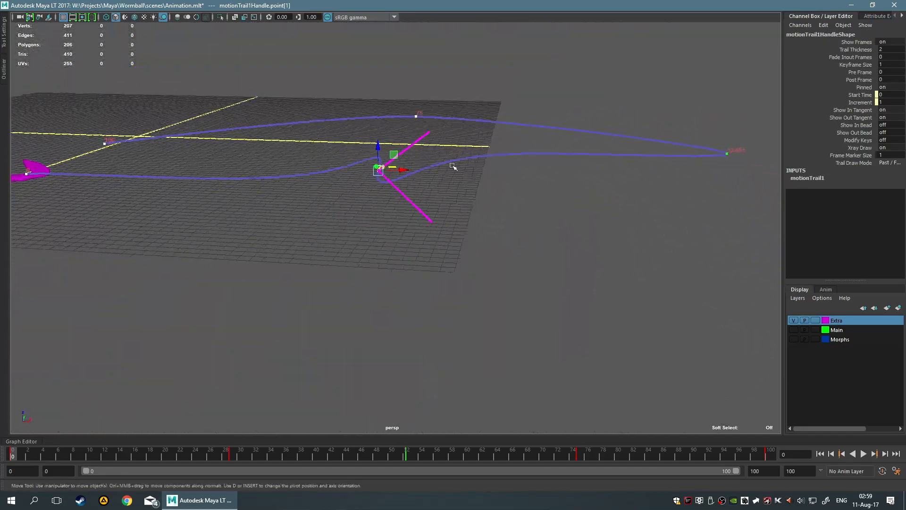
pyautogui.click(444, 156)
pyautogui.click(380, 171)
pyautogui.click(428, 133)
pyautogui.keyDown('alt'); pyautogui.moveTo(524, 141); pyautogui.dragTo(528, 150); pyautogui.keyUp('alt')
pyautogui.moveTo(446, 116); pyautogui.dragTo(394, 87)
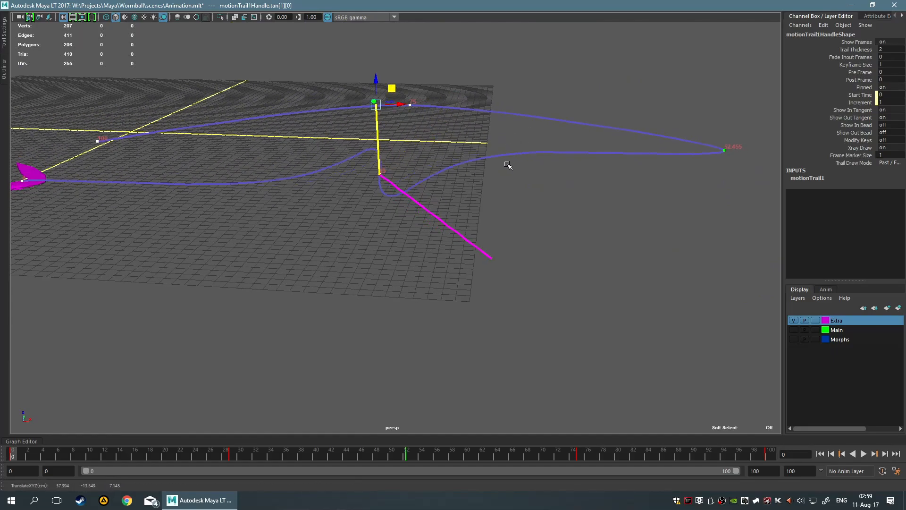
pyautogui.keyDown('alt'); pyautogui.moveTo(504, 163); pyautogui.dragTo(465, 142); pyautogui.keyUp('alt')
pyautogui.moveTo(389, 83); pyautogui.dragTo(366, 76)
pyautogui.keyDown('alt'); pyautogui.moveTo(482, 95); pyautogui.dragTo(357, 68); pyautogui.keyUp('alt')
# Clear the selection and play back the boomerang's flight along the reshaped trail
pyautogui.keyDown('alt'); pyautogui.moveTo(474, 182); pyautogui.dragTo(610, 309); pyautogui.keyUp('alt')
pyautogui.click(578, 190)
pyautogui.hotkey('alt', 'v')
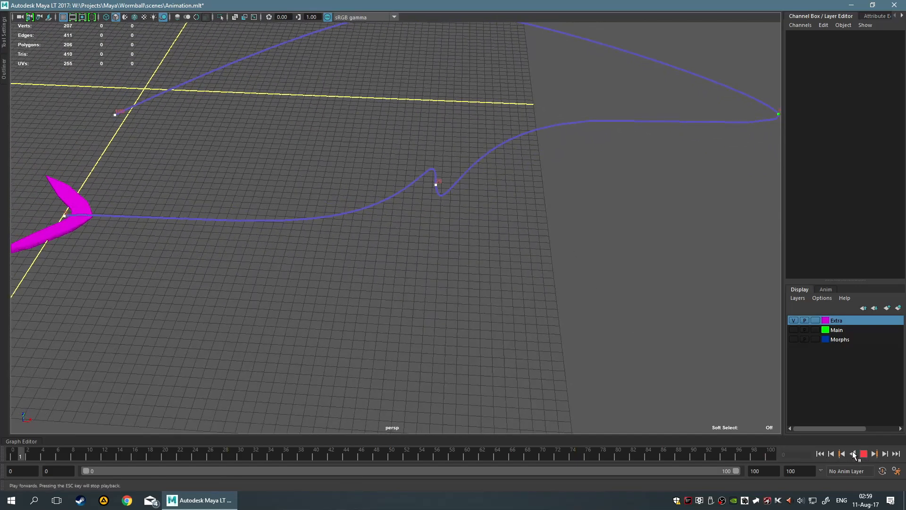
pyautogui.scroll(-7, 575, 221)
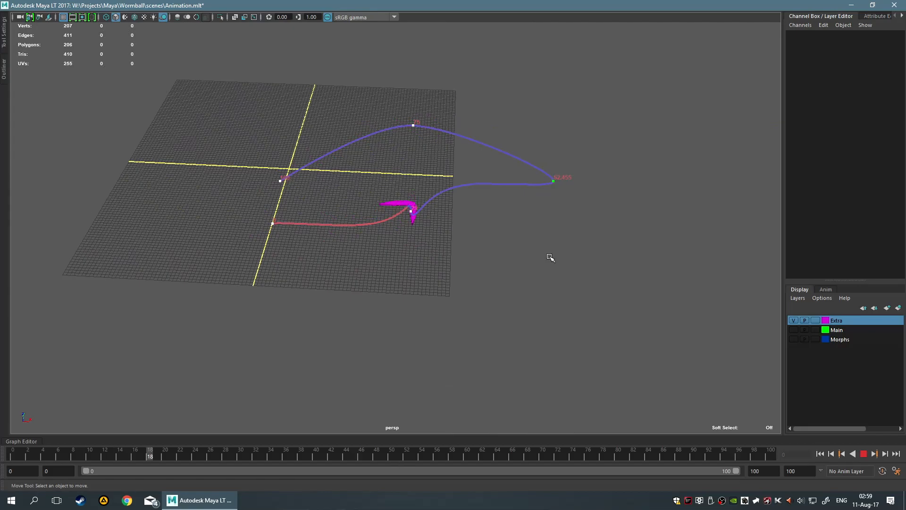
# Stop the playback, select the motion trail and delete it from the scene
pyautogui.scroll(5, 510, 260)
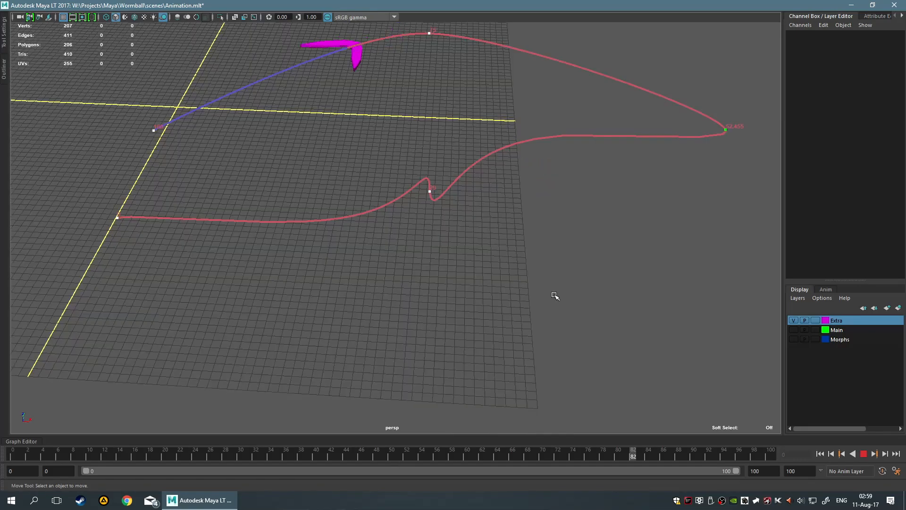
pyautogui.click(864, 454)
pyautogui.scroll(4, 511, 288)
pyautogui.scroll(-7, 506, 280)
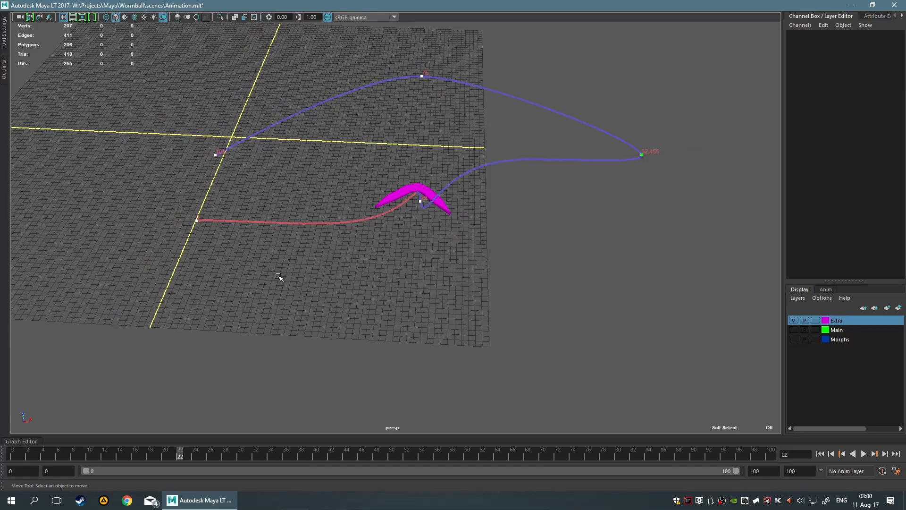
pyautogui.moveTo(317, 237); pyautogui.dragTo(321, 240)
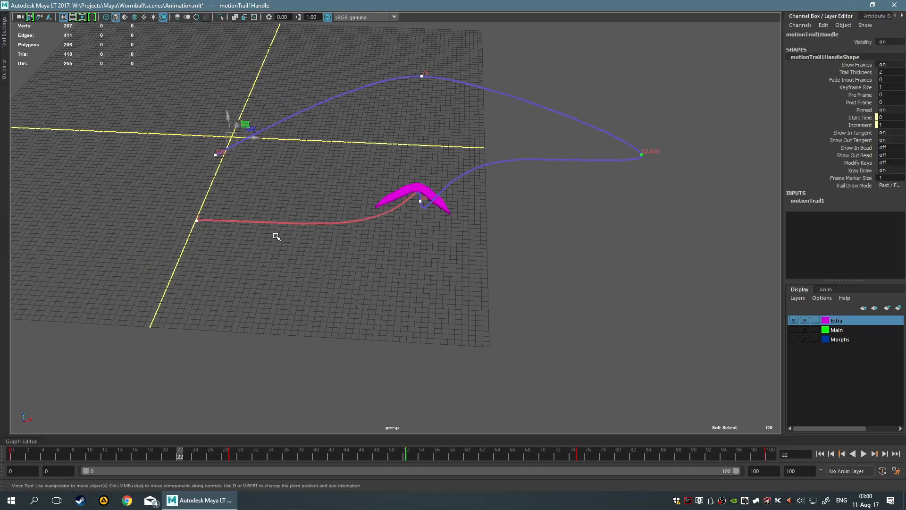
pyautogui.press('Delete')
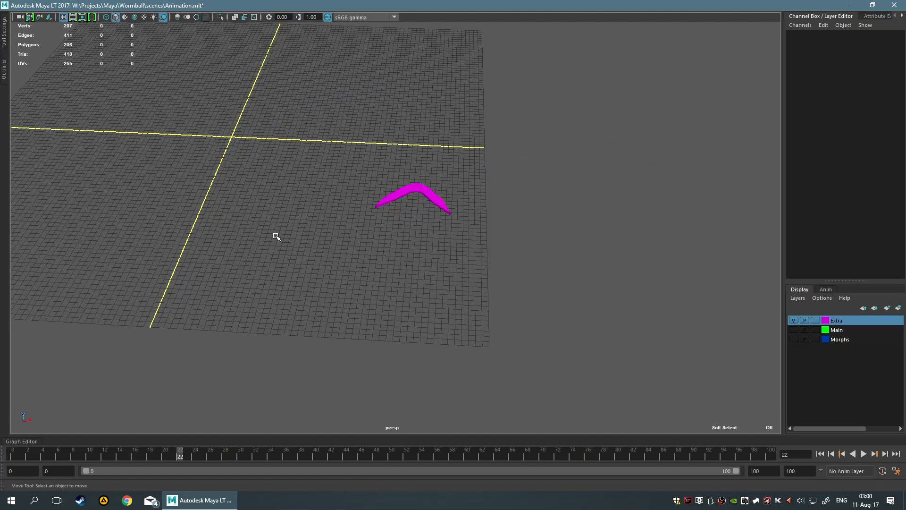
# Select the boomerang and delete its animation key at frame 0
pyautogui.moveTo(350, 159); pyautogui.dragTo(551, 349)
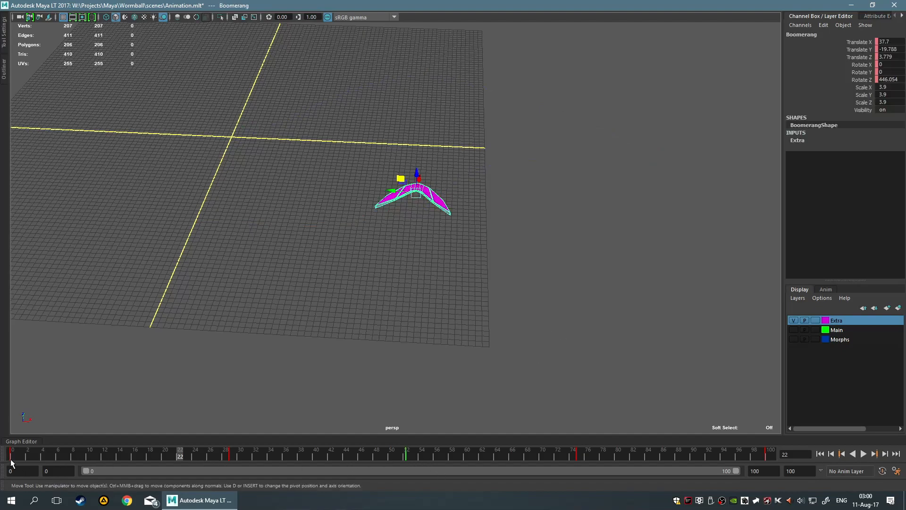
pyautogui.click(11, 460)
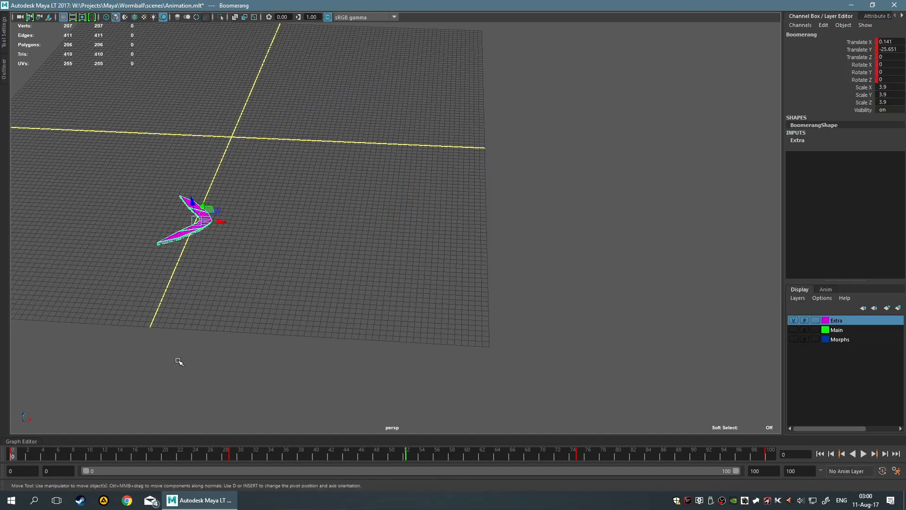
pyautogui.rightClick(14, 458)
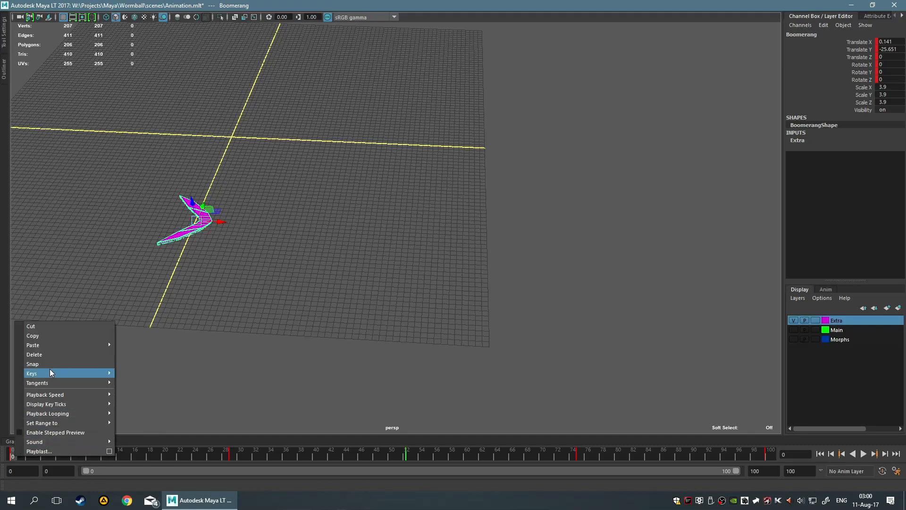
pyautogui.click(66, 357)
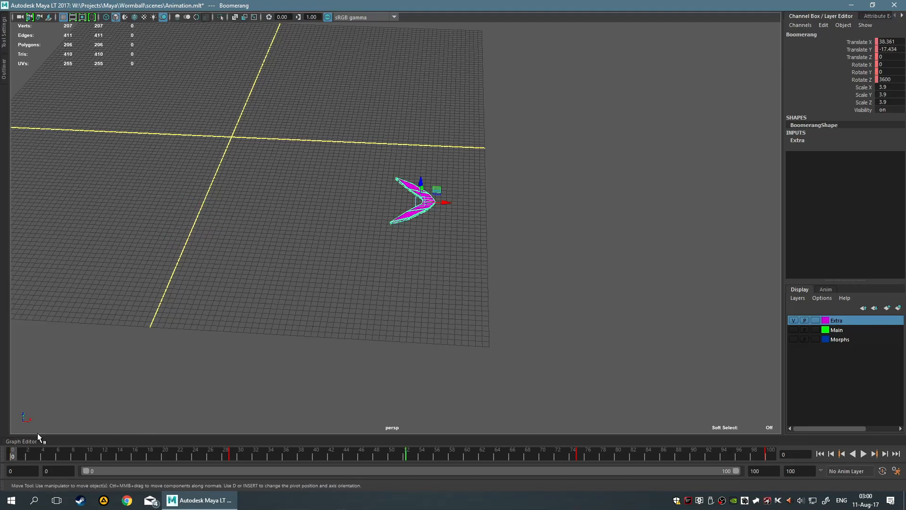
# Delete the boomerang's animation key at frame 29
pyautogui.rightClick(232, 452)
pyautogui.click(240, 448)
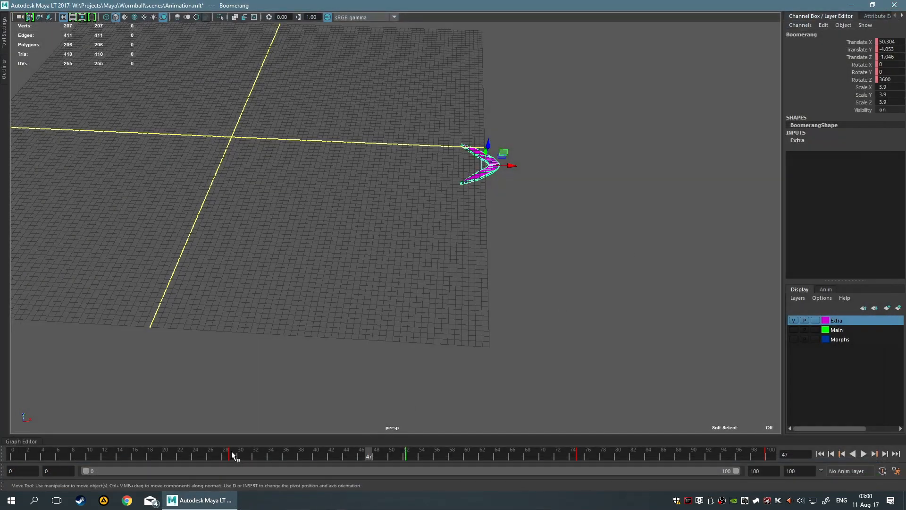
pyautogui.click(231, 454)
pyautogui.rightClick(230, 454)
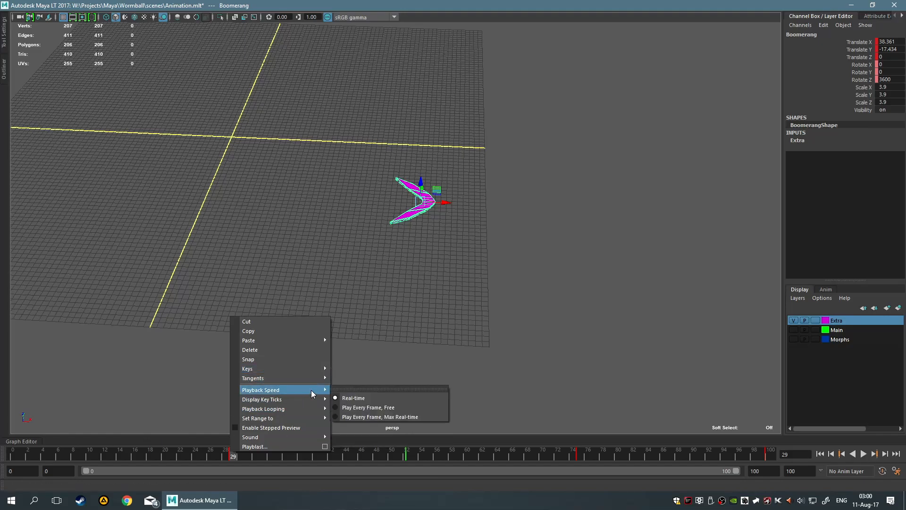
pyautogui.click(275, 351)
# Delete the boomerang's animation key at frame 52
pyautogui.rightClick(407, 460)
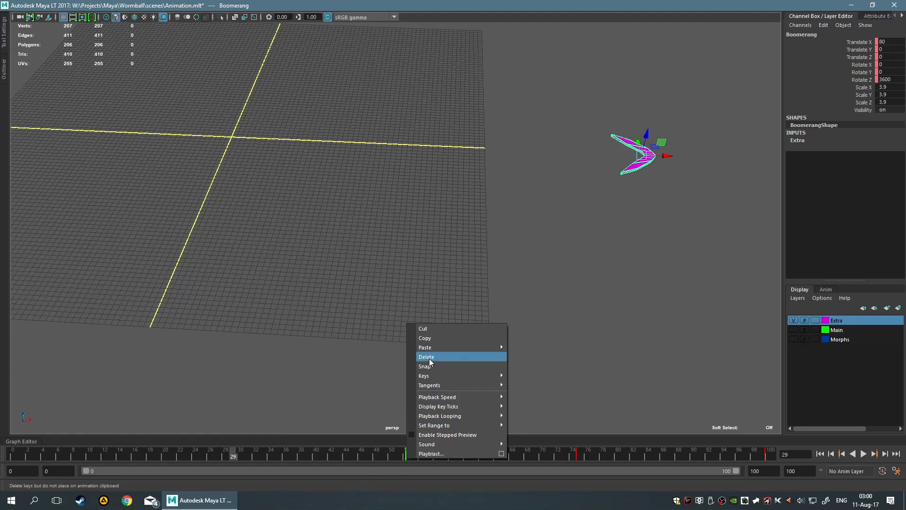
pyautogui.click(425, 357)
pyautogui.rightClick(408, 458)
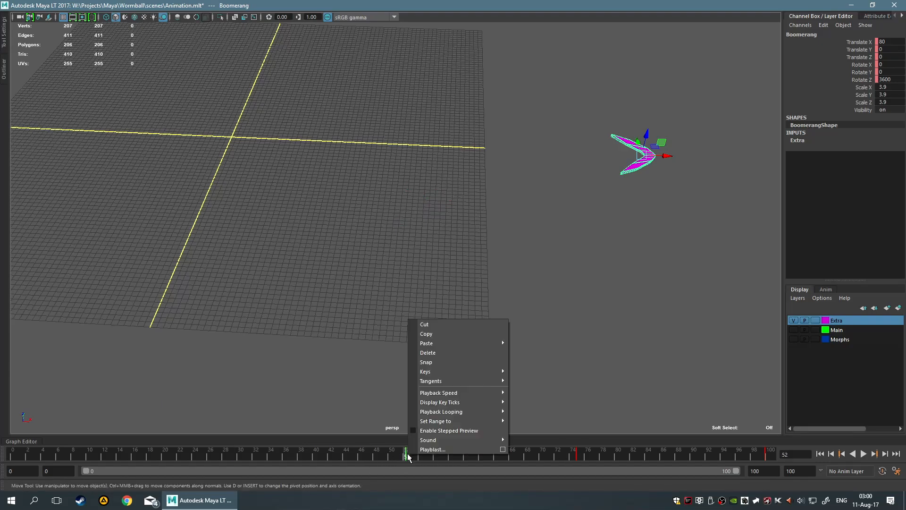
pyautogui.click(454, 362)
# Delete the boomerang's remaining animation keys at frames 75 and 100
pyautogui.rightClick(579, 456)
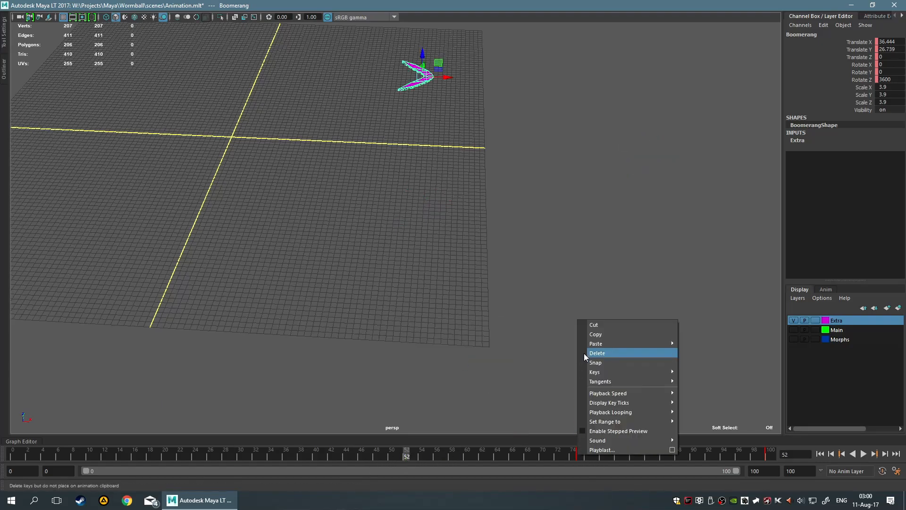
pyautogui.click(600, 357)
pyautogui.click(577, 455)
pyautogui.rightClick(577, 454)
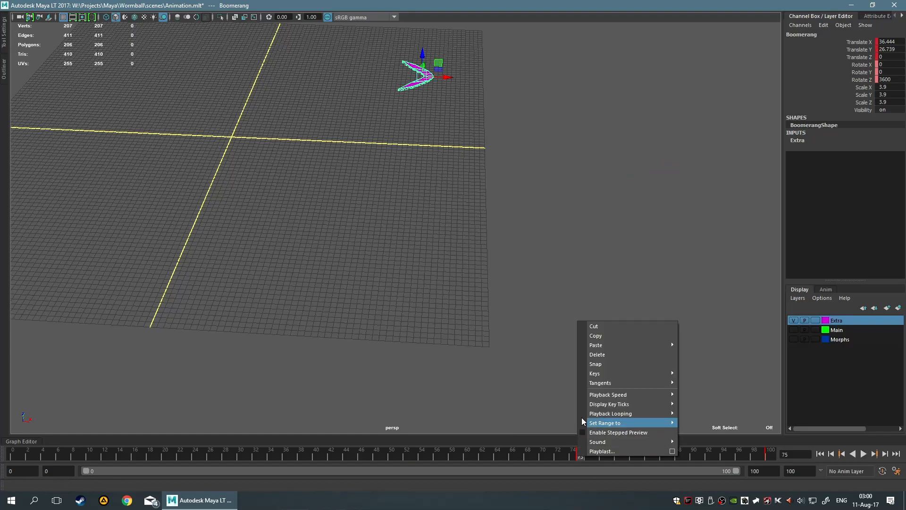
pyautogui.click(603, 354)
pyautogui.click(766, 457)
pyautogui.rightClick(768, 457)
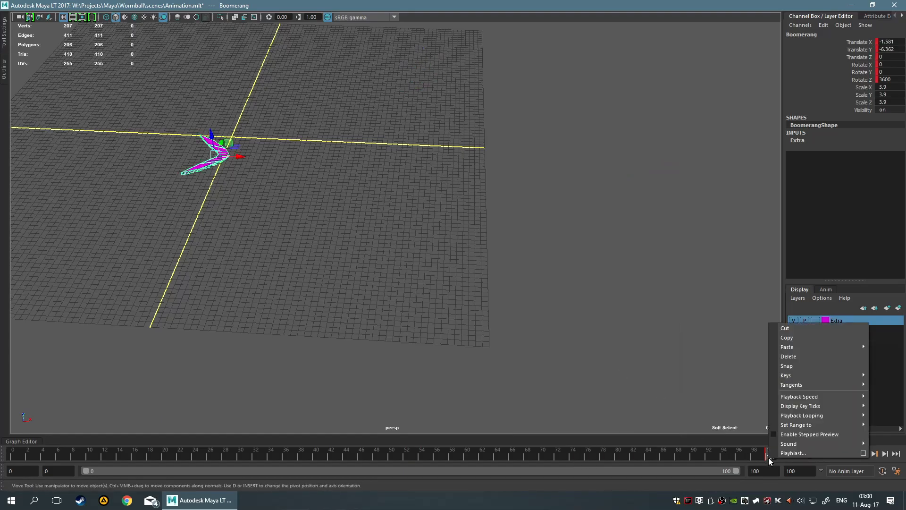
pyautogui.click(786, 355)
# Return to frame 0 and set the boomerang's translation and rotation to 0 on all axes
pyautogui.moveTo(67, 455); pyautogui.dragTo(1, 443)
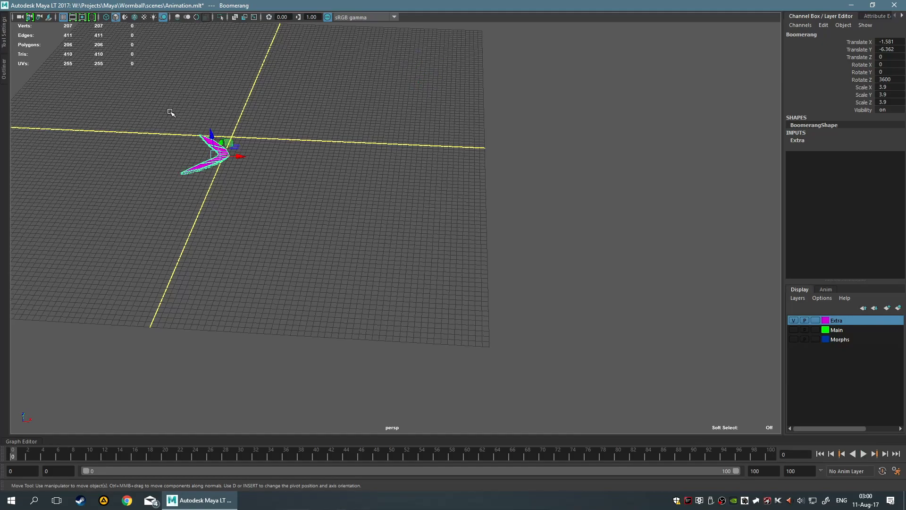
pyautogui.moveTo(887, 41); pyautogui.dragTo(897, 76)
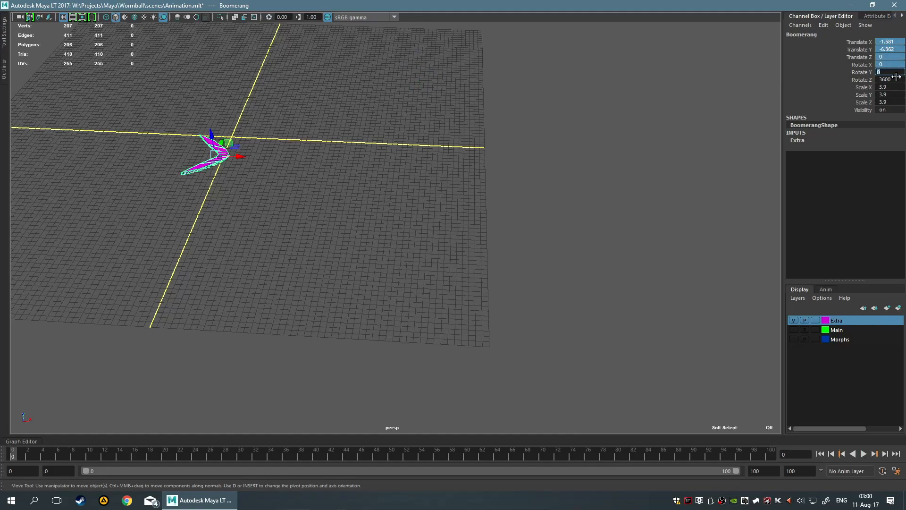
pyautogui.press('Return')
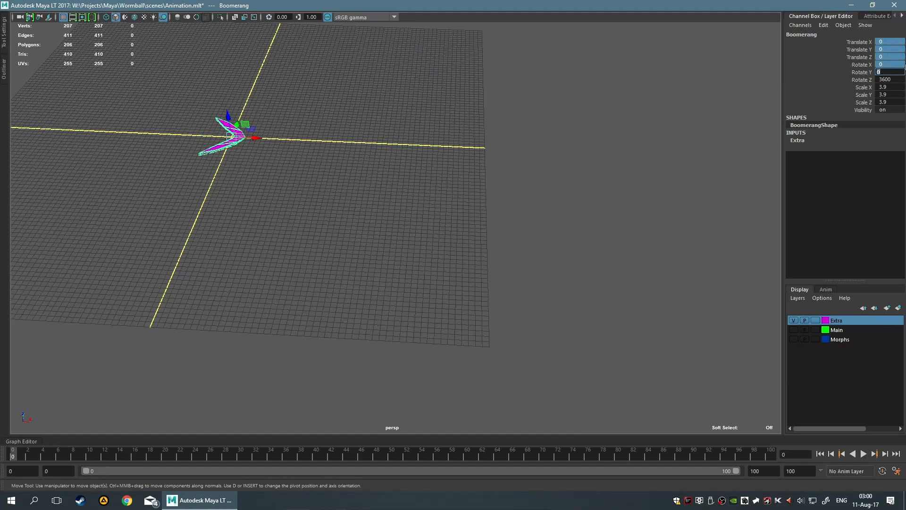
pyautogui.click(893, 79)
pyautogui.click(424, 178)
pyautogui.keyDown('alt'); pyautogui.moveTo(425, 178); pyautogui.dragTo(460, 179); pyautogui.keyUp('alt')
pyautogui.click(210, 151)
pyautogui.keyDown('alt'); pyautogui.moveTo(291, 145); pyautogui.dragTo(520, 211, button='middle'); pyautogui.keyUp('alt')
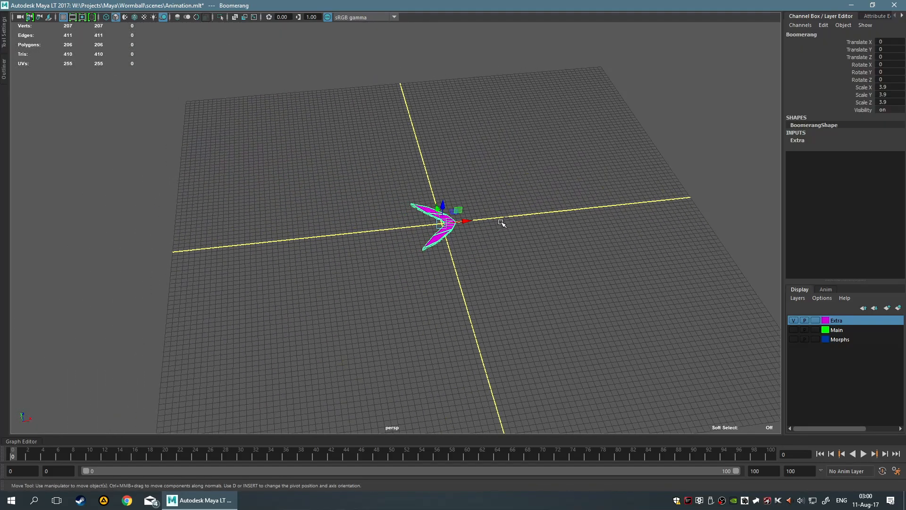
# Set the boomerang's scale to 1 on the X, Y and Z axes
pyautogui.keyDown('alt'); pyautogui.moveTo(534, 256); pyautogui.dragTo(449, 264); pyautogui.keyUp('alt')
pyautogui.keyDown('alt'); pyautogui.moveTo(448, 264); pyautogui.dragTo(627, 269, button='right'); pyautogui.keyUp('alt')
pyautogui.keyDown('alt'); pyautogui.moveTo(627, 269); pyautogui.dragTo(527, 239, button='middle'); pyautogui.keyUp('alt')
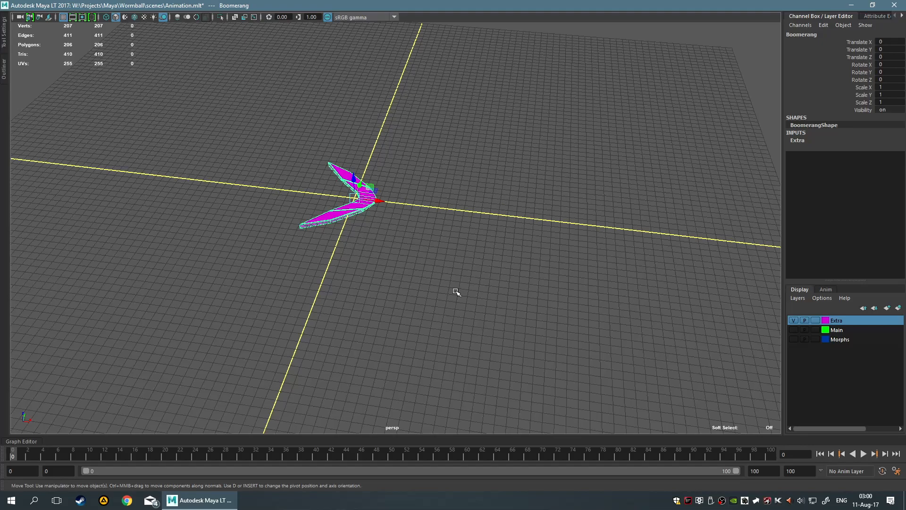
pyautogui.keyDown('alt'); pyautogui.moveTo(471, 272); pyautogui.dragTo(487, 288); pyautogui.keyUp('alt')
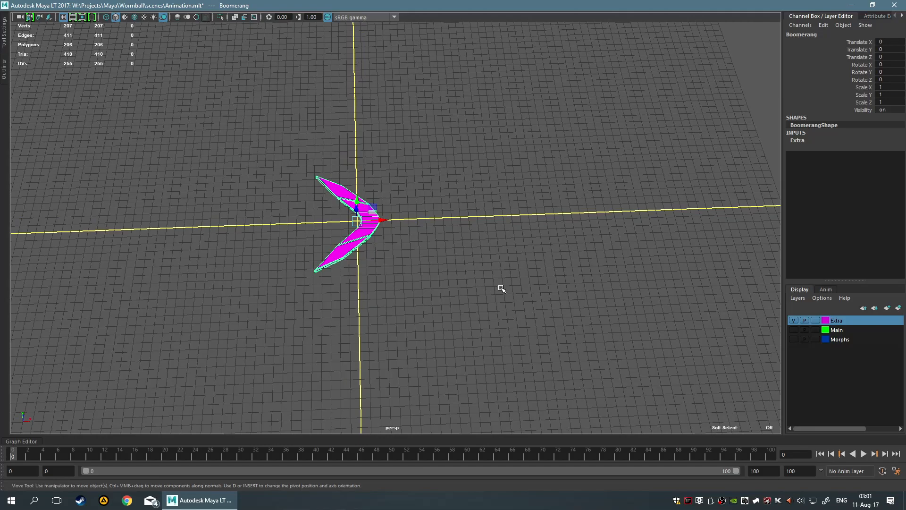
# In the top view, start an EP curve beside the boomerang with three points that dip below the X axis and rise again
pyautogui.press('g')
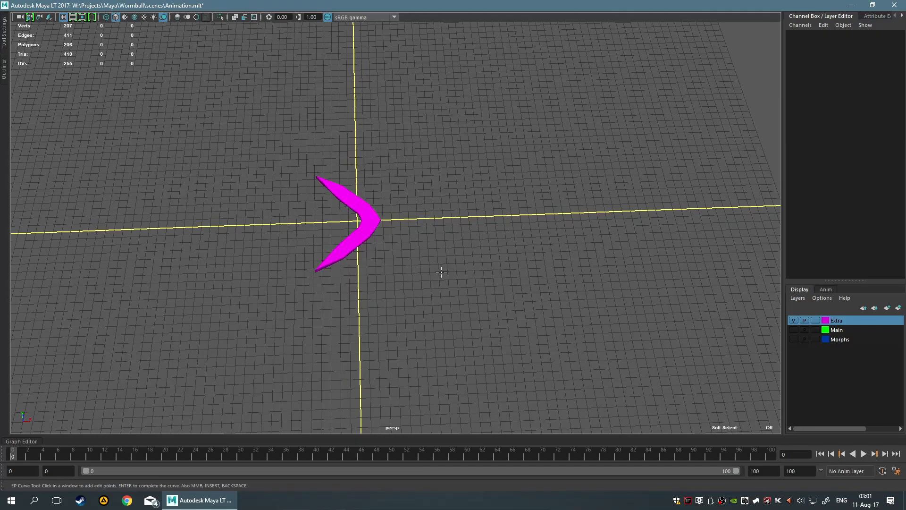
pyautogui.scroll(-5, 500, 281)
pyautogui.keyDown('alt'); pyautogui.moveTo(529, 233); pyautogui.dragTo(493, 194, button='middle'); pyautogui.keyUp('alt')
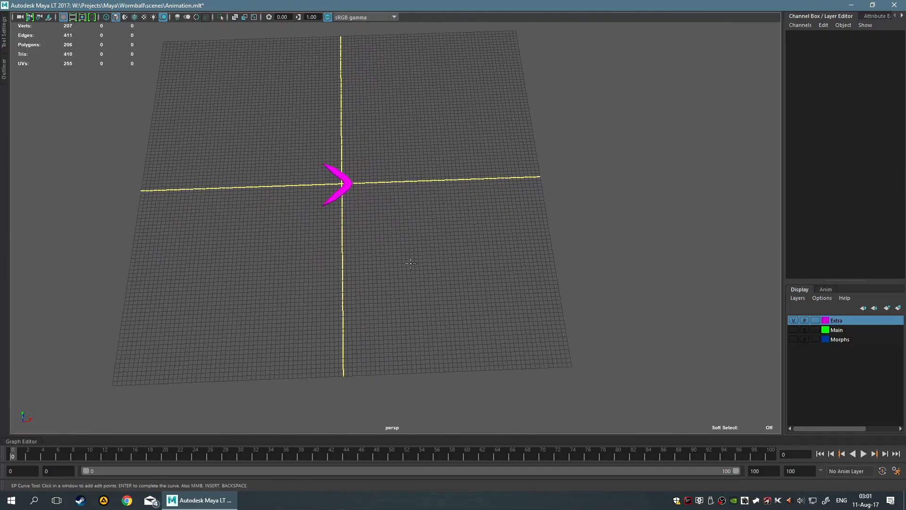
pyautogui.press('space')
pyautogui.scroll(-5, 491, 378)
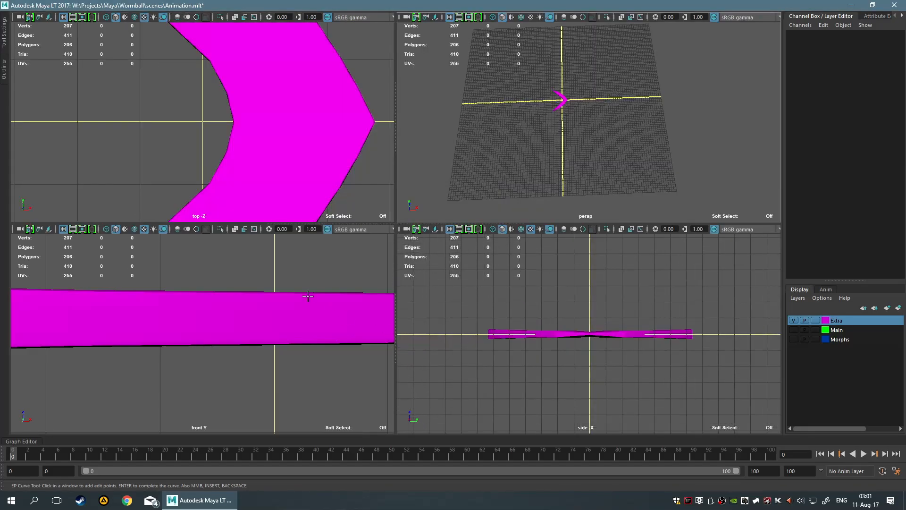
pyautogui.scroll(-3, 191, 107)
pyautogui.press('space')
pyautogui.scroll(-4, 479, 179)
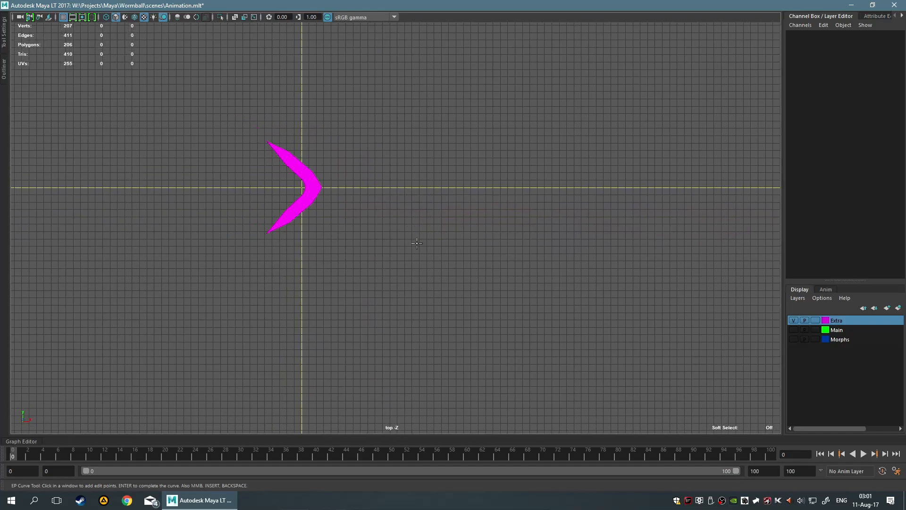
pyautogui.keyDown('alt'); pyautogui.moveTo(416, 234); pyautogui.dragTo(378, 215, button='middle'); pyautogui.keyUp('alt')
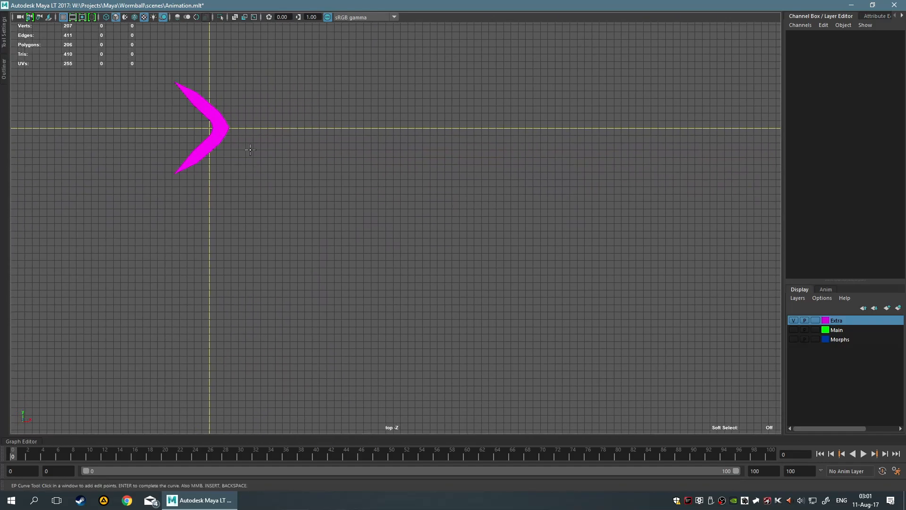
pyautogui.click(256, 158)
pyautogui.click(398, 344)
pyautogui.click(542, 228)
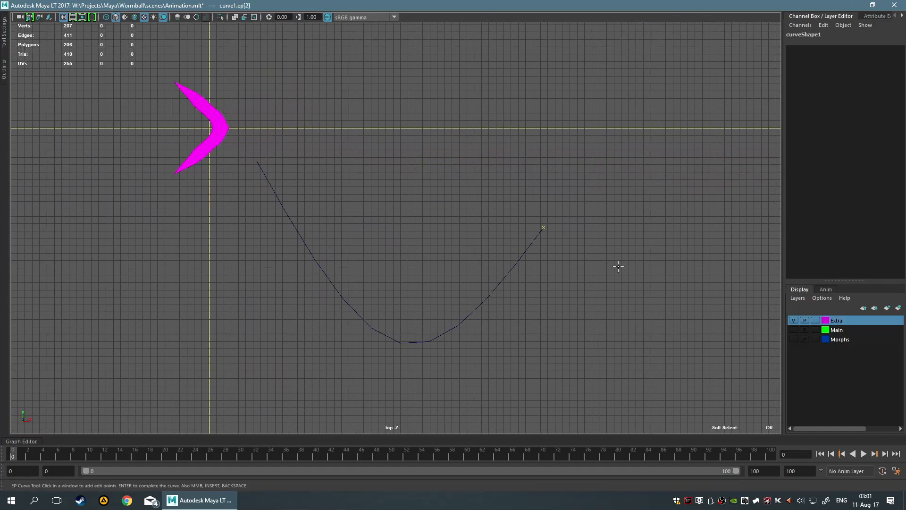
# Extend the EP curve with further points away from the boomerang, bending it up toward the X axis
pyautogui.keyDown('alt'); pyautogui.moveTo(617, 262); pyautogui.dragTo(357, 224, button='middle'); pyautogui.keyUp('alt')
pyautogui.click(527, 266)
pyautogui.keyDown('alt'); pyautogui.moveTo(651, 125); pyautogui.dragTo(682, 161); pyautogui.keyUp('alt')
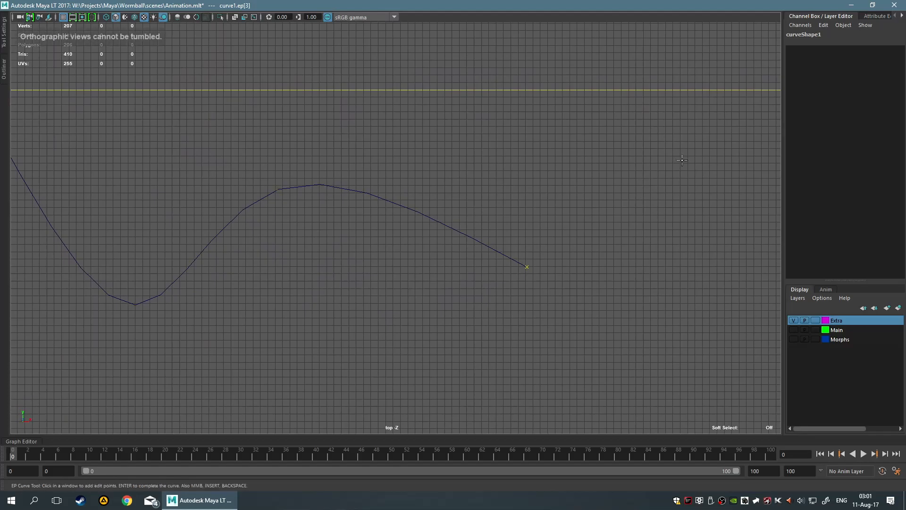
pyautogui.click(596, 161)
pyautogui.keyDown('alt'); pyautogui.moveTo(685, 160); pyautogui.dragTo(454, 272, button='middle'); pyautogui.keyUp('alt')
pyautogui.click(560, 204)
# Bring the EP curve back above the X axis to a last point near the boomerang and complete it
pyautogui.moveTo(562, 201); pyautogui.dragTo(485, 112)
pyautogui.keyDown('alt'); pyautogui.moveTo(402, 132); pyautogui.dragTo(588, 220, button='middle'); pyautogui.keyUp('alt')
pyautogui.moveTo(313, 79); pyautogui.dragTo(271, 117)
pyautogui.keyDown('alt'); pyautogui.moveTo(258, 183); pyautogui.dragTo(572, 275, button='middle'); pyautogui.keyUp('alt')
pyautogui.moveTo(282, 153); pyautogui.dragTo(244, 275)
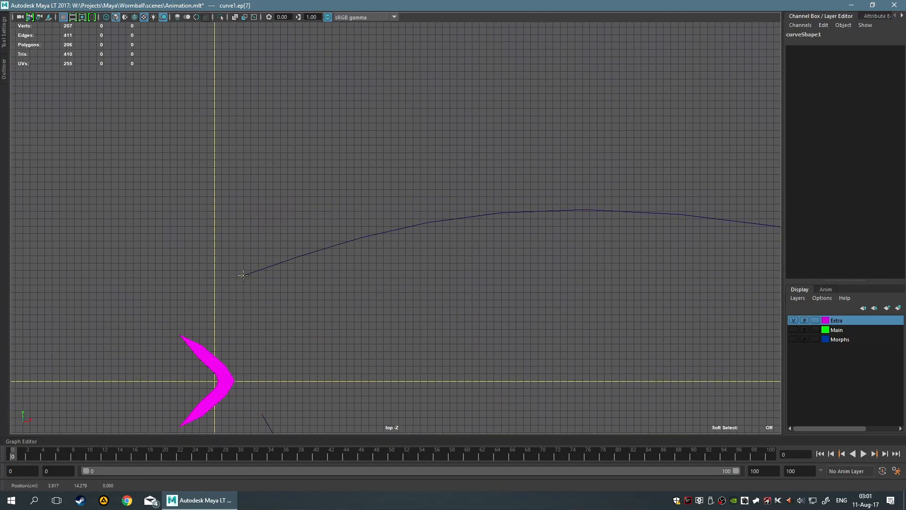
pyautogui.keyDown('alt'); pyautogui.moveTo(469, 325); pyautogui.dragTo(362, 120, button='middle'); pyautogui.keyUp('alt')
pyautogui.keyDown('alt'); pyautogui.moveTo(336, 163); pyautogui.dragTo(386, 172, button='middle'); pyautogui.keyUp('alt')
pyautogui.press('Return')
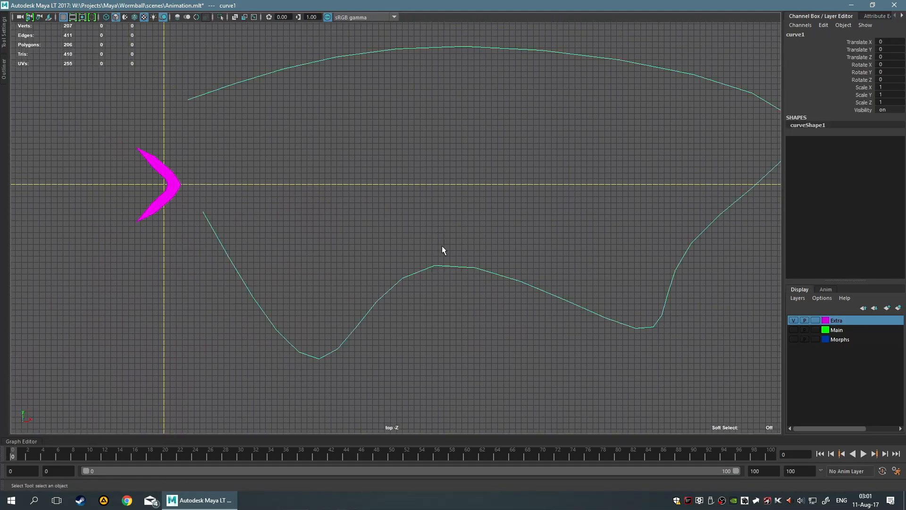
# Switch the curve to edit point selection and move the point at the outbound side's hump downward
pyautogui.press('F9')
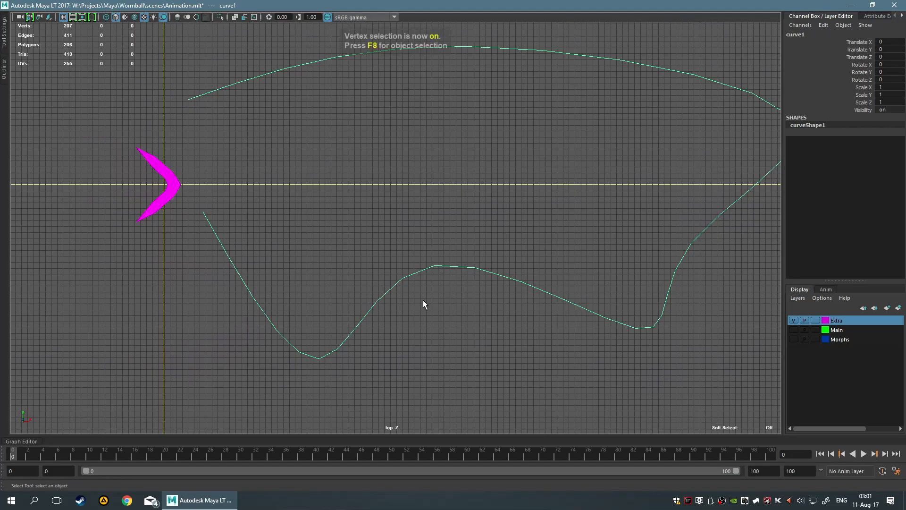
pyautogui.rightClick(424, 260)
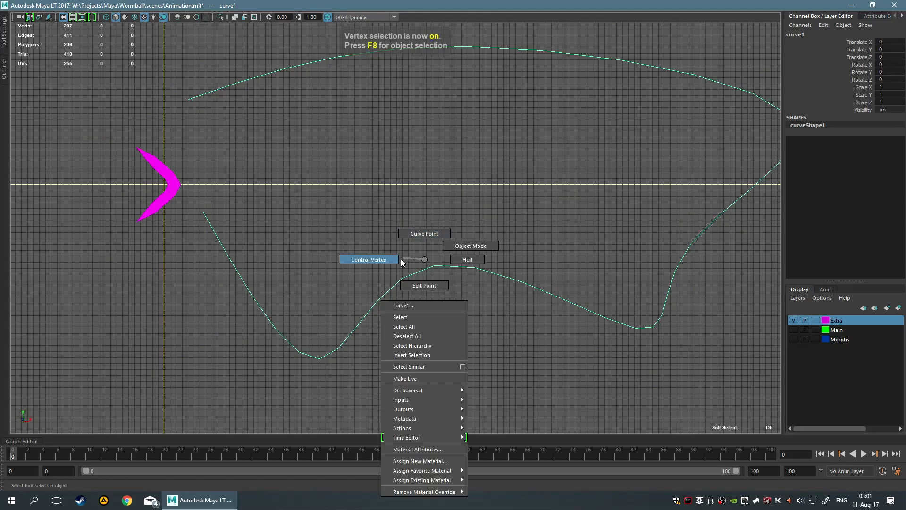
pyautogui.moveTo(401, 258); pyautogui.dragTo(425, 286, button='right')
pyautogui.scroll(2, 441, 308)
pyautogui.moveTo(379, 244); pyautogui.dragTo(543, 340)
pyautogui.press('w')
pyautogui.moveTo(465, 260); pyautogui.dragTo(486, 344)
# Reposition more edit points along the curve's outbound side to smooth it into one wide arc
pyautogui.keyDown('alt'); pyautogui.moveTo(486, 343); pyautogui.dragTo(413, 236, button='middle'); pyautogui.keyUp('alt')
pyautogui.moveTo(413, 235); pyautogui.dragTo(487, 317)
pyautogui.keyDown('alt'); pyautogui.moveTo(524, 264); pyautogui.dragTo(363, 243, button='middle'); pyautogui.keyUp('alt')
pyautogui.moveTo(436, 194); pyautogui.dragTo(581, 289)
pyautogui.moveTo(510, 226); pyautogui.dragTo(488, 222)
pyautogui.moveTo(558, 118); pyautogui.dragTo(621, 125)
pyautogui.keyDown('alt'); pyautogui.moveTo(605, 251); pyautogui.dragTo(481, 287, button='right'); pyautogui.keyUp('alt')
pyautogui.moveTo(391, 205); pyautogui.dragTo(487, 279)
pyautogui.moveTo(464, 220); pyautogui.dragTo(476, 221)
# Select two neighbouring edit points on the rising outbound section and shift them toward the boomerang with Soft Select on
pyautogui.moveTo(388, 112); pyautogui.dragTo(678, 307)
pyautogui.press('b')
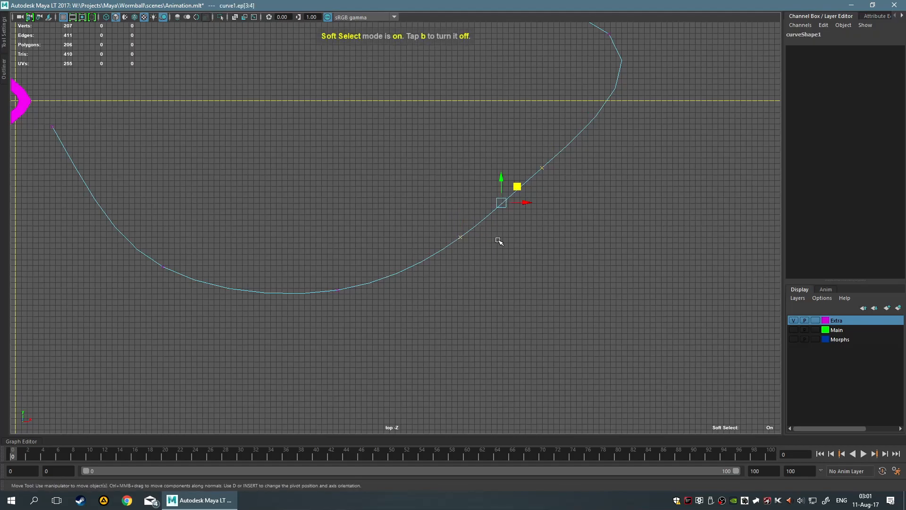
pyautogui.moveTo(491, 223); pyautogui.dragTo(517, 186, button='middle')
pyautogui.moveTo(516, 187); pyautogui.dragTo(509, 188)
pyautogui.moveTo(493, 219)
pyautogui.mouseDown(button='middle')
pyautogui.moveTo(550, 217)
pyautogui.moveTo(479, 217)
pyautogui.mouseUp(button='middle')
pyautogui.moveTo(521, 183); pyautogui.dragTo(461, 188, button='middle')
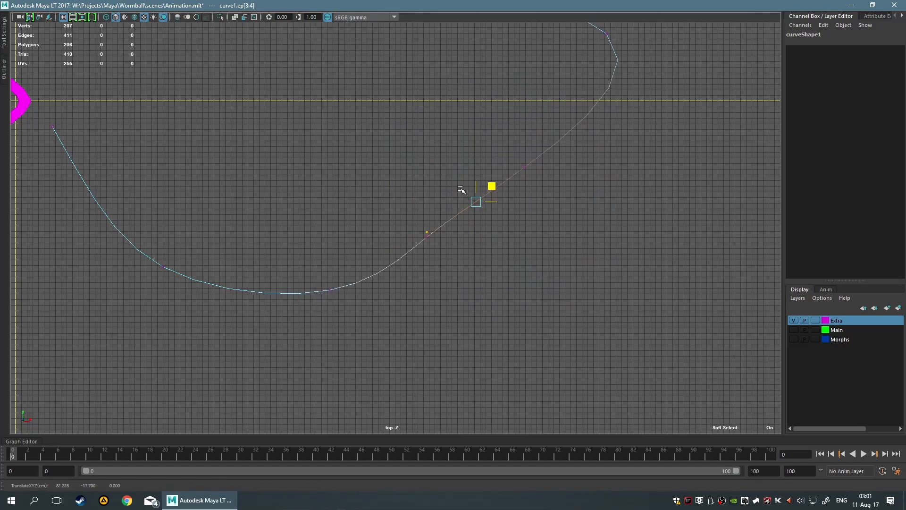
pyautogui.click(551, 264)
# Turn off Soft Select and nudge individual points on the curve's rising outbound section to even out its bend
pyautogui.moveTo(412, 148); pyautogui.dragTo(578, 278)
pyautogui.click(471, 269)
pyautogui.press('b')
pyautogui.moveTo(389, 151); pyautogui.dragTo(531, 274)
pyautogui.click(464, 246)
pyautogui.moveTo(397, 192); pyautogui.dragTo(461, 273)
pyautogui.moveTo(441, 208); pyautogui.dragTo(434, 189, button='right')
pyautogui.click(554, 315)
# Switch the curve to control vertex selection and nudge the vertex on the rising outbound section slightly outward
pyautogui.moveTo(340, 149); pyautogui.dragTo(503, 312)
pyautogui.scroll(-4, 340, 241)
pyautogui.scroll(4, 326, 237)
pyautogui.moveTo(457, 237); pyautogui.dragTo(429, 246, button='right')
pyautogui.moveTo(376, 178); pyautogui.dragTo(497, 264)
pyautogui.moveTo(409, 222); pyautogui.dragTo(477, 263)
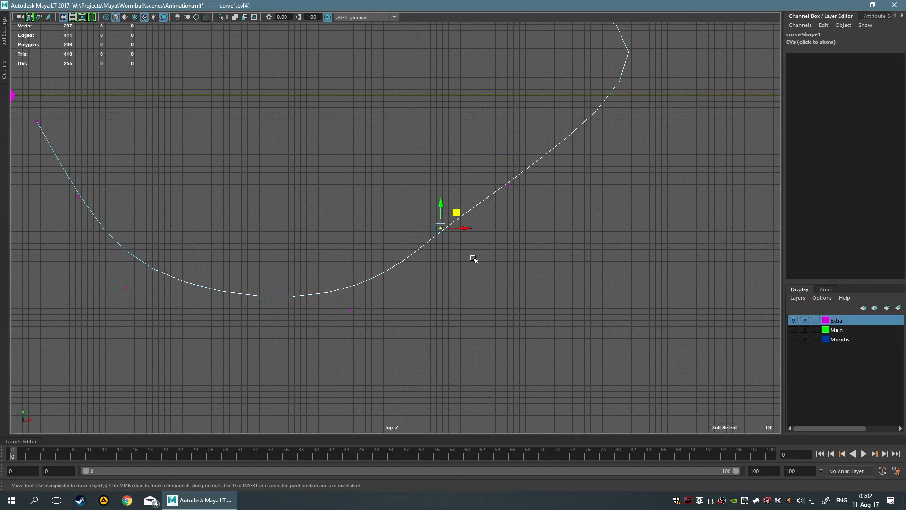
pyautogui.moveTo(455, 213); pyautogui.dragTo(461, 243)
# Reposition the control vertices further along the outbound side and at the far turn to round the bend
pyautogui.moveTo(480, 151); pyautogui.dragTo(571, 231)
pyautogui.moveTo(526, 172); pyautogui.dragTo(608, 204)
pyautogui.keyDown('alt'); pyautogui.moveTo(516, 108); pyautogui.dragTo(447, 301, button='middle'); pyautogui.keyUp('alt')
pyautogui.click(495, 253)
pyautogui.moveTo(585, 159); pyautogui.dragTo(696, 217)
pyautogui.moveTo(684, 183); pyautogui.dragTo(528, 112)
# Move the control vertex on the curve's return side outward, away from the horizontal axis
pyautogui.scroll(-3, 296, 202)
pyautogui.keyDown('alt'); pyautogui.moveTo(295, 201); pyautogui.dragTo(451, 194, button='middle'); pyautogui.keyUp('alt')
pyautogui.moveTo(374, 139); pyautogui.dragTo(499, 87)
pyautogui.moveTo(298, 148); pyautogui.dragTo(386, 233)
pyautogui.moveTo(345, 172); pyautogui.dragTo(330, 85)
# Pull the control vertices on the outbound side away from the horizontal axis to balance the loop
pyautogui.click(518, 340)
pyautogui.keyDown('alt'); pyautogui.moveTo(517, 340); pyautogui.dragTo(496, 242, button='middle'); pyautogui.keyUp('alt')
pyautogui.moveTo(481, 194); pyautogui.dragTo(555, 269)
pyautogui.moveTo(459, 226); pyautogui.dragTo(502, 316)
pyautogui.moveTo(478, 270); pyautogui.dragTo(488, 365)
# Turn on Soft Select and nudge the control vertices around the loop's far side to even out its bend
pyautogui.press('b')
pyautogui.click(443, 285)
pyautogui.moveTo(464, 294)
pyautogui.mouseDown()
pyautogui.moveTo(471, 327)
pyautogui.moveTo(448, 314)
pyautogui.moveTo(455, 308)
pyautogui.mouseUp()
pyautogui.keyDown('alt'); pyautogui.moveTo(495, 222); pyautogui.dragTo(416, 279, button='middle'); pyautogui.keyUp('alt')
pyautogui.moveTo(465, 111); pyautogui.dragTo(562, 155)
pyautogui.moveTo(538, 102)
pyautogui.mouseDown()
pyautogui.moveTo(589, 100)
pyautogui.moveTo(543, 90)
pyautogui.mouseUp()
# Shift the control vertex at the crest of the return side outward to complete an evenly rounded loop
pyautogui.keyDown('alt'); pyautogui.moveTo(411, 99); pyautogui.dragTo(390, 171, button='middle'); pyautogui.keyUp('alt')
pyautogui.moveTo(327, 99); pyautogui.dragTo(394, 144)
pyautogui.moveTo(381, 105); pyautogui.dragTo(379, 81)
pyautogui.keyDown('alt'); pyautogui.moveTo(391, 227); pyautogui.dragTo(390, 188, button='middle'); pyautogui.keyUp('alt')
pyautogui.click(404, 187)
pyautogui.moveTo(479, 256); pyautogui.dragTo(579, 343)
pyautogui.click(440, 144)
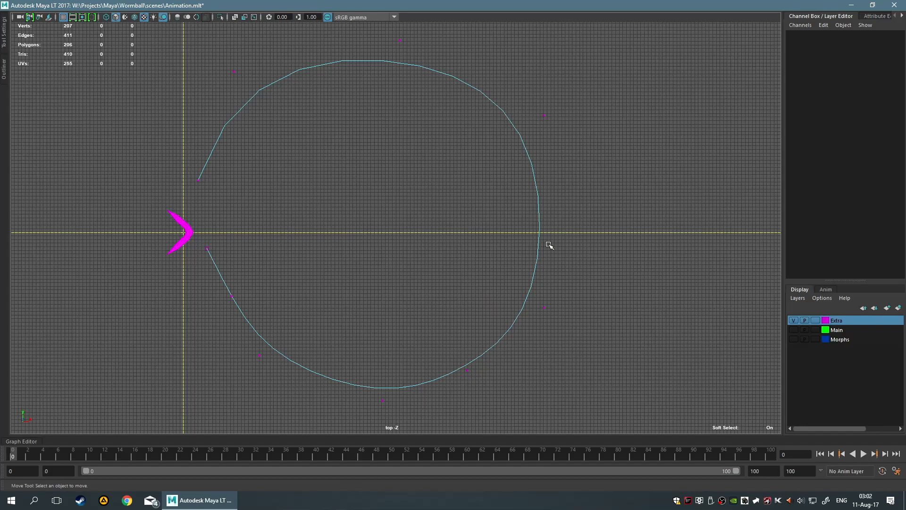
# Turn off Soft Select and insert an extra edit point at the loop's far end, near the horizontal axis
pyautogui.moveTo(537, 231); pyautogui.dragTo(538, 254, button='right')
pyautogui.keyDown('alt'); pyautogui.moveTo(583, 242); pyautogui.dragTo(465, 217, button='middle'); pyautogui.keyUp('alt')
pyautogui.keyDown('alt'); pyautogui.moveTo(465, 216); pyautogui.dragTo(486, 178, button='right'); pyautogui.keyUp('alt')
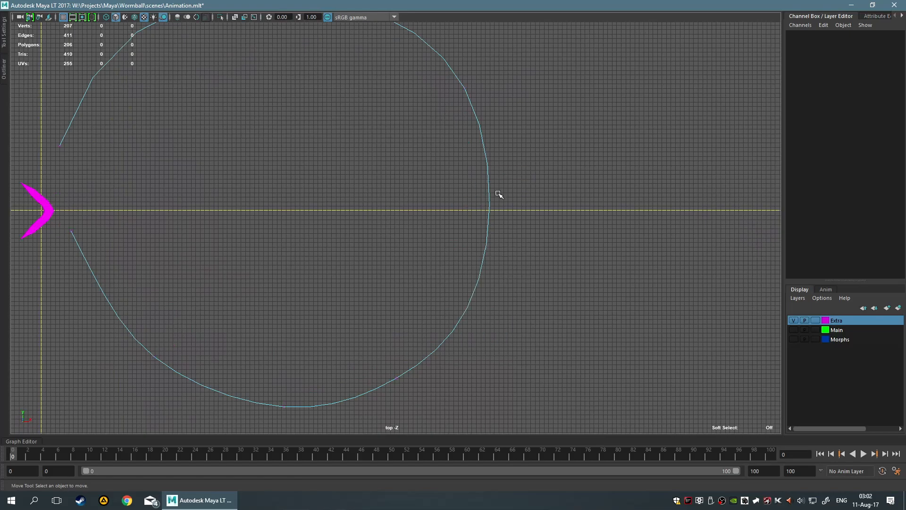
pyautogui.click(489, 208)
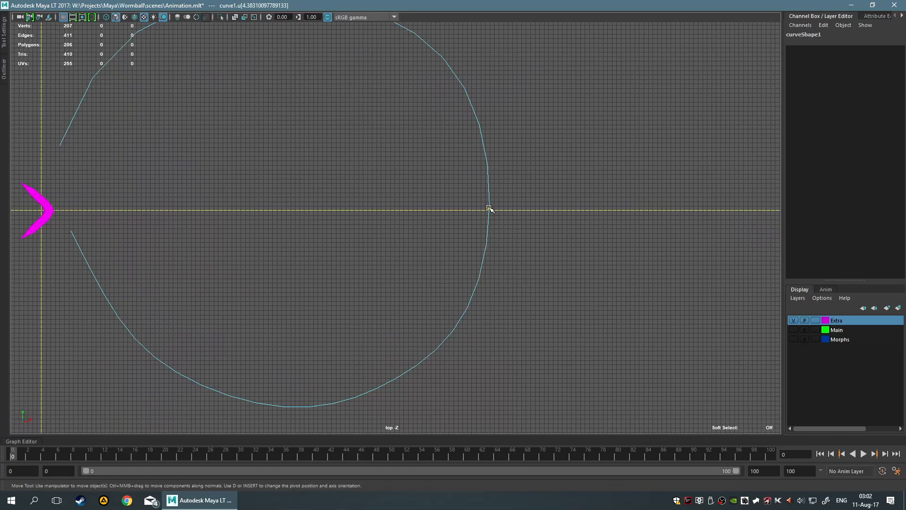
pyautogui.rightClick(489, 208)
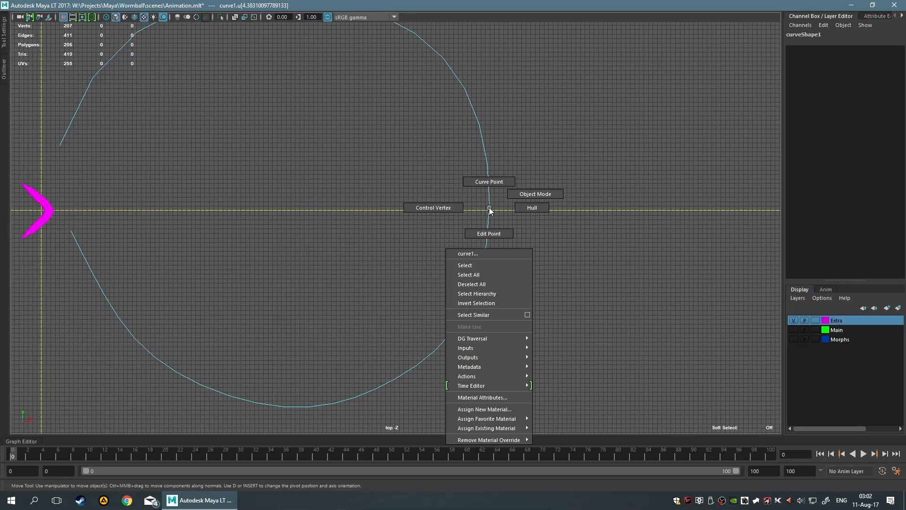
pyautogui.keyDown('shift'); pyautogui.rightClick(489, 208); pyautogui.keyUp('shift')
pyautogui.click(485, 172)
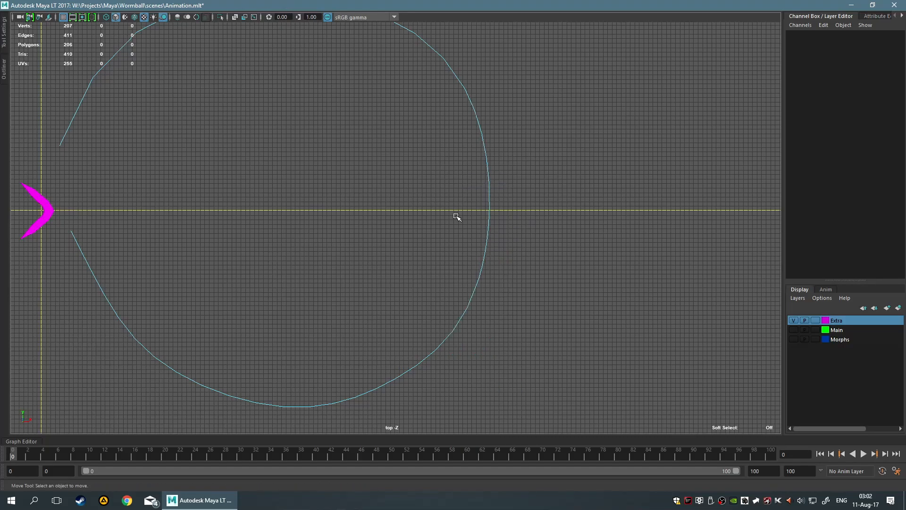
pyautogui.click(577, 218)
pyautogui.click(487, 213)
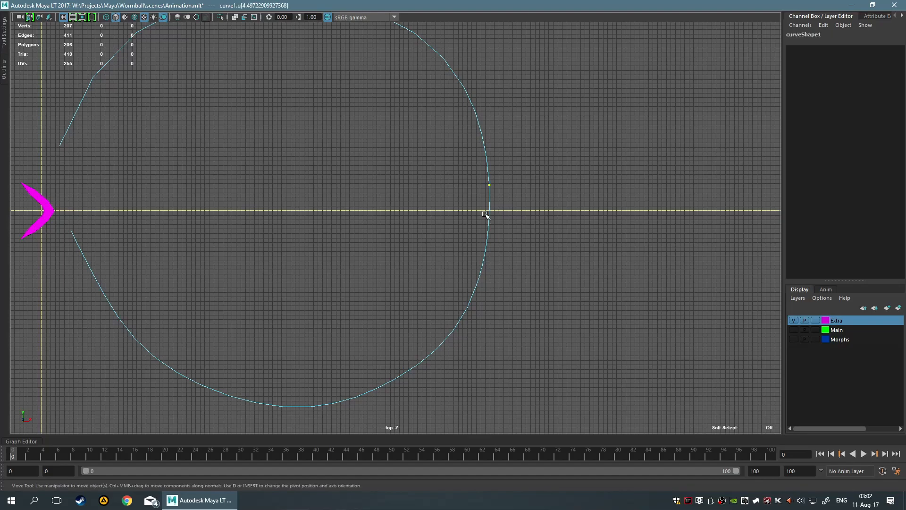
# Select the two edit points at the loop's far end and pull them out to about X 171 cm with Soft Select on
pyautogui.rightClick(491, 185)
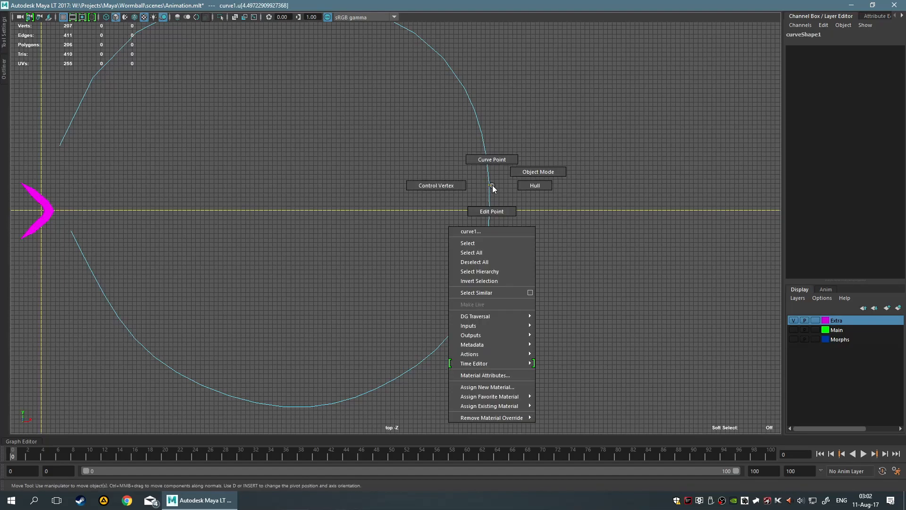
pyautogui.keyDown('shift'); pyautogui.moveTo(492, 185); pyautogui.dragTo(536, 197, button='right'); pyautogui.keyUp('shift')
pyautogui.scroll(3, 534, 197)
pyautogui.moveTo(519, 151); pyautogui.dragTo(584, 187)
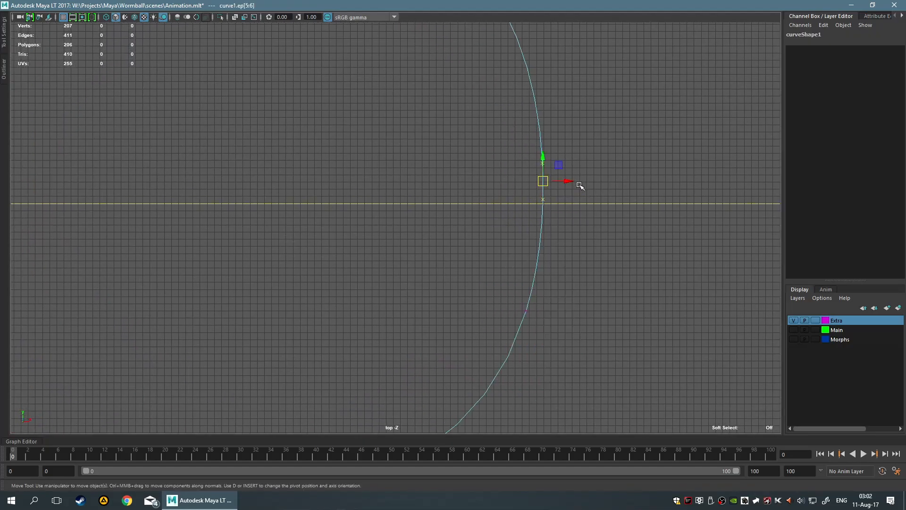
pyautogui.moveTo(498, 191); pyautogui.dragTo(553, 213)
pyautogui.moveTo(459, 133); pyautogui.dragTo(593, 185)
pyautogui.scroll(-3, 572, 229)
pyautogui.hotkey('ctrl', 'z')
pyautogui.press('b')
pyautogui.moveTo(486, 208); pyautogui.dragTo(728, 194)
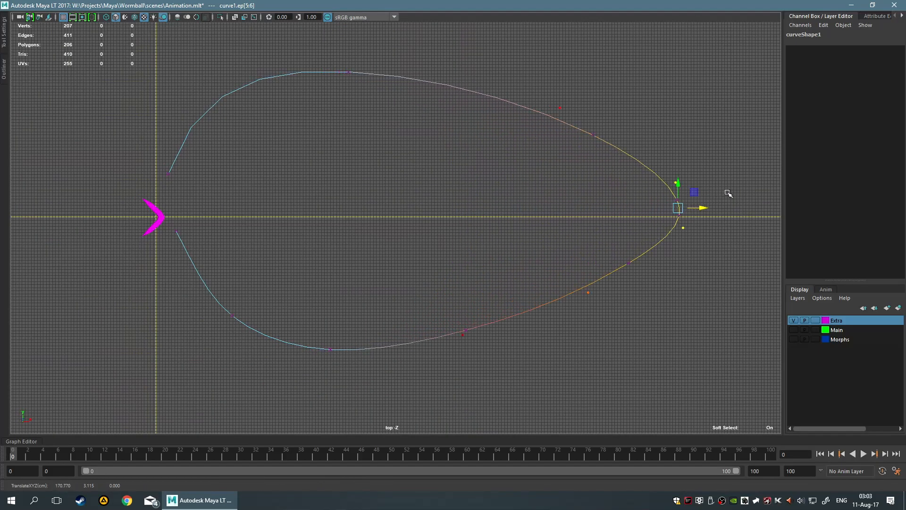
# Return to object mode and select the boomerang together with the curve in the perspective view
pyautogui.moveTo(551, 61); pyautogui.dragTo(590, 119)
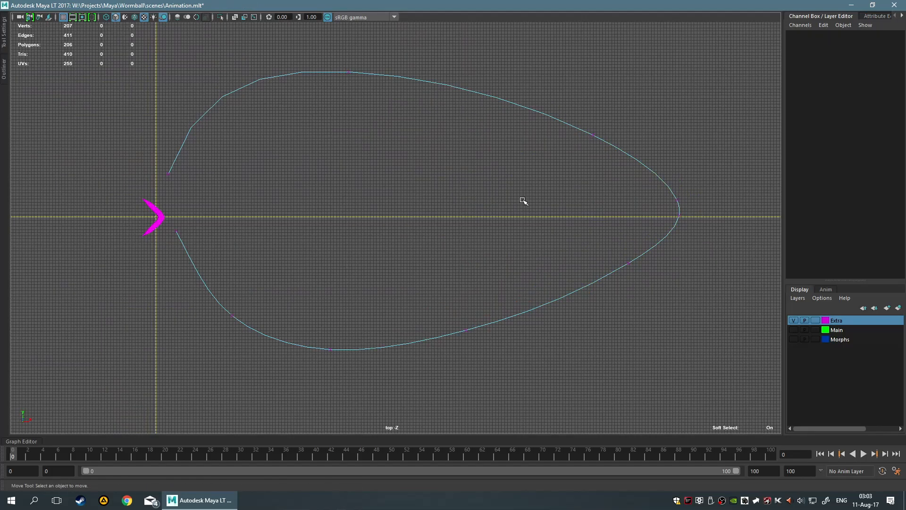
pyautogui.keyDown('alt'); pyautogui.moveTo(445, 214); pyautogui.dragTo(505, 180, button='middle'); pyautogui.keyUp('alt')
pyautogui.press('F8')
pyautogui.moveTo(339, 193); pyautogui.dragTo(556, 318)
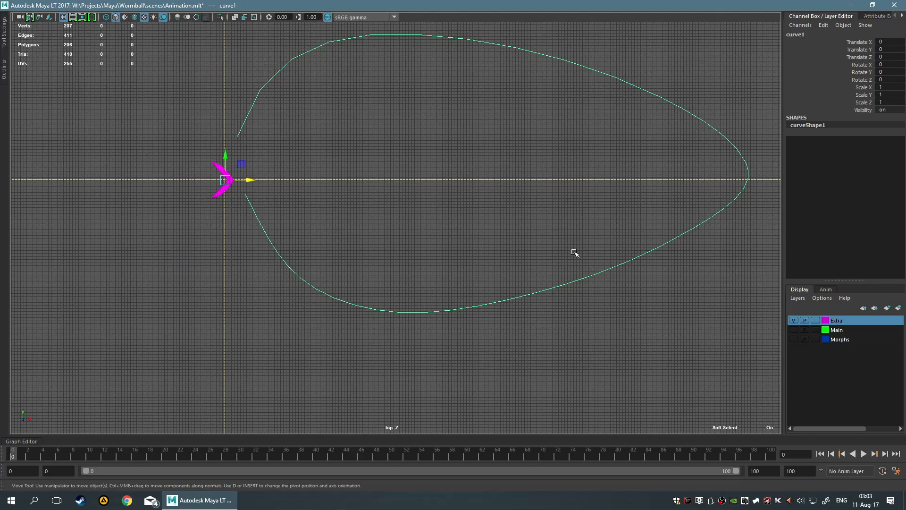
pyautogui.press('space')
pyautogui.press('space')
pyautogui.scroll(5, 441, 196)
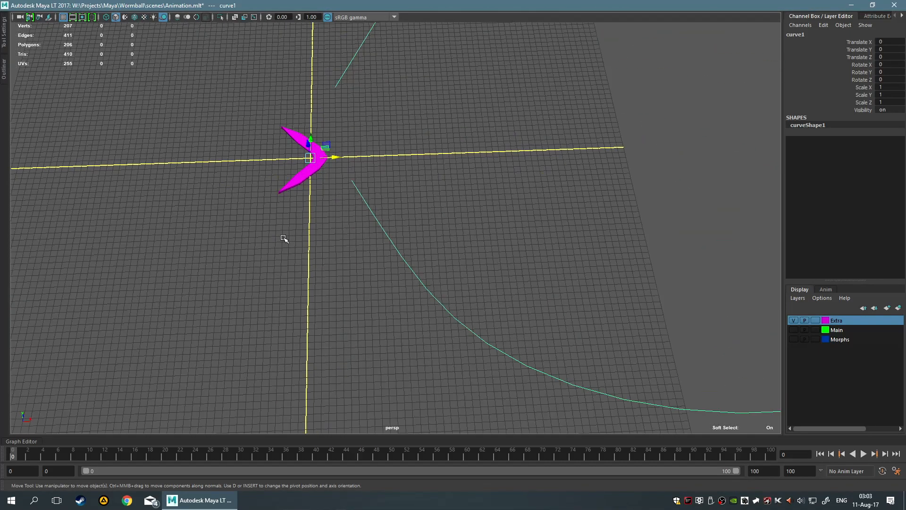
pyautogui.click(283, 239)
pyautogui.click(318, 163)
pyautogui.keyDown('alt'); pyautogui.moveTo(420, 262); pyautogui.dragTo(282, 170, button='middle'); pyautogui.keyUp('alt')
pyautogui.scroll(-8, 447, 182)
pyautogui.keyDown('shift'); pyautogui.moveTo(465, 186); pyautogui.dragTo(591, 311); pyautogui.keyUp('shift')
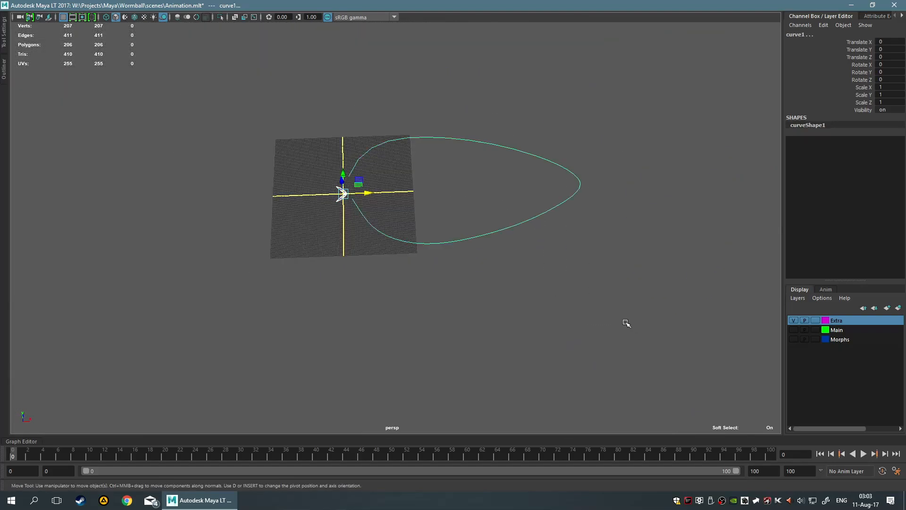
# Open the Attach to Motion Path options for the selected boomerang and curve, keeping both objects in view
pyautogui.press('space')
pyautogui.click(460, 255)
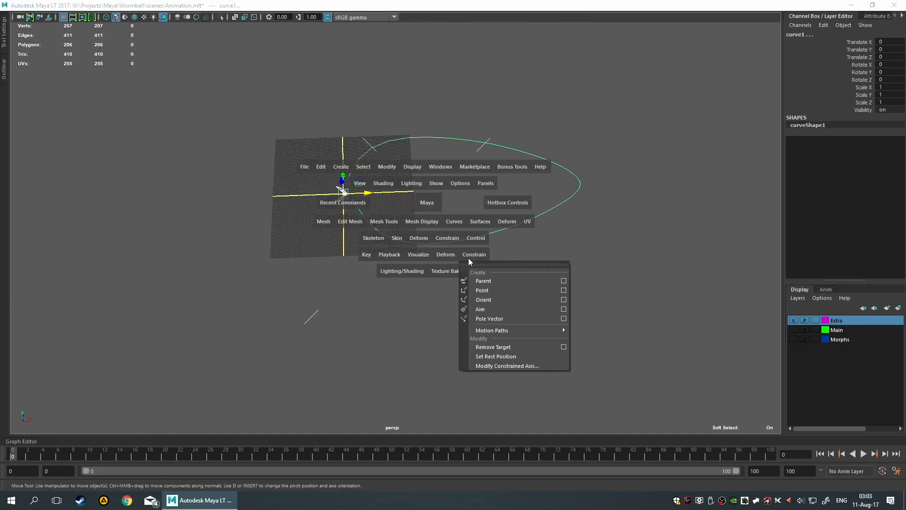
pyautogui.moveTo(509, 331)
pyautogui.click(632, 328)
pyautogui.moveTo(627, 325); pyautogui.dragTo(605, 329)
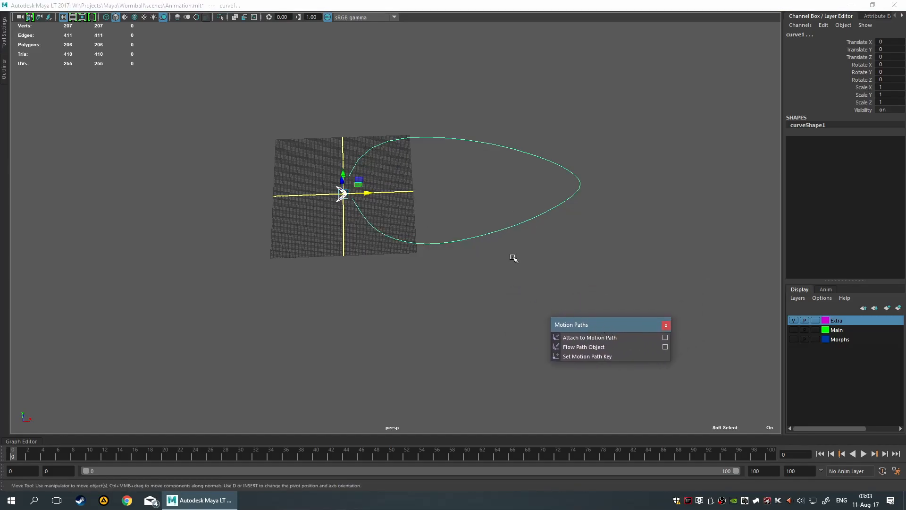
pyautogui.click(665, 337)
pyautogui.moveTo(616, 214); pyautogui.dragTo(319, 218)
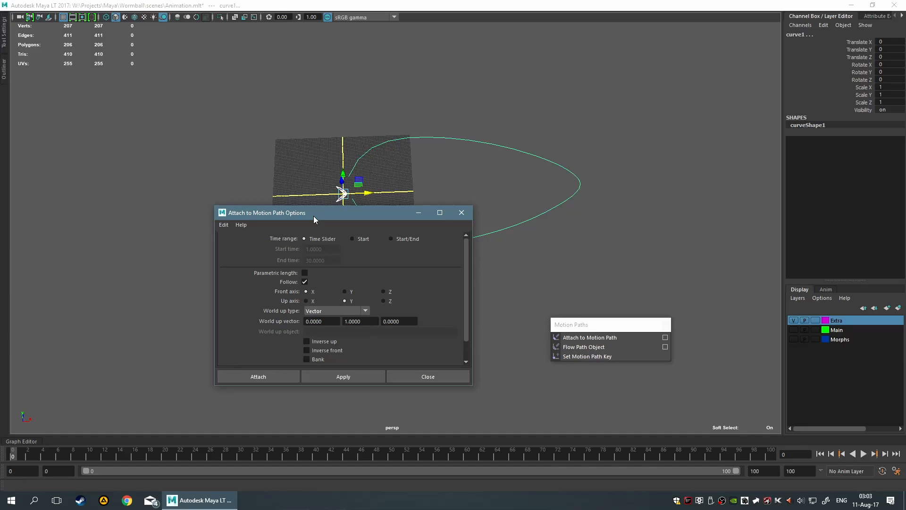
pyautogui.scroll(-2, 328, 236)
pyautogui.scroll(2, 327, 236)
pyautogui.moveTo(354, 219); pyautogui.dragTo(339, 228)
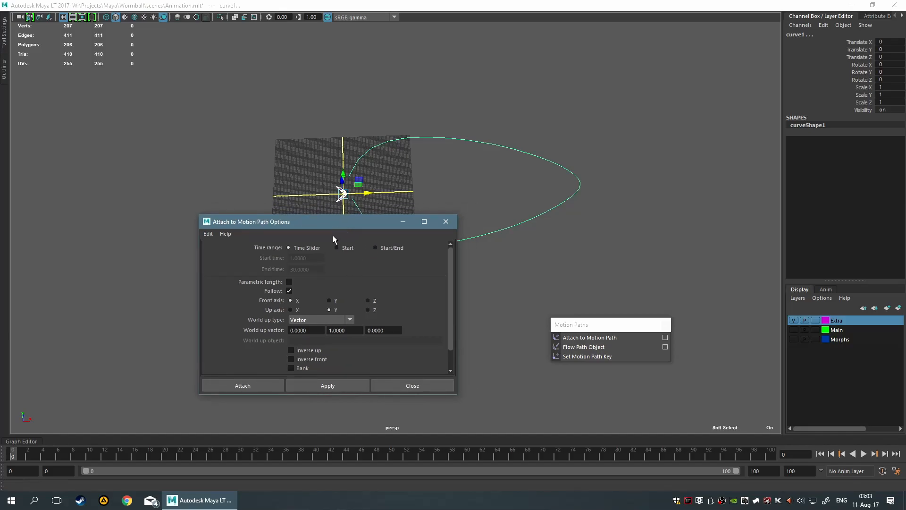
# Set the motion path's up axis to Z, with the boomerang and curve both selected
pyautogui.scroll(5, 398, 150)
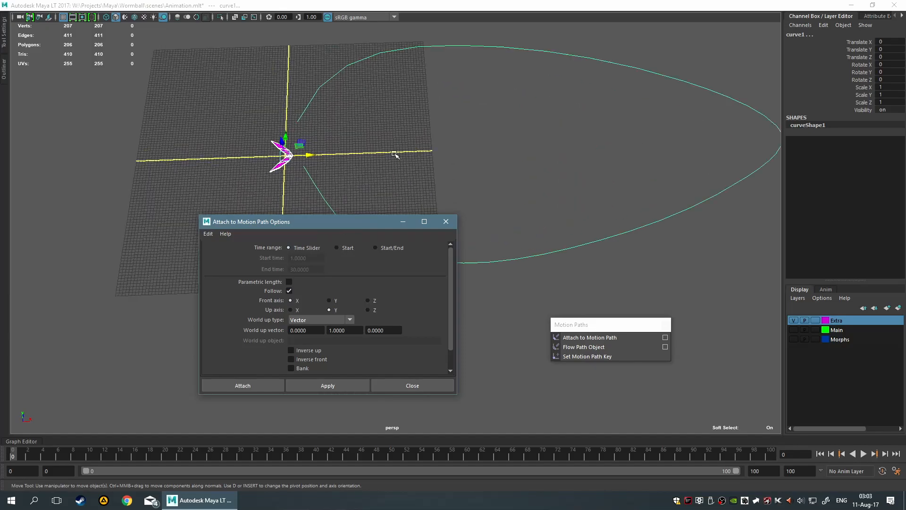
pyautogui.click(231, 136)
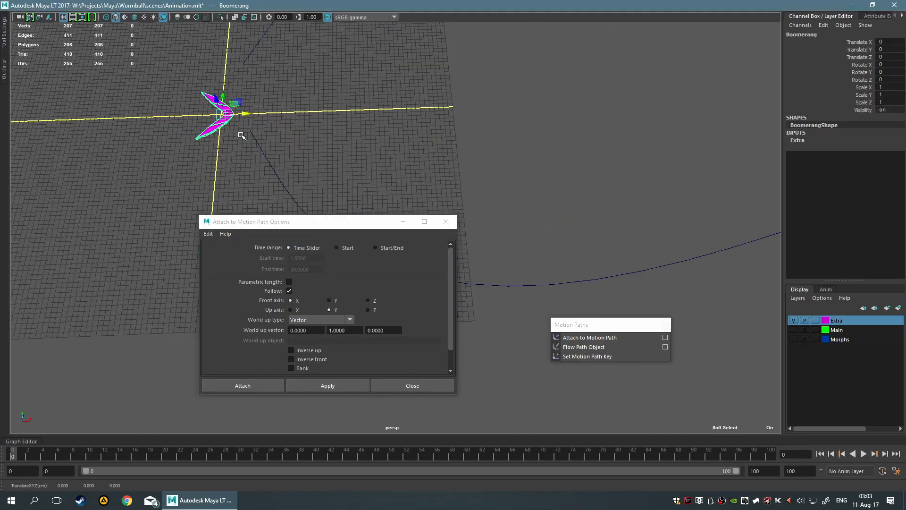
pyautogui.keyDown('shift'); pyautogui.moveTo(248, 186); pyautogui.dragTo(343, 171); pyautogui.keyUp('shift')
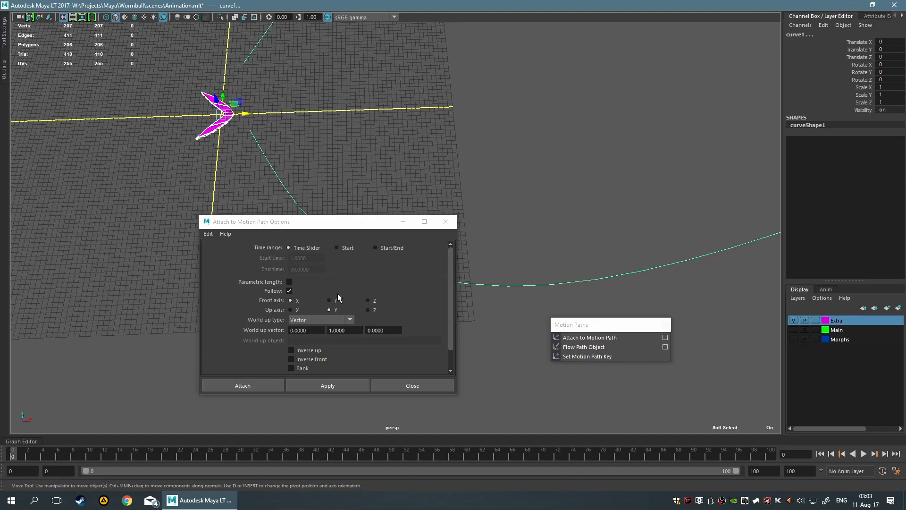
pyautogui.click(374, 310)
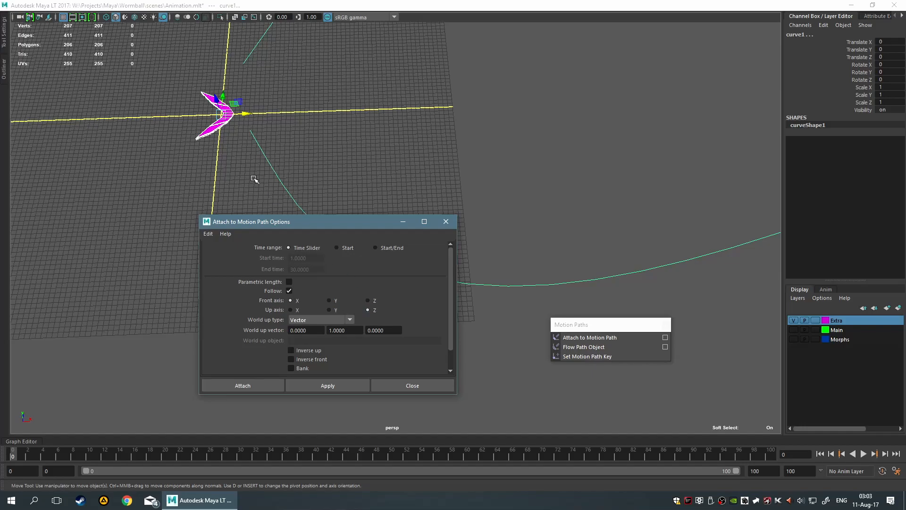
pyautogui.scroll(2, 364, 138)
pyautogui.keyDown('alt'); pyautogui.moveTo(188, 79); pyautogui.dragTo(216, 126, button='middle'); pyautogui.keyUp('alt')
pyautogui.scroll(2, 226, 154)
pyautogui.keyDown('alt'); pyautogui.moveTo(226, 159); pyautogui.dragTo(310, 229, button='middle'); pyautogui.keyUp('alt')
pyautogui.scroll(4, 170, 160)
pyautogui.scroll(-2, 184, 135)
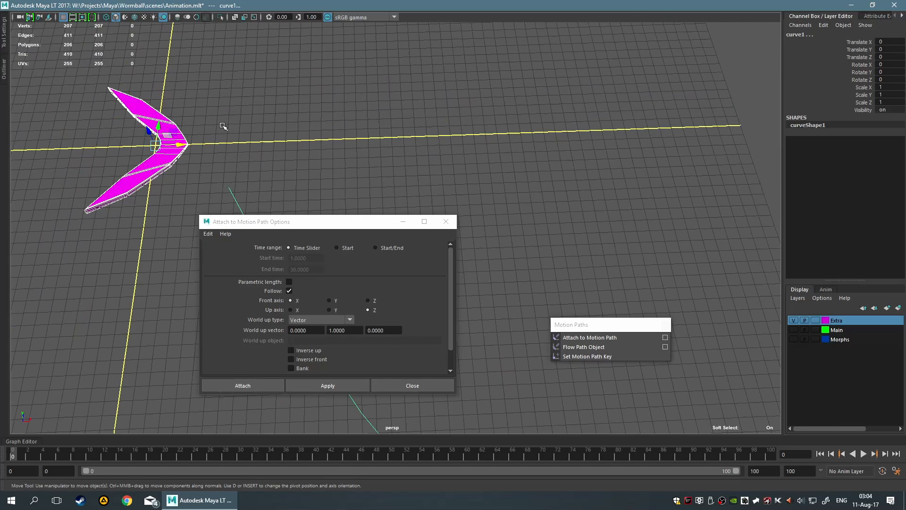
pyautogui.keyDown('alt'); pyautogui.moveTo(207, 127); pyautogui.dragTo(318, 134, button='middle'); pyautogui.keyUp('alt')
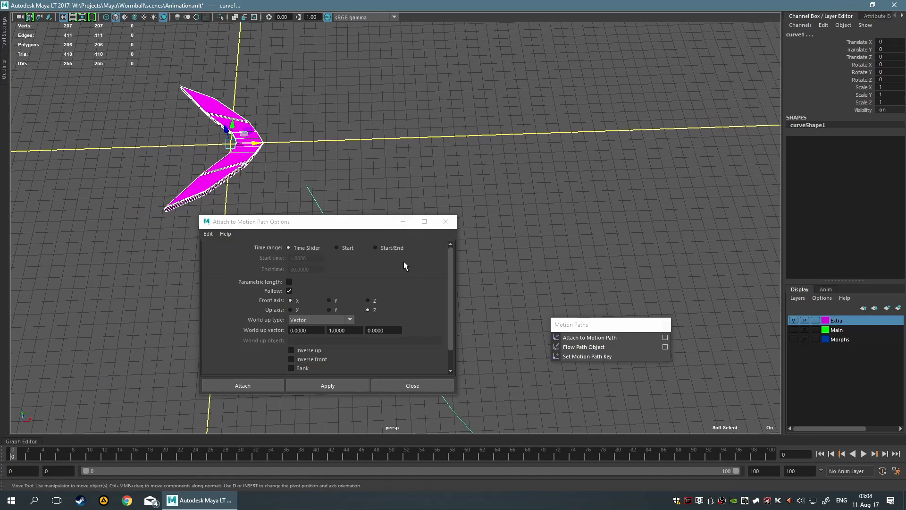
# Set the world up type to Scene up and attach the boomerang to the curve, closing the leftover Motion Paths window
pyautogui.click(320, 320)
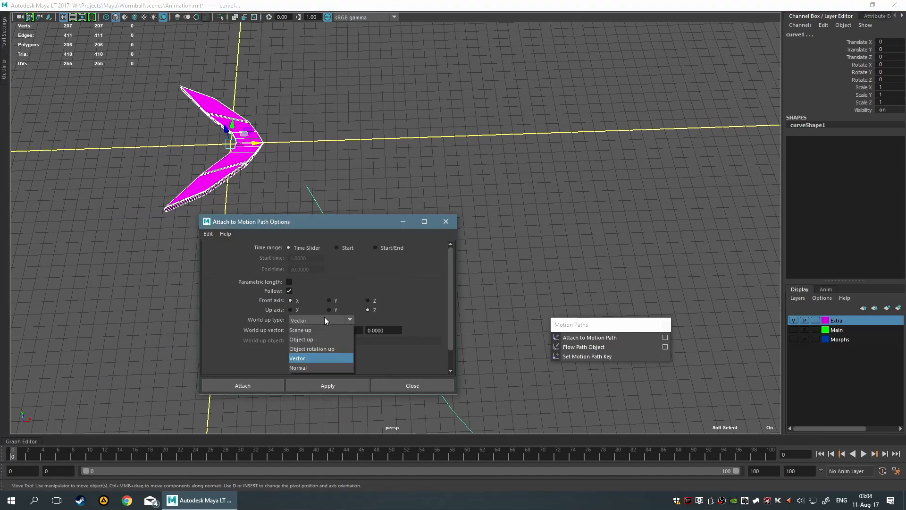
pyautogui.click(322, 330)
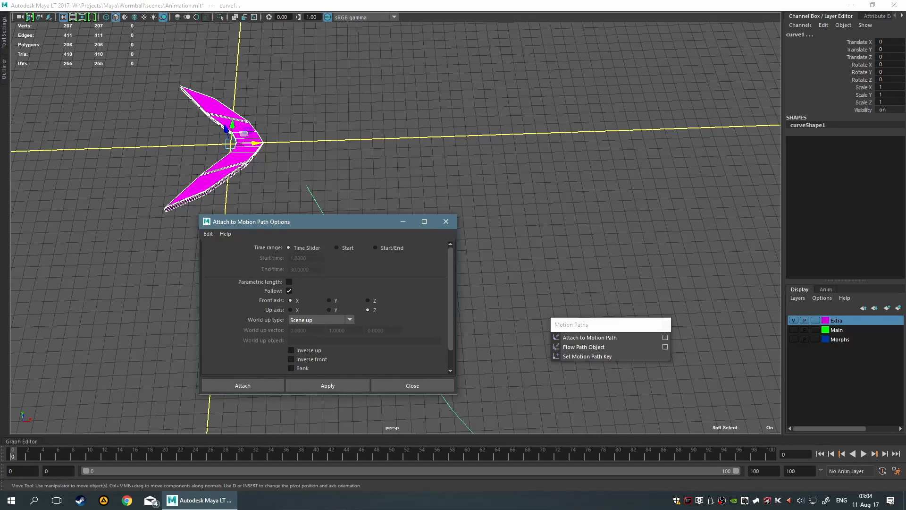
pyautogui.scroll(-2, 373, 349)
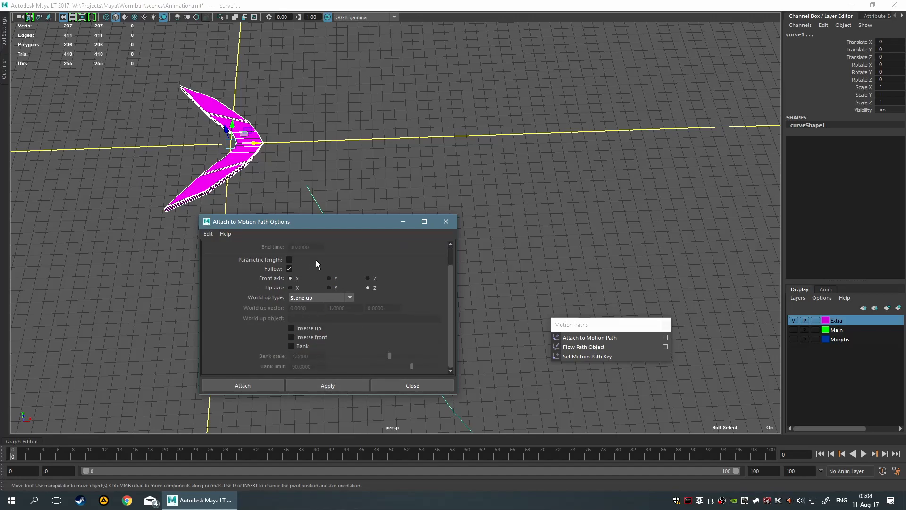
pyautogui.click(231, 387)
pyautogui.keyDown('alt'); pyautogui.moveTo(246, 376); pyautogui.dragTo(308, 217); pyautogui.keyUp('alt')
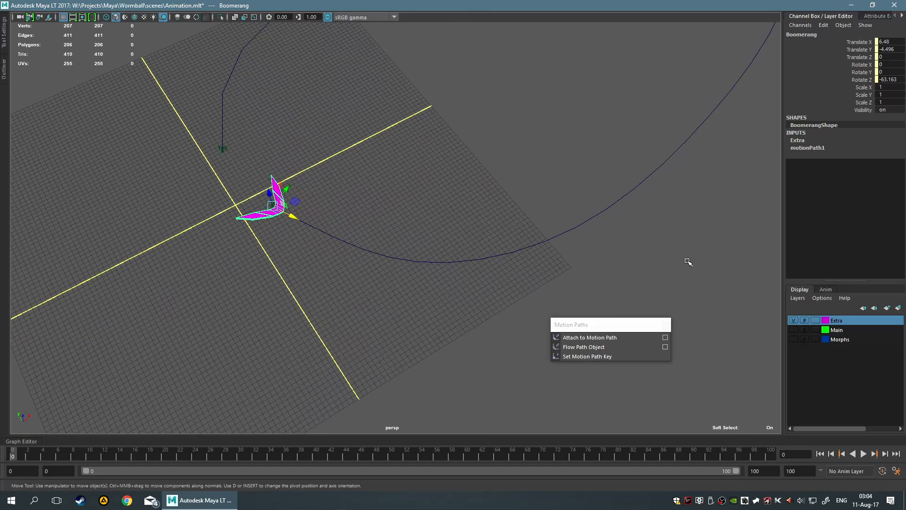
pyautogui.keyDown('alt'); pyautogui.moveTo(287, 225); pyautogui.dragTo(330, 221); pyautogui.keyUp('alt')
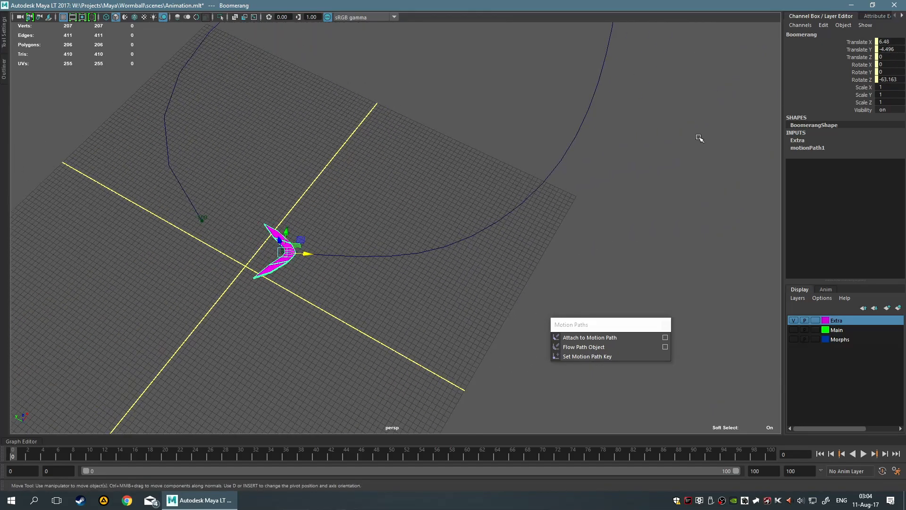
pyautogui.click(661, 325)
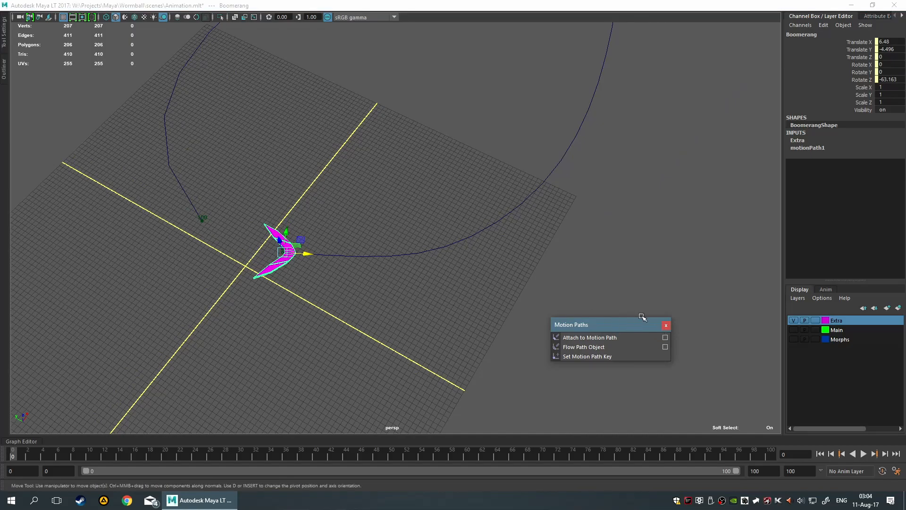
pyautogui.click(665, 326)
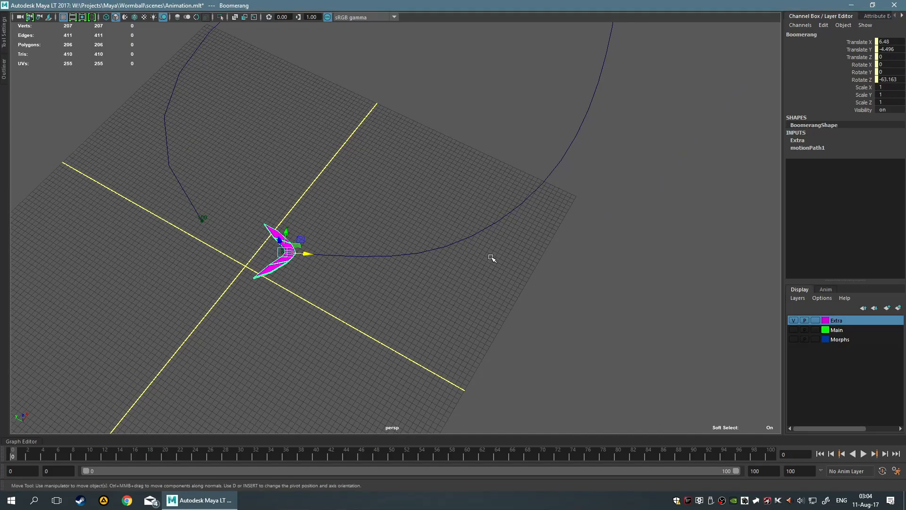
# Move the boomerang off the path to about X -23.7, Y 2.9 cm and key its translation at frame 0
pyautogui.moveTo(300, 239); pyautogui.dragTo(176, 340)
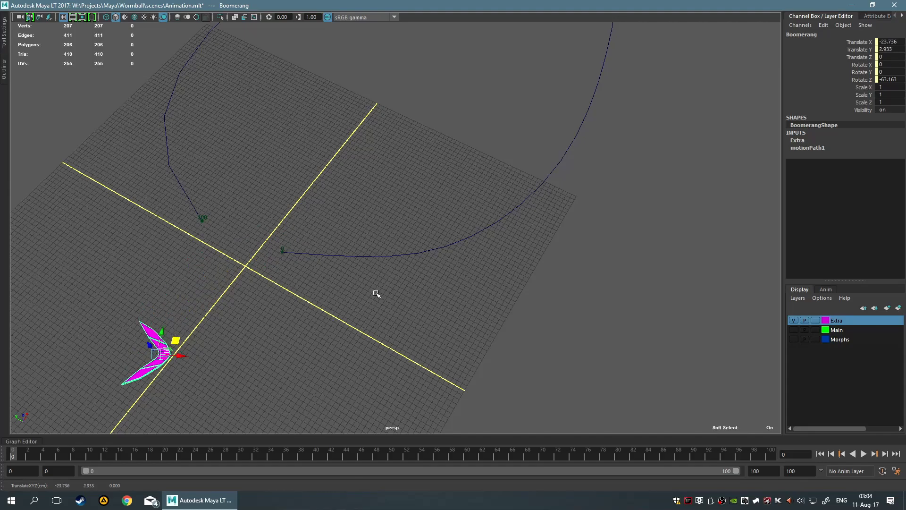
pyautogui.keyDown('alt'); pyautogui.moveTo(367, 295); pyautogui.dragTo(536, 146, button='middle'); pyautogui.keyUp('alt')
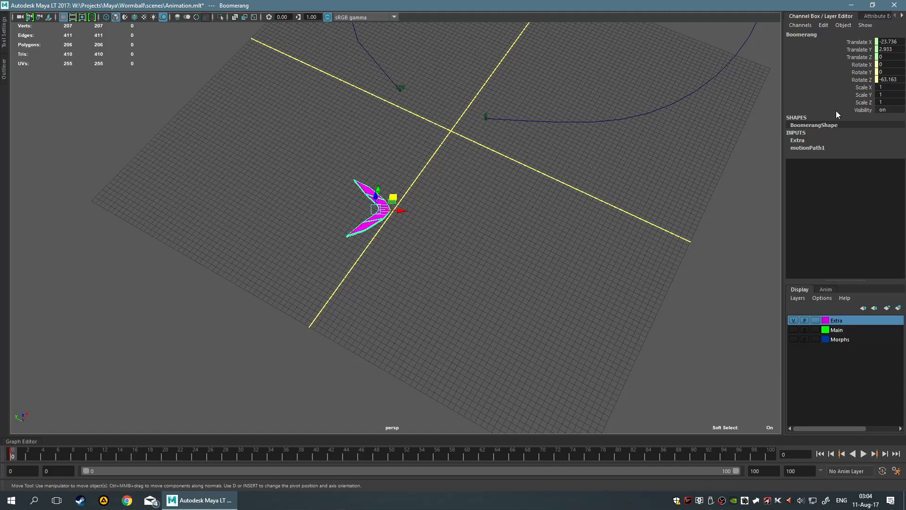
# Reselect the boomerang and display the attributes of its motionPath1 input
pyautogui.click(627, 174)
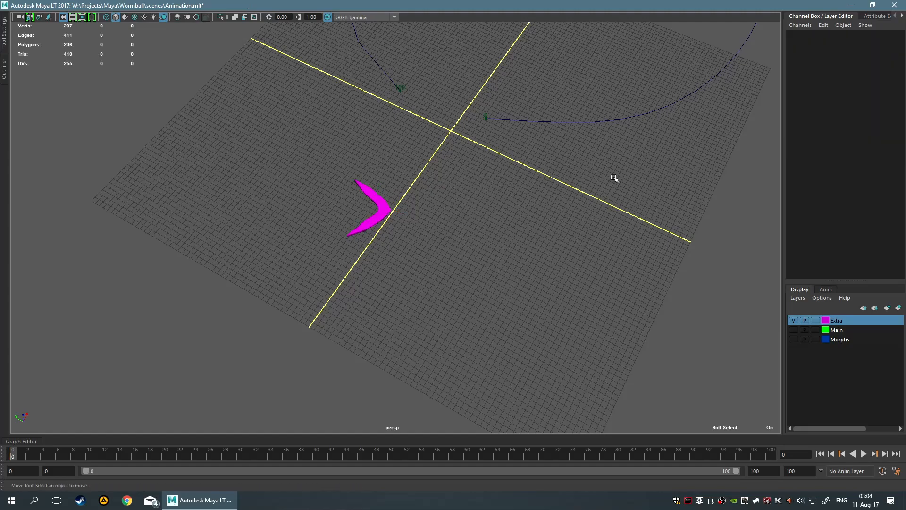
pyautogui.hotkey('ctrl', 'z')
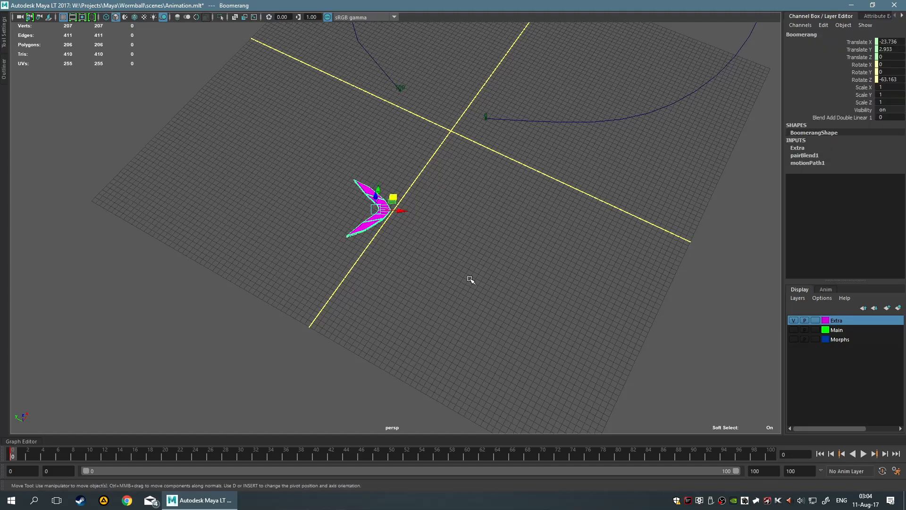
pyautogui.click(824, 162)
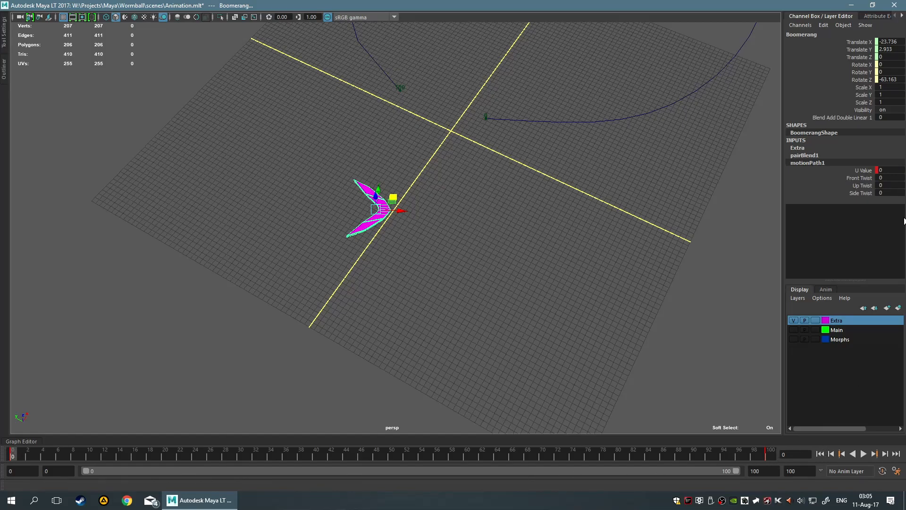
# Scrub the boomerang's motionPath1 U Value to 0.5 to test its movement along the curve
pyautogui.click(864, 171)
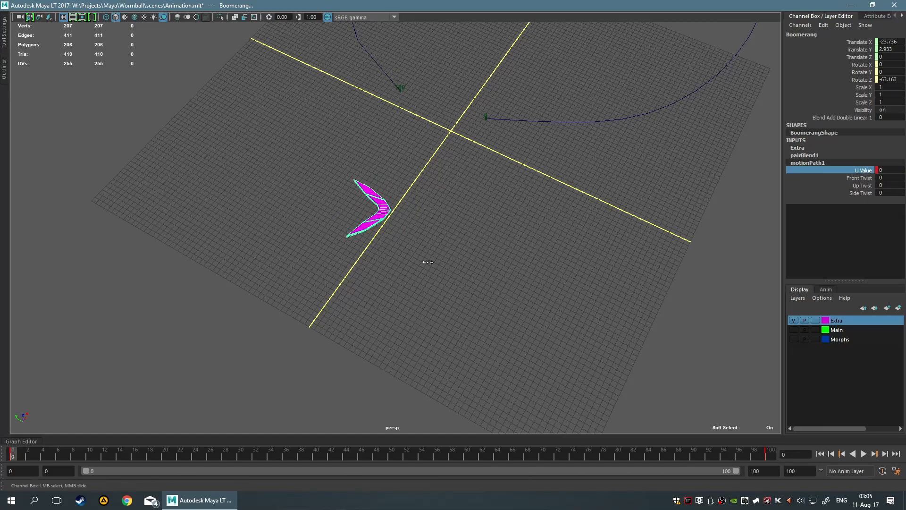
pyautogui.moveTo(416, 264); pyautogui.dragTo(659, 186, button='middle')
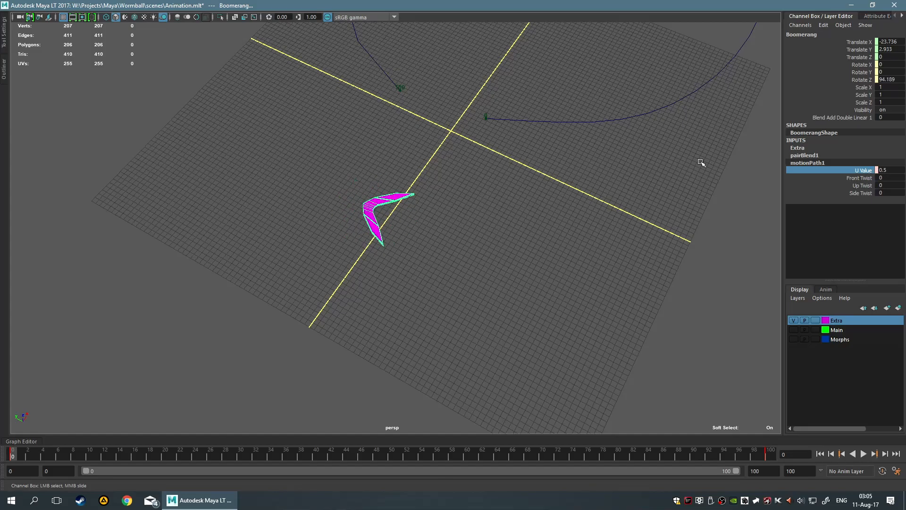
pyautogui.press('w')
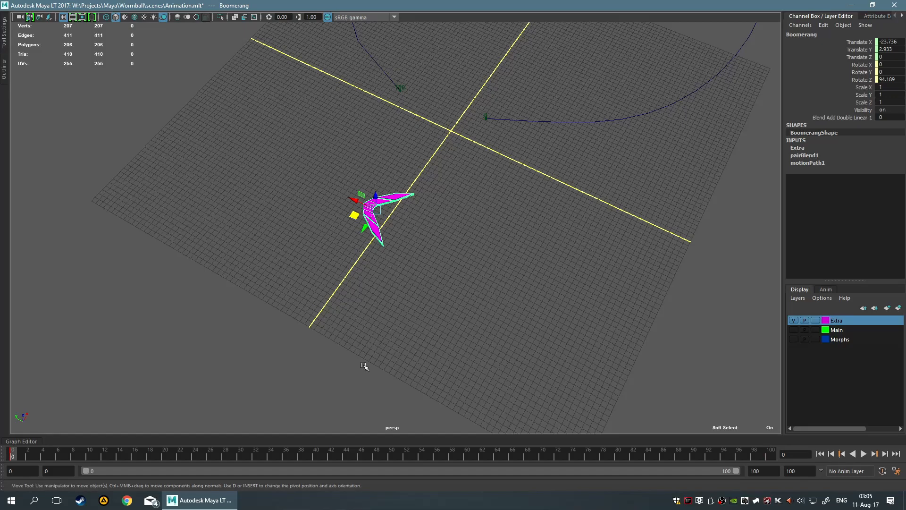
# Delete the boomerang's translation key at frame 0 so only the motion path drives its position
pyautogui.scroll(-3, 415, 356)
pyautogui.scroll(2, 449, 313)
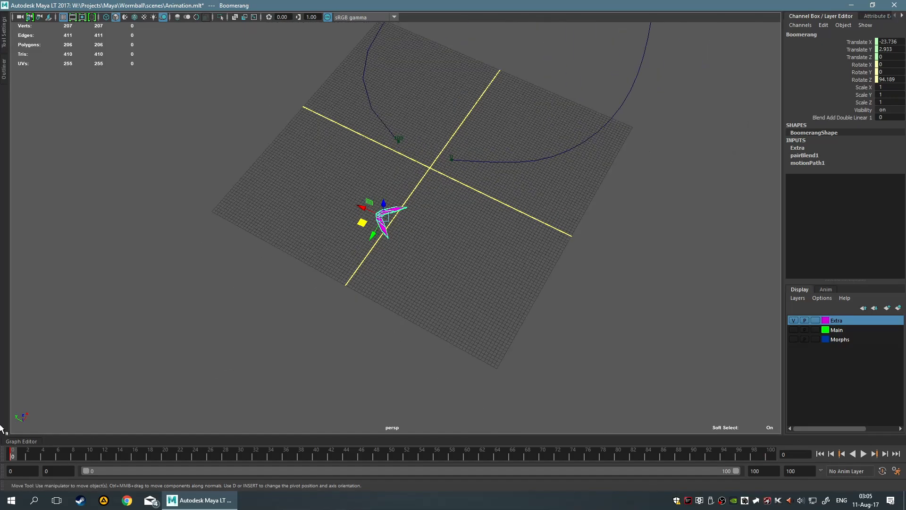
pyautogui.rightClick(16, 458)
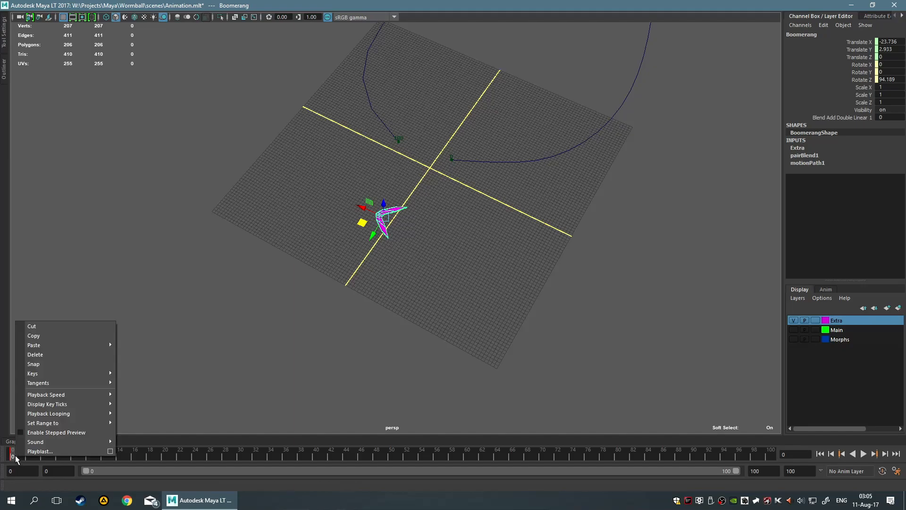
pyautogui.click(41, 363)
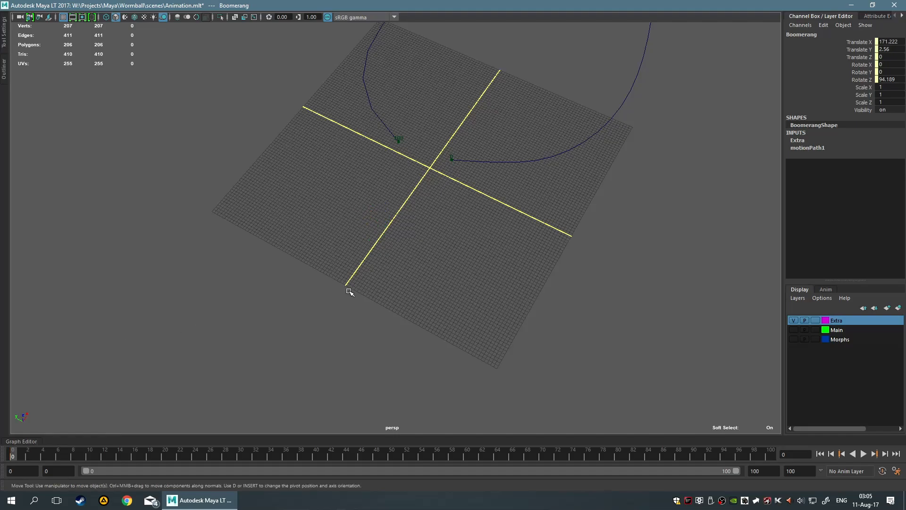
pyautogui.scroll(-3, 344, 289)
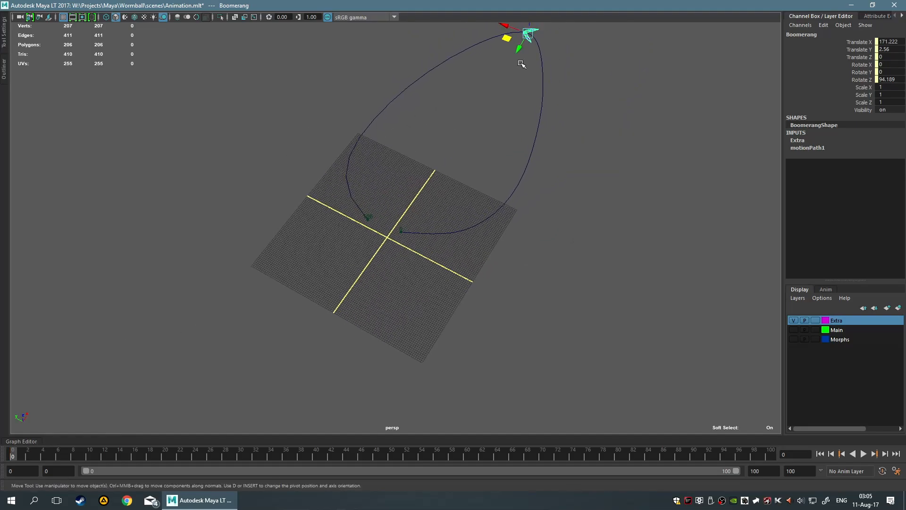
# Scrub the motionPath1 U Value down to 0 so the boomerang sits at the start of the curve
pyautogui.click(814, 149)
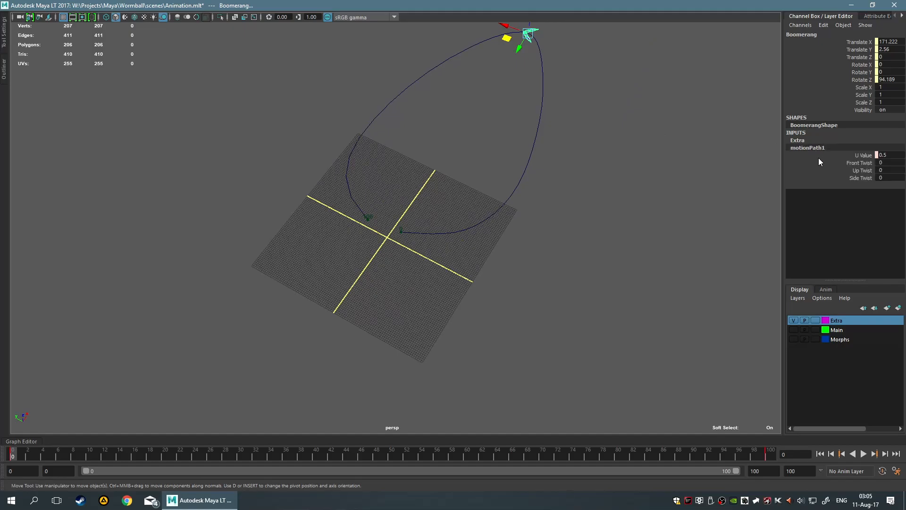
pyautogui.click(859, 156)
pyautogui.moveTo(617, 200); pyautogui.dragTo(612, 201, button='middle')
pyautogui.scroll(5, 612, 201)
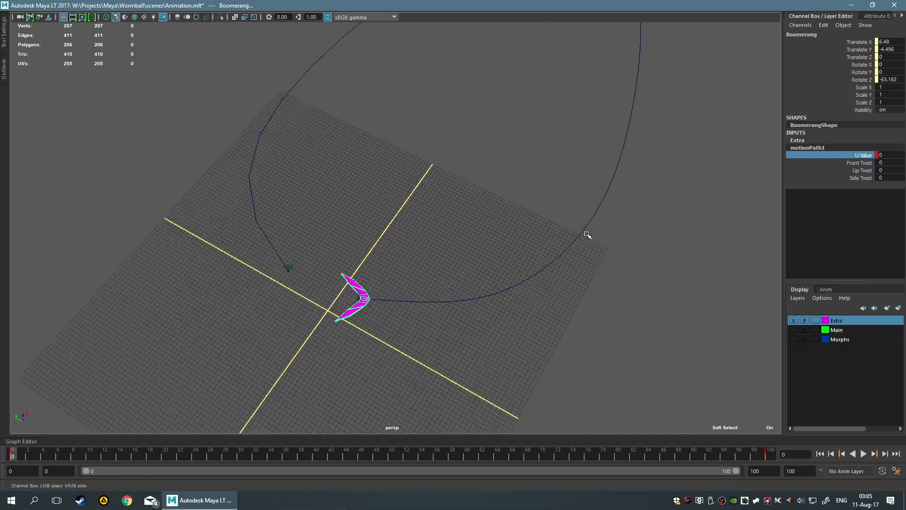
# Try rotating the boomerang to about 136.7 degrees around Z, and scrub its U Value to test the rotation
pyautogui.press('e')
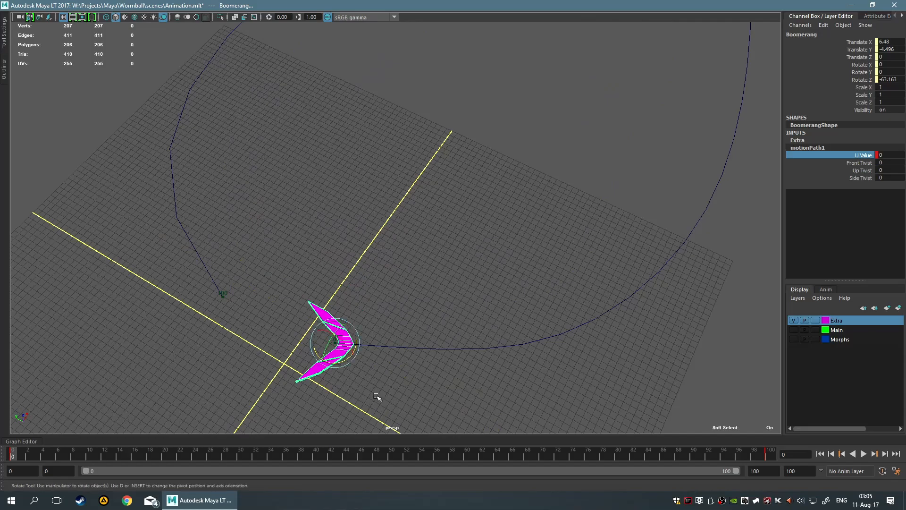
pyautogui.moveTo(341, 367); pyautogui.dragTo(255, 194)
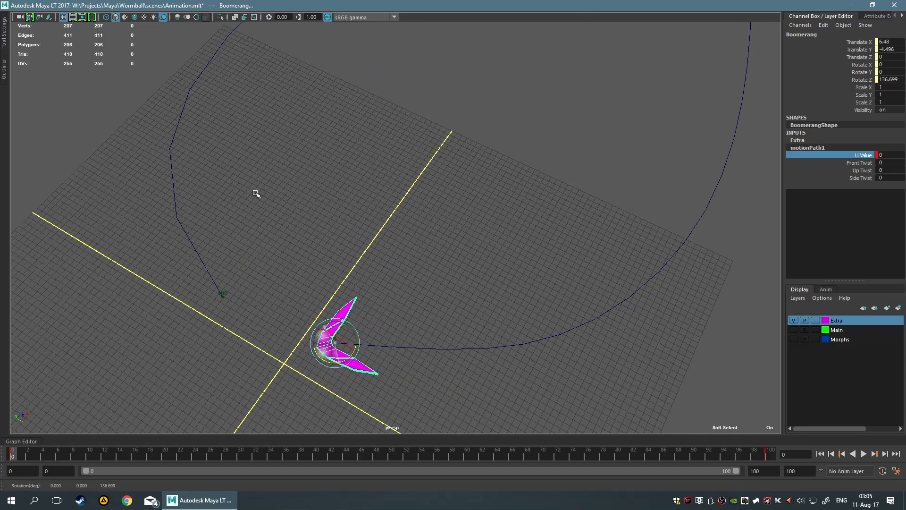
pyautogui.click(857, 154)
pyautogui.moveTo(558, 185); pyautogui.dragTo(407, 122, button='middle')
pyautogui.scroll(-4, 418, 132)
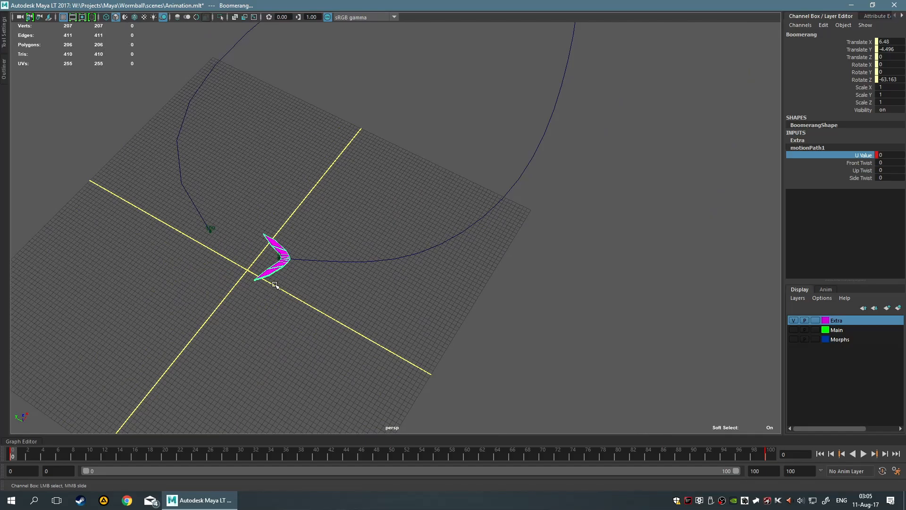
# Reselect the boomerang and set its motionPath1 U Value to 1, declining the autosave
pyautogui.click(270, 269)
pyautogui.click(269, 268)
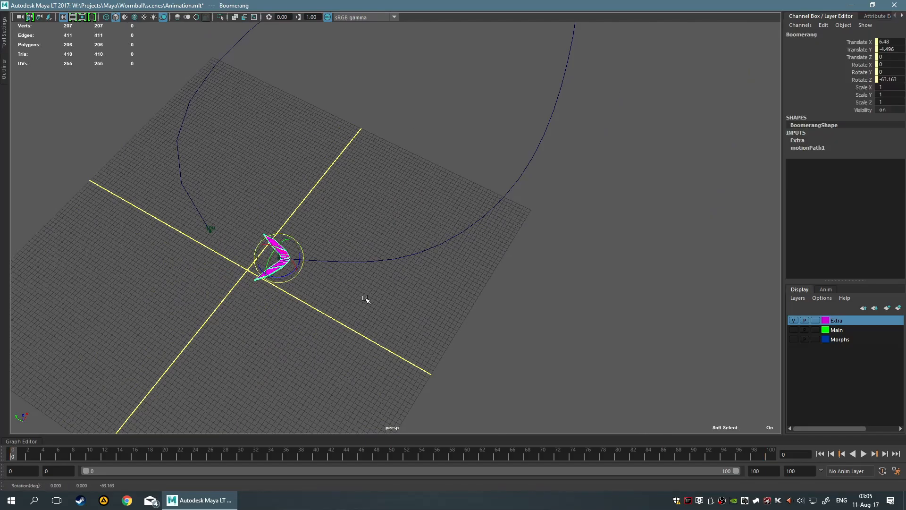
pyautogui.click(372, 259)
pyautogui.click(360, 259)
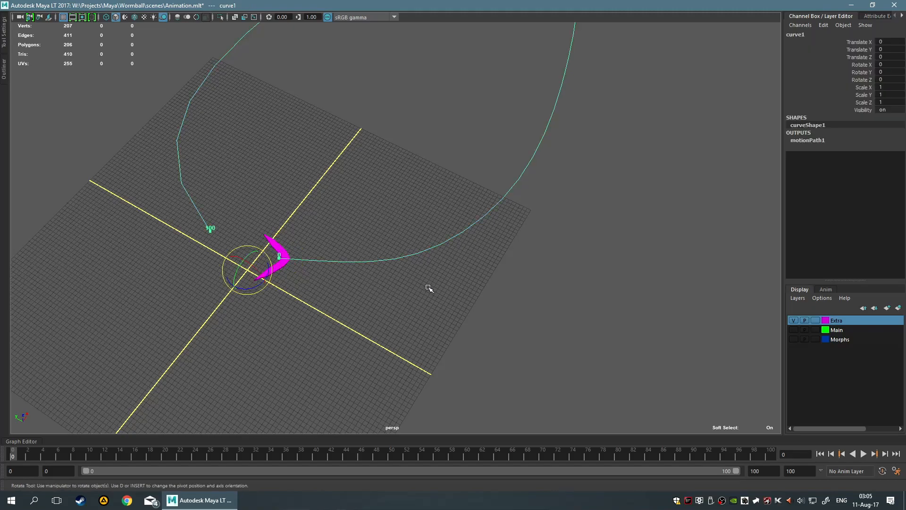
pyautogui.click(283, 263)
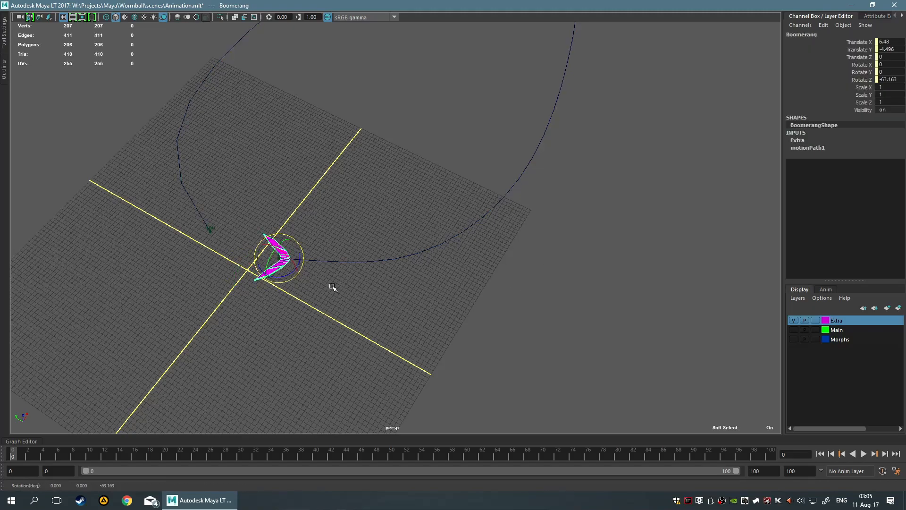
pyautogui.click(821, 150)
pyautogui.click(847, 162)
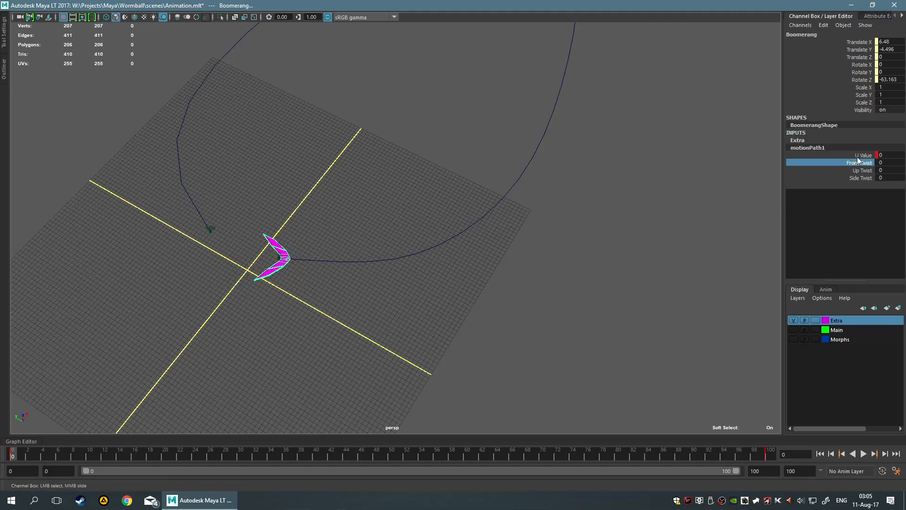
pyautogui.click(896, 155)
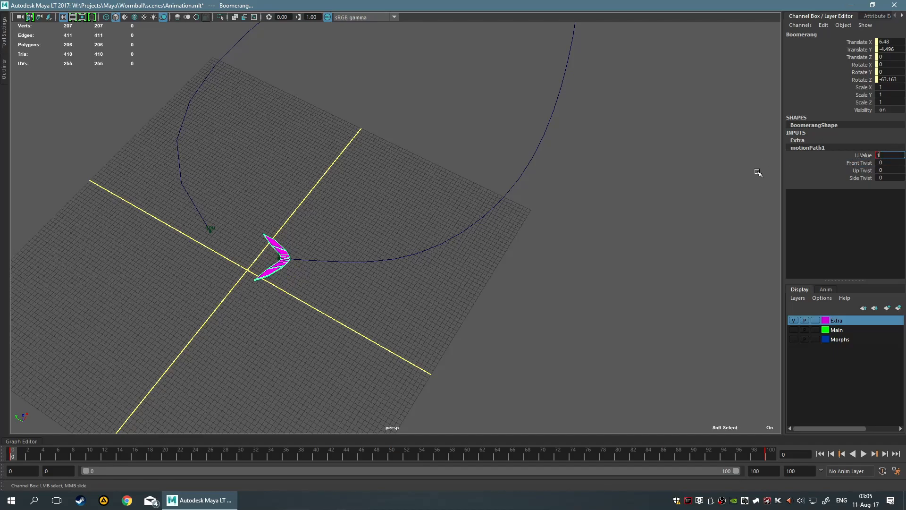
pyautogui.press('Return')
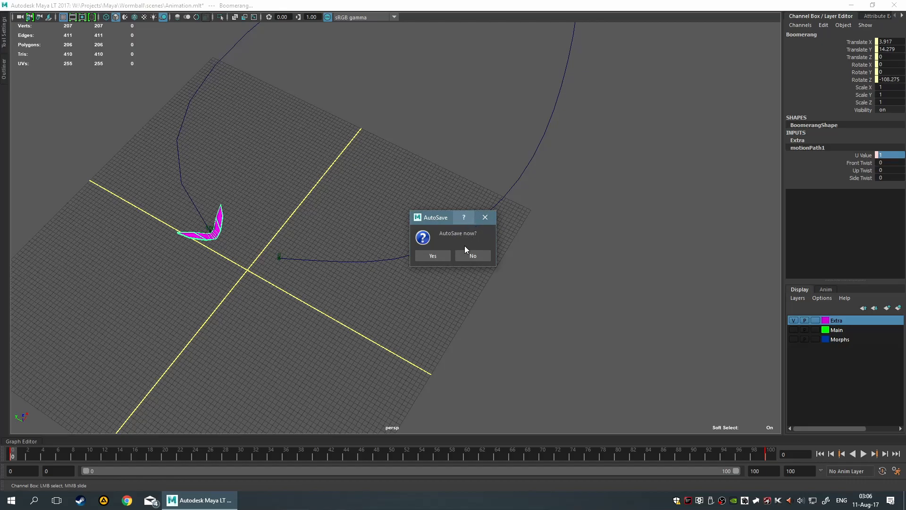
pyautogui.click(472, 256)
# Set the boomerang's Rotate Z to 3600 and key its rotation at frame 0
pyautogui.doubleClick(888, 72)
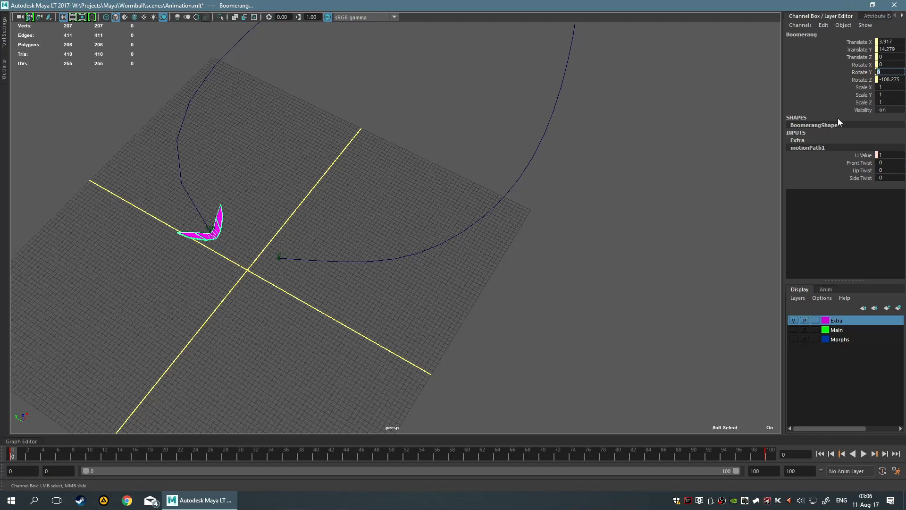
pyautogui.doubleClick(894, 80)
pyautogui.write('3600')
pyautogui.press('Return')
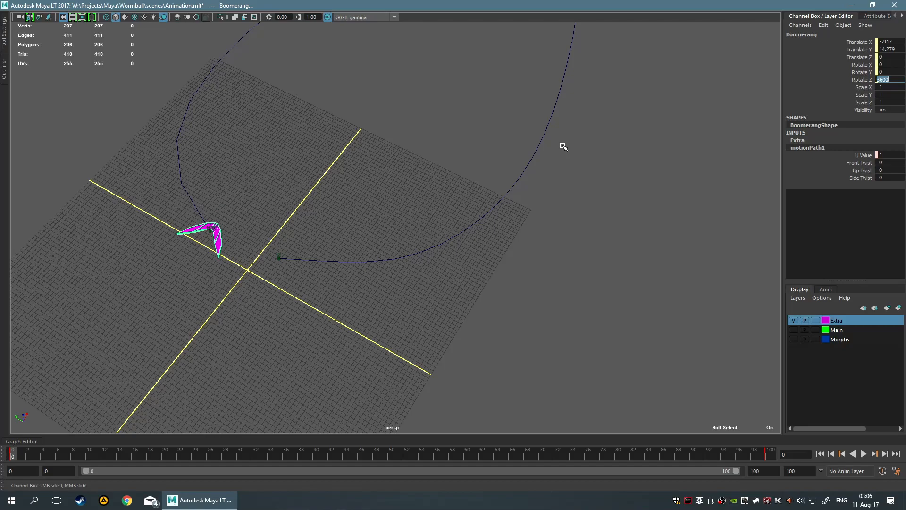
pyautogui.press('Escape')
pyautogui.hotkey('shift', 'e')
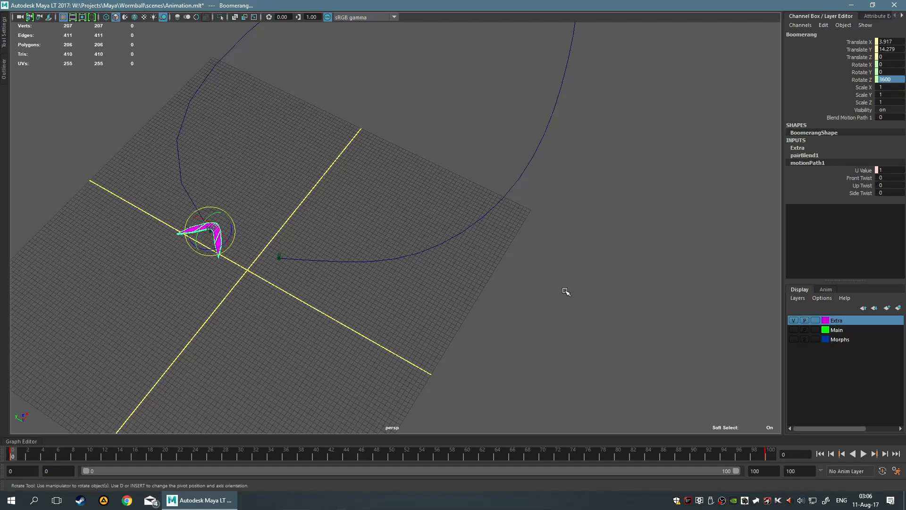
# Reselect the boomerang, set its Rotate Z to 0 at frame 0 and preview the animation
pyautogui.click(479, 345)
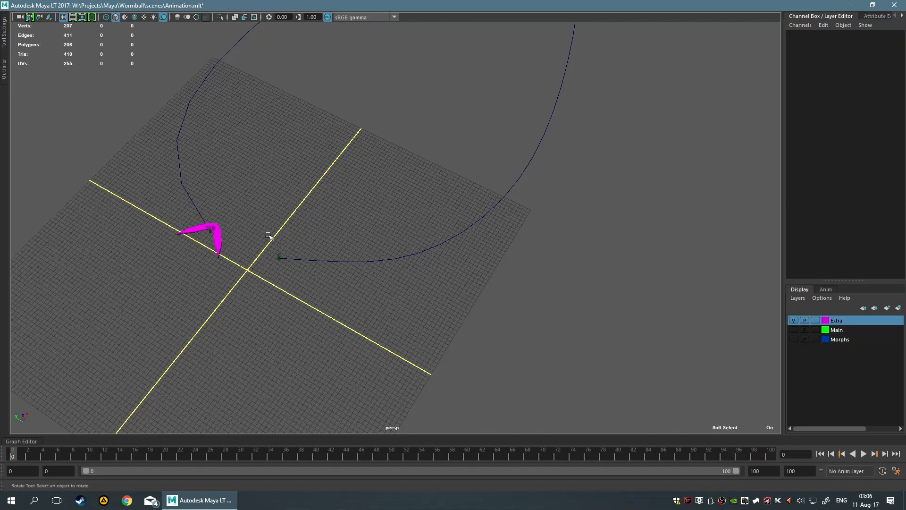
pyautogui.moveTo(270, 237); pyautogui.dragTo(310, 289)
pyautogui.moveTo(368, 249); pyautogui.dragTo(376, 288)
pyautogui.click(224, 248)
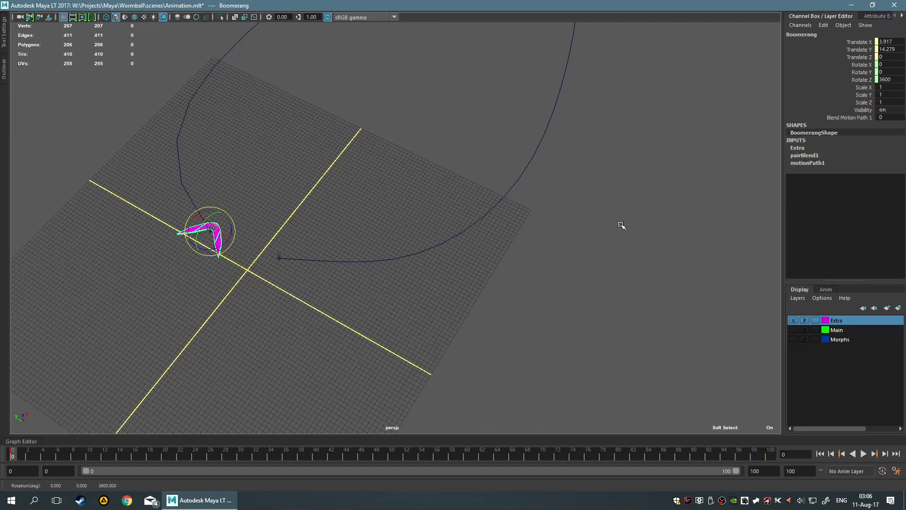
pyautogui.moveTo(17, 456); pyautogui.dragTo(1, 421)
pyautogui.press('e')
pyautogui.click(883, 79)
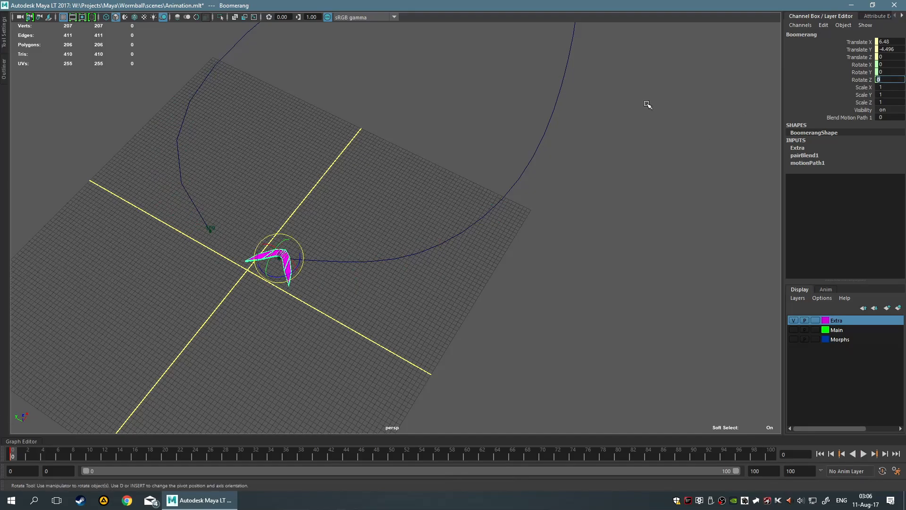
pyautogui.write('0')
pyautogui.press('Return')
pyautogui.hotkey('alt', 'v')
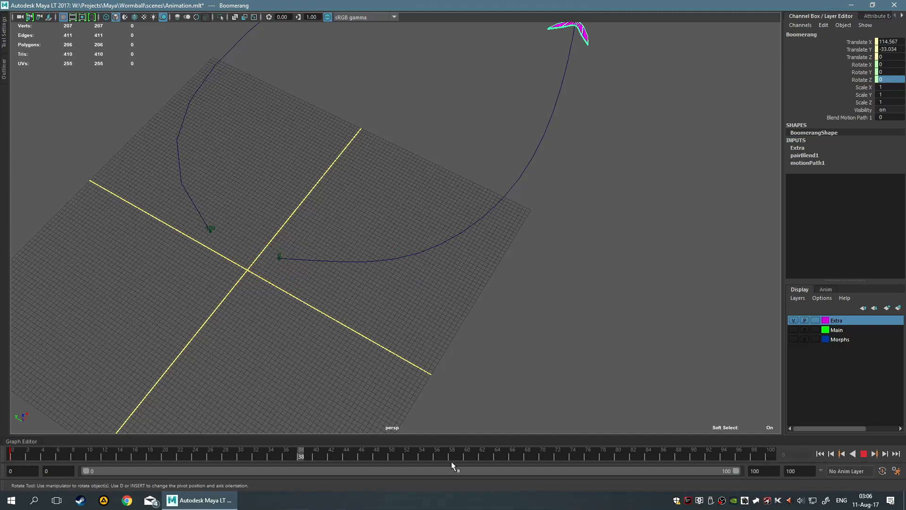
pyautogui.click(864, 454)
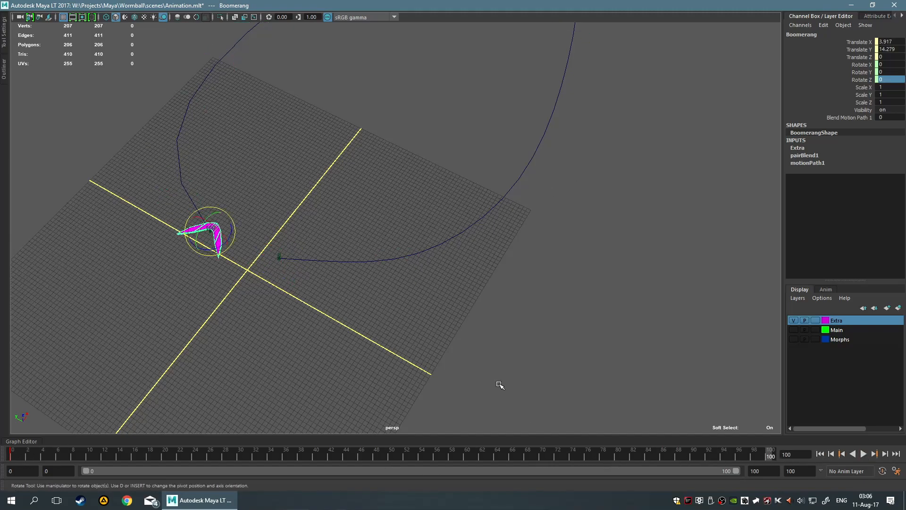
# Set the boomerang's Rotate Z to 3600 at frame 100, play the spin and return to frame 0
pyautogui.click(883, 78)
pyautogui.press('Return')
pyautogui.hotkey('alt', 'v')
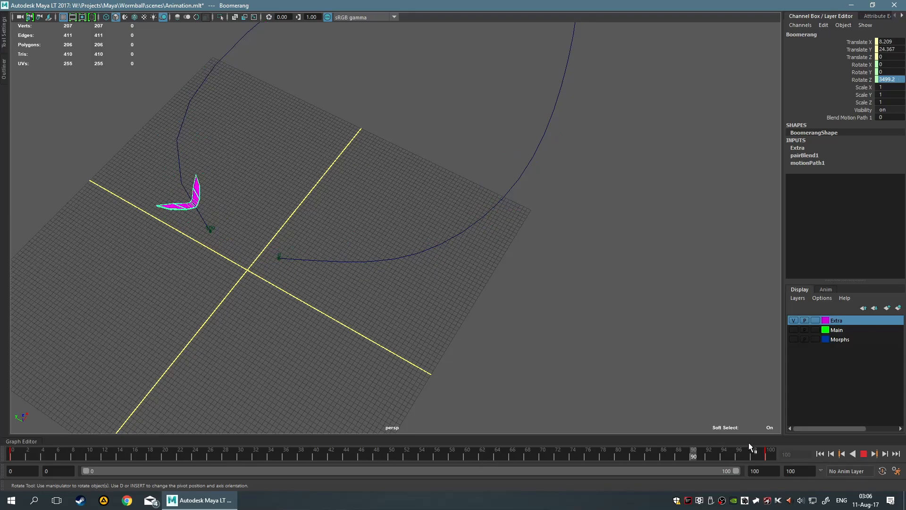
pyautogui.moveTo(223, 418); pyautogui.dragTo(5, 418)
pyautogui.scroll(-2, 372, 299)
pyautogui.scroll(2, 373, 295)
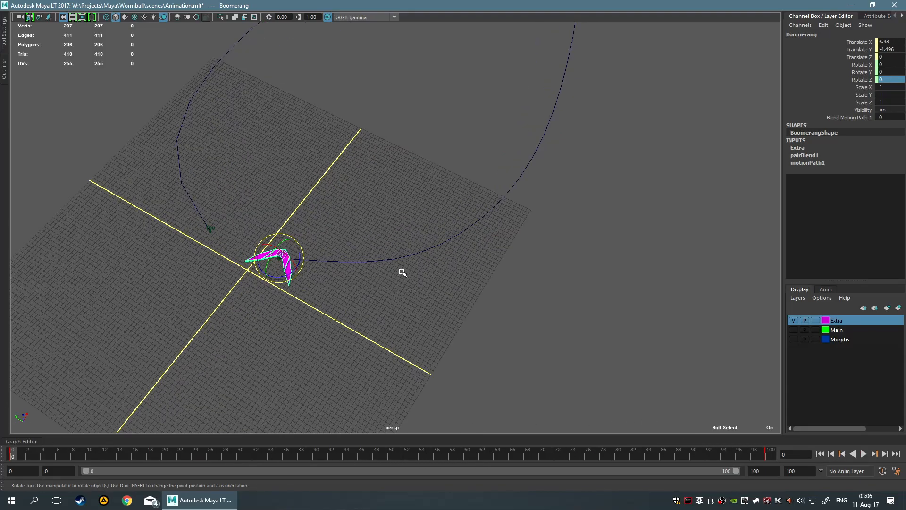
# Examine the Front Twist attribute of the boomerang's motionPath1 input, and reselect the boomerang for rotation
pyautogui.click(820, 163)
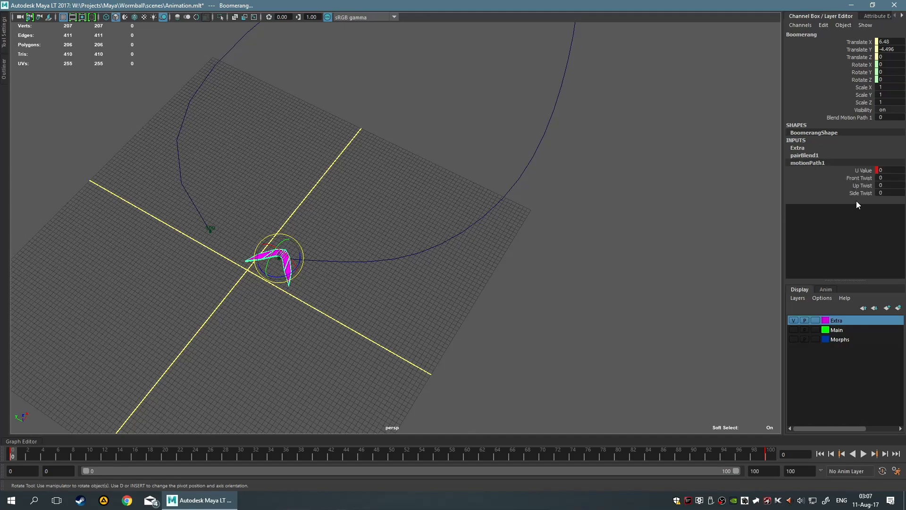
pyautogui.click(859, 179)
pyautogui.scroll(5, 373, 226)
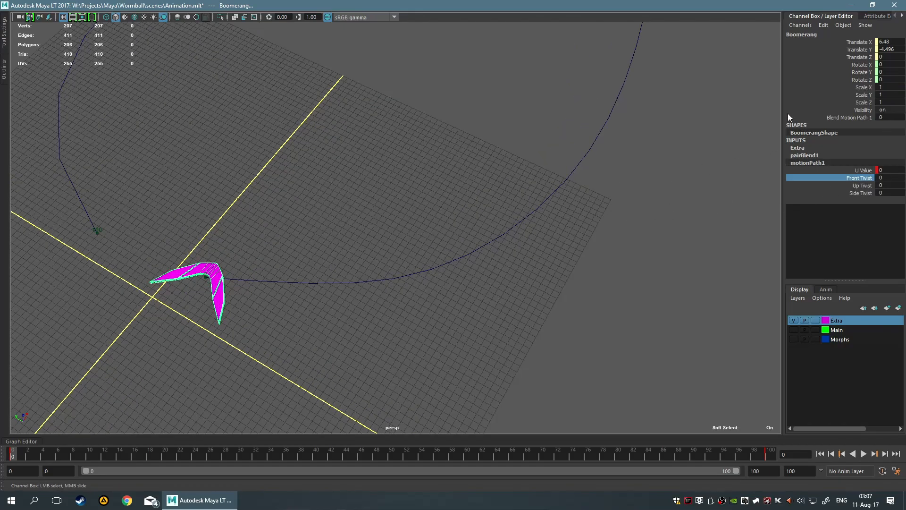
pyautogui.click(238, 373)
pyautogui.click(217, 298)
pyautogui.press('e')
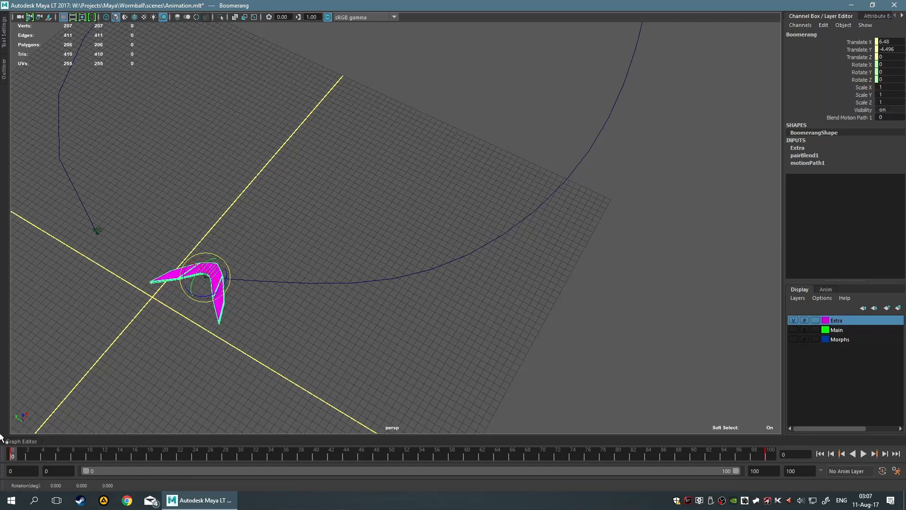
# Delete the boomerang's rotation keys at frames 0 and 100
pyautogui.rightClick(11, 457)
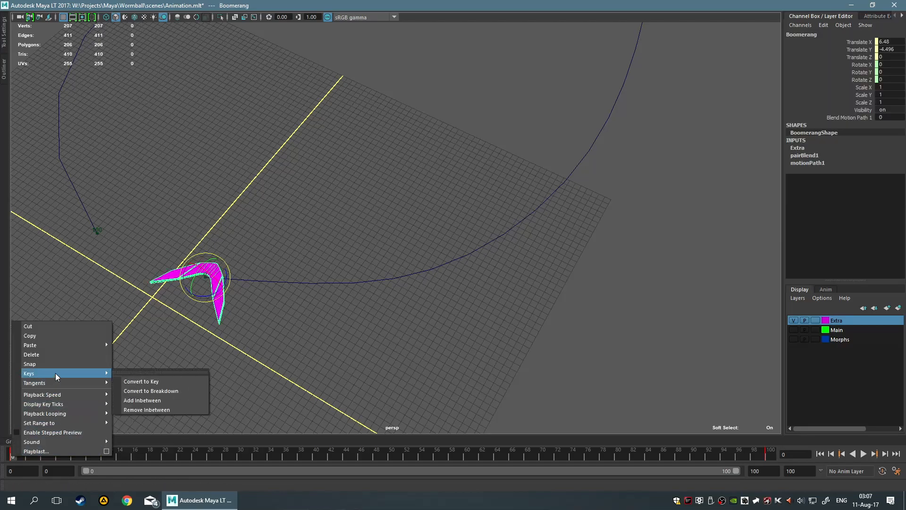
pyautogui.click(52, 355)
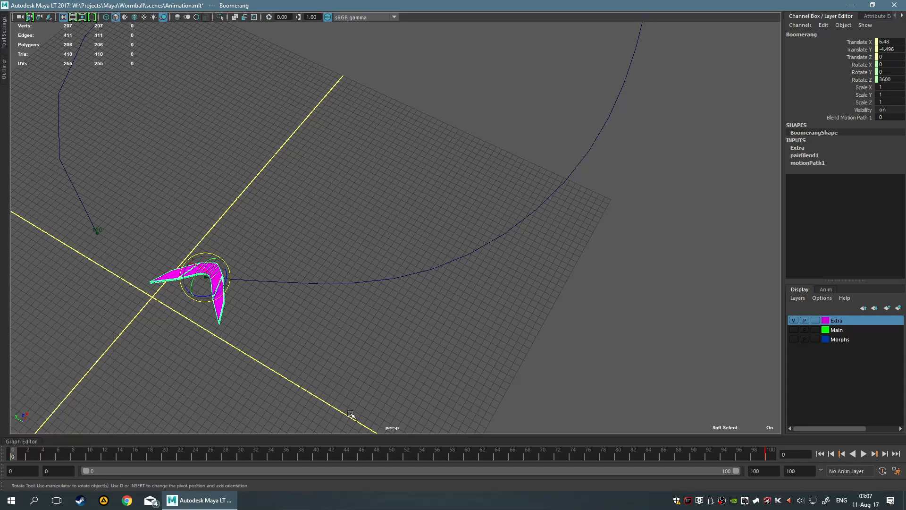
pyautogui.rightClick(771, 453)
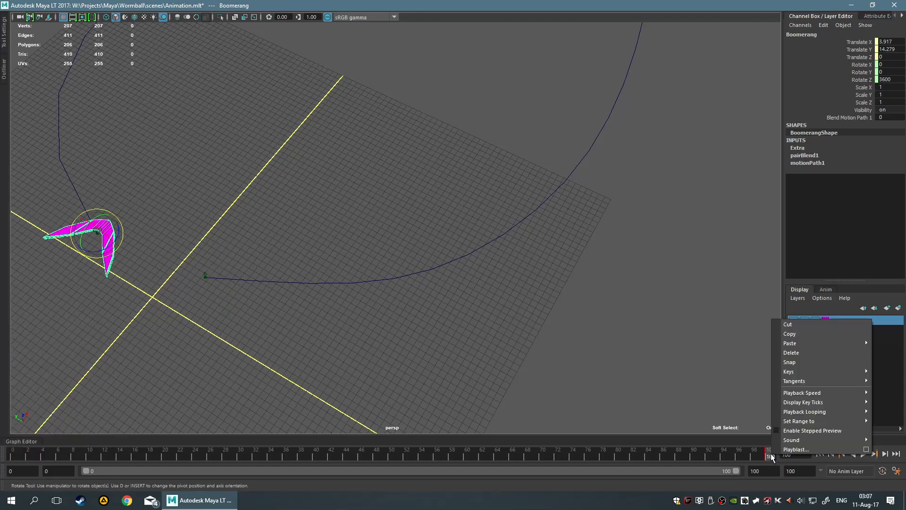
pyautogui.click(809, 353)
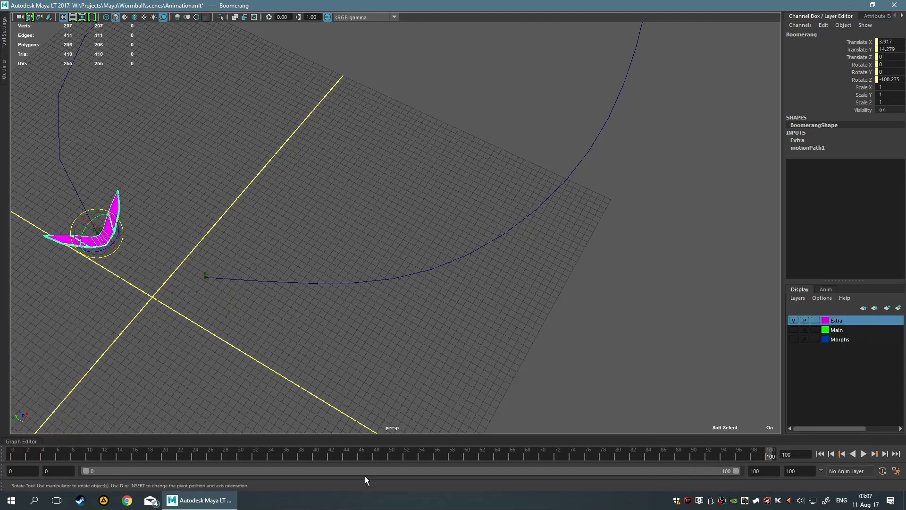
# Return to frame 0 and examine the U Value attribute of the boomerang's motionPath1 input
pyautogui.click(13, 455)
pyautogui.scroll(-3, 651, 248)
pyautogui.scroll(-2, 650, 247)
pyautogui.press('w')
pyautogui.scroll(3, 468, 257)
pyautogui.click(807, 148)
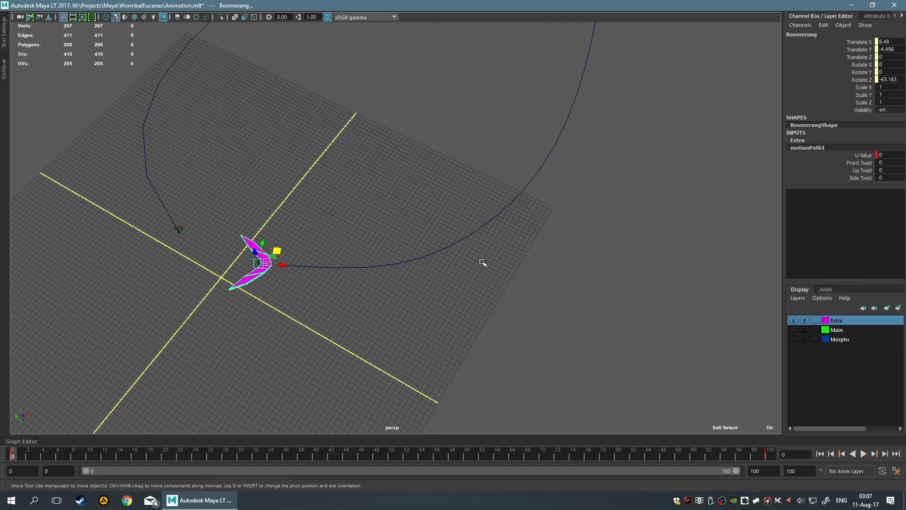
pyautogui.keyDown('alt'); pyautogui.moveTo(482, 262); pyautogui.dragTo(482, 236); pyautogui.keyUp('alt')
pyautogui.keyDown('alt'); pyautogui.moveTo(395, 156); pyautogui.dragTo(486, 158, button='middle'); pyautogui.keyUp('alt')
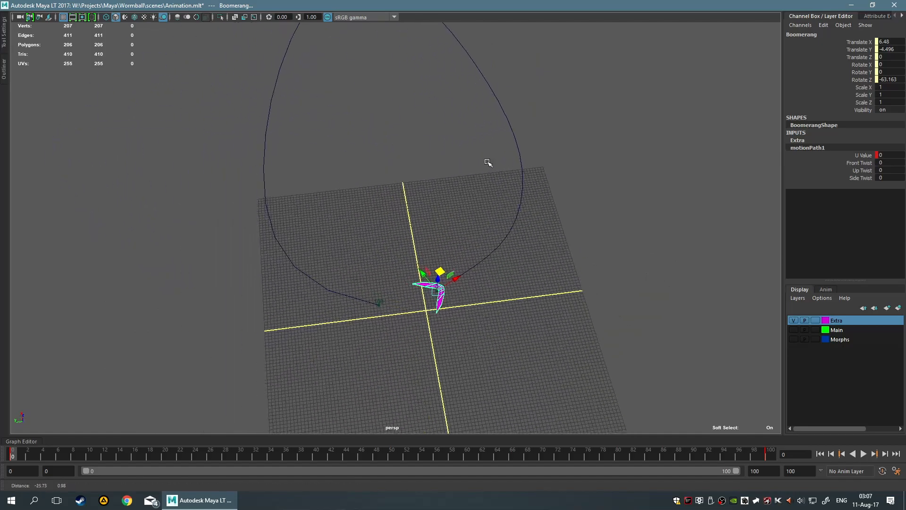
pyautogui.keyDown('alt'); pyautogui.moveTo(560, 249); pyautogui.dragTo(485, 241, button='middle'); pyautogui.keyUp('alt')
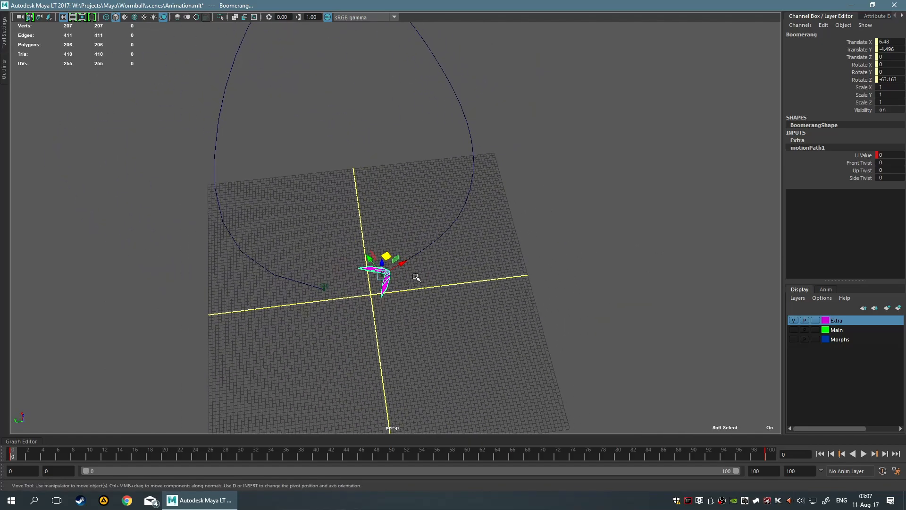
pyautogui.click(856, 155)
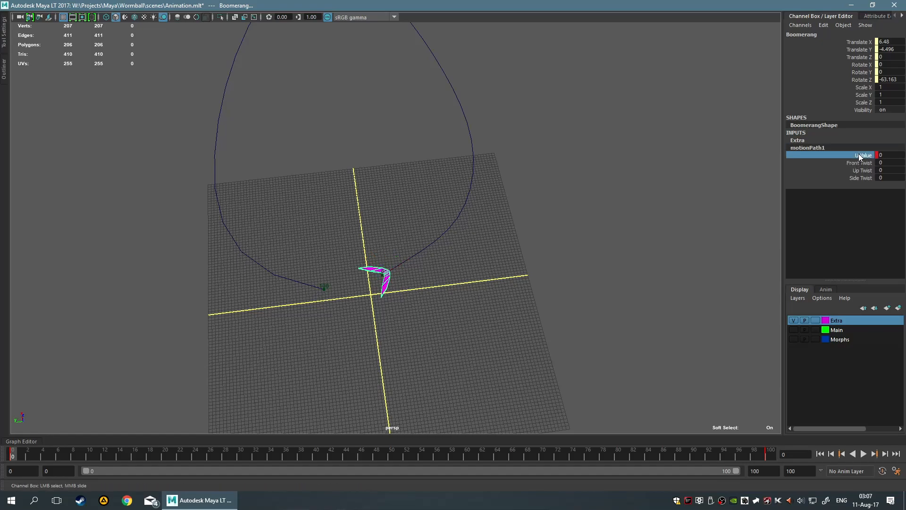
# Select the path curve, expand its motionPath1 output and try a U Value of 0.1
pyautogui.click(569, 228)
pyautogui.click(411, 257)
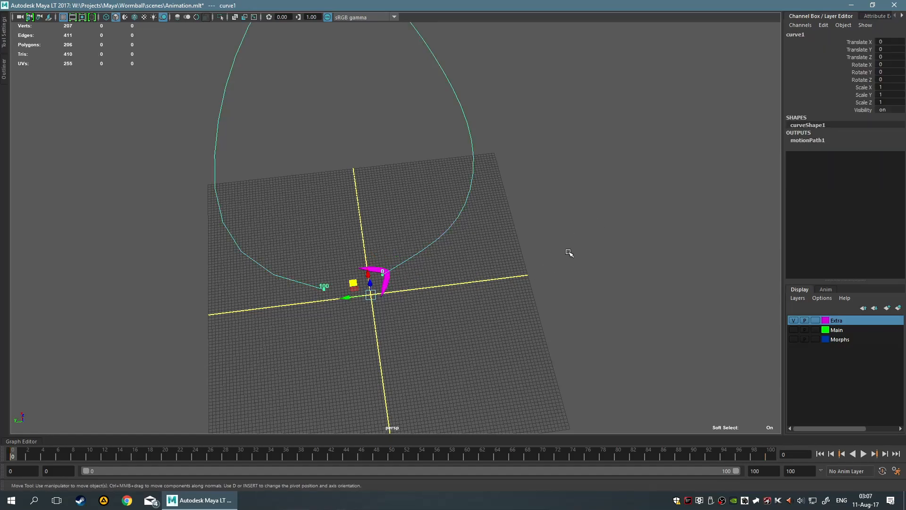
pyautogui.click(811, 140)
pyautogui.moveTo(613, 229); pyautogui.dragTo(612, 232, button='middle')
pyautogui.hotkey('ctrl', 'z')
pyautogui.click(852, 148)
pyautogui.moveTo(461, 245); pyautogui.dragTo(461, 246, button='middle')
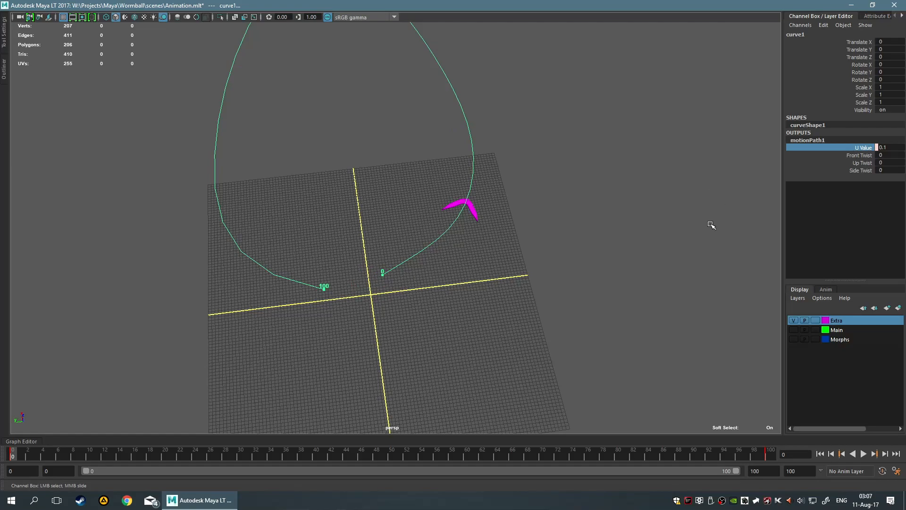
# Set the Front Twist of the curve's motionPath1 output to -29.794
pyautogui.click(859, 156)
pyautogui.moveTo(557, 221); pyautogui.dragTo(553, 221, button='middle')
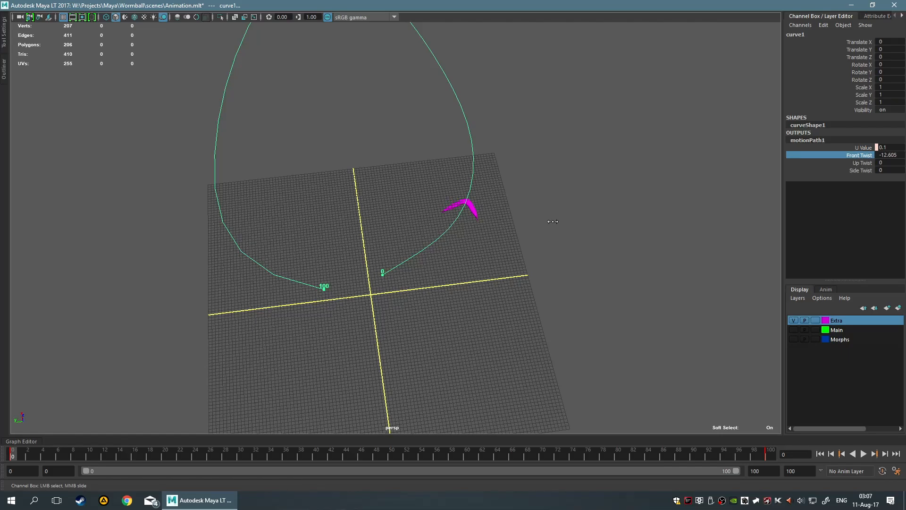
pyautogui.keyDown('alt'); pyautogui.moveTo(609, 174); pyautogui.dragTo(603, 244, button='middle'); pyautogui.keyUp('alt')
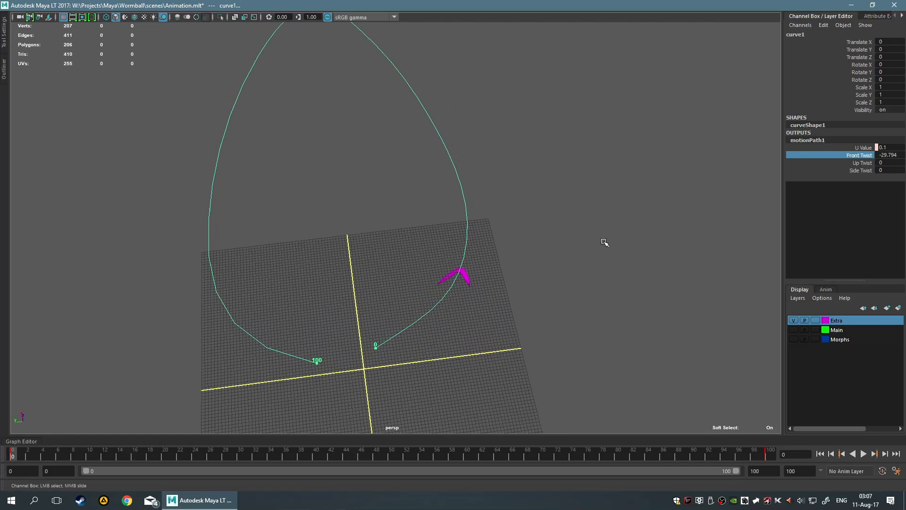
# Preview the flight and set a key on motionPath1's Front Twist at frame 19
pyautogui.hotkey('alt', 'v')
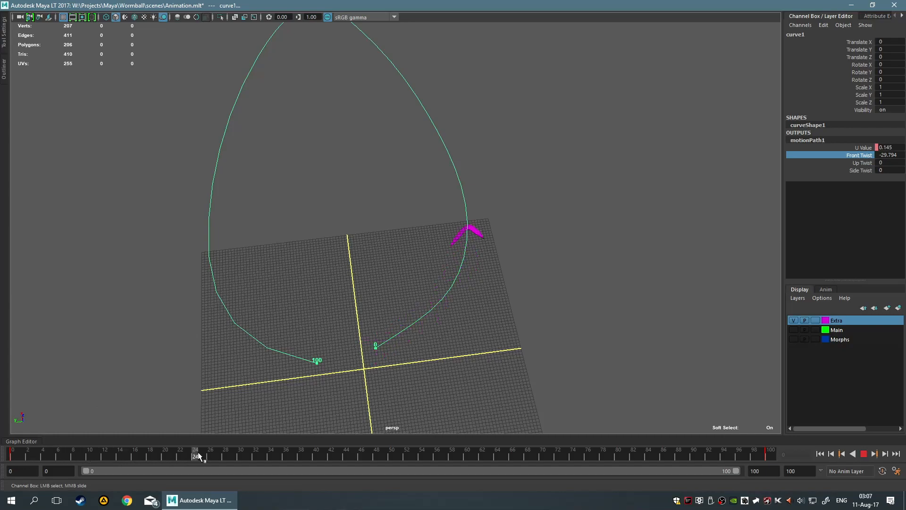
pyautogui.moveTo(198, 455); pyautogui.dragTo(202, 456)
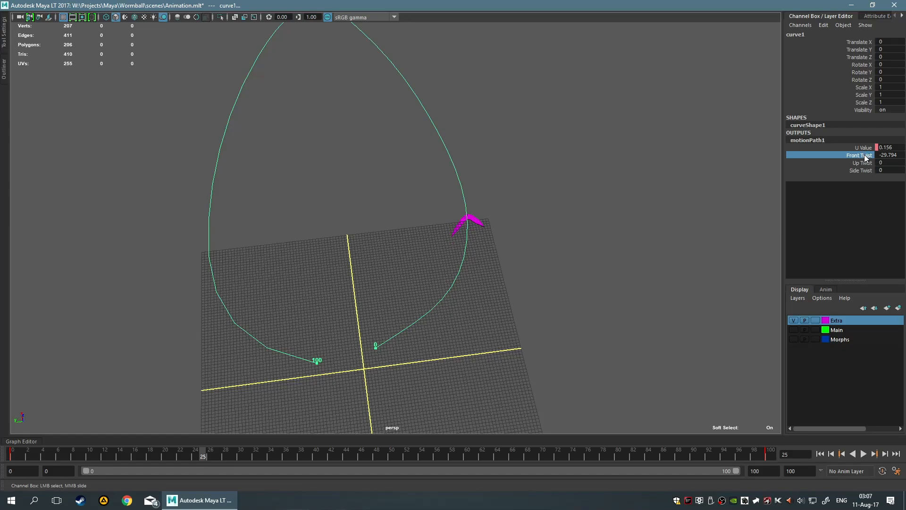
pyautogui.rightClick(856, 159)
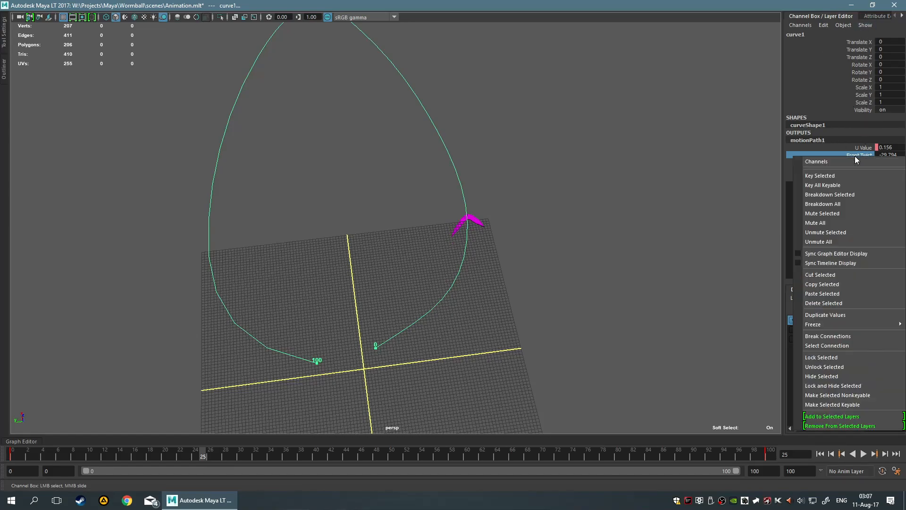
pyautogui.moveTo(189, 452); pyautogui.dragTo(156, 452)
pyautogui.rightClick(851, 157)
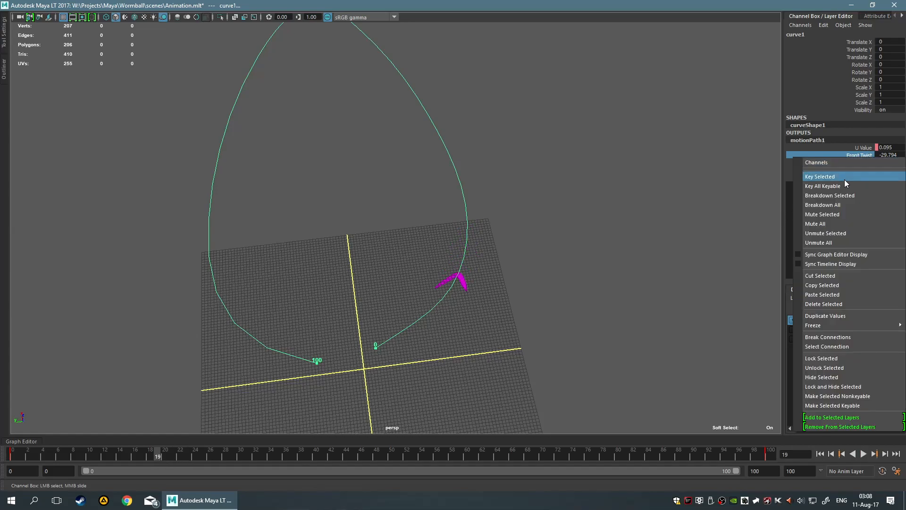
pyautogui.click(845, 177)
# Set motionPath1's Front Twist to 0 at frame 0 and key it
pyautogui.moveTo(156, 456); pyautogui.dragTo(1, 465)
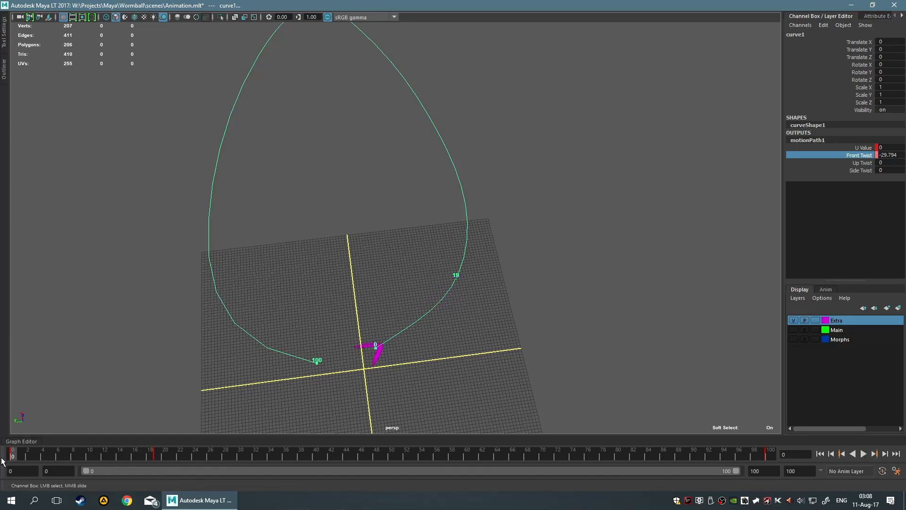
pyautogui.click(889, 155)
pyautogui.write('0')
pyautogui.press('Return')
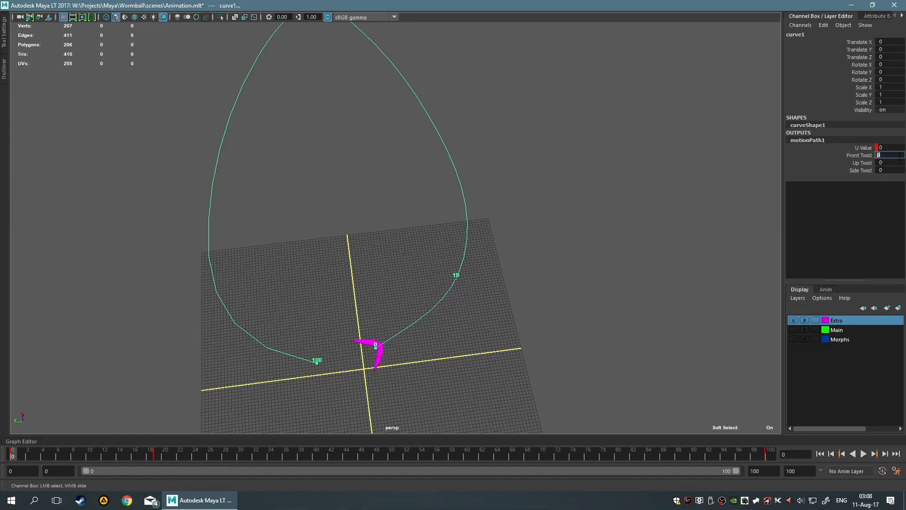
pyautogui.rightClick(864, 156)
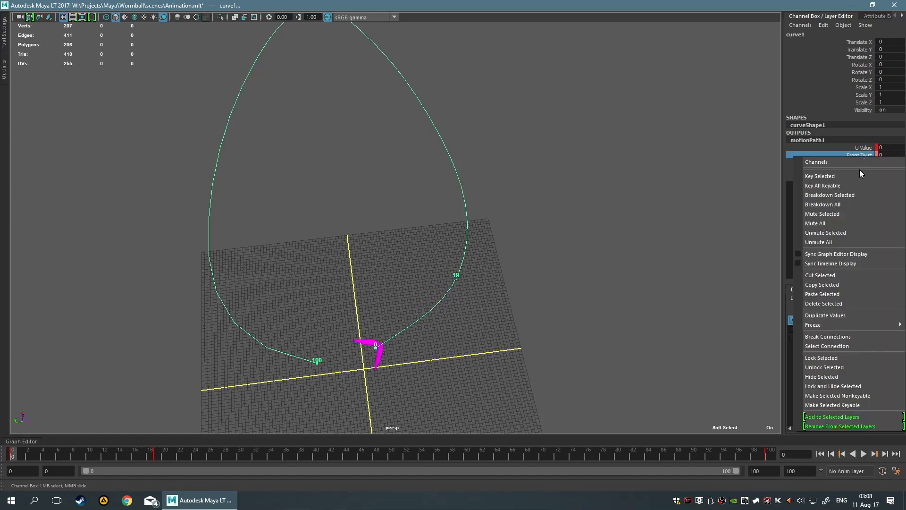
pyautogui.click(856, 179)
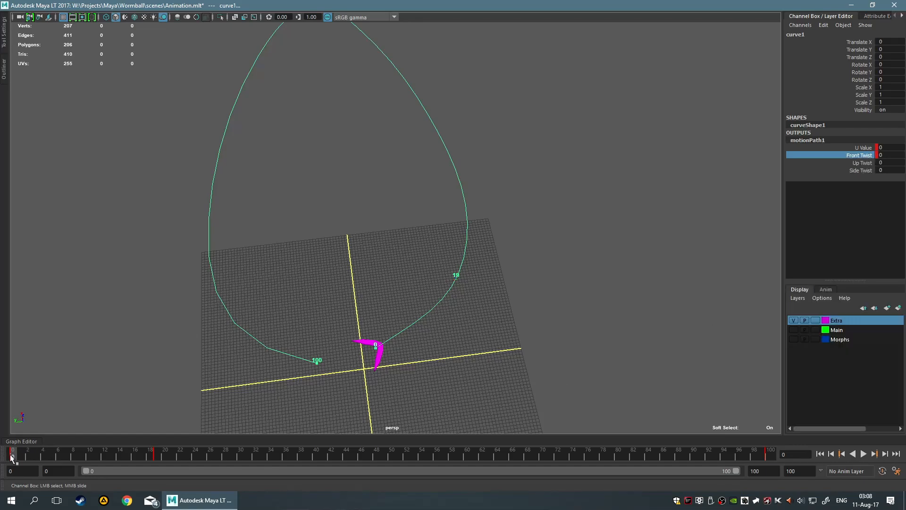
# Set motionPath1's Front Twist to 0 at frame 27 and key it
pyautogui.moveTo(14, 457); pyautogui.dragTo(220, 431)
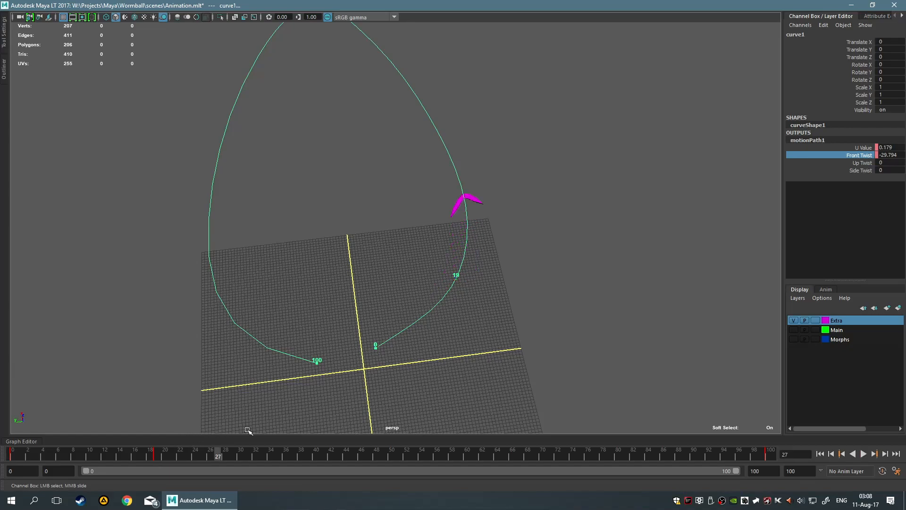
pyautogui.click(886, 155)
pyautogui.write('0')
pyautogui.press('Return')
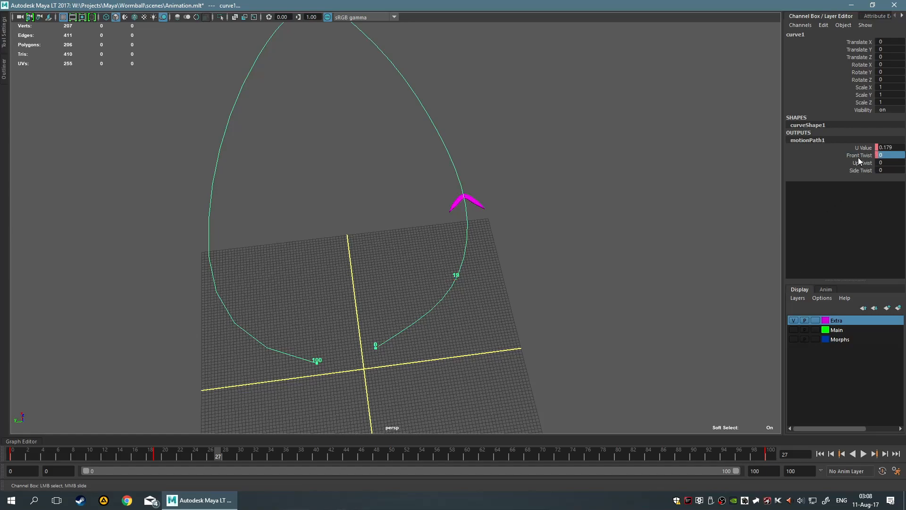
pyautogui.rightClick(857, 157)
pyautogui.click(851, 174)
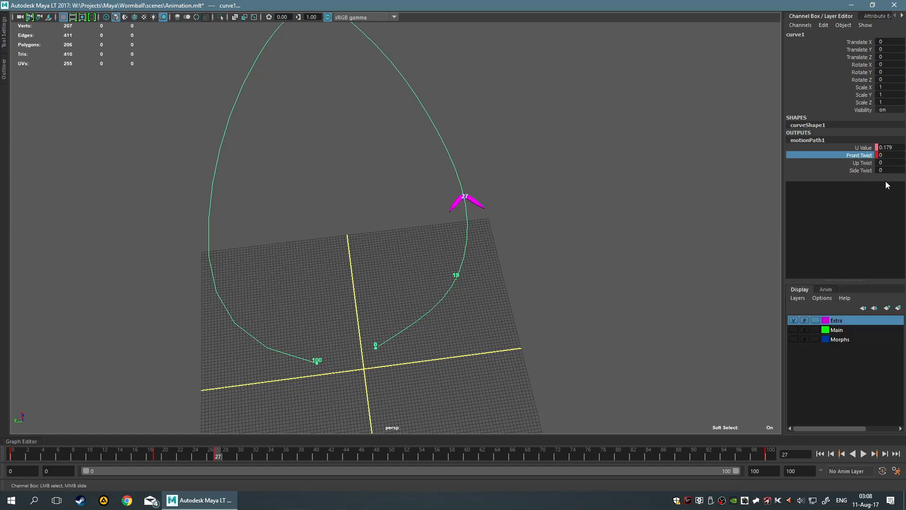
# Try an Up Twist of 43.545 and a Side Twist of -63.025 at frame 43, and undo both changes
pyautogui.moveTo(214, 457); pyautogui.dragTo(332, 452)
pyautogui.scroll(3, 405, 310)
pyautogui.keyDown('alt'); pyautogui.moveTo(405, 311); pyautogui.dragTo(373, 349); pyautogui.keyUp('alt')
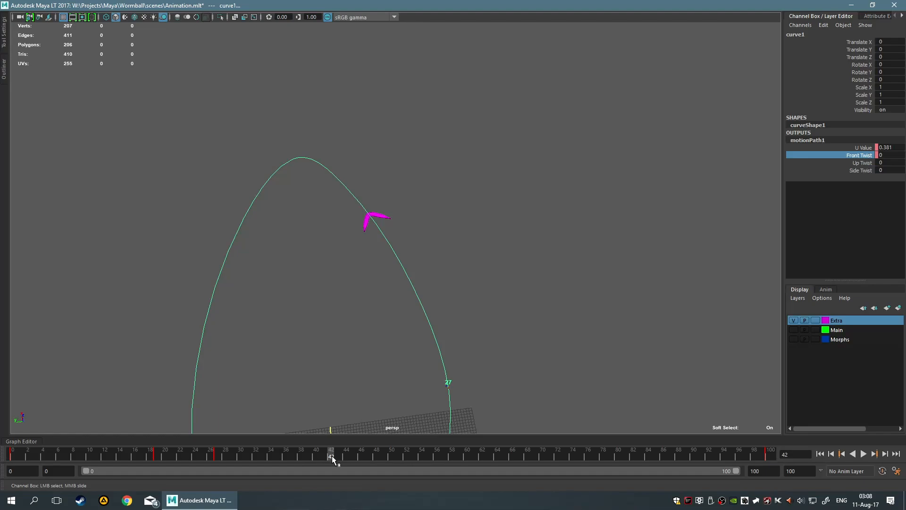
pyautogui.moveTo(335, 454); pyautogui.dragTo(338, 455)
pyautogui.click(863, 163)
pyautogui.moveTo(593, 200)
pyautogui.mouseDown(button='middle')
pyautogui.moveTo(608, 203)
pyautogui.moveTo(584, 201)
pyautogui.moveTo(610, 204)
pyautogui.mouseUp(button='middle')
pyautogui.click(861, 176)
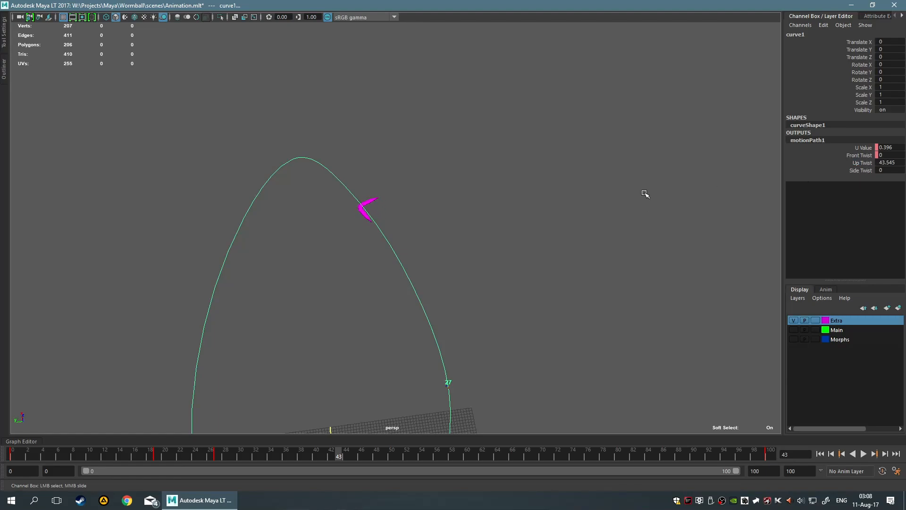
pyautogui.click(855, 171)
pyautogui.moveTo(559, 182); pyautogui.dragTo(530, 200, button='middle')
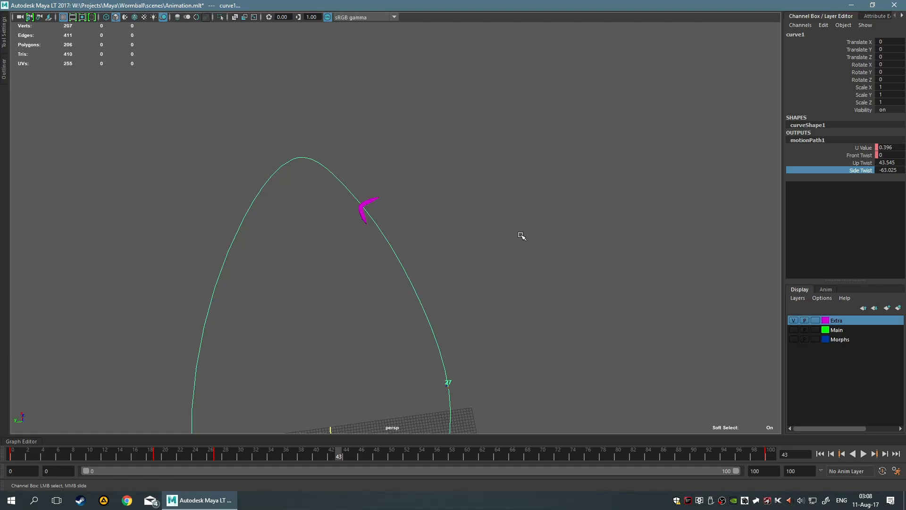
pyautogui.hotkey('ctrl', 'z')
# Inspect the boomerang's orientation on the curve, play the flight and return to frame 0
pyautogui.scroll(3, 533, 209)
pyautogui.keyDown('alt'); pyautogui.moveTo(433, 175); pyautogui.dragTo(457, 220); pyautogui.keyUp('alt')
pyautogui.keyDown('alt'); pyautogui.moveTo(458, 220); pyautogui.dragTo(496, 194, button='middle'); pyautogui.keyUp('alt')
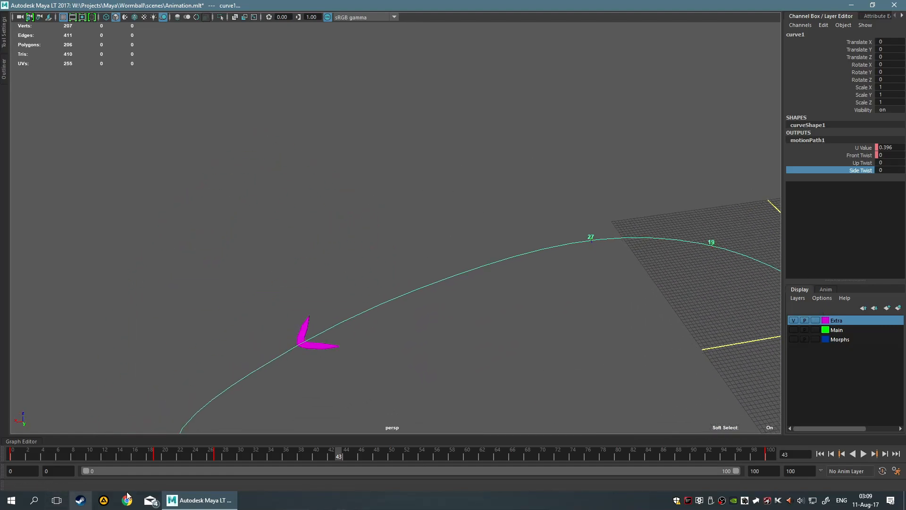
pyautogui.hotkey('alt', 'v')
pyautogui.moveTo(427, 457); pyautogui.dragTo(13, 461)
pyautogui.keyDown('alt'); pyautogui.moveTo(491, 344); pyautogui.dragTo(336, 229, button='middle'); pyautogui.keyUp('alt')
pyautogui.scroll(-3, 314, 247)
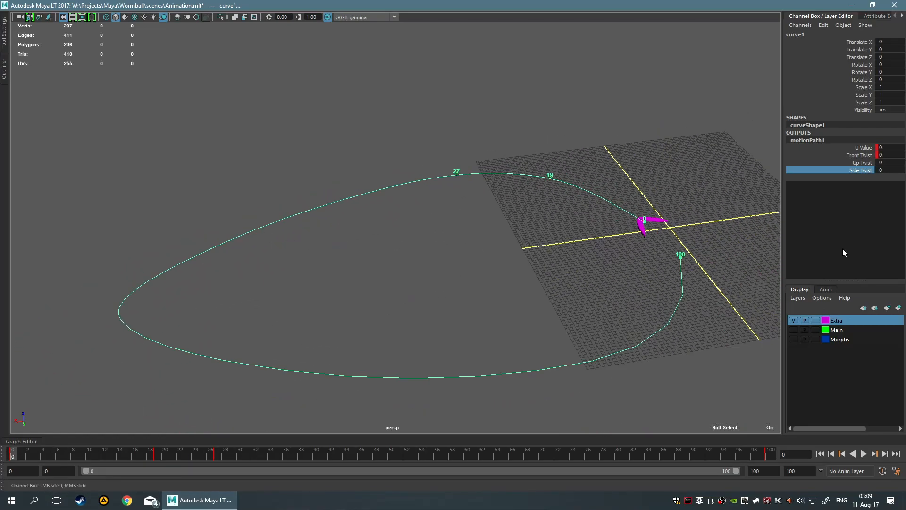
# Select the orientation marker at frame 27 on the curve and examine its motionPath1 output attributes
pyautogui.scroll(4, 351, 313)
pyautogui.keyDown('alt'); pyautogui.moveTo(488, 198); pyautogui.dragTo(448, 239, button='middle'); pyautogui.keyUp('alt')
pyautogui.moveTo(461, 137); pyautogui.dragTo(491, 178)
pyautogui.click(479, 159)
pyautogui.click(478, 159)
pyautogui.keyDown('alt'); pyautogui.moveTo(527, 184); pyautogui.dragTo(466, 295, button='middle'); pyautogui.keyUp('alt')
pyautogui.click(807, 186)
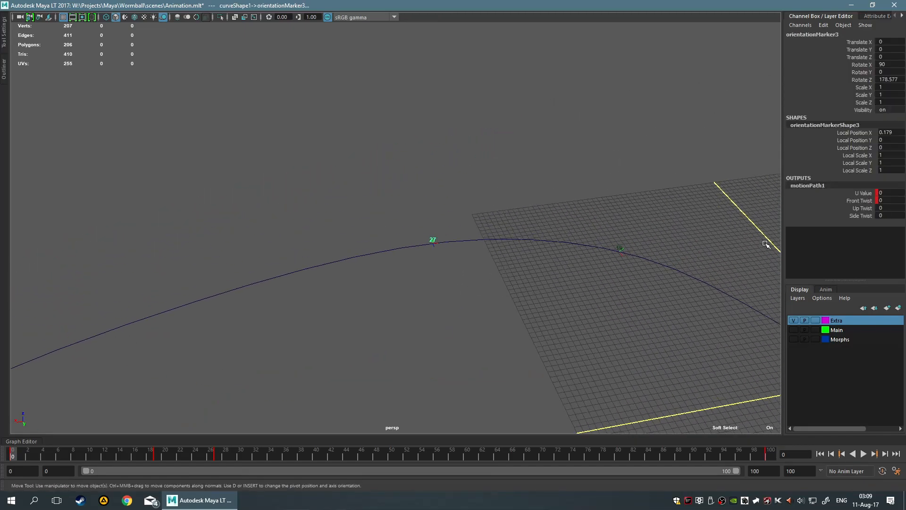
# Select the orientation marker at frame 19 on the curve and examine its motionPath1 output attributes
pyautogui.click(619, 248)
pyautogui.click(619, 247)
pyautogui.keyDown('alt'); pyautogui.moveTo(615, 298); pyautogui.dragTo(536, 270, button='middle'); pyautogui.keyUp('alt')
pyautogui.click(812, 187)
pyautogui.keyDown('alt'); pyautogui.moveTo(595, 253); pyautogui.dragTo(537, 241, button='middle'); pyautogui.keyUp('alt')
pyautogui.scroll(3, 537, 240)
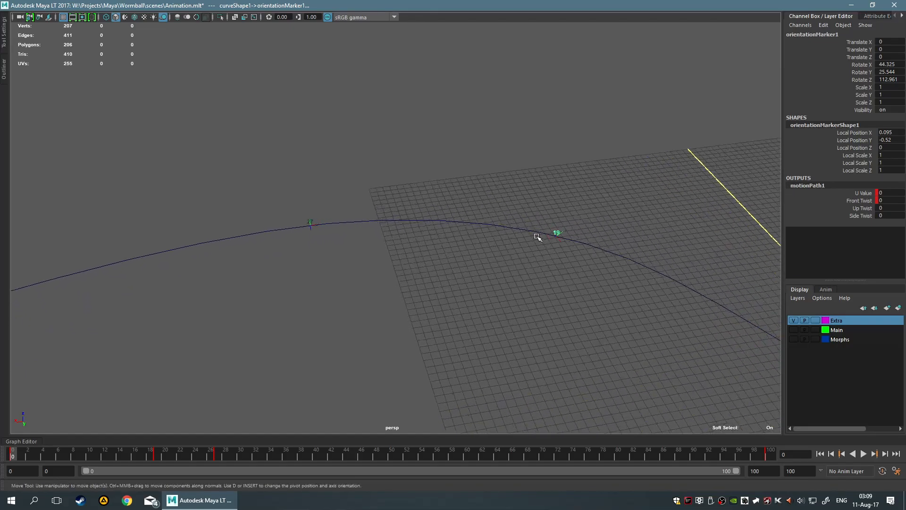
# Select the path curve together with its markers and examine the U Value of their motionPath1 output
pyautogui.moveTo(537, 175); pyautogui.dragTo(684, 330)
pyautogui.keyDown('alt'); pyautogui.moveTo(635, 311); pyautogui.dragTo(406, 245, button='middle'); pyautogui.keyUp('alt')
pyautogui.scroll(-4, 406, 245)
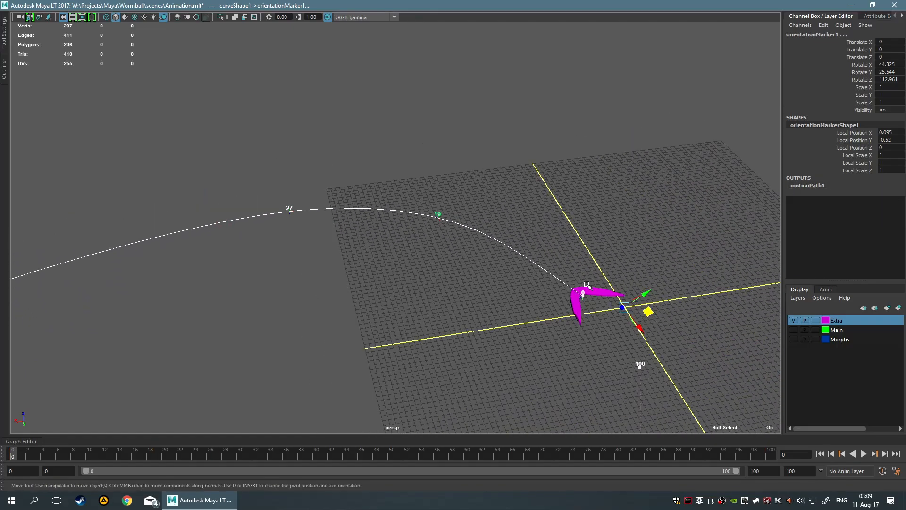
pyautogui.click(814, 185)
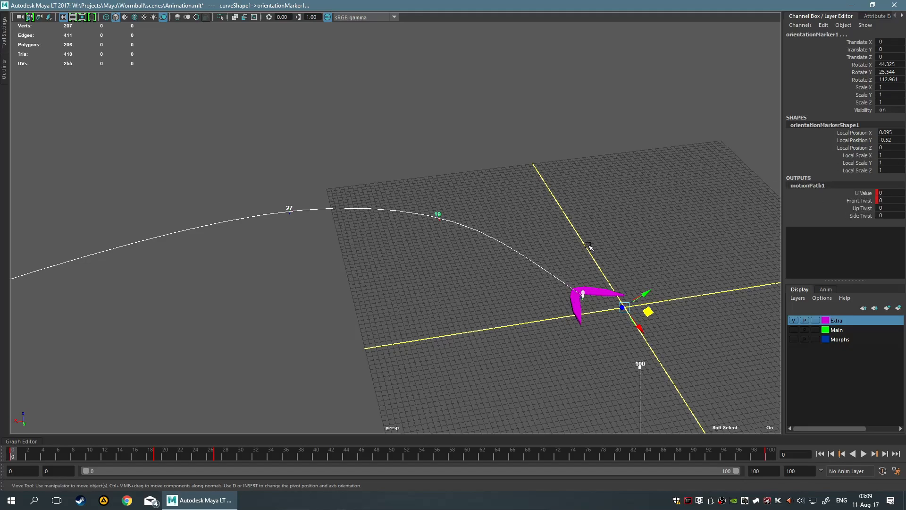
pyautogui.click(865, 193)
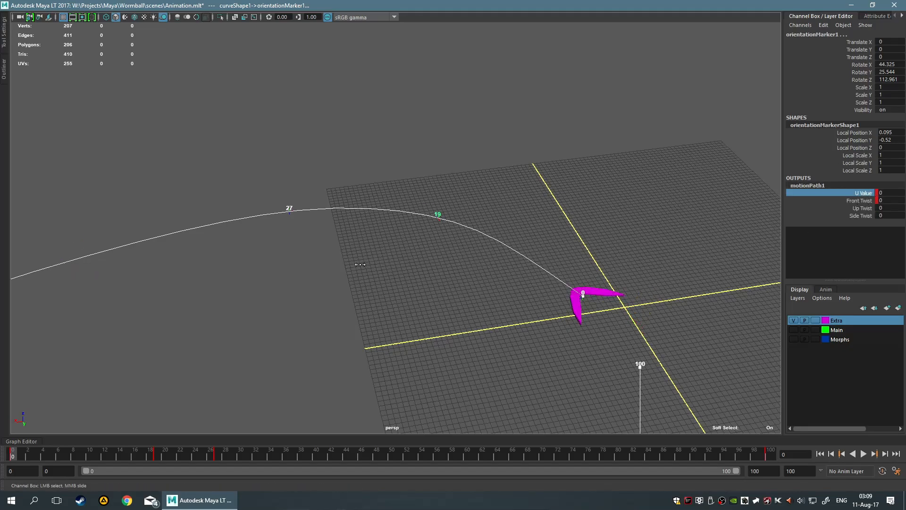
pyautogui.moveTo(364, 265); pyautogui.dragTo(368, 264, button='middle')
pyautogui.click(504, 228)
pyautogui.click(483, 261)
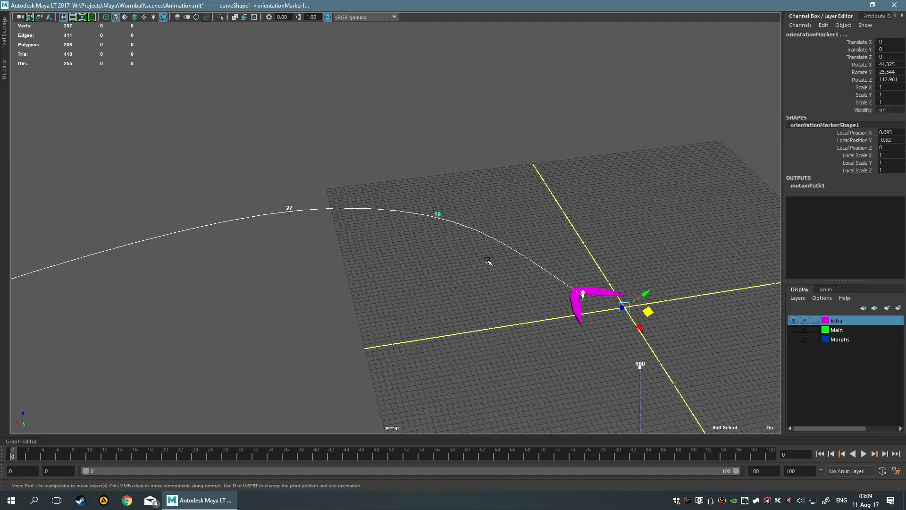
# Examine the detailed orientation marker and motionPath1 attributes, and clear the selection
pyautogui.click(876, 16)
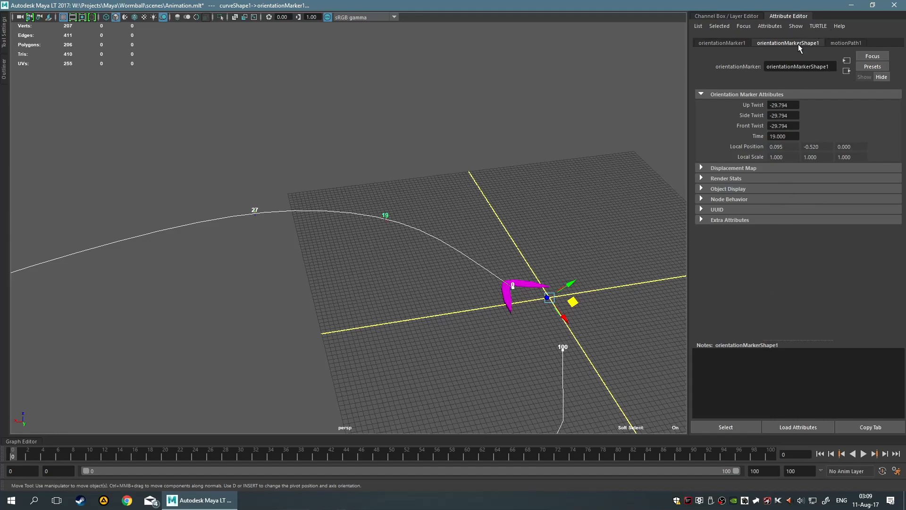
pyautogui.click(849, 42)
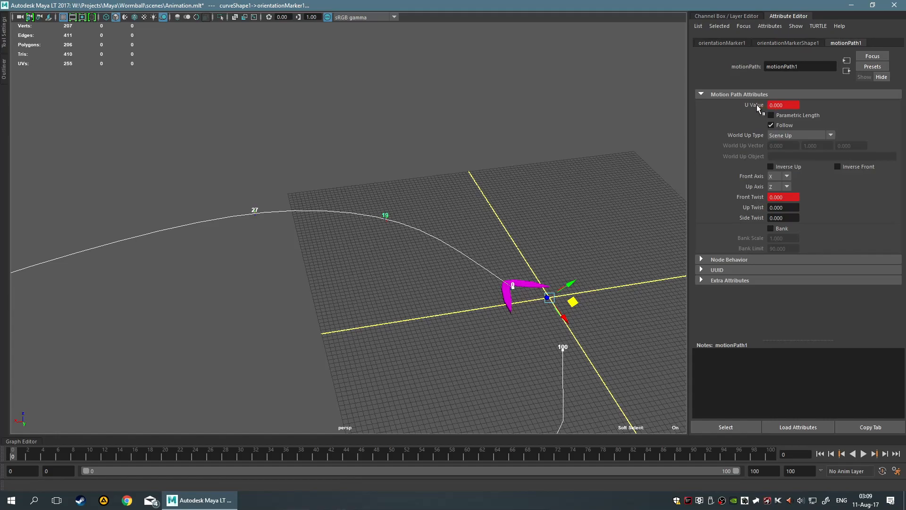
pyautogui.moveTo(503, 143)
pyautogui.mouseDown(button='middle')
pyautogui.moveTo(532, 160)
pyautogui.moveTo(508, 162)
pyautogui.moveTo(526, 166)
pyautogui.mouseUp(button='middle')
pyautogui.press('q')
pyautogui.click(528, 166)
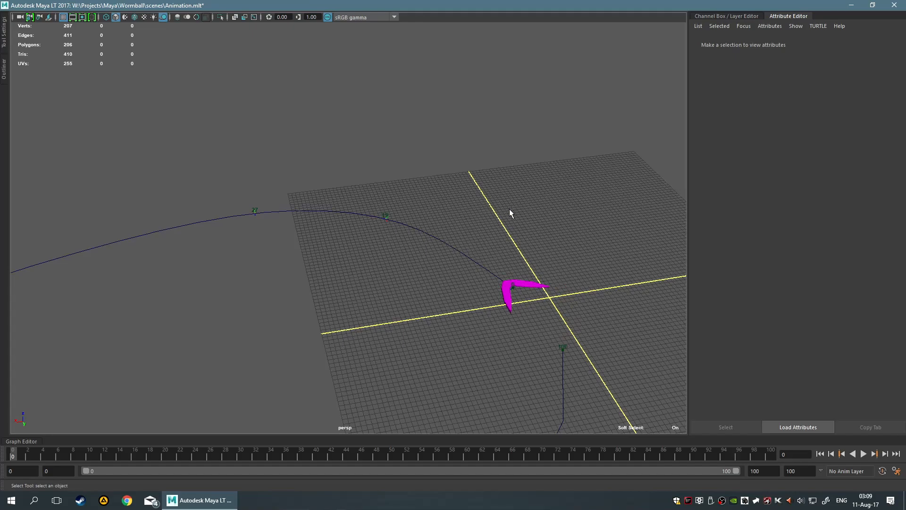
# Play the animation to frame 100, select the boomerang and display its transform channels
pyautogui.hotkey('alt', 'v')
pyautogui.scroll(-3, 618, 287)
pyautogui.keyDown('alt'); pyautogui.moveTo(615, 278); pyautogui.dragTo(552, 174, button='middle'); pyautogui.keyUp('alt')
pyautogui.click(446, 203)
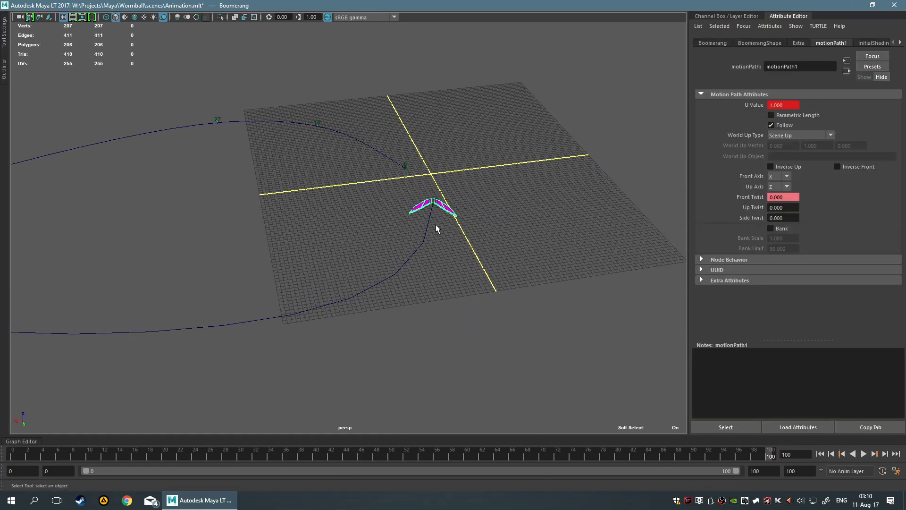
pyautogui.click(731, 16)
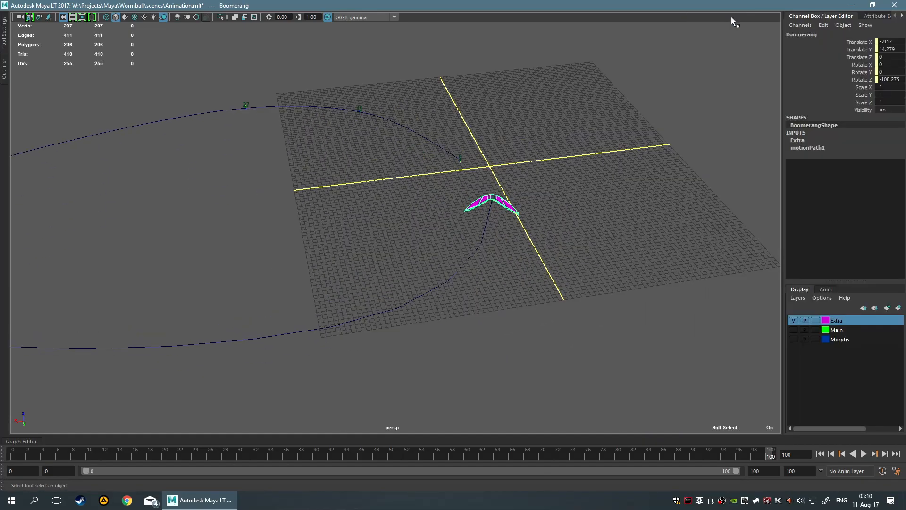
# Set the boomerang's motionPath1 Front Twist to 3600 at frame 100 and key it
pyautogui.click(802, 146)
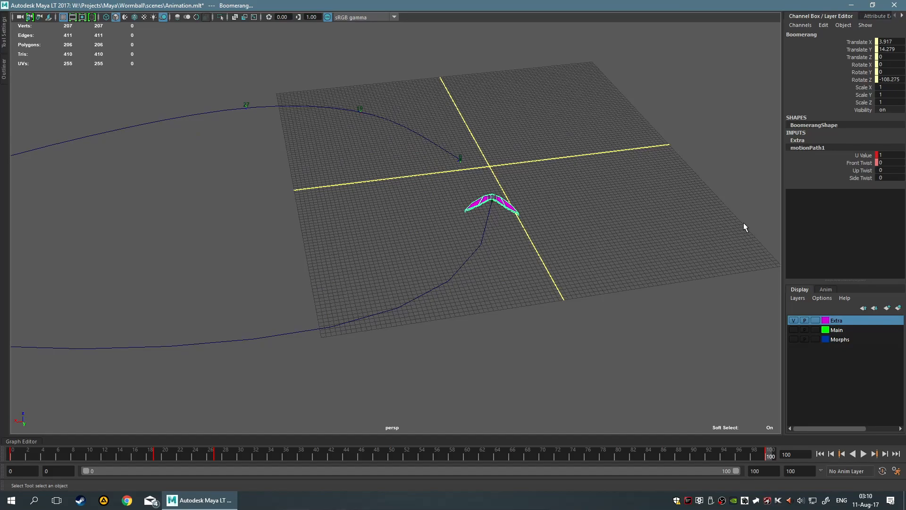
pyautogui.click(860, 162)
pyautogui.moveTo(659, 179); pyautogui.dragTo(697, 172, button='middle')
pyautogui.doubleClick(894, 162)
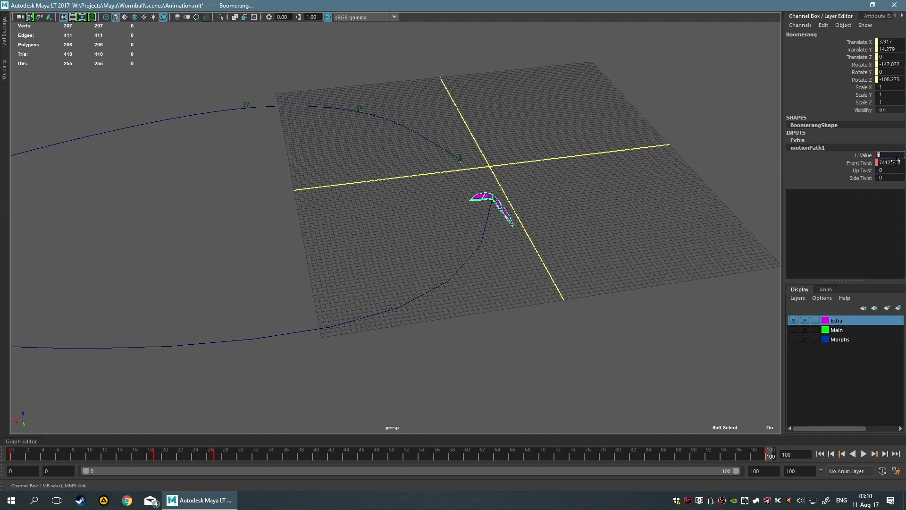
pyautogui.write('36')
pyautogui.press('Return')
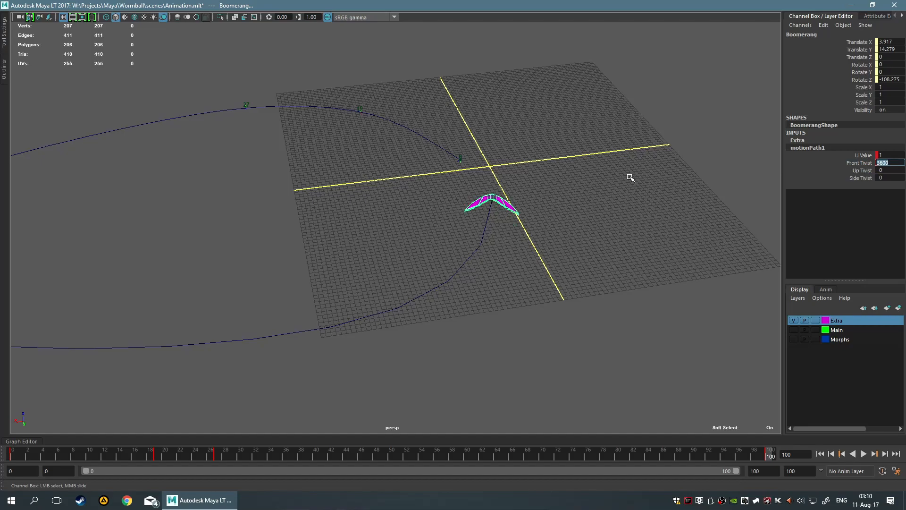
pyautogui.rightClick(856, 162)
pyautogui.click(852, 177)
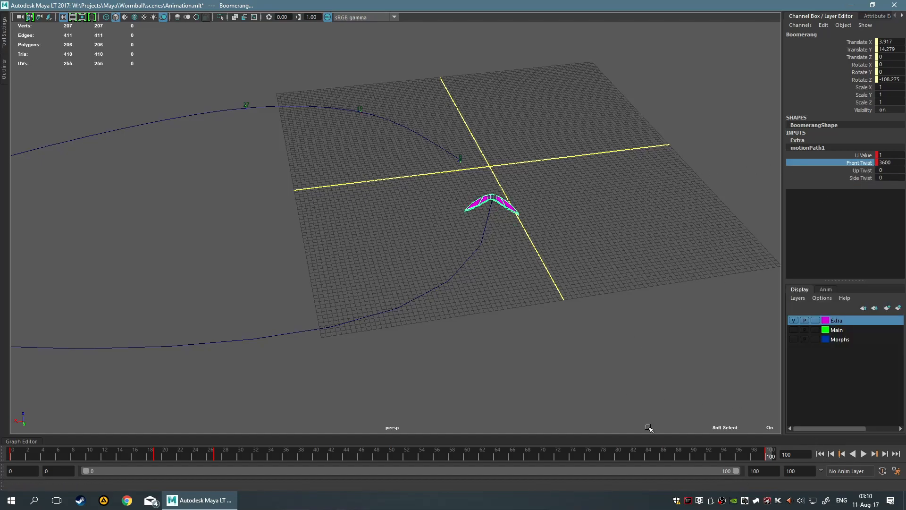
# Play the animation and examine how the boomerang spins along the whole path
pyautogui.scroll(-4, 560, 340)
pyautogui.keyDown('alt'); pyautogui.moveTo(471, 290); pyautogui.dragTo(533, 308, button='middle'); pyautogui.keyUp('alt')
pyautogui.scroll(2, 559, 221)
pyautogui.scroll(-4, 600, 310)
pyautogui.click(863, 453)
pyautogui.scroll(2, 381, 309)
pyautogui.scroll(1, 309, 275)
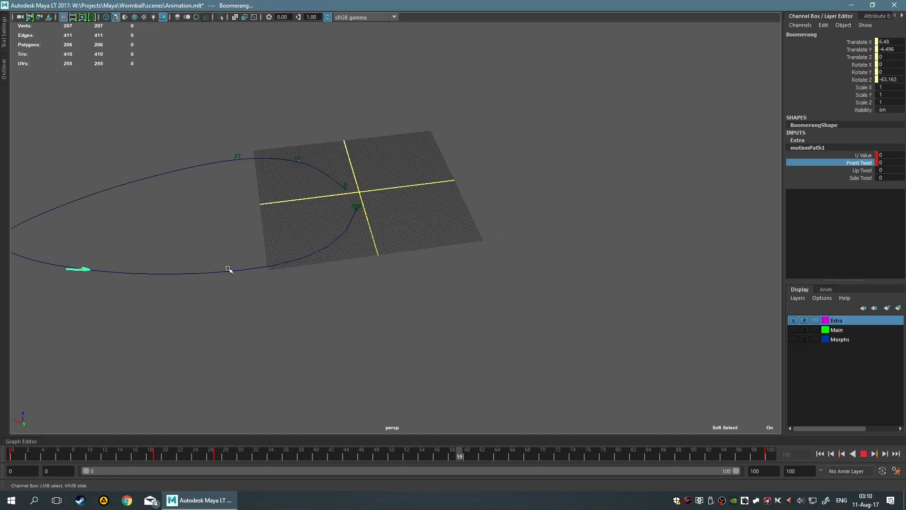
pyautogui.keyDown('alt'); pyautogui.moveTo(230, 277); pyautogui.dragTo(412, 259, button='middle'); pyautogui.keyUp('alt')
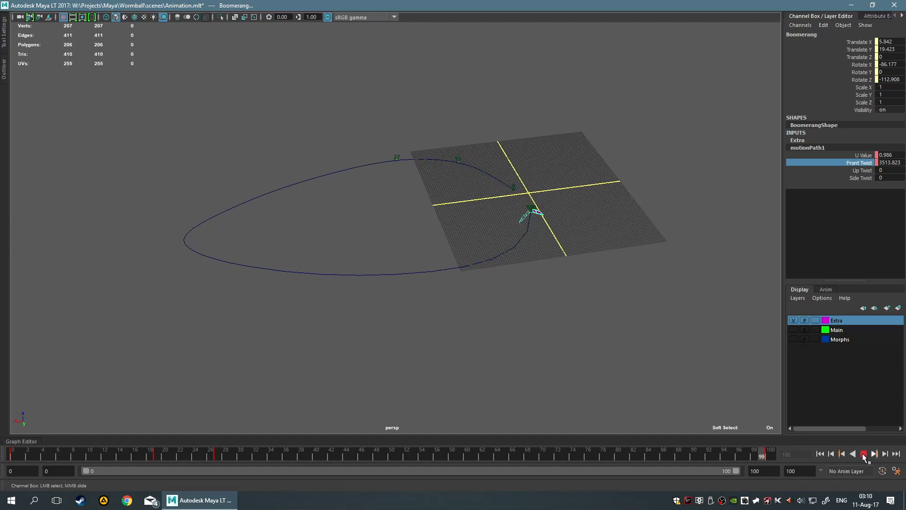
pyautogui.press('Escape')
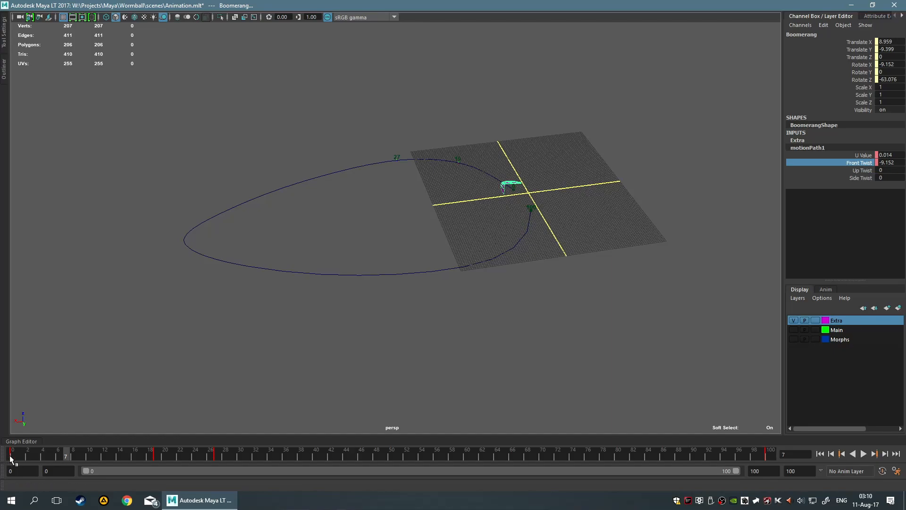
# At frame 100, set the motion path's Front Twist to 0 and key its Up Twist at 3600
pyautogui.moveTo(69, 456); pyautogui.dragTo(895, 458)
pyautogui.doubleClick(887, 162)
pyautogui.write('0')
pyautogui.click(862, 170)
pyautogui.moveTo(653, 228); pyautogui.dragTo(905, 224, button='middle')
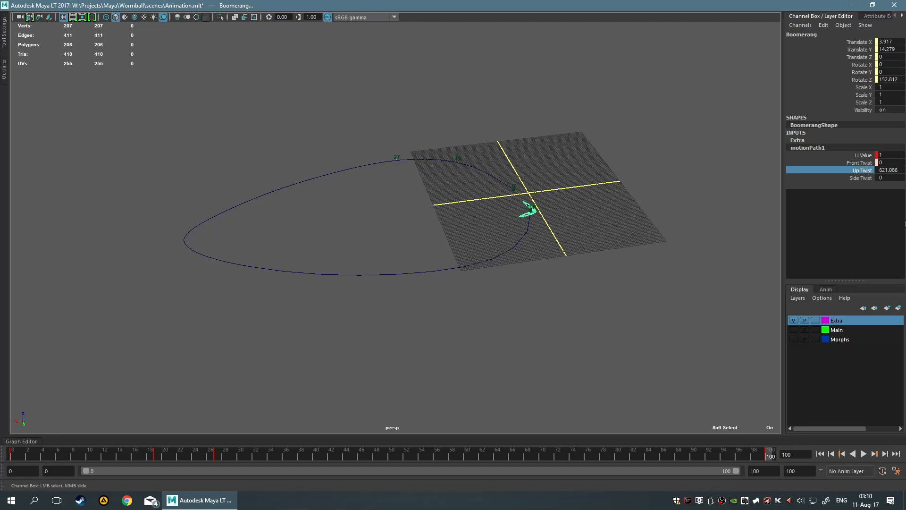
pyautogui.doubleClick(897, 170)
pyautogui.write('36')
pyautogui.press('Return')
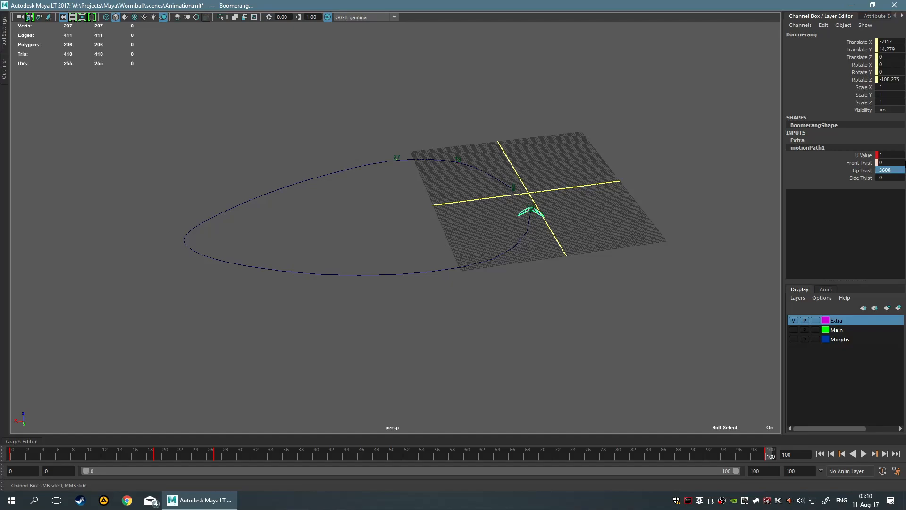
pyautogui.rightClick(862, 171)
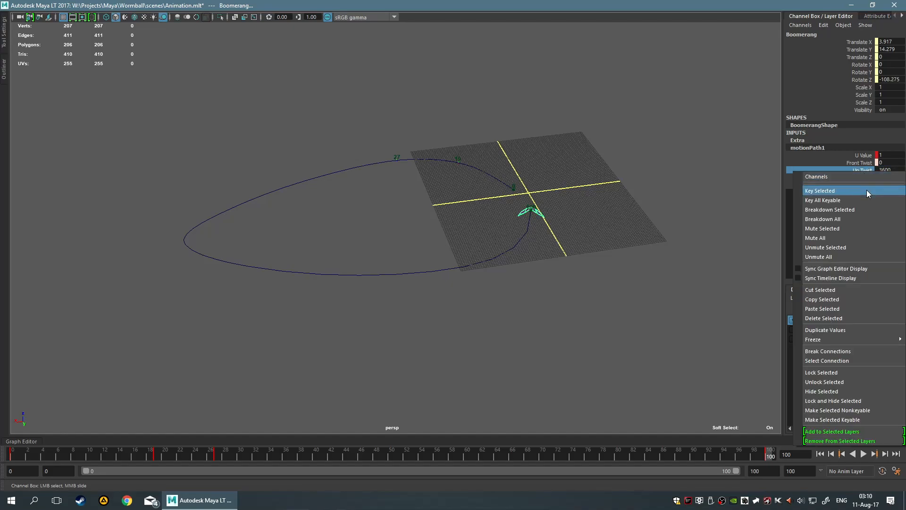
# Delete the animation on the motion path's Front Twist and play back the boomerang's flight
pyautogui.click(867, 162)
pyautogui.rightClick(867, 165)
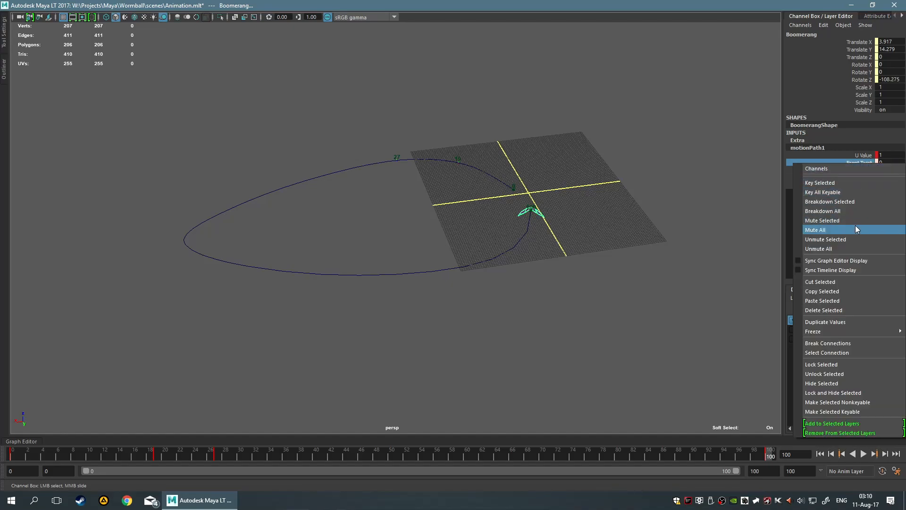
pyautogui.click(870, 310)
pyautogui.click(632, 305)
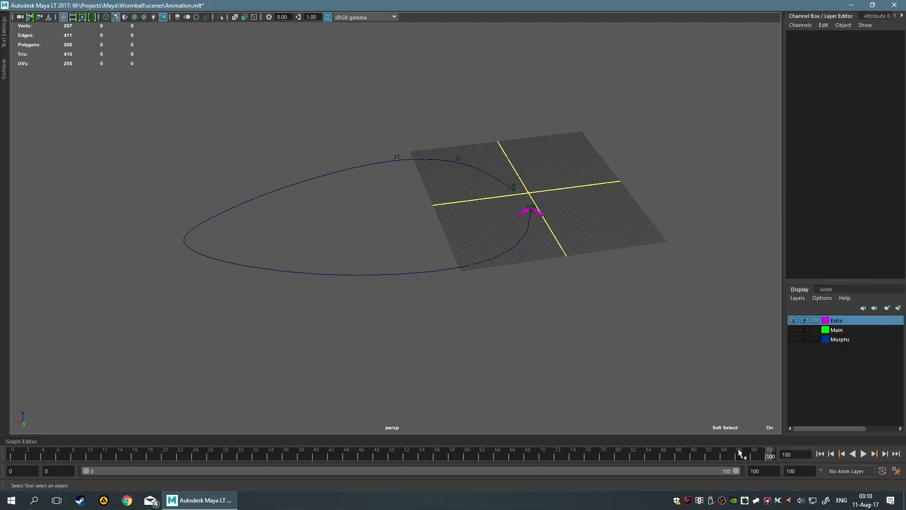
pyautogui.click(863, 454)
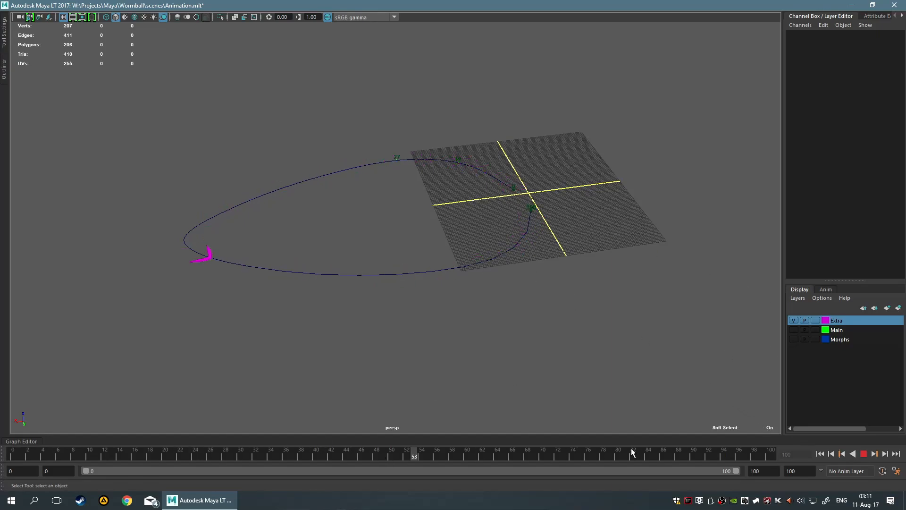
pyautogui.click(863, 453)
# Select the path curve, key its motionPath1 Up Twist at 0 on frame 0, and play the result
pyautogui.moveTo(493, 224); pyautogui.dragTo(589, 316)
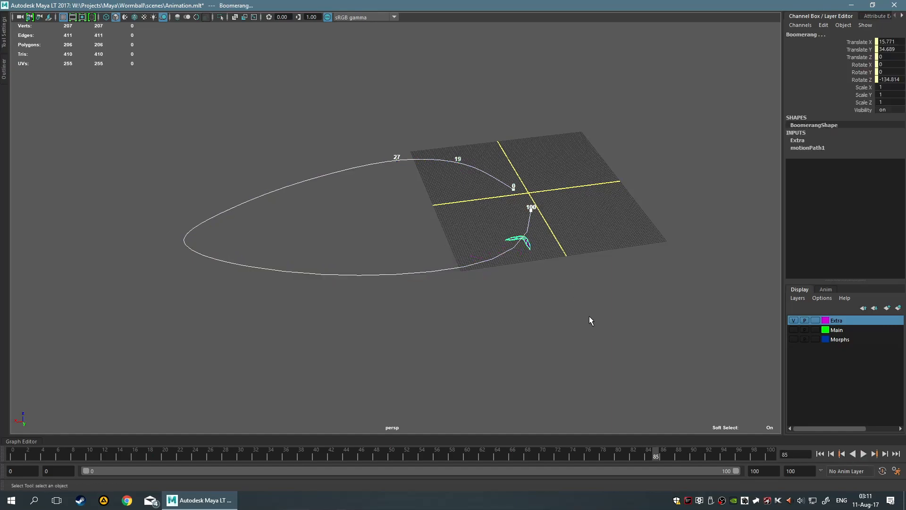
pyautogui.moveTo(378, 253); pyautogui.dragTo(429, 292)
pyautogui.hotkey('alt', 'shift', 'v')
pyautogui.click(803, 141)
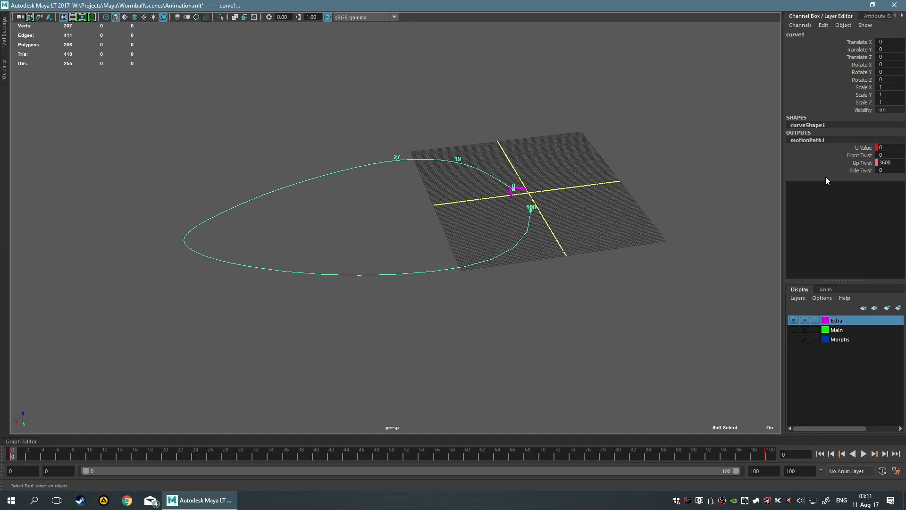
pyautogui.rightClick(862, 162)
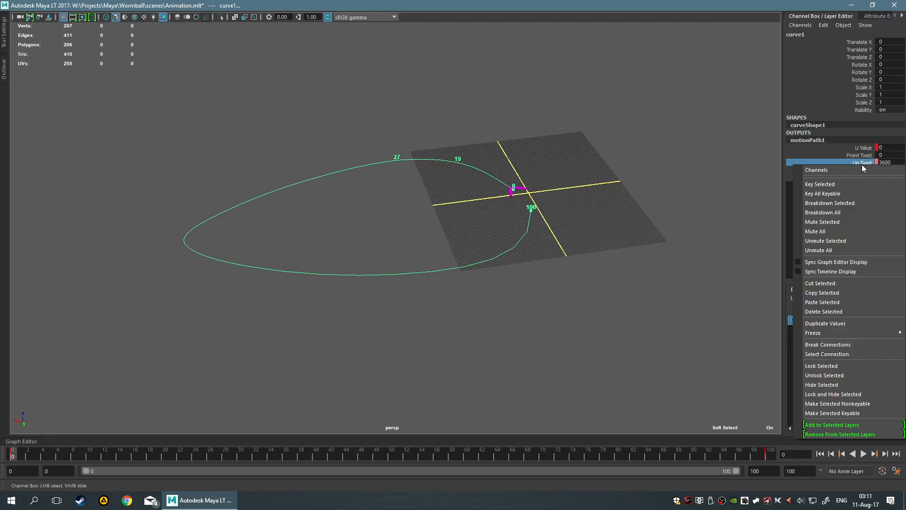
pyautogui.click(890, 162)
pyautogui.press('Return')
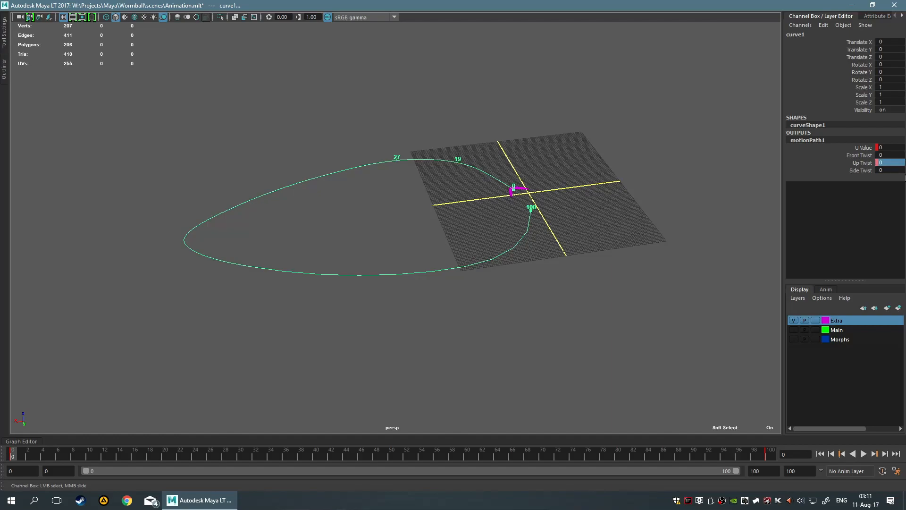
pyautogui.rightClick(858, 163)
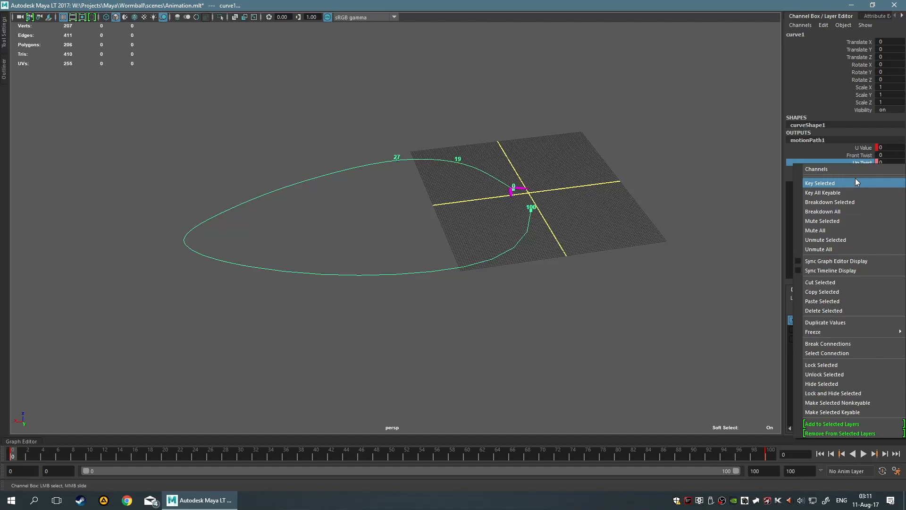
pyautogui.click(855, 183)
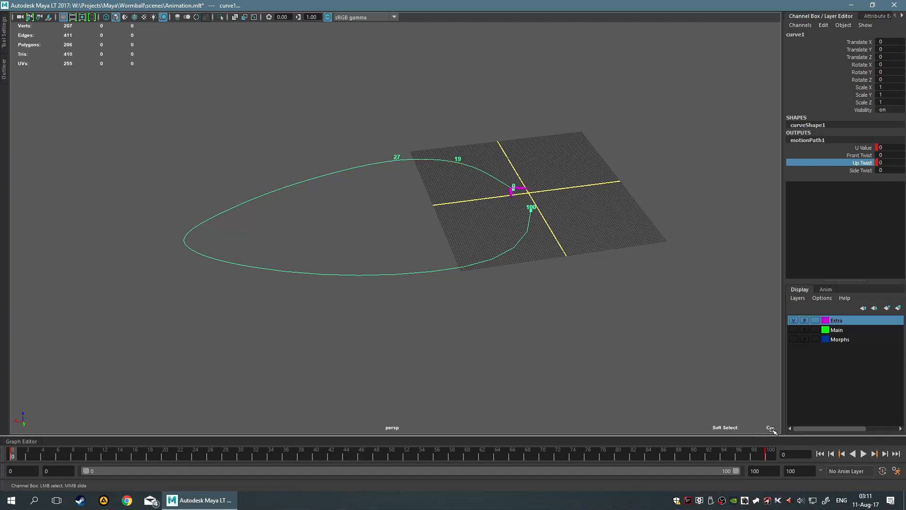
pyautogui.click(864, 455)
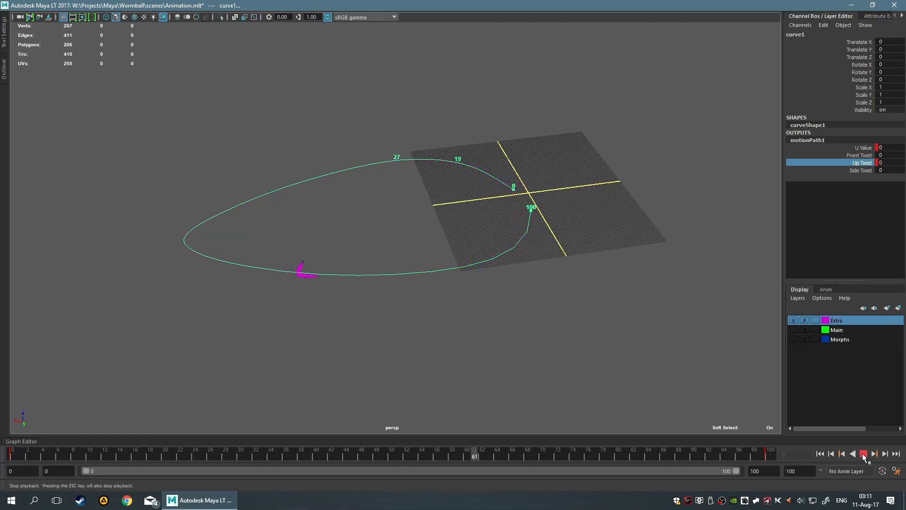
pyautogui.press('Escape')
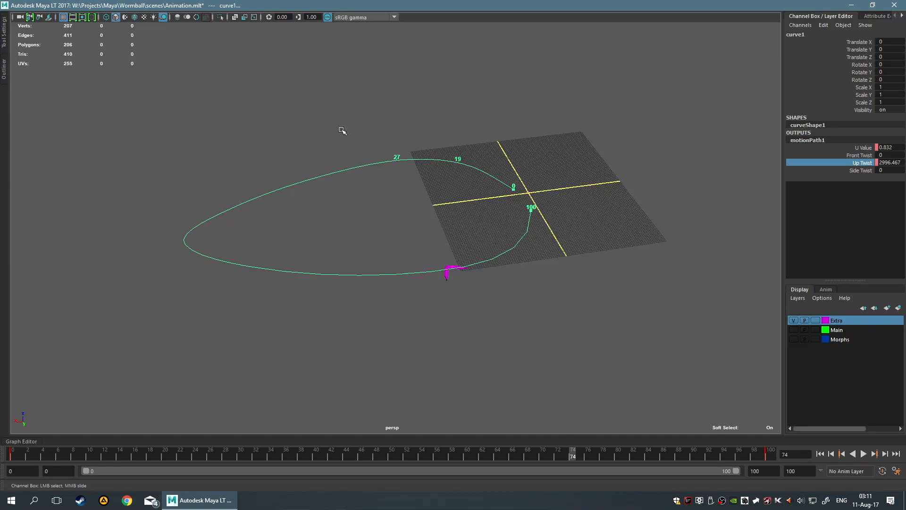
# Select the orientation marker at frame 27 and examine its motionPath1, transform and shape attributes, including the Bank option
pyautogui.moveTo(341, 128); pyautogui.dragTo(413, 181)
pyautogui.moveTo(365, 202)
pyautogui.keyDown('alt'); pyautogui.mouseDown(button='middle')
pyautogui.moveTo(373, 260)
pyautogui.moveTo(385, 267)
pyautogui.mouseUp(button='middle'); pyautogui.keyUp('alt')
pyautogui.scroll(8, 411, 260)
pyautogui.keyDown('alt'); pyautogui.moveTo(494, 224); pyautogui.dragTo(475, 255, button='middle'); pyautogui.keyUp('alt')
pyautogui.scroll(4, 474, 257)
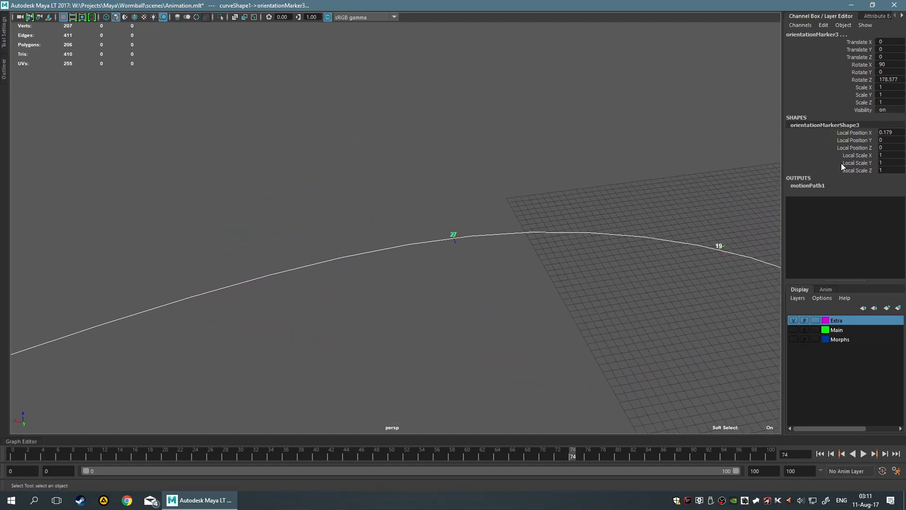
pyautogui.click(813, 186)
pyautogui.click(870, 16)
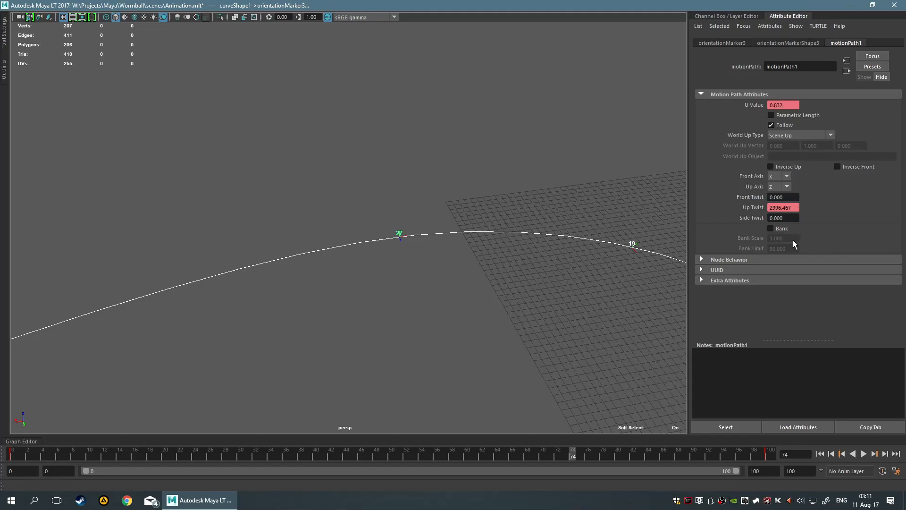
pyautogui.click(774, 226)
pyautogui.click(773, 229)
pyautogui.click(729, 44)
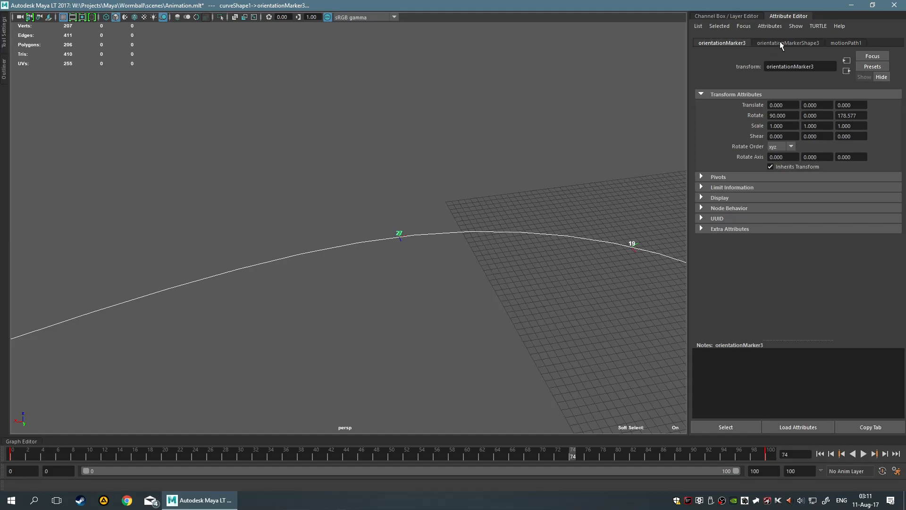
pyautogui.click(793, 44)
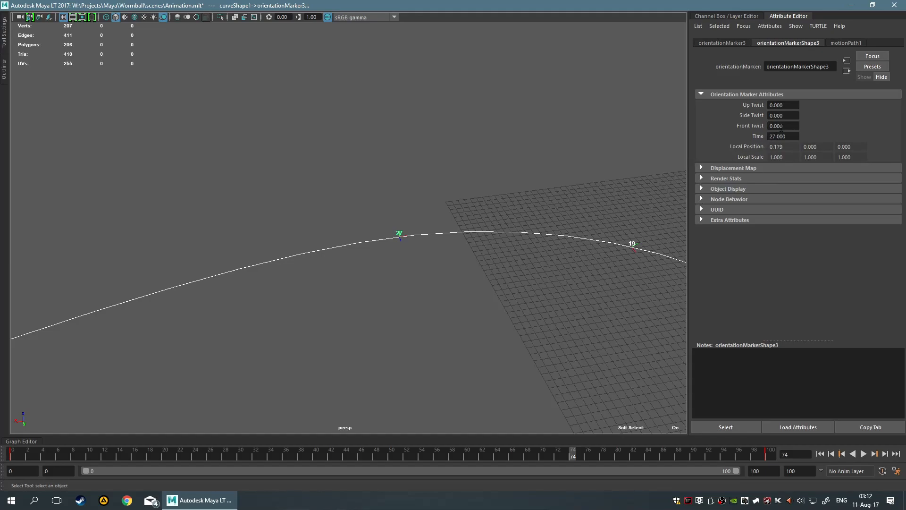
pyautogui.scroll(-2, 528, 211)
pyautogui.scroll(3, 446, 220)
pyautogui.keyDown('alt'); pyautogui.moveTo(664, 204); pyautogui.dragTo(366, 275, button='right'); pyautogui.keyUp('alt')
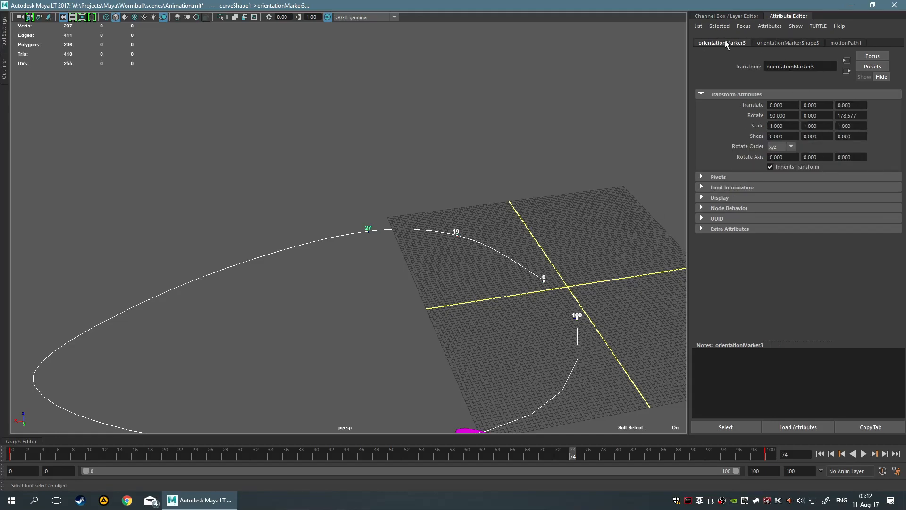
# Clear the selection, collapse the attribute display, and play the boomerang animation from frame 0
pyautogui.click(632, 108)
pyautogui.scroll(-3, 635, 114)
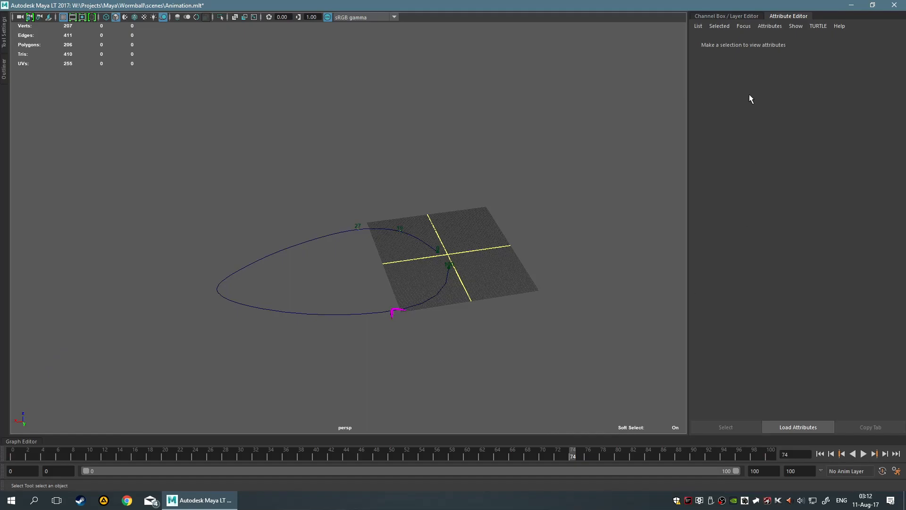
pyautogui.click(748, 16)
pyautogui.click(814, 18)
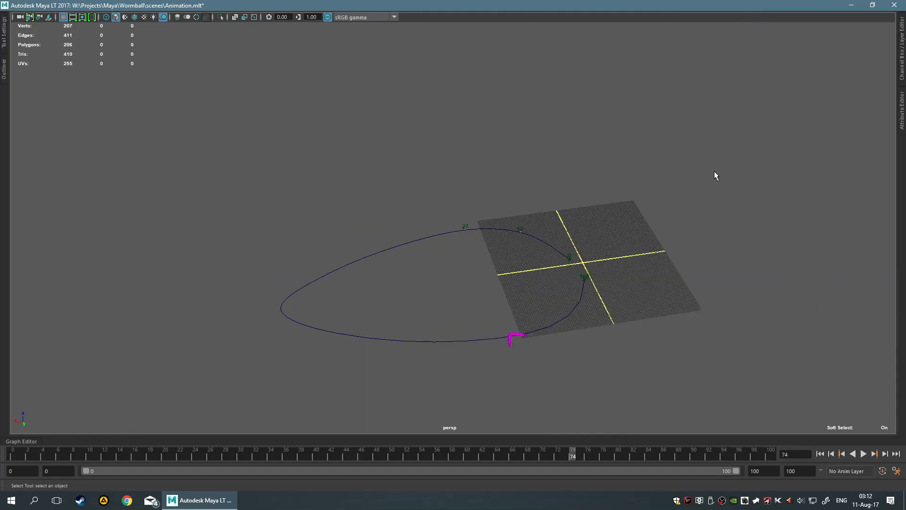
pyautogui.keyDown('alt'); pyautogui.moveTo(661, 251); pyautogui.dragTo(629, 261, button='middle'); pyautogui.keyUp('alt')
pyautogui.moveTo(570, 454); pyautogui.dragTo(2, 464)
pyautogui.click(864, 455)
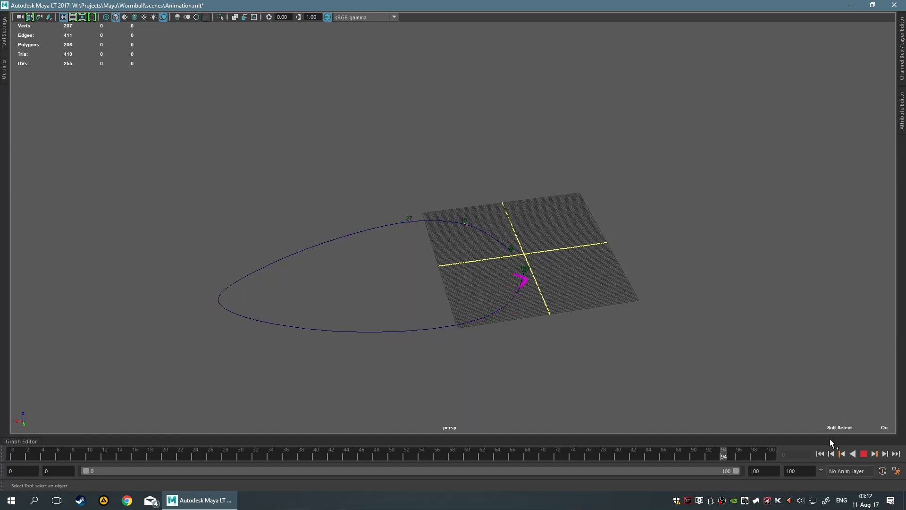
pyautogui.press('Escape')
# Delete the motion path curve together with its orientation markers
pyautogui.moveTo(104, 137); pyautogui.dragTo(712, 386)
pyautogui.press('Delete')
# Reset the boomerang's translation and rotation on all axes to 0 and frame it in the view
pyautogui.moveTo(386, 248); pyautogui.dragTo(607, 331)
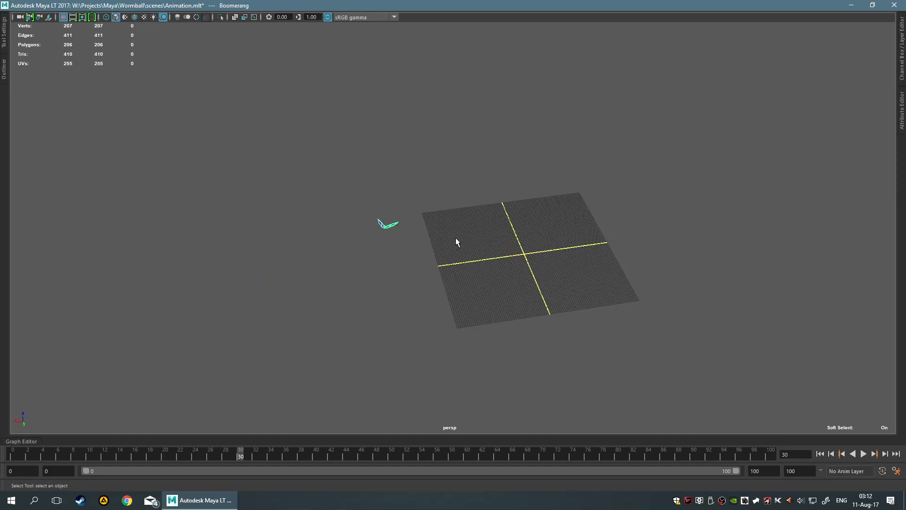
pyautogui.click(902, 66)
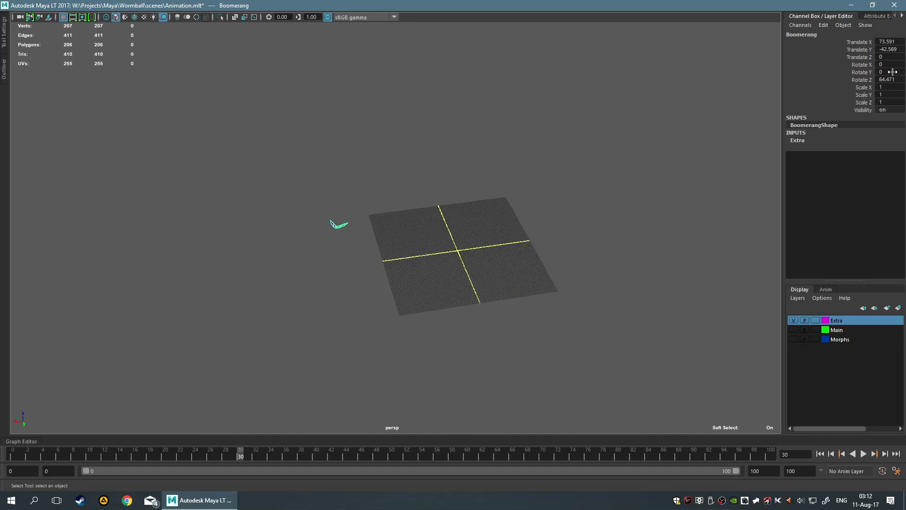
pyautogui.moveTo(889, 42); pyautogui.dragTo(895, 78)
pyautogui.write('0')
pyautogui.press('Return')
pyautogui.click(592, 270)
pyautogui.hotkey('ctrl', 'z')
pyautogui.click(697, 295)
pyautogui.click(462, 251)
pyautogui.press('f')
pyautogui.moveTo(523, 287)
pyautogui.keyDown('alt'); pyautogui.mouseDown()
pyautogui.moveTo(586, 265)
pyautogui.moveTo(671, 257)
pyautogui.moveTo(595, 256)
pyautogui.mouseUp(); pyautogui.keyUp('alt')
pyautogui.scroll(-5, 620, 257)
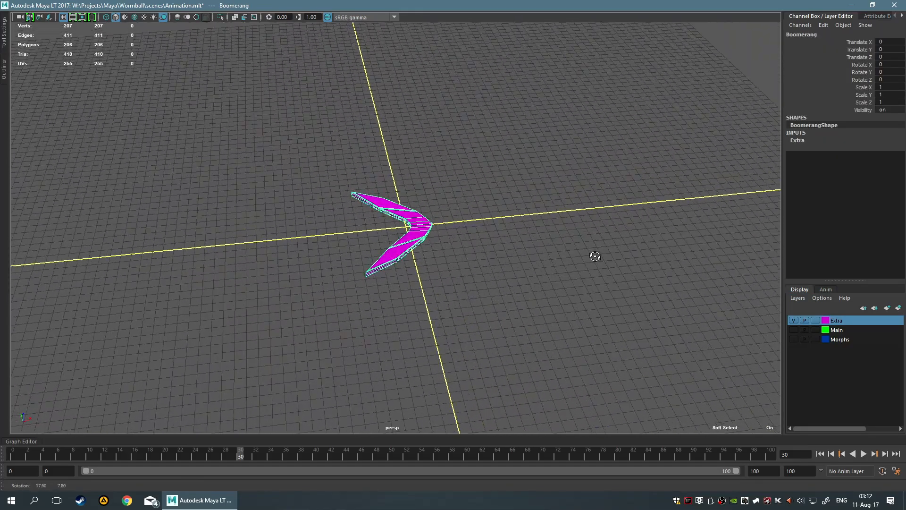
# Return to frame 0 and set the animation's end frame to 30
pyautogui.hotkey('alt', 'v')
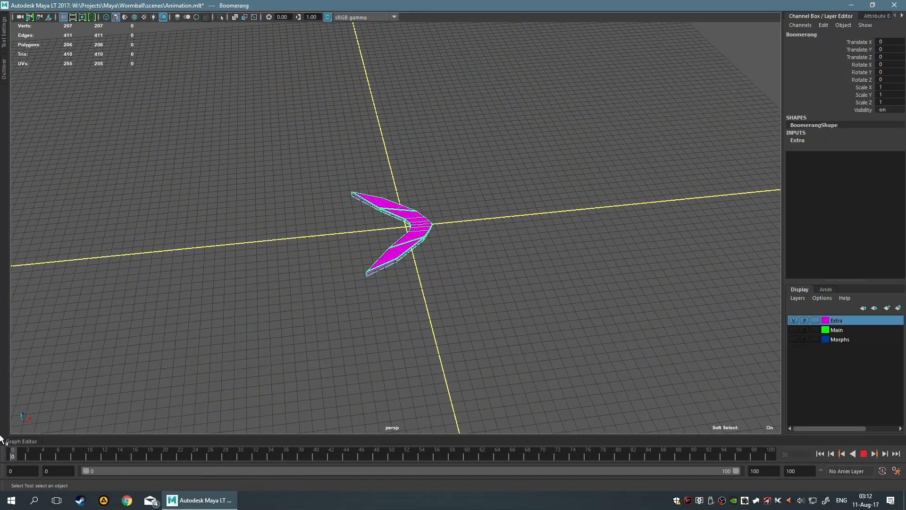
pyautogui.hotkey('alt', 'v')
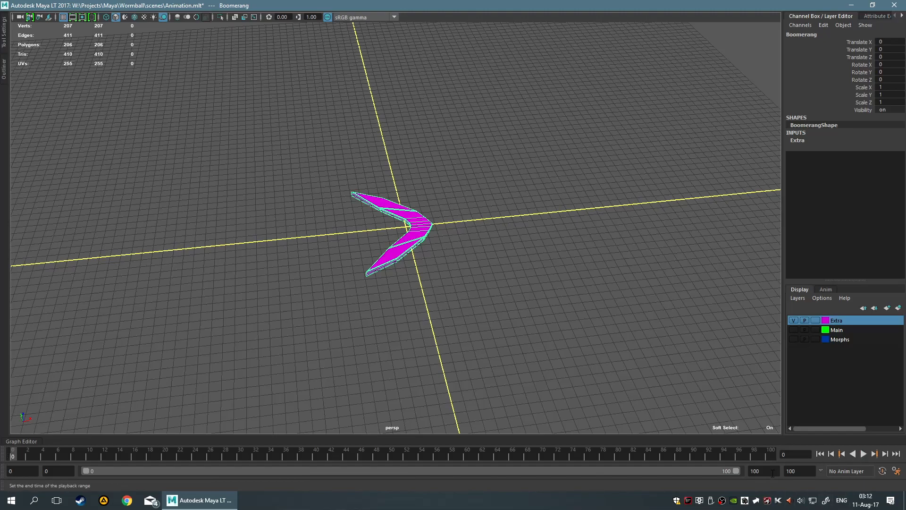
pyautogui.doubleClick(798, 471)
pyautogui.write('30')
pyautogui.press('Return')
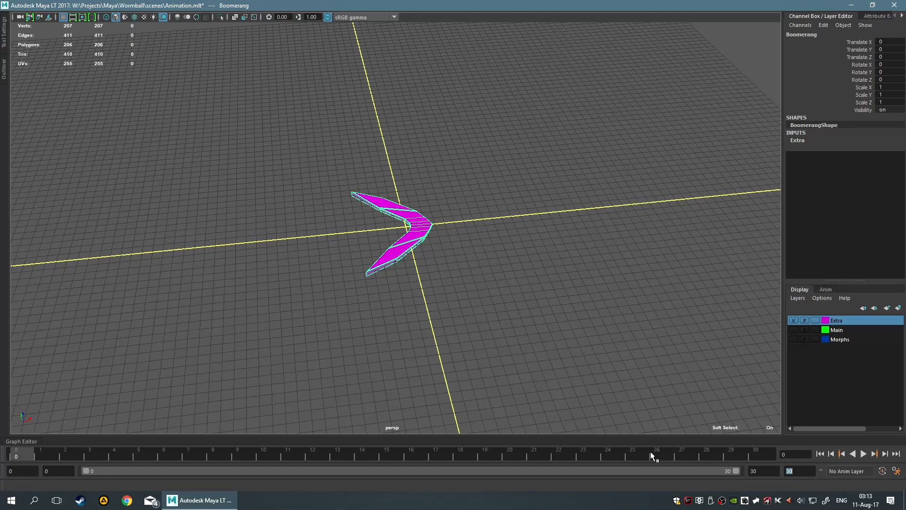
# Reselect the boomerang and save the scene
pyautogui.click(593, 336)
pyautogui.moveTo(261, 171); pyautogui.dragTo(512, 285)
pyautogui.scroll(-4, 557, 280)
pyautogui.keyDown('alt'); pyautogui.moveTo(571, 275); pyautogui.dragTo(609, 269); pyautogui.keyUp('alt')
pyautogui.hotkey('ctrl', 's')
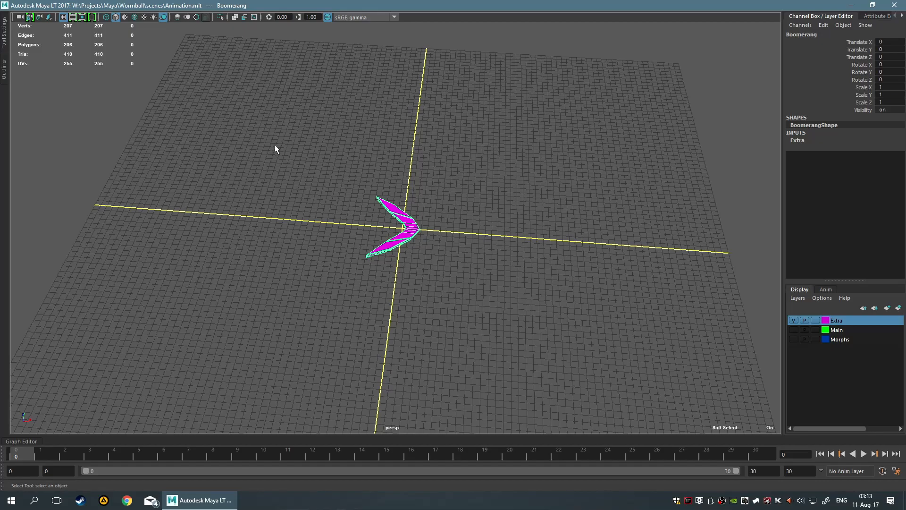
pyautogui.keyDown('alt'); pyautogui.moveTo(251, 235); pyautogui.dragTo(356, 236); pyautogui.keyUp('alt')
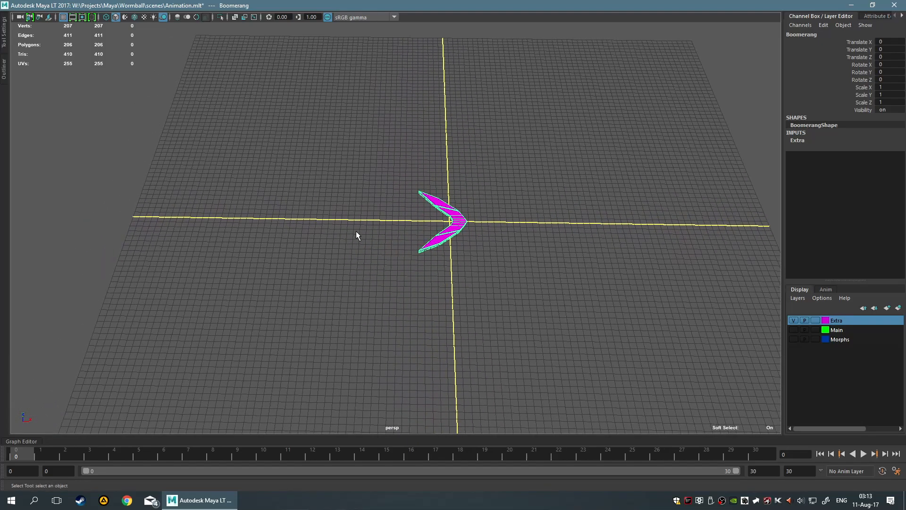
pyautogui.press('space')
pyautogui.click(408, 283)
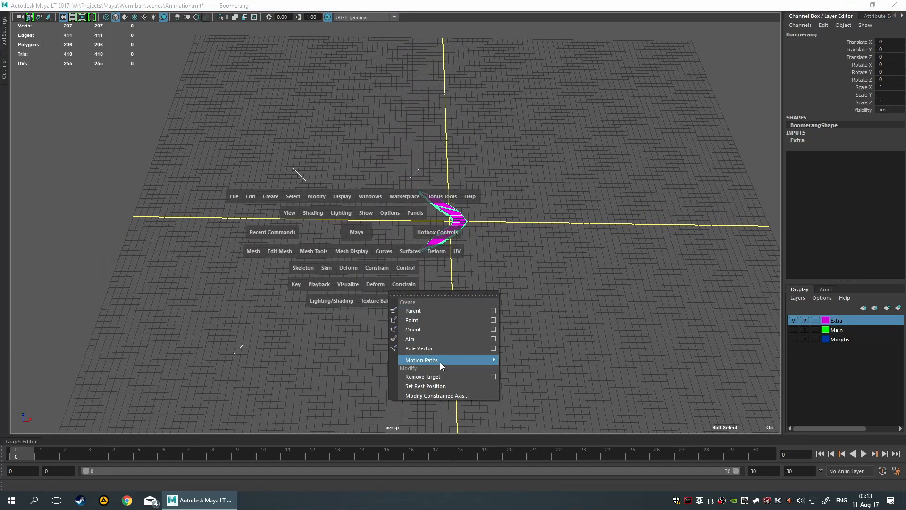
pyautogui.moveTo(463, 360)
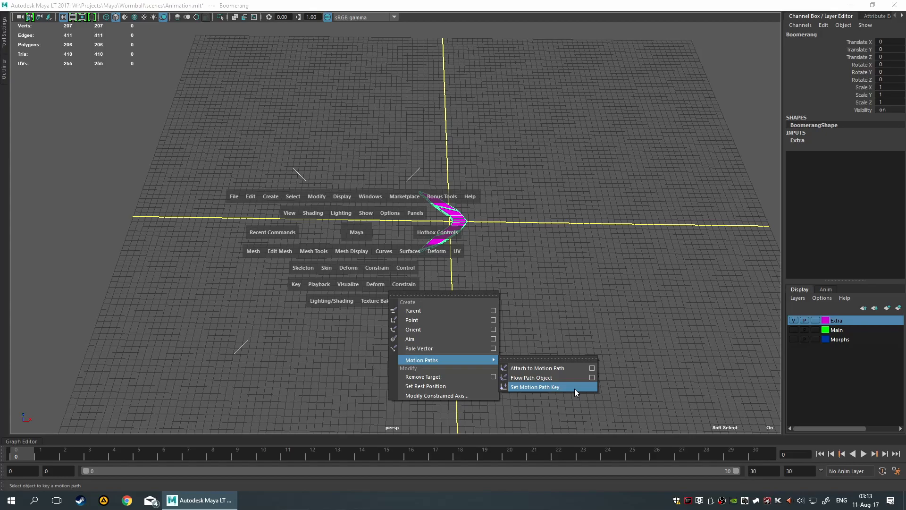
pyautogui.click(571, 418)
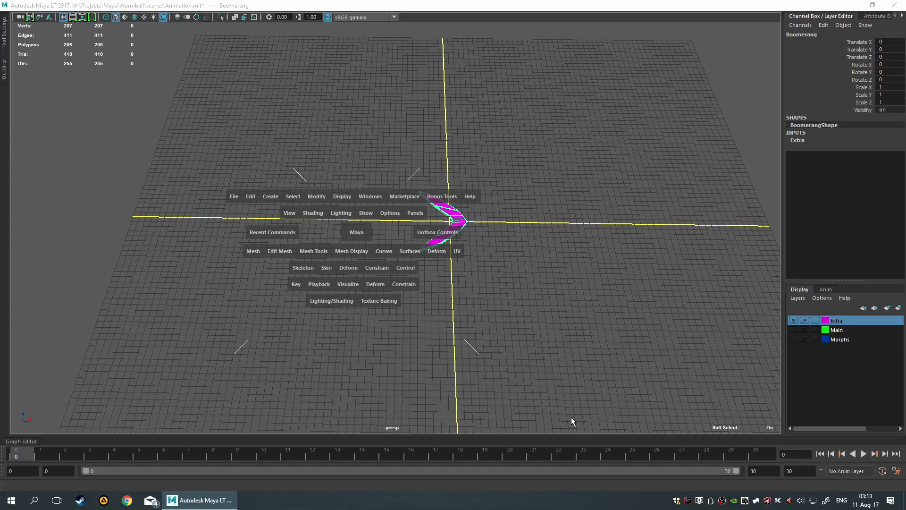
pyautogui.click(526, 308)
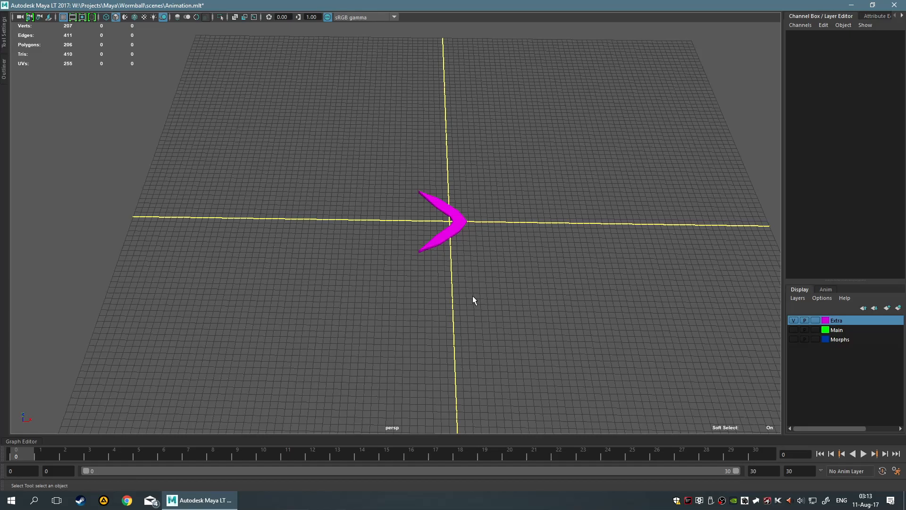
pyautogui.scroll(-4, 465, 304)
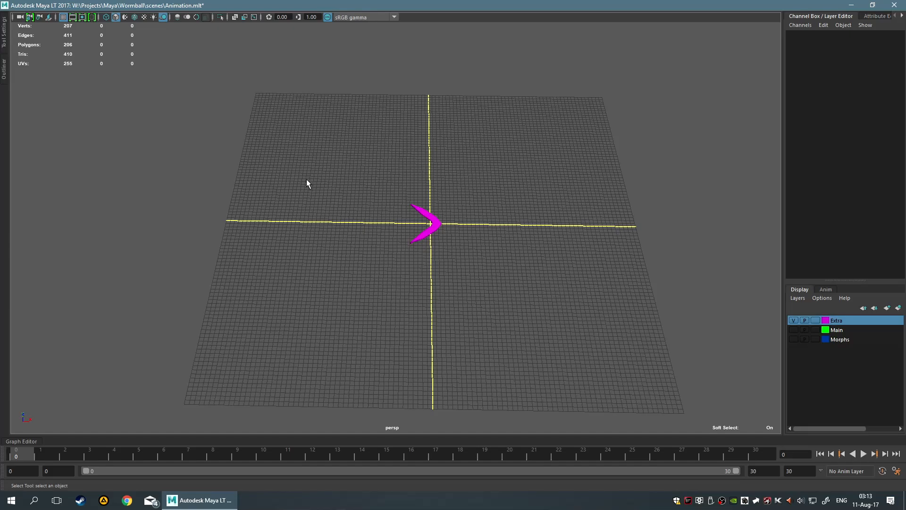
pyautogui.moveTo(306, 180); pyautogui.dragTo(477, 282)
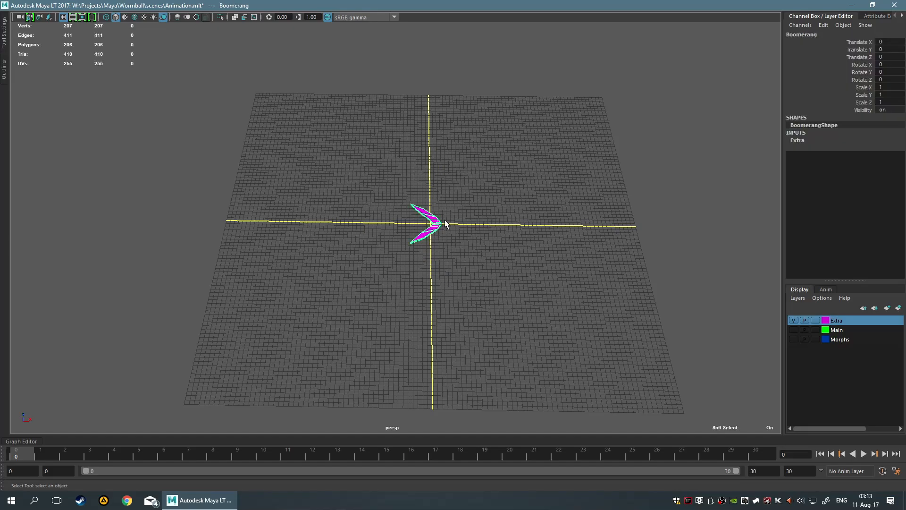
pyautogui.click(541, 287)
pyautogui.keyDown('alt'); pyautogui.moveTo(541, 287); pyautogui.dragTo(341, 160); pyautogui.keyUp('alt')
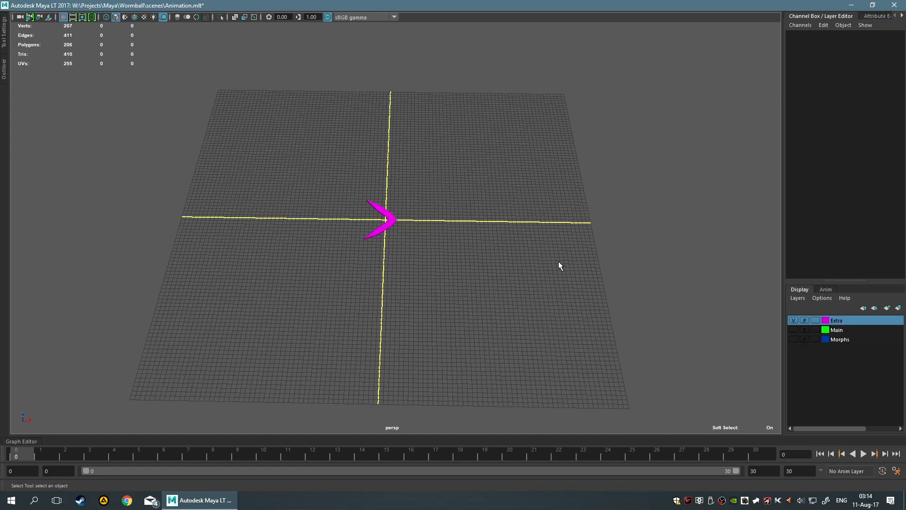
# Move the boomerang along the negative X axis to about -50 and key its position at frame 0
pyautogui.moveTo(309, 182); pyautogui.dragTo(510, 320)
pyautogui.press('w')
pyautogui.moveTo(411, 223); pyautogui.dragTo(435, 279)
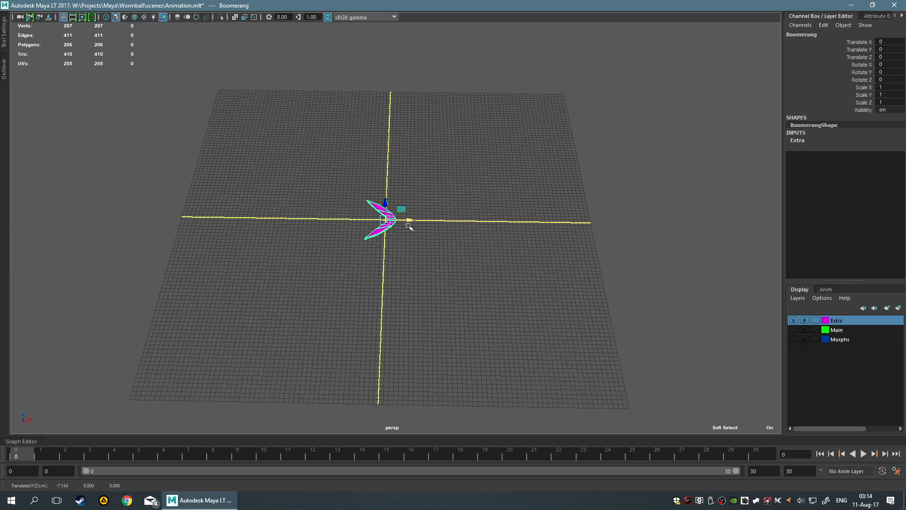
pyautogui.moveTo(417, 225); pyautogui.dragTo(210, 222)
pyautogui.press('s')
# At frame 30, move the boomerang along X to about 75.5, key it, and play the animation
pyautogui.moveTo(19, 456); pyautogui.dragTo(756, 455)
pyautogui.moveTo(219, 217); pyautogui.dragTo(694, 230)
pyautogui.click(158, 221)
pyautogui.moveTo(226, 225); pyautogui.dragTo(742, 228)
pyautogui.press('s')
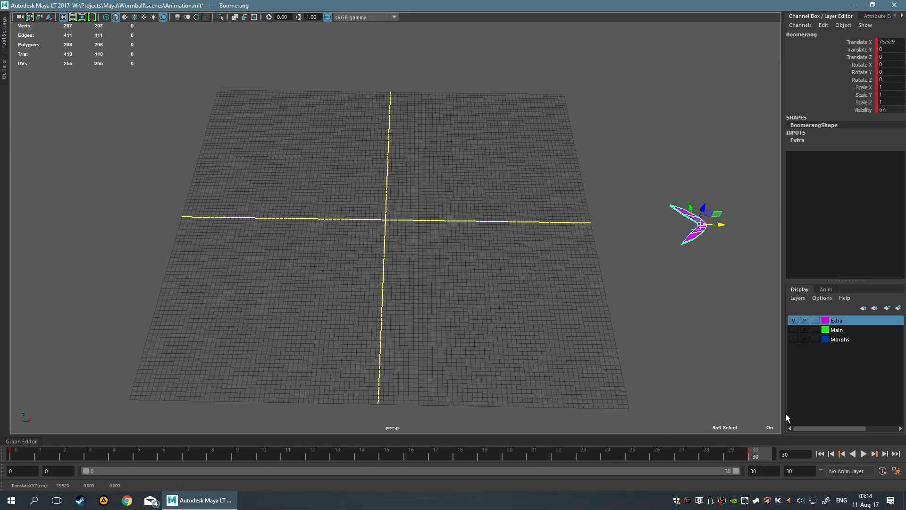
pyautogui.click(864, 453)
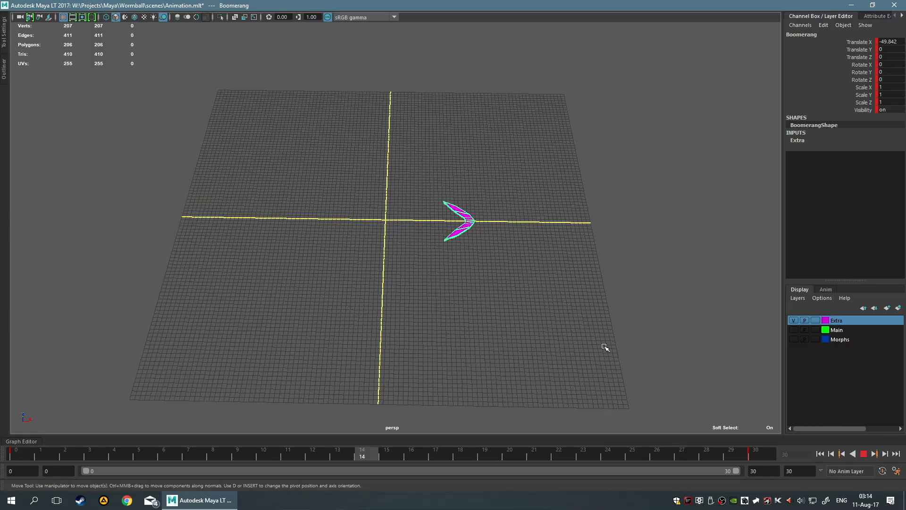
pyautogui.click(863, 453)
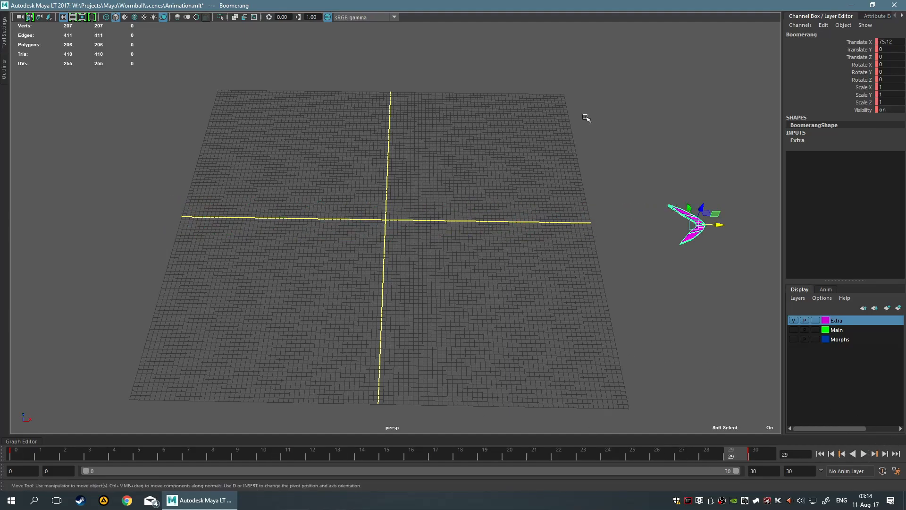